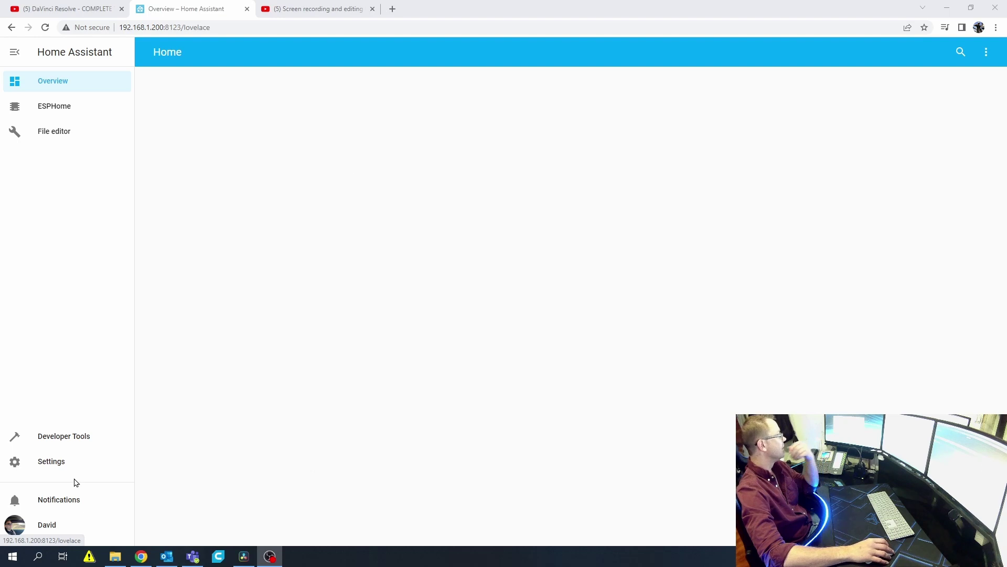
Step: Go to Settings > Add-ons > Add-on Store and search for 'esphome'
click(42, 468)
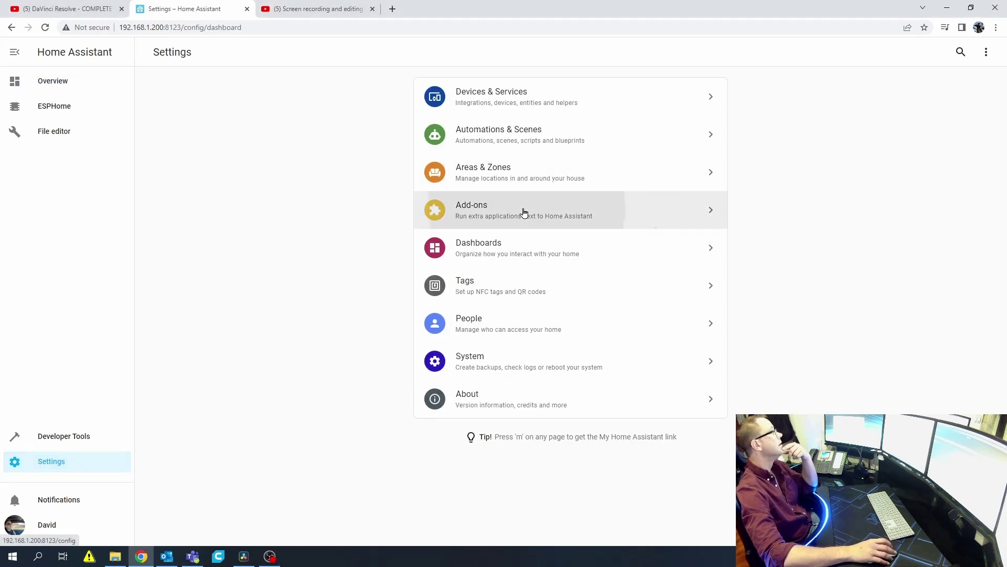
click(523, 212)
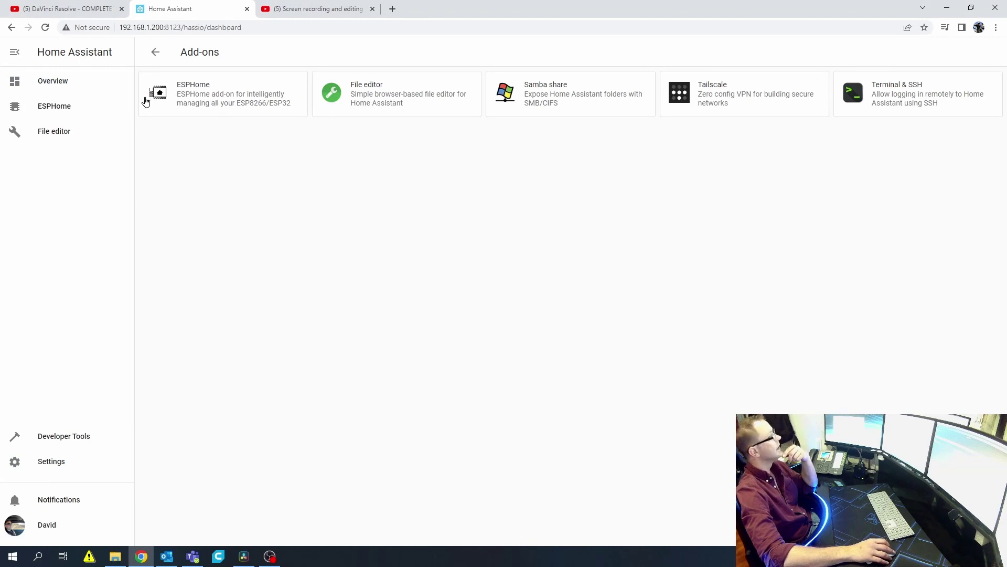
click(960, 527)
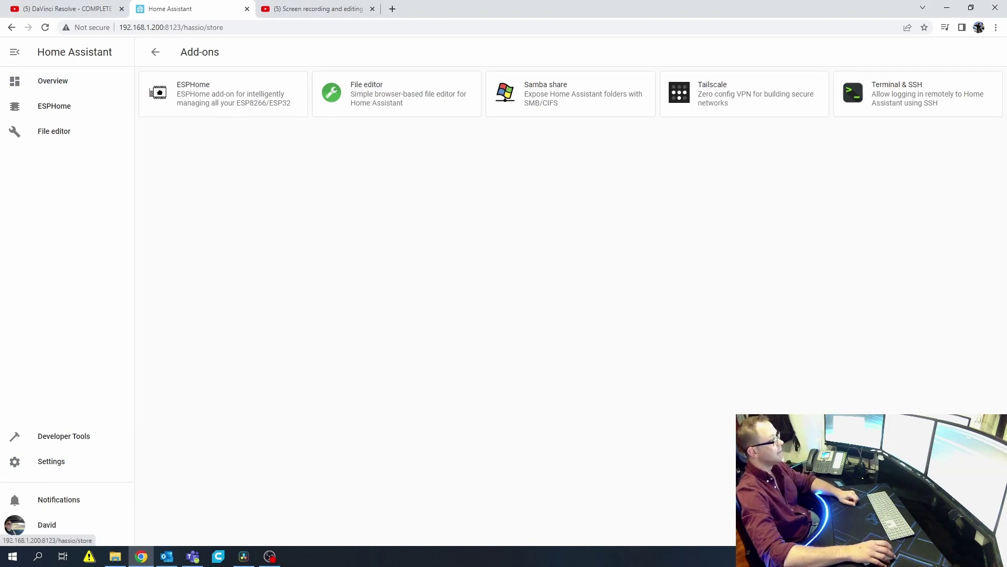
click(331, 81)
text(f)
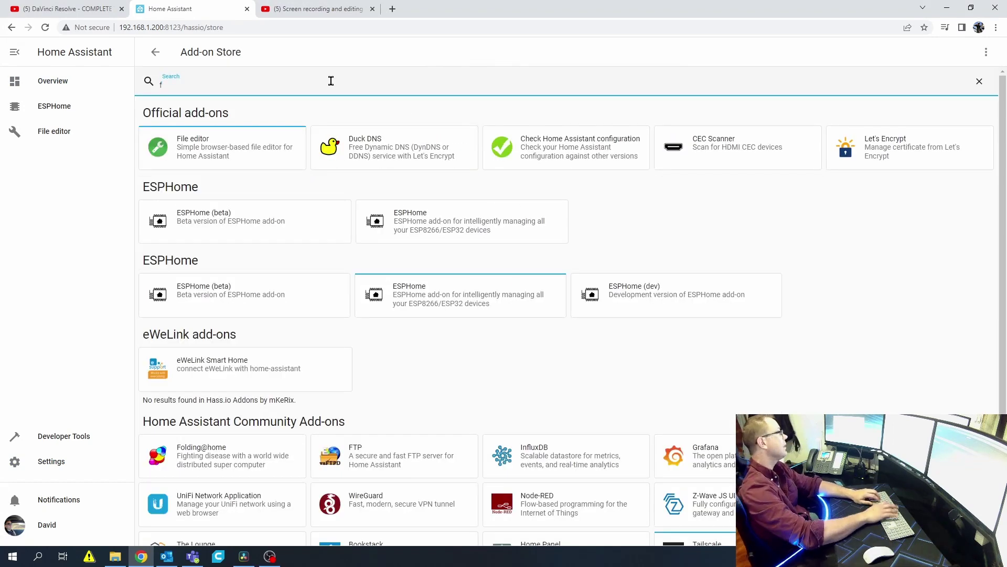
key(BackSpace)
text(esphome)
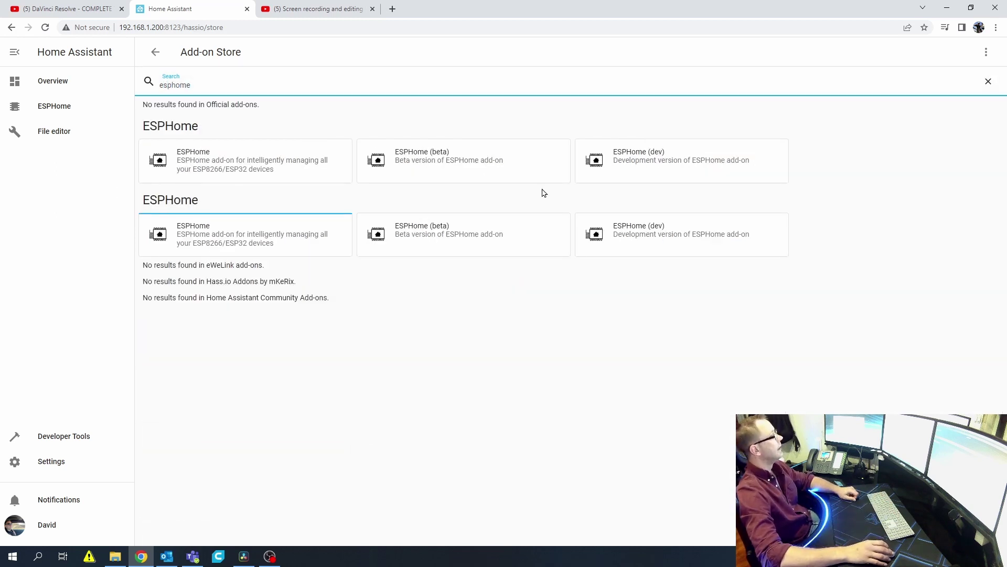
drag(825, 172, 280, 164)
drag(827, 254, 266, 243)
click(800, 340)
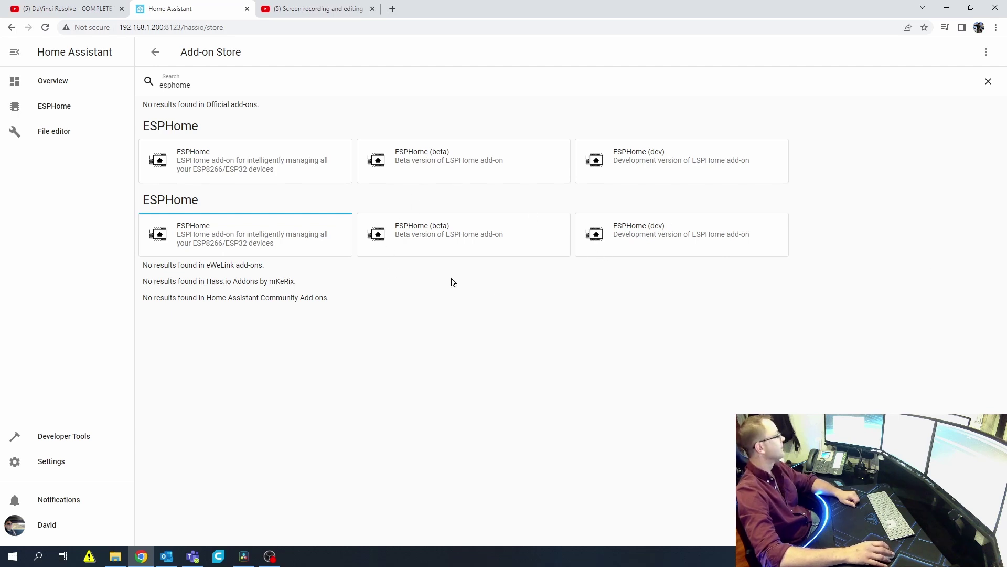
Step: Open the ESPHome add-on page, toggle Show in sidebar off and back on, and return
click(266, 241)
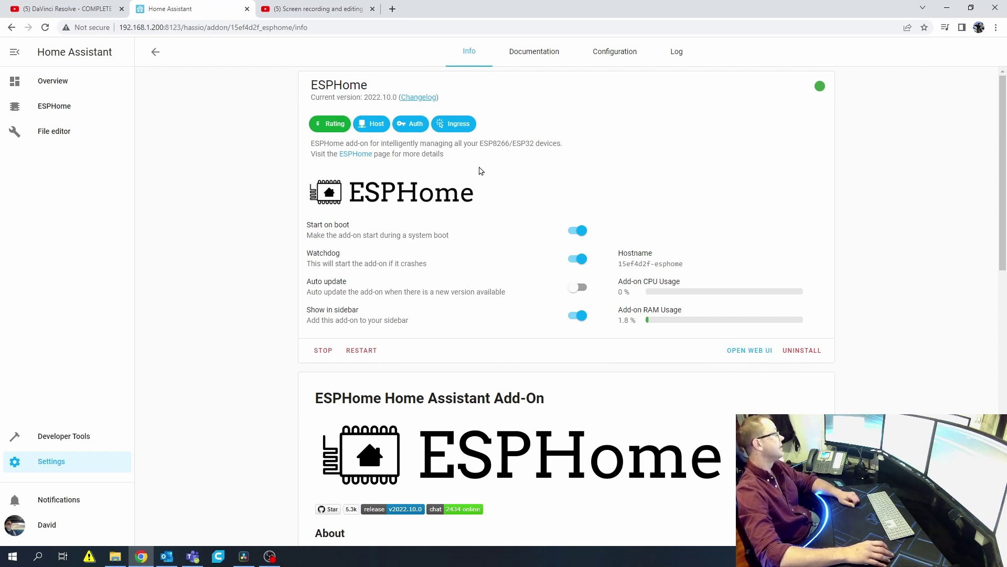
click(577, 322)
click(577, 318)
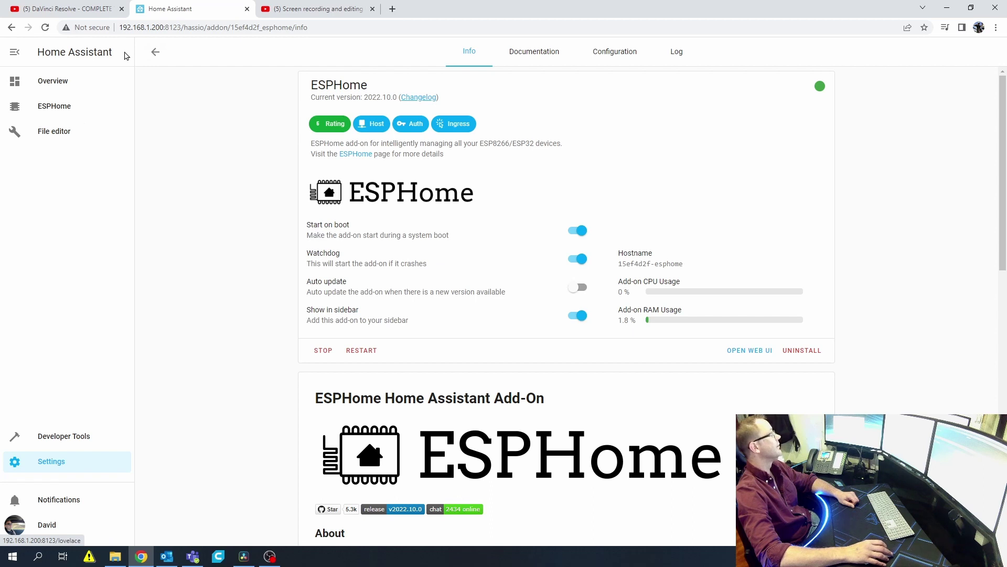
click(157, 55)
Step: From the ESPHome dashboard, start a new device named test-unit
click(83, 108)
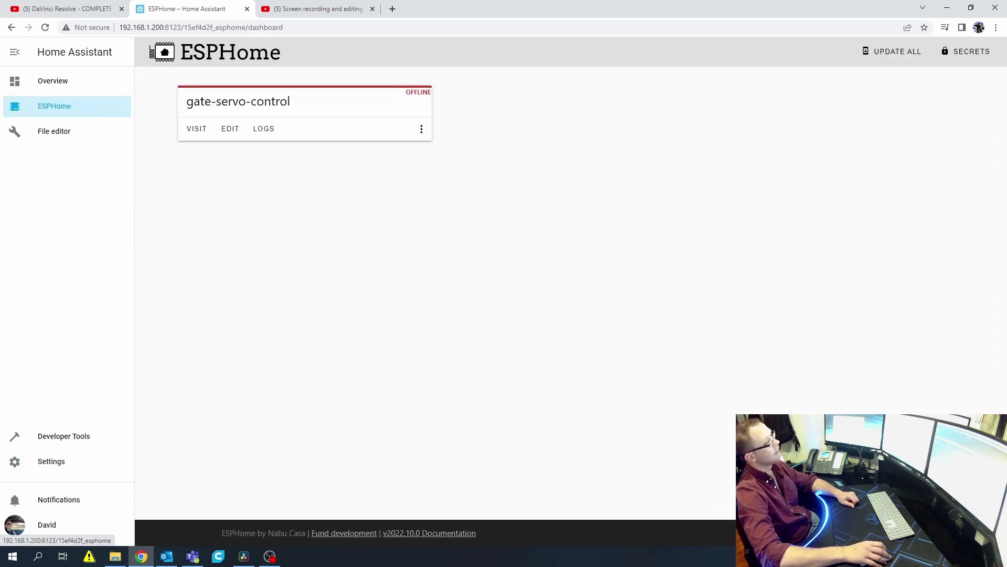
click(961, 498)
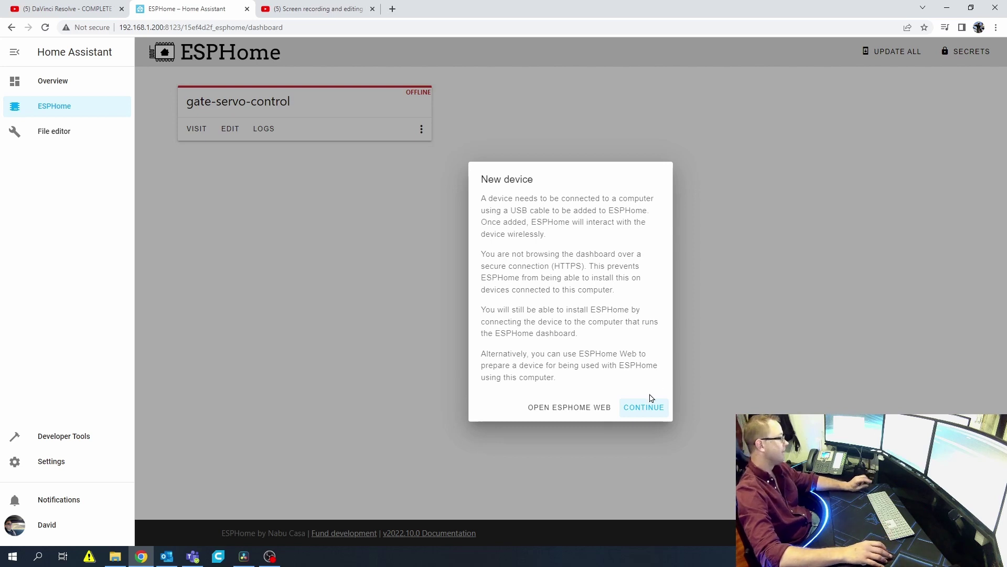
click(633, 412)
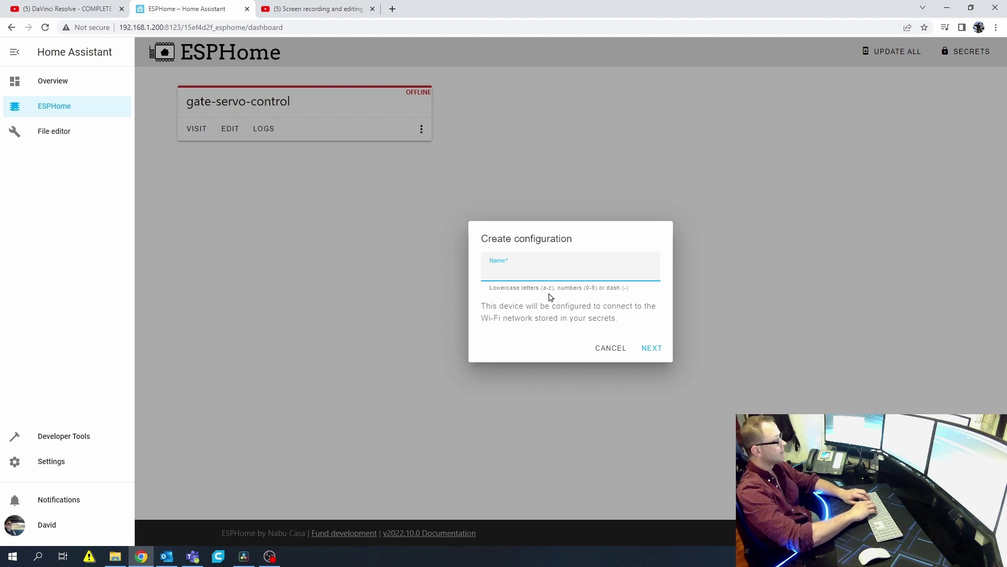
text(test)
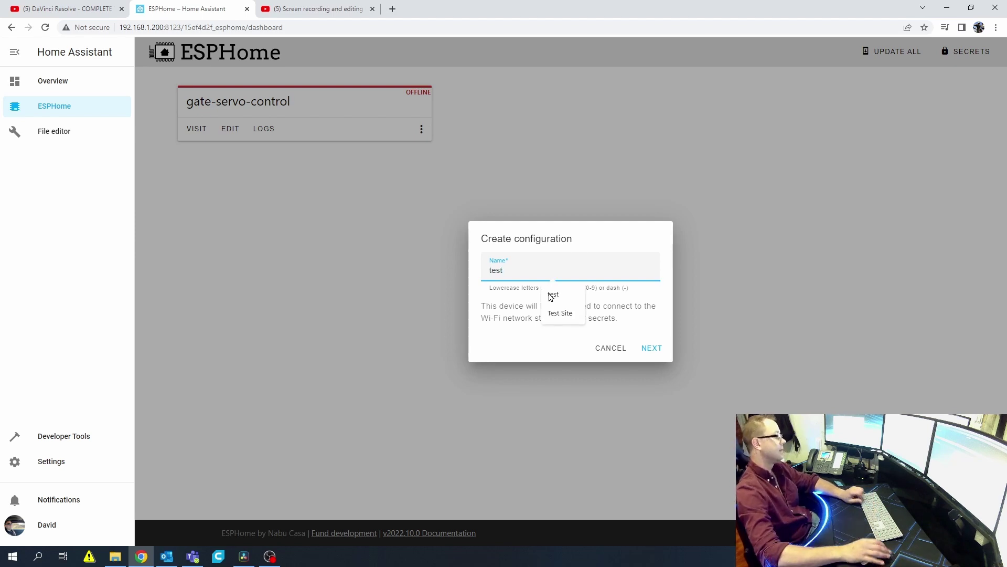
text(-uni)
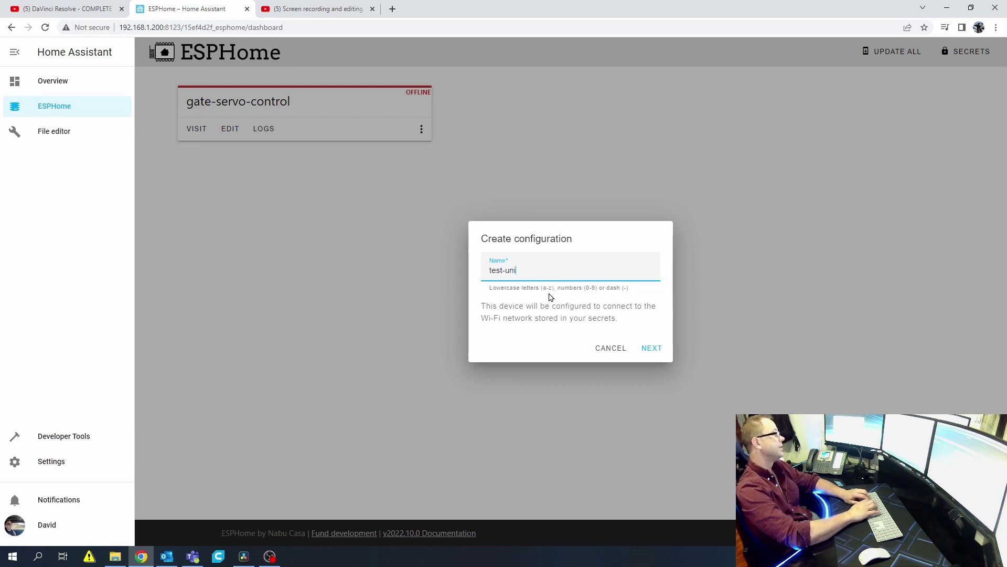
text(t-)
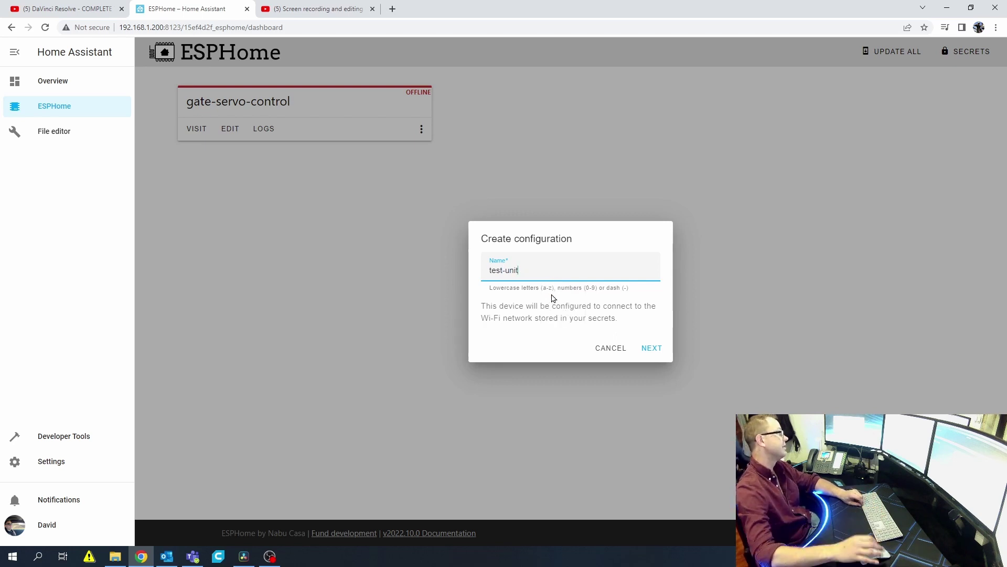
click(652, 349)
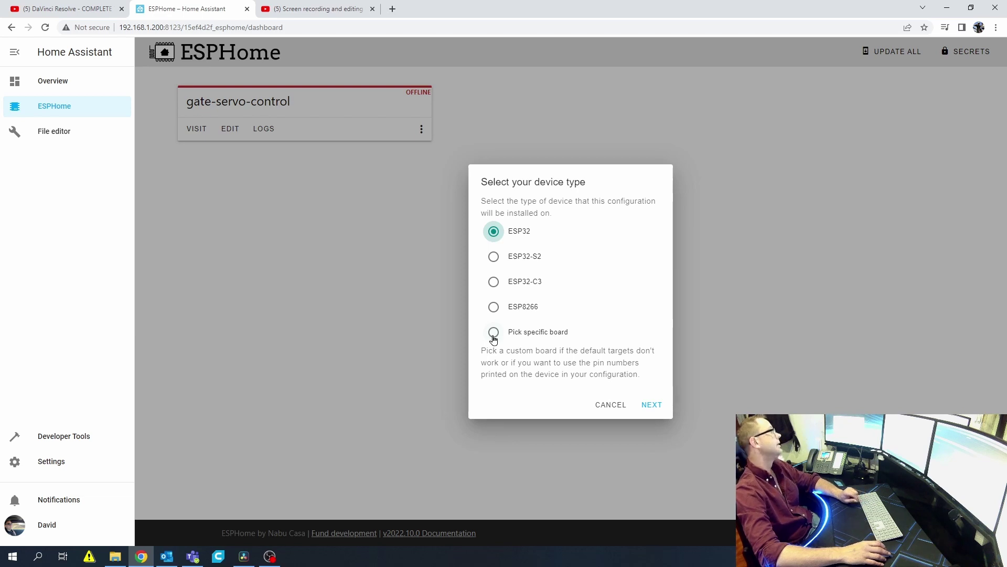
Step: Pick the Wemos D1 and Wemos D1 mini board, create the config, and skip installing
click(493, 338)
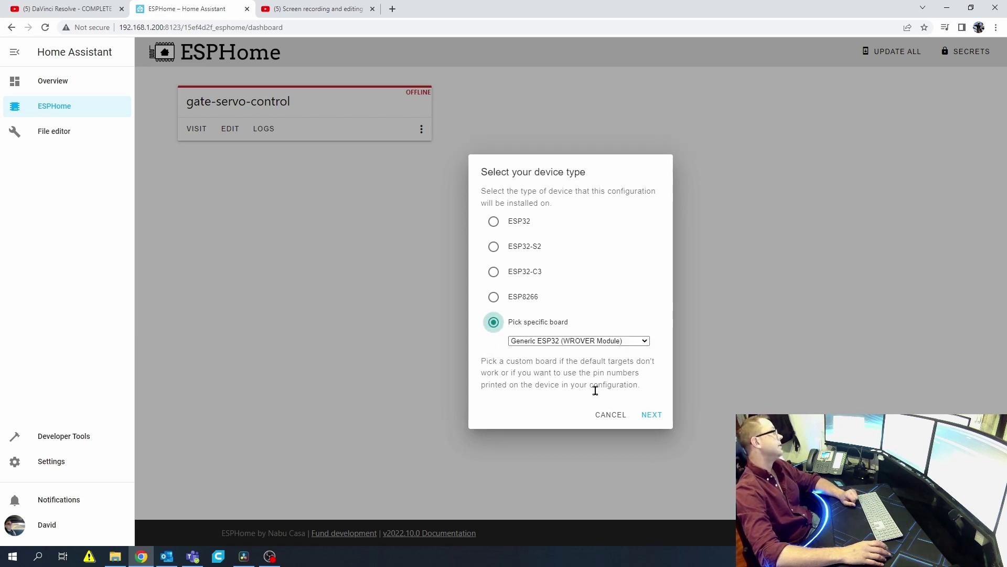
click(587, 341)
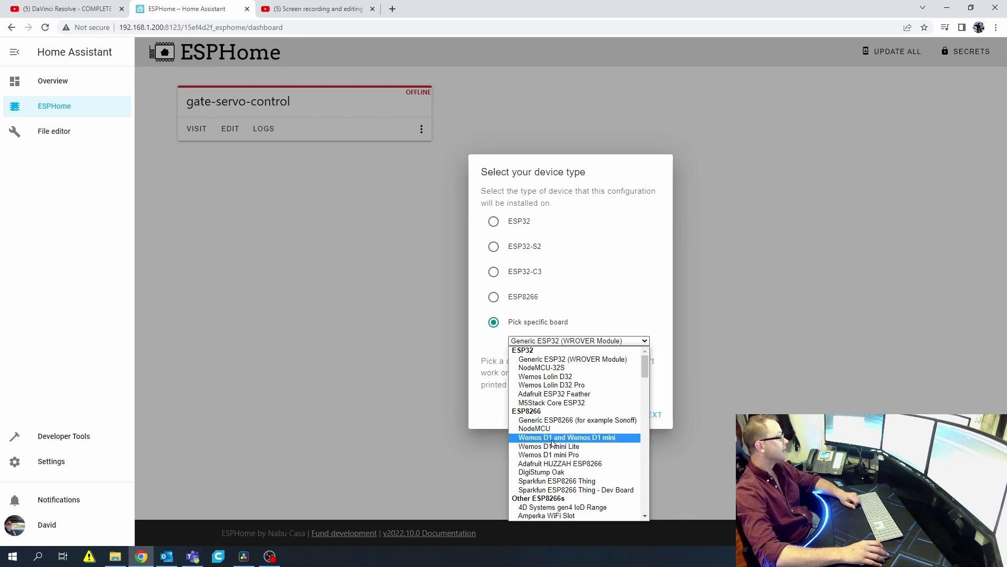
click(615, 438)
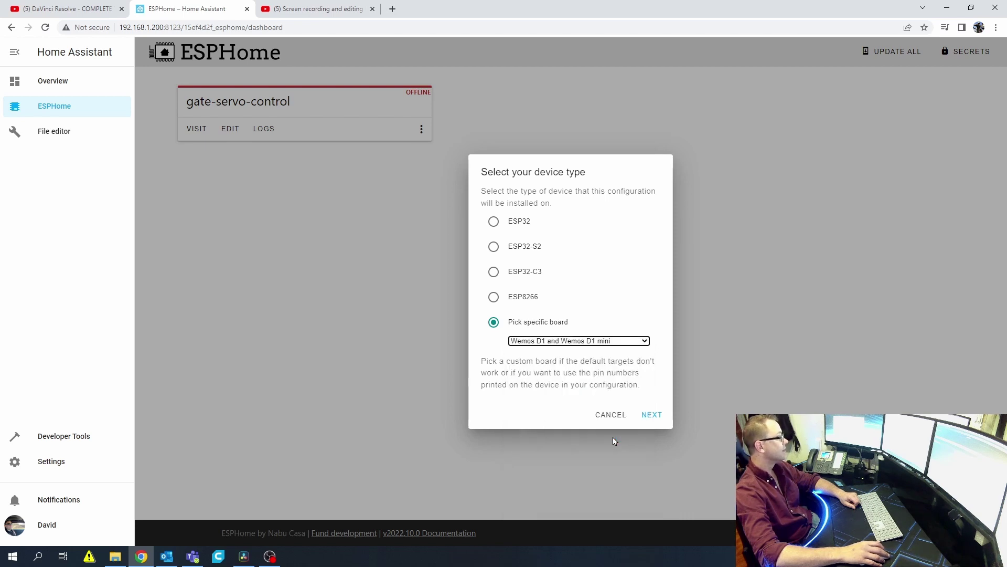
click(652, 415)
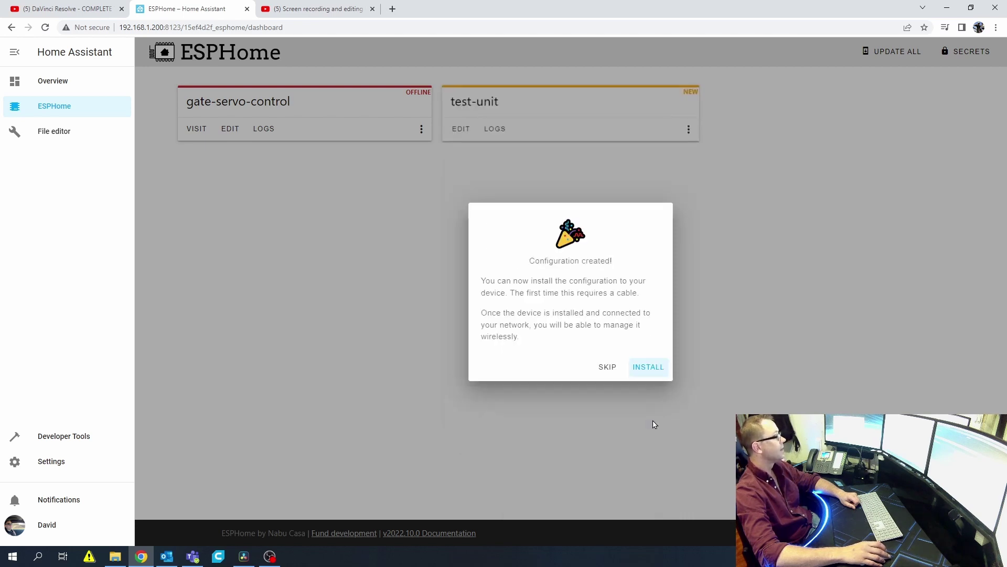
click(609, 368)
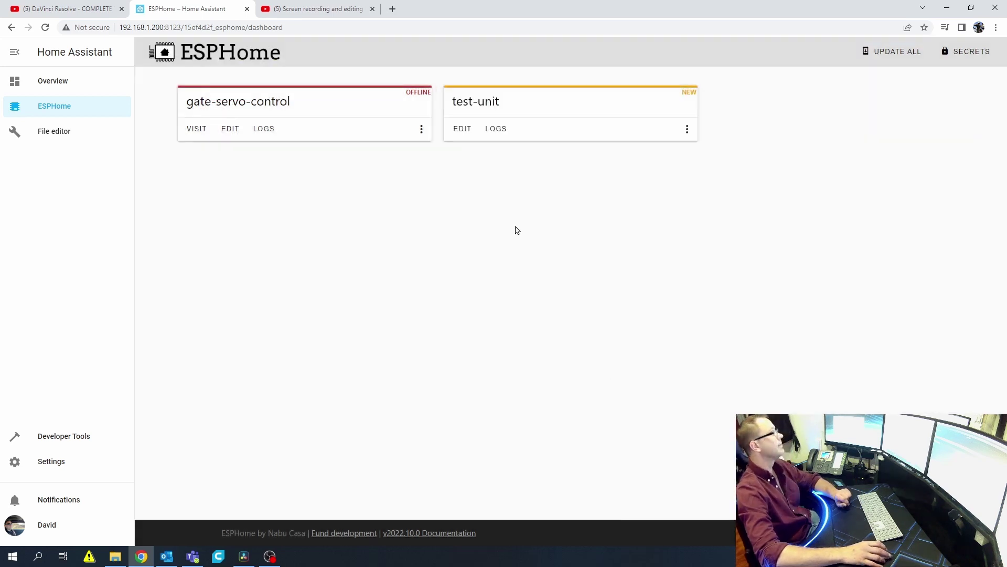
Step: Open test-unit.yaml, delete the fallback hotspot ap block with its comment, and save
click(459, 130)
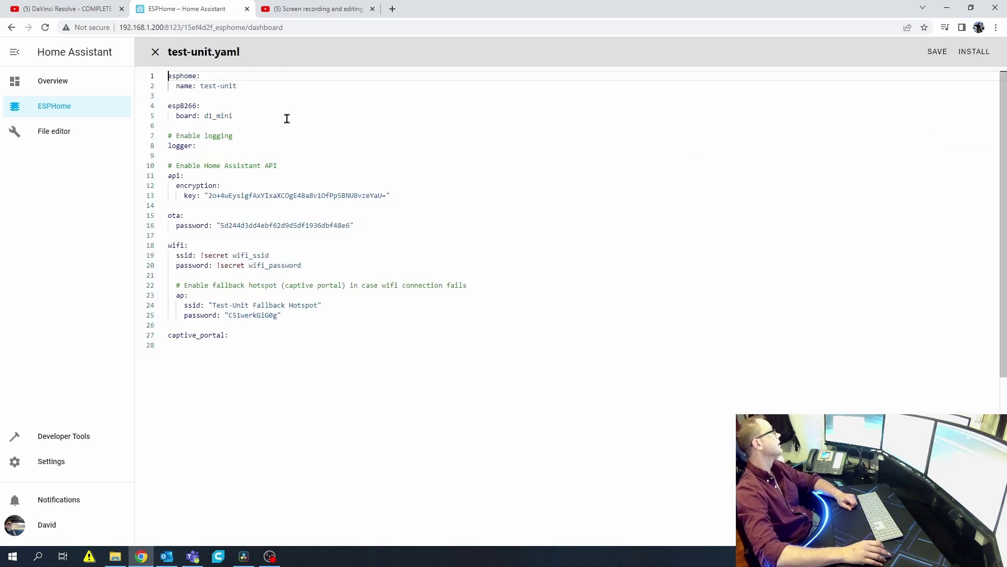
drag(252, 135, 163, 134)
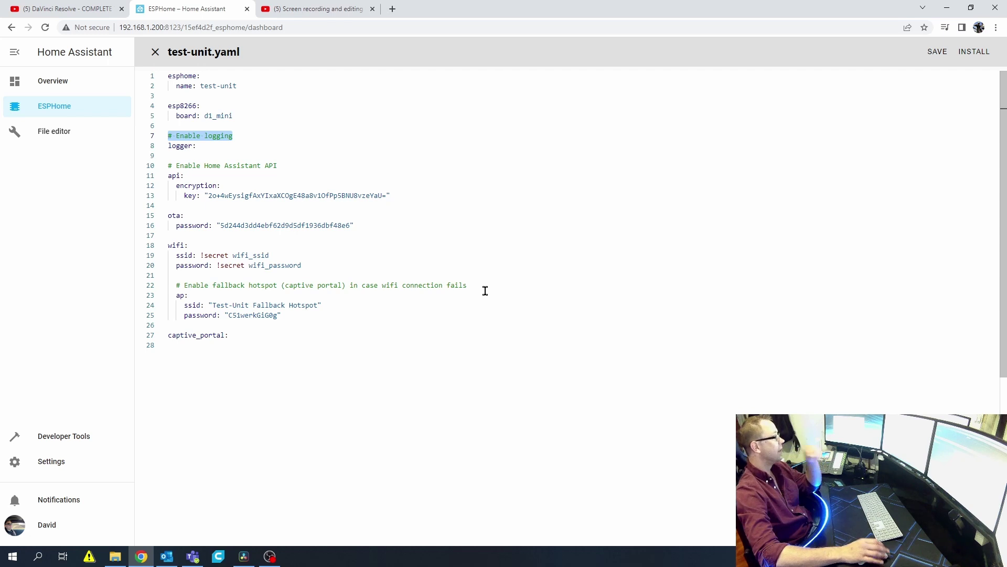
drag(472, 288, 164, 288)
click(308, 346)
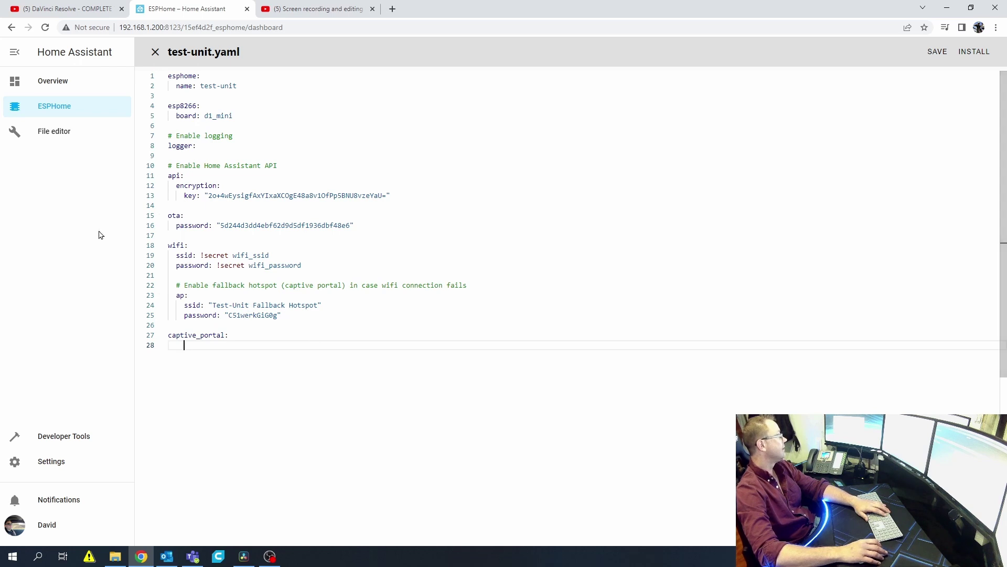
drag(282, 315, 173, 292)
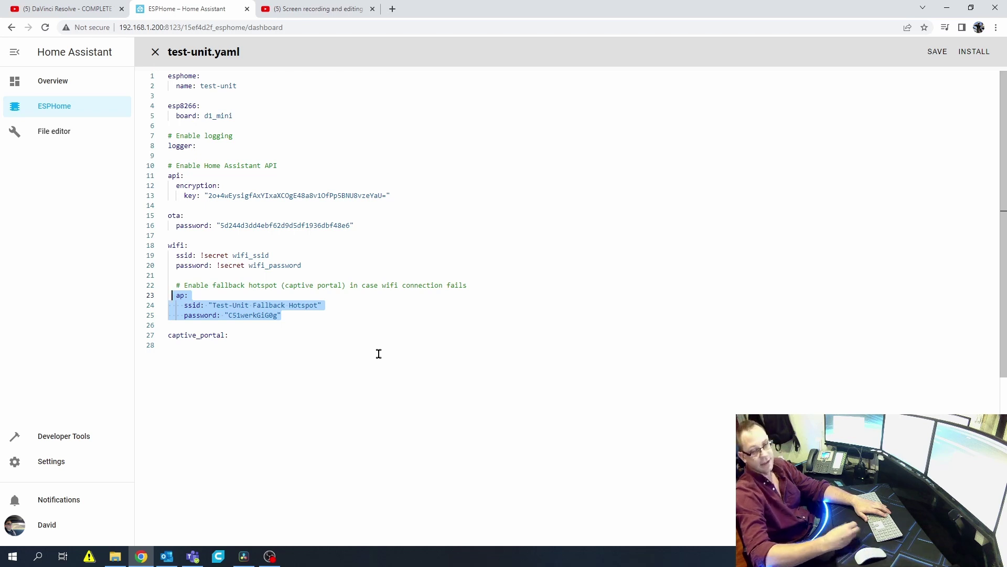
click(355, 339)
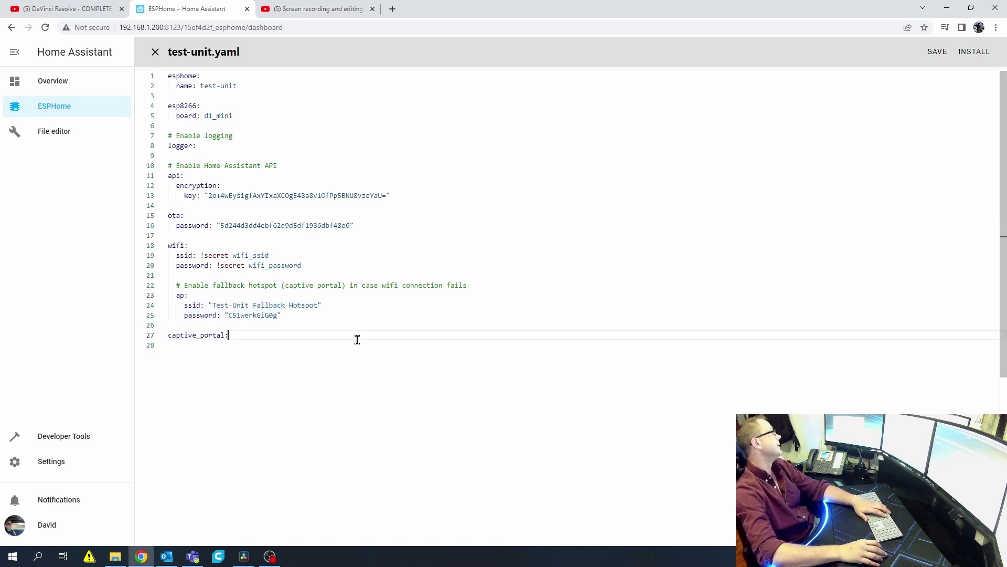
drag(303, 320, 159, 275)
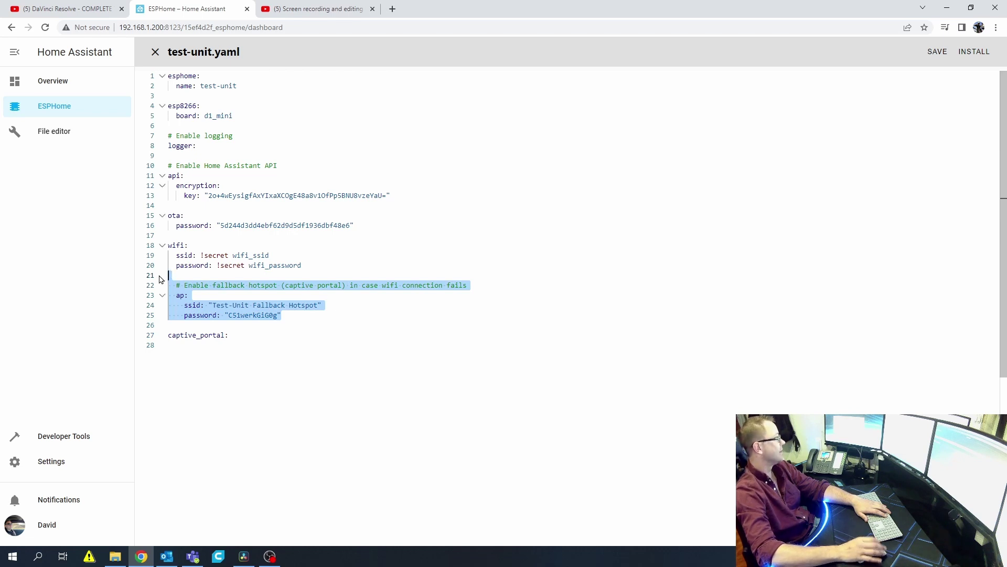
key(BackSpace)
key(BackSpace)
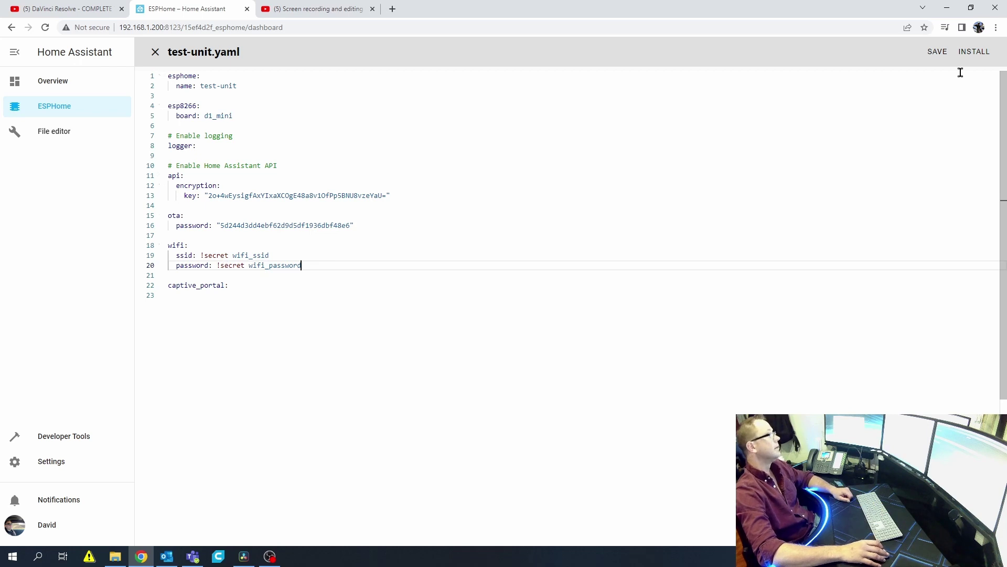
click(939, 55)
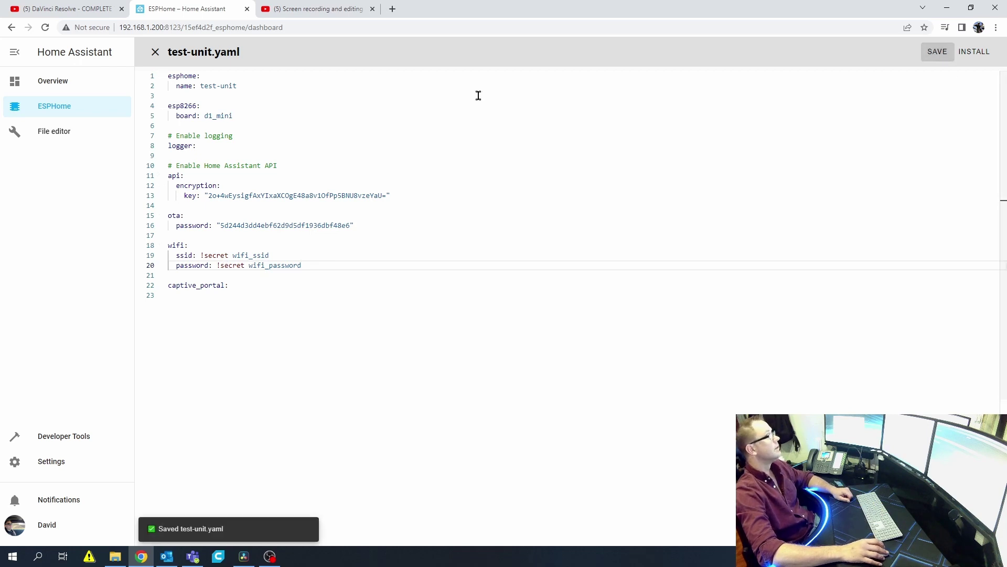
Step: Move Chrome to the other monitor and snap the secrets.yaml window maximized on this screen
drag(564, 18, 0, 226)
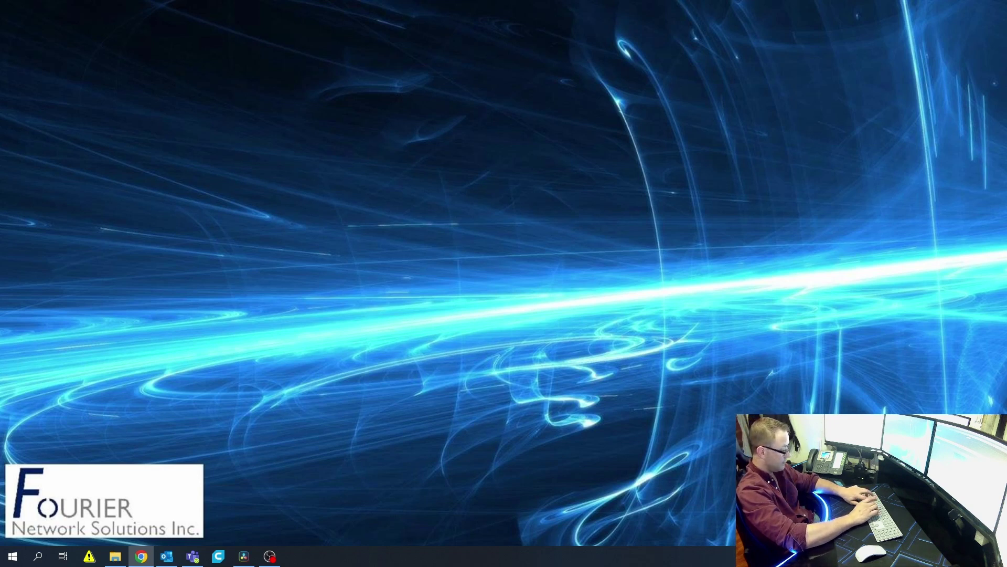
drag(0, 335, 0, 336)
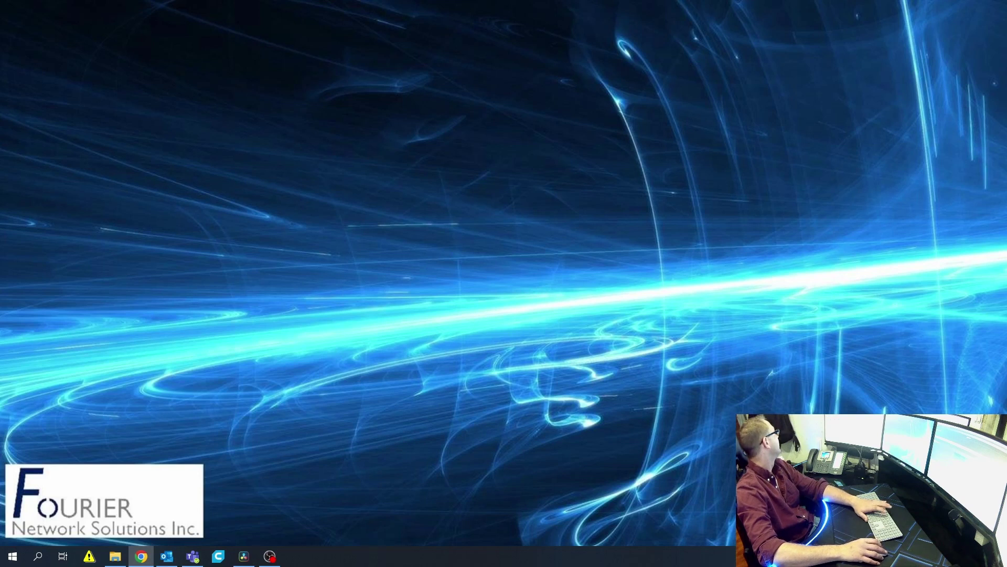
drag(0, 336, 323, 1)
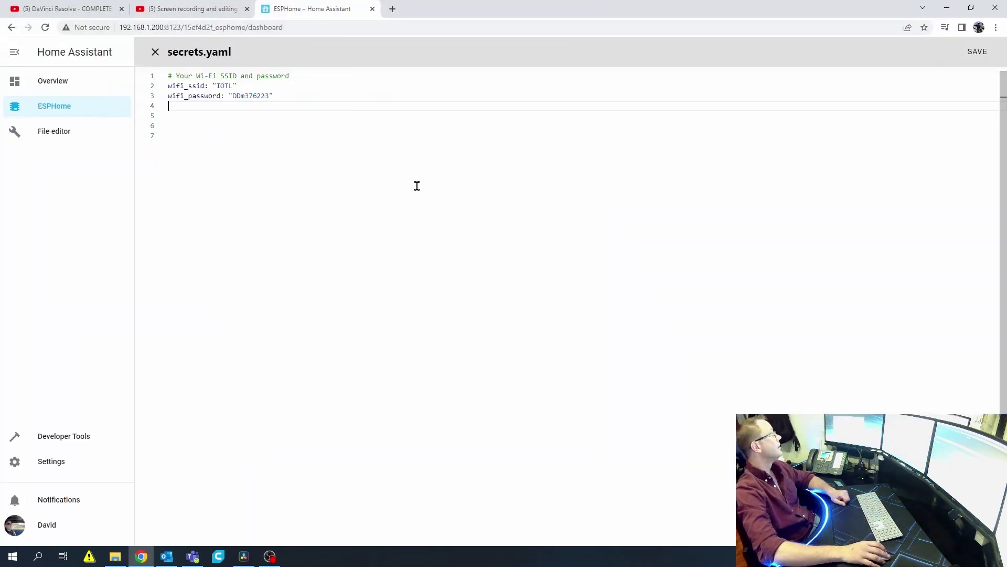
Step: Save secrets.yaml with the Wi-Fi SSID and password entries, then reopen and close it
click(978, 52)
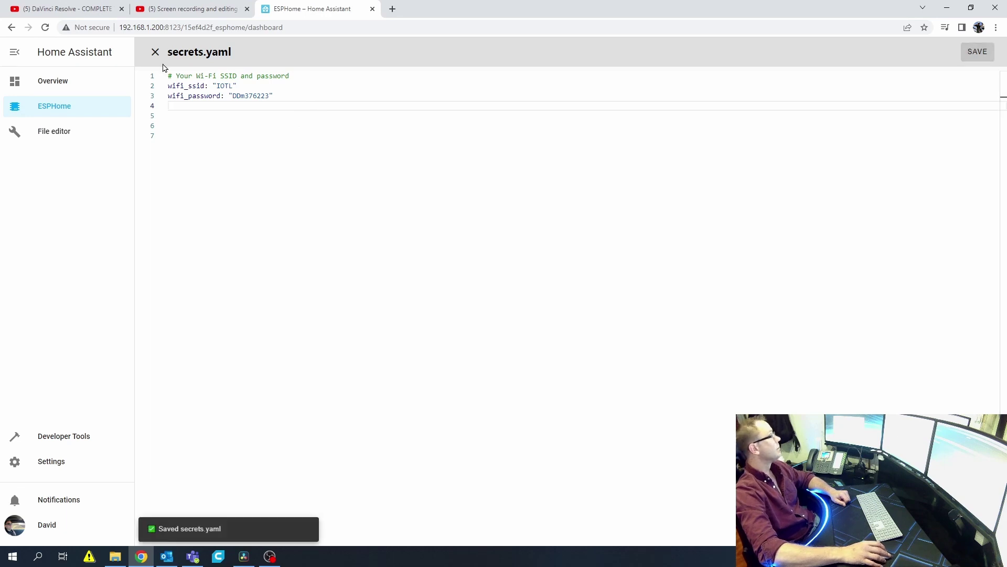
click(154, 53)
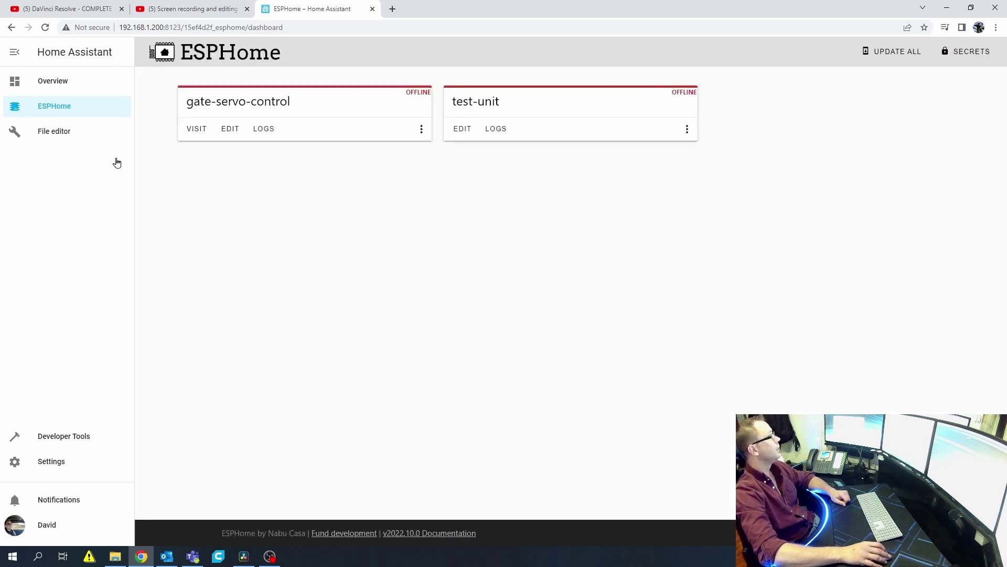
click(966, 53)
click(281, 163)
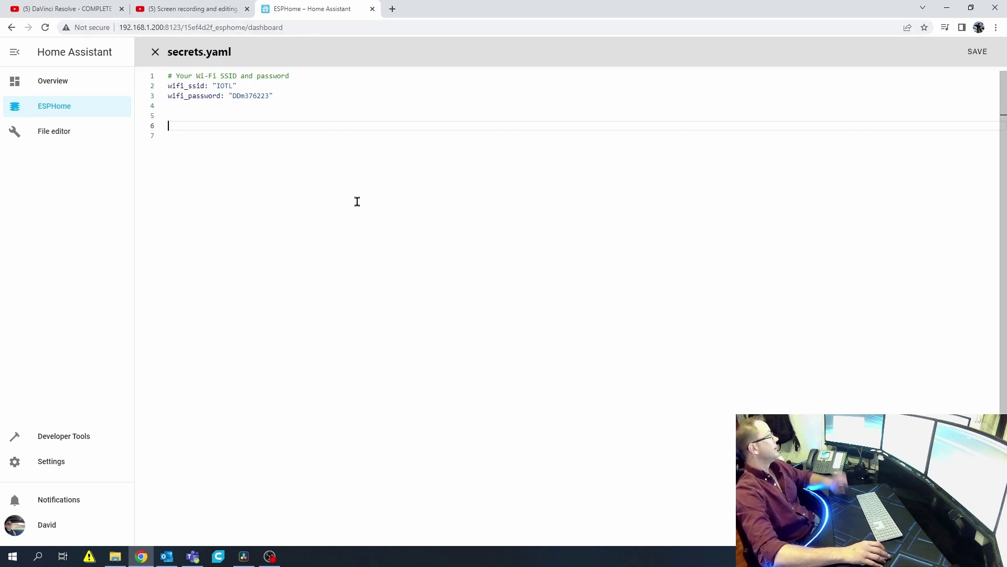
click(154, 52)
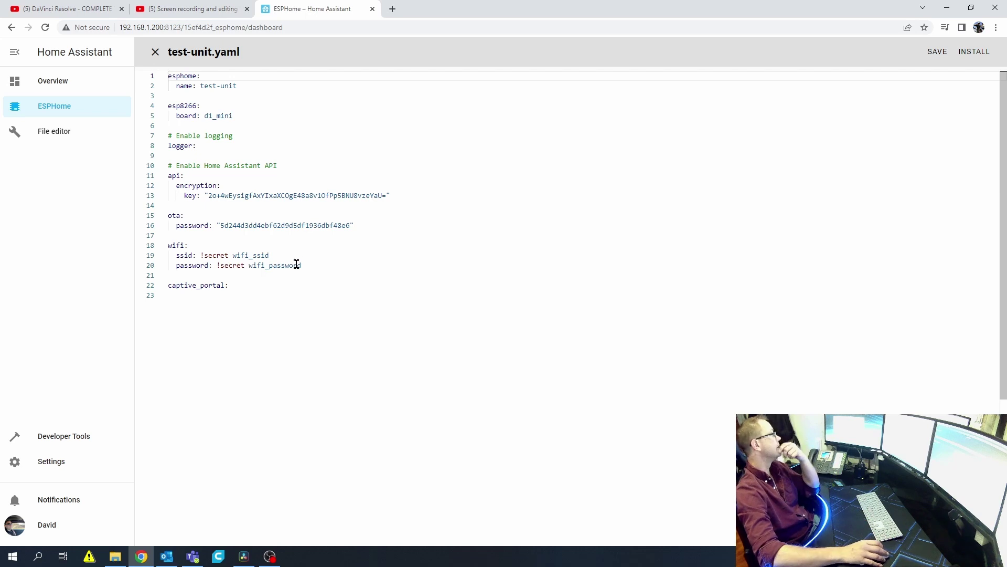
drag(370, 225, 111, 227)
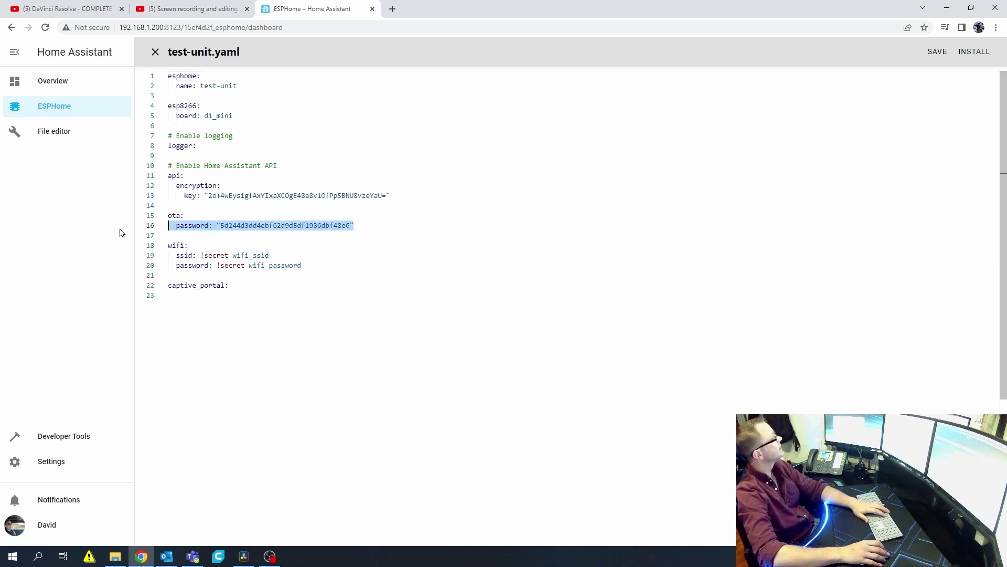
click(420, 241)
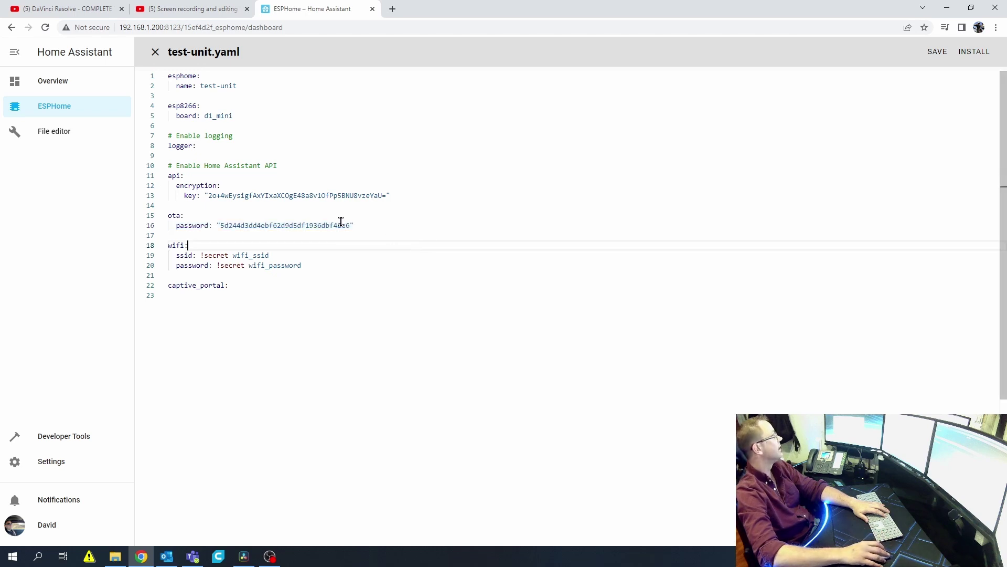
drag(353, 225, 220, 225)
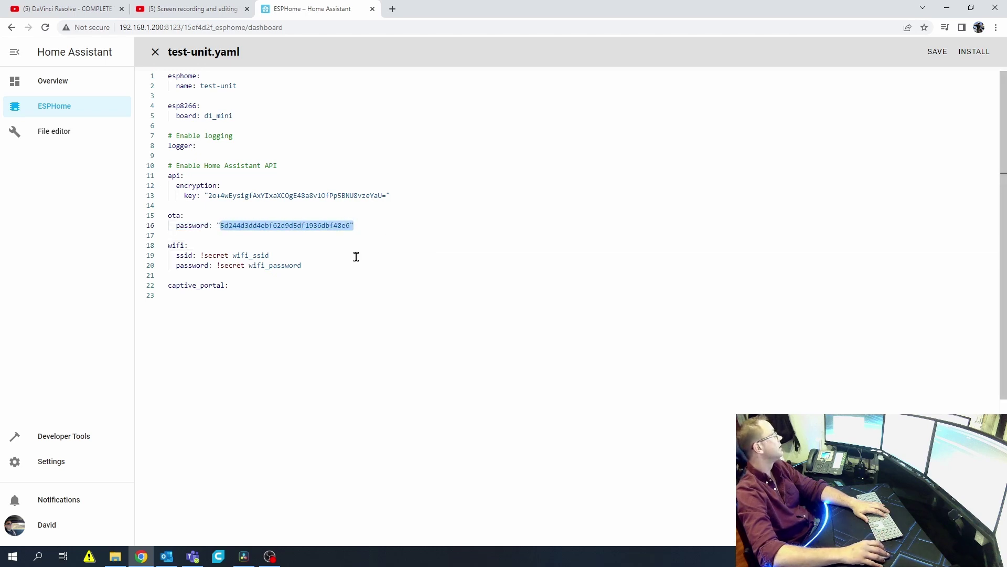
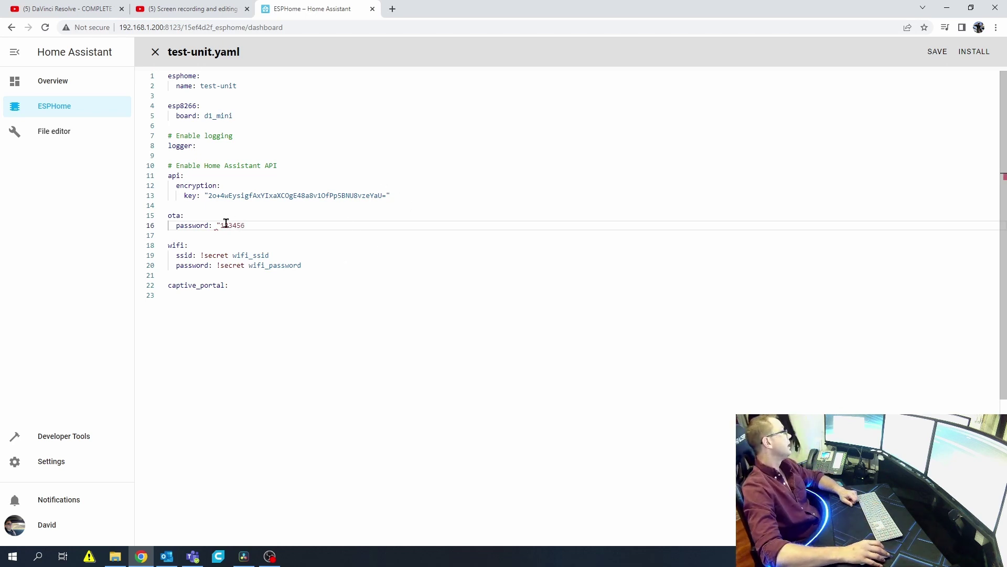
Step: Copy the OTA password line over the api encryption key block
drag(252, 225, 174, 225)
key(ctrl+c)
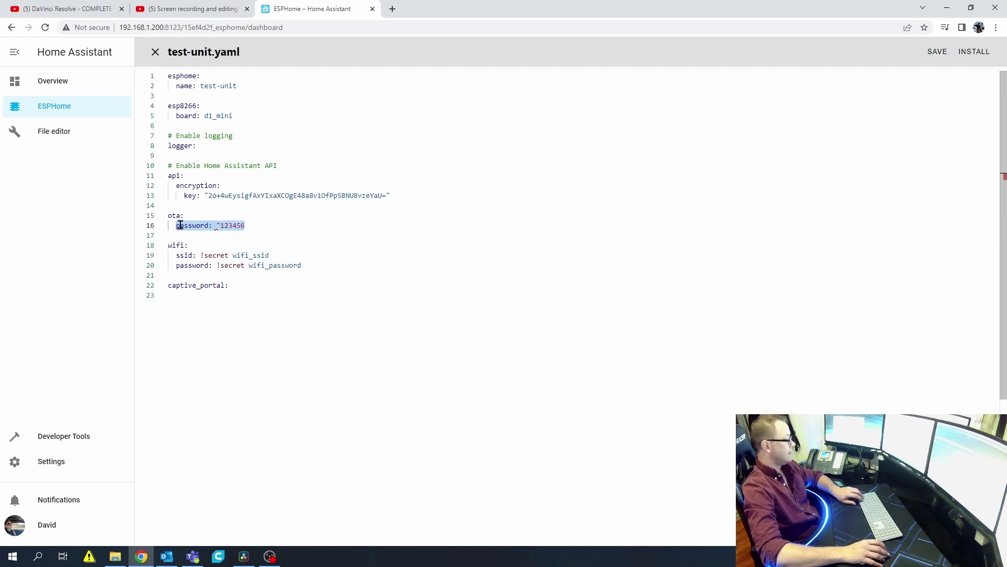
drag(396, 195, 177, 185)
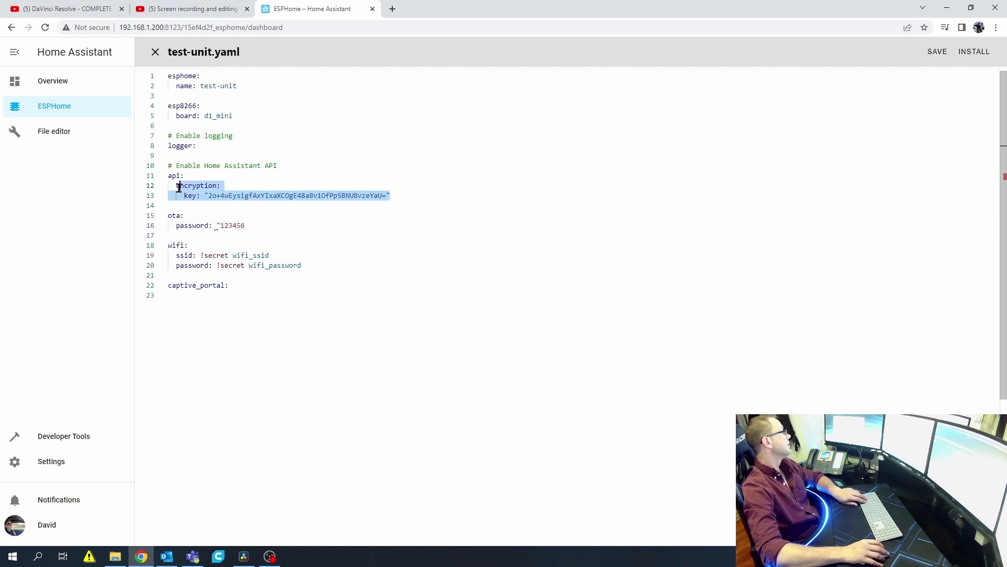
key(ctrl+v)
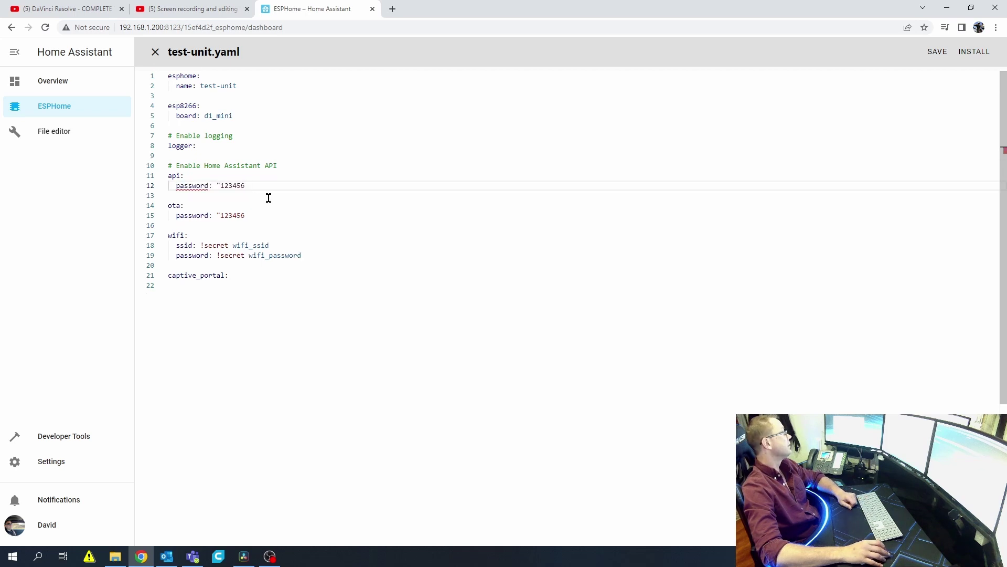
Step: Remove the quotes around both the api and ota password values
text(")
click(257, 214)
text(")
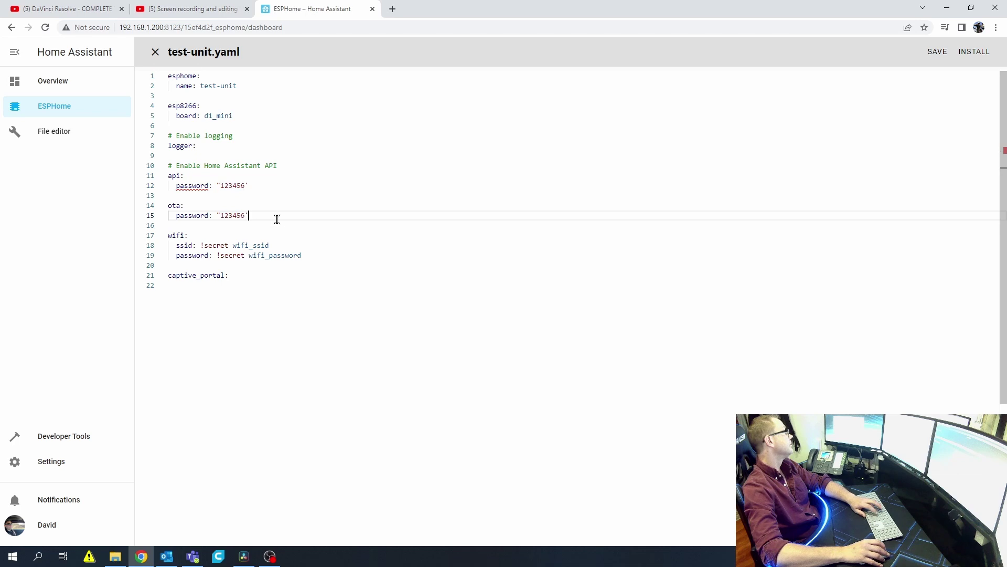
key(BackSpace)
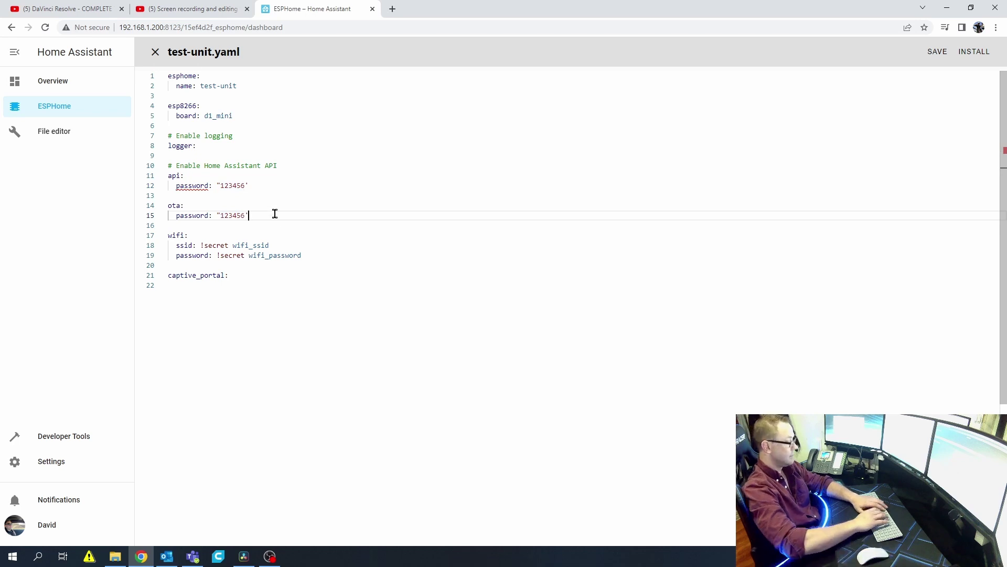
key(ctrl+Left)
key(BackSpace)
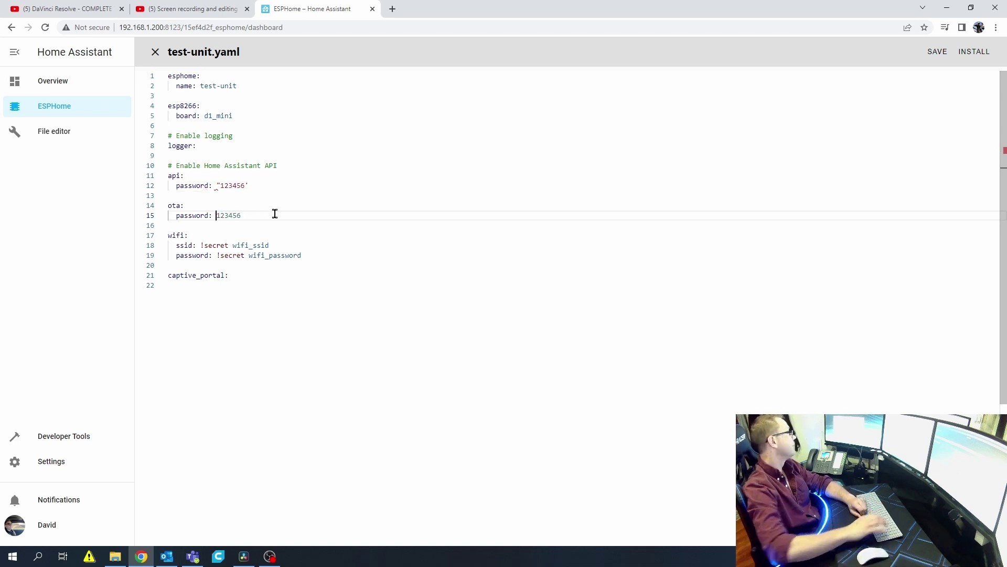
click(279, 185)
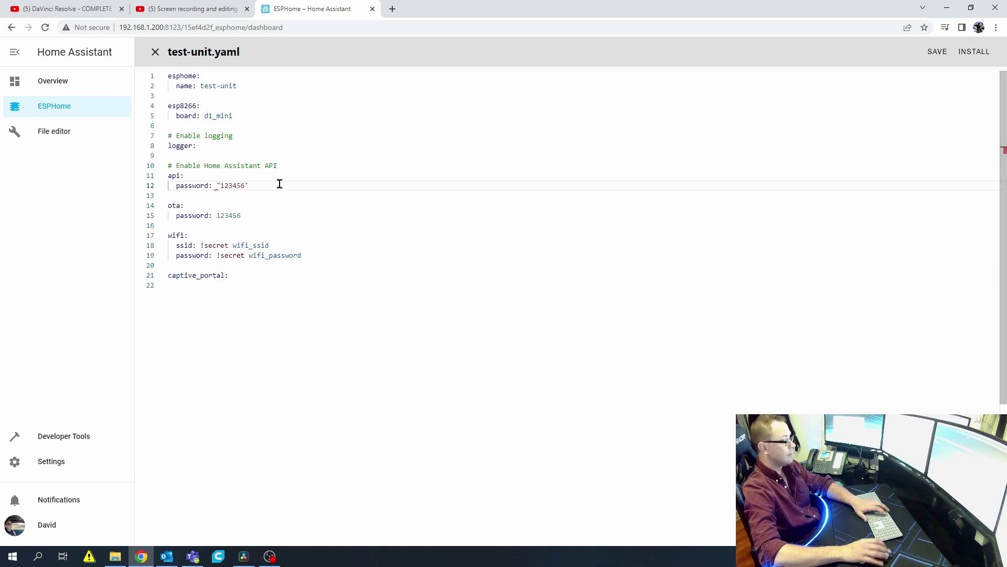
key(BackSpace)
key(Left)
key(ctrl+Left)
key(BackSpace)
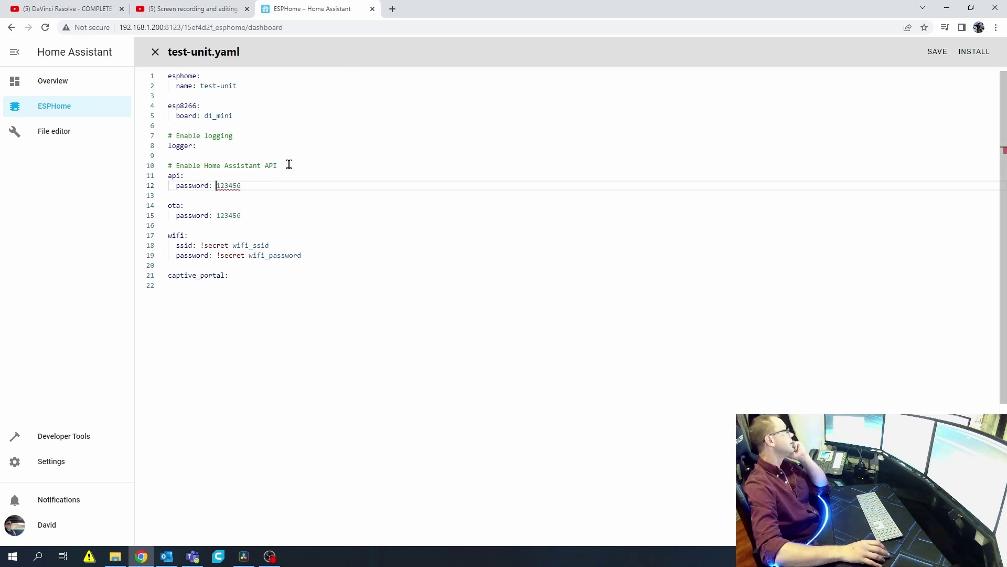
Step: Delete the '# Enable Home Assistant API' and '# Enable logging' comments and the blank line under the name
drag(301, 167, 165, 166)
key(BackSpace)
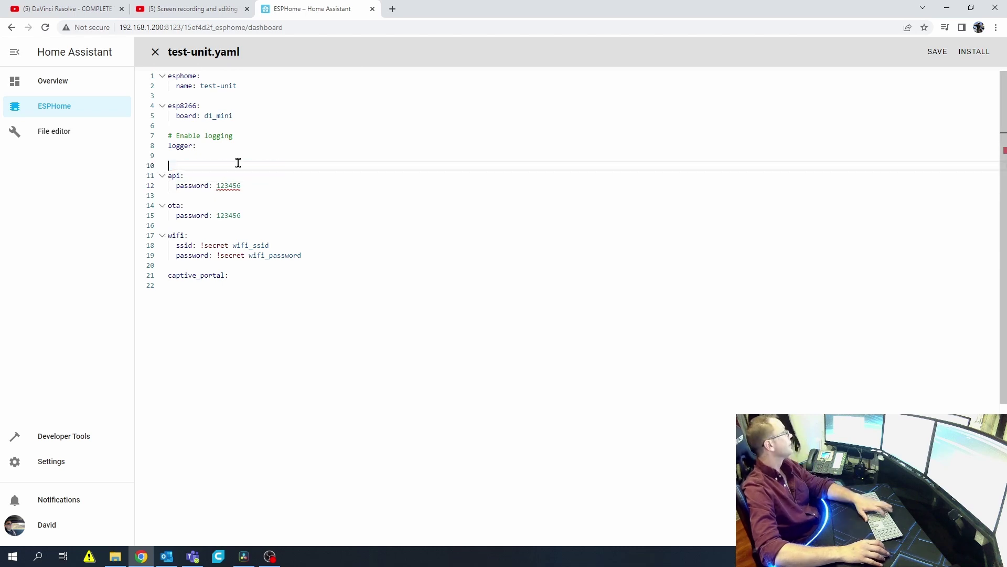
key(BackSpace)
drag(254, 136, 143, 140)
key(BackSpace)
key(BackSpace)
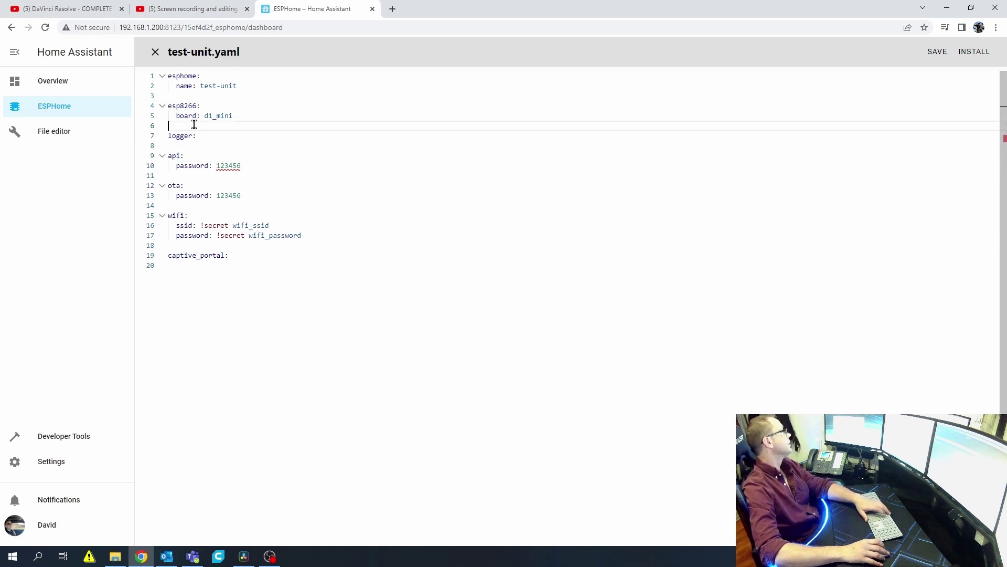
click(206, 94)
key(BackSpace)
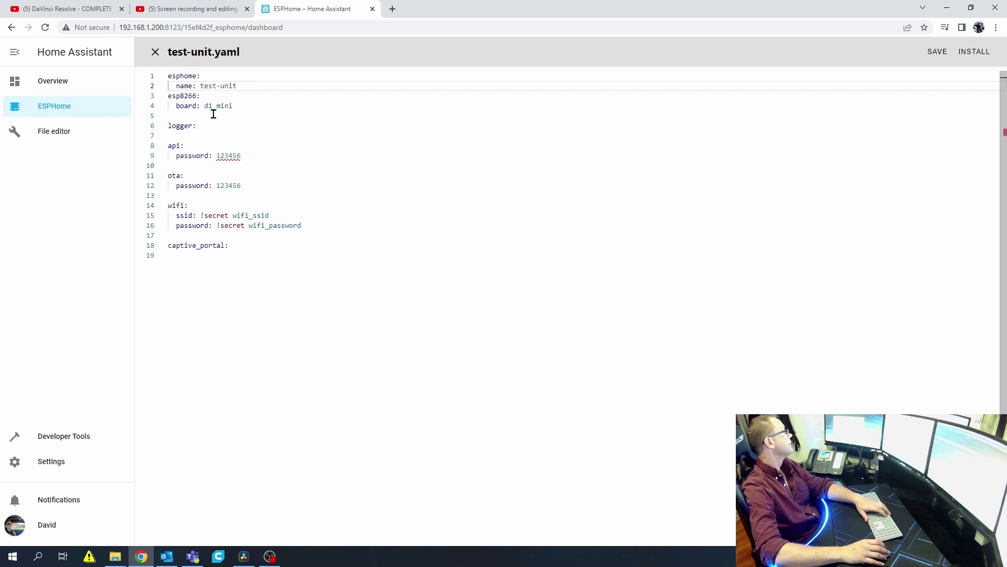
mouse_move(231, 156)
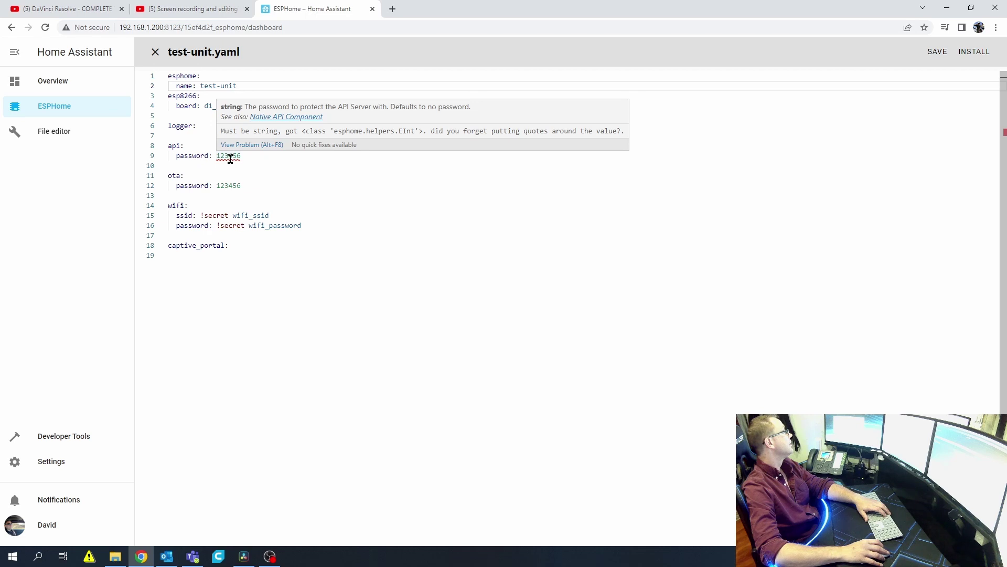
click(229, 162)
click(219, 156)
key(Left)
text(")
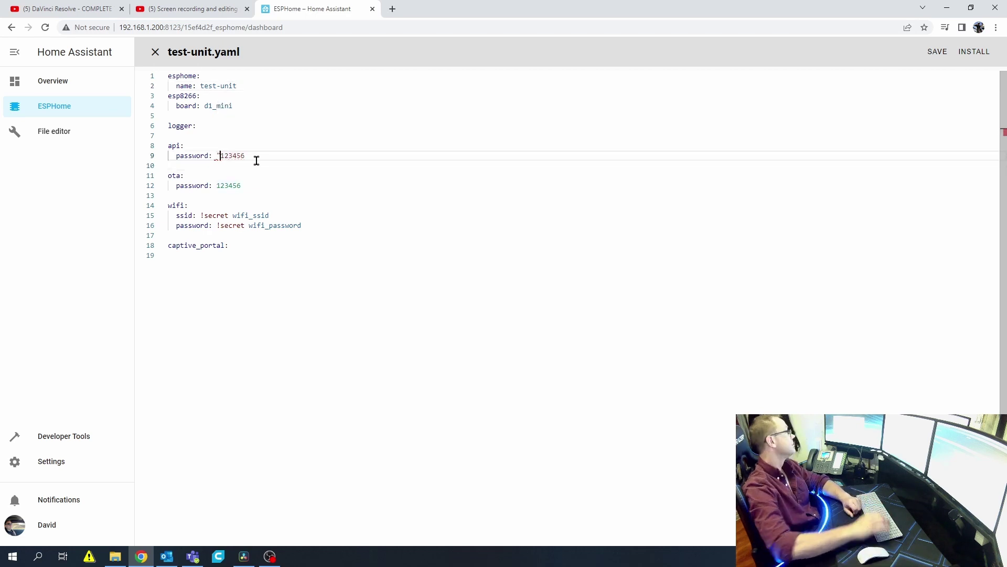
click(257, 155)
text(")
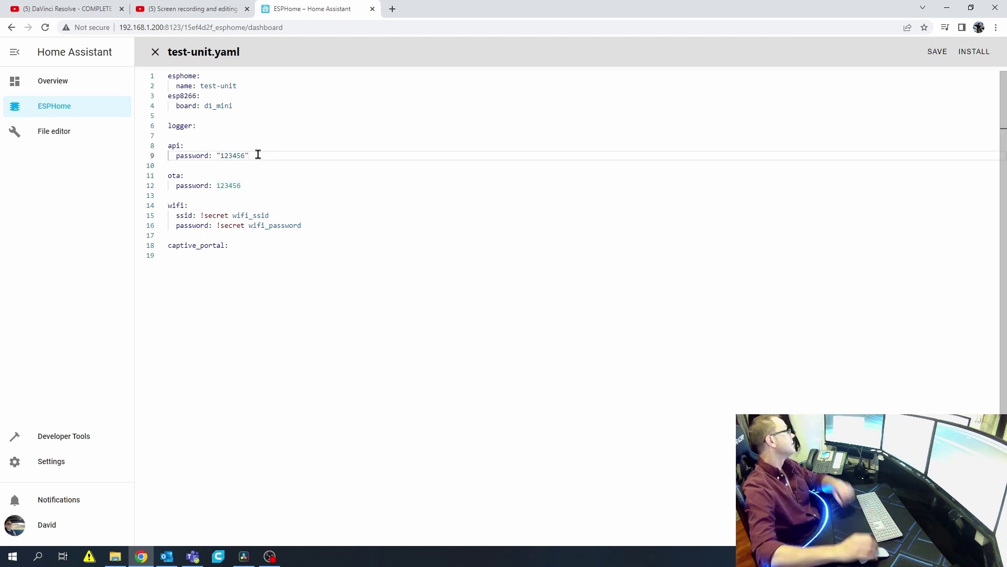
click(341, 338)
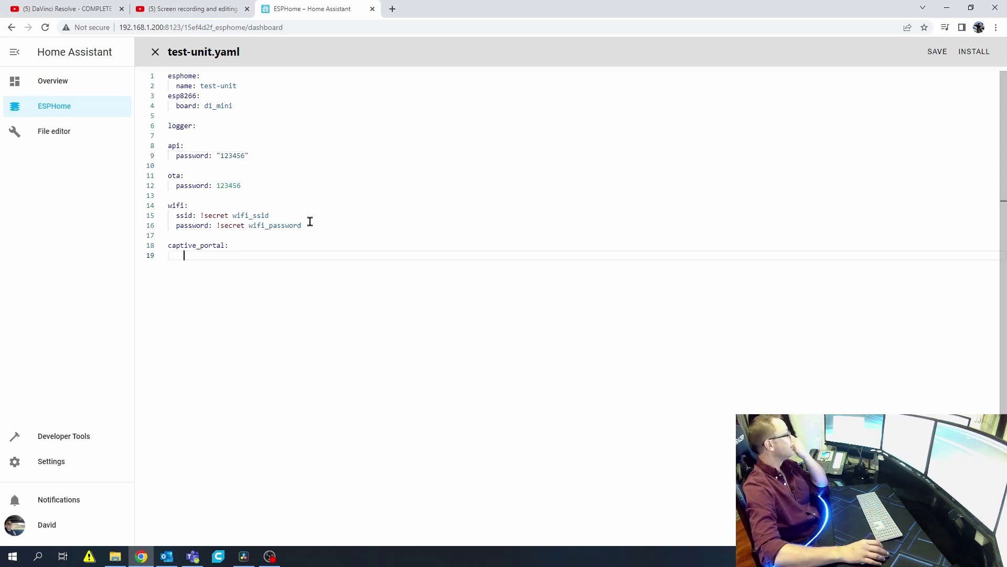
click(284, 157)
key(BackSpace)
click(272, 199)
click(275, 160)
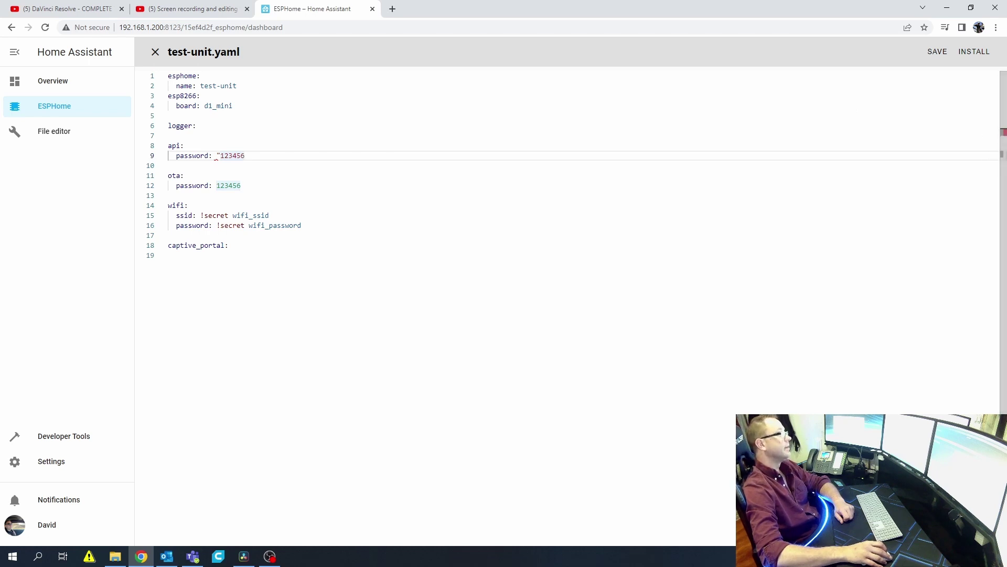
text(")
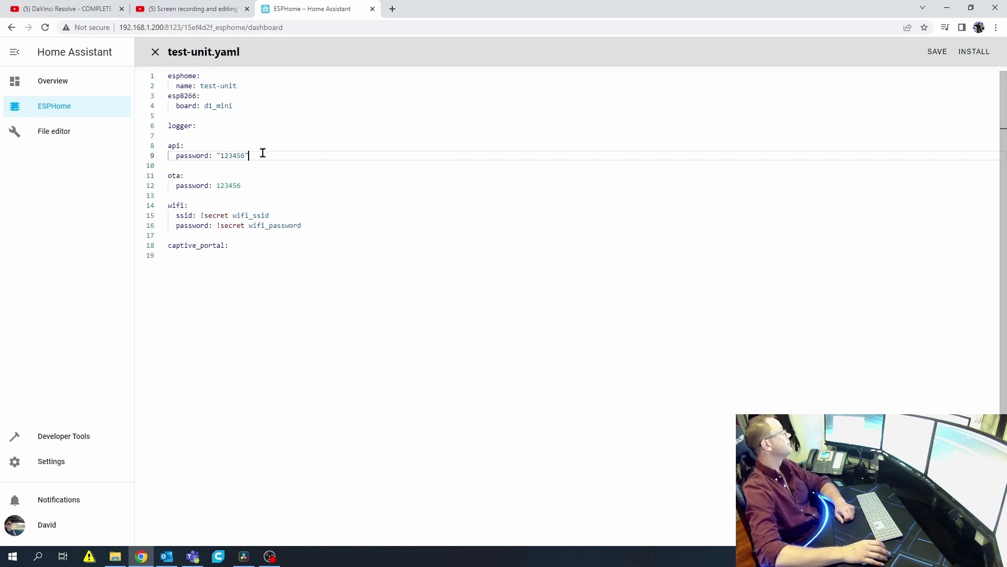
click(290, 249)
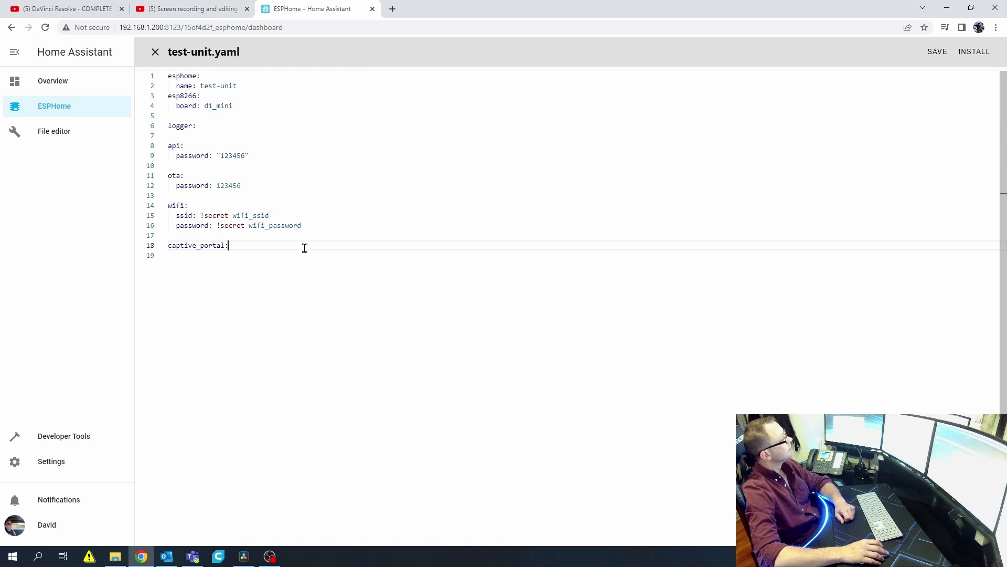
shift+click(161, 245)
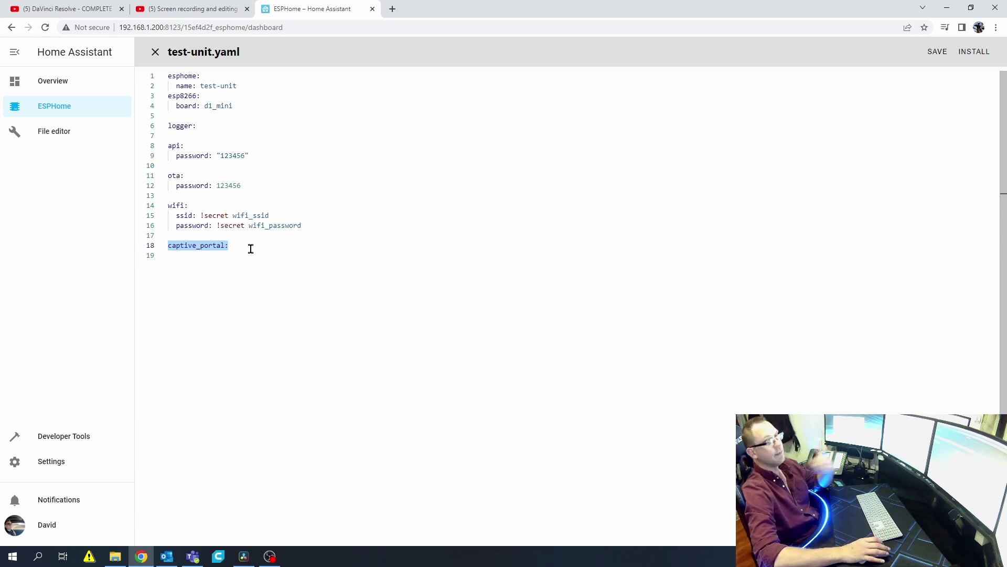
Step: Delete captive_portal, leaving esphome, esp8266, logger, api, ota and wifi sections in test-unit.yaml
key(BackSpace)
key(BackSpace)
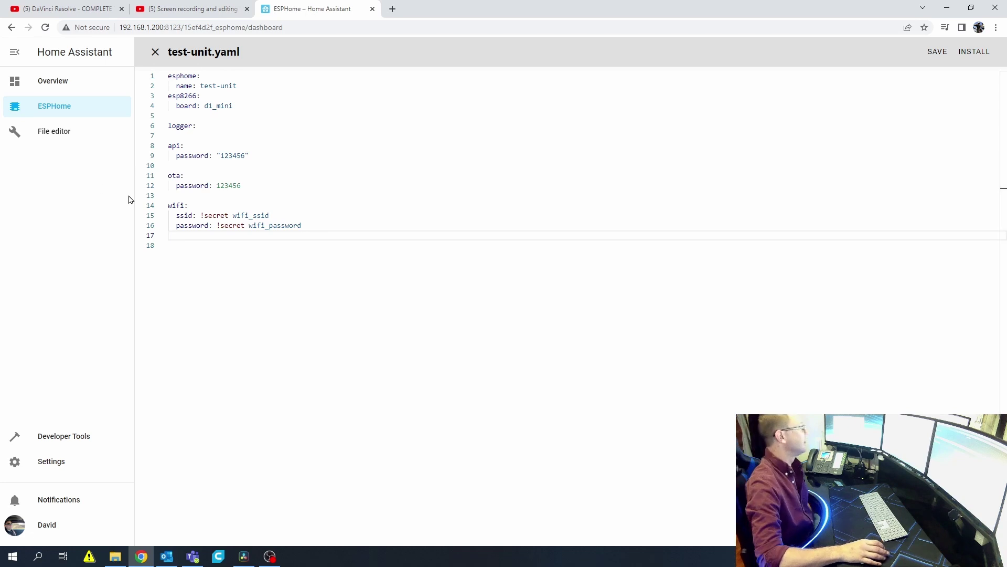
click(205, 194)
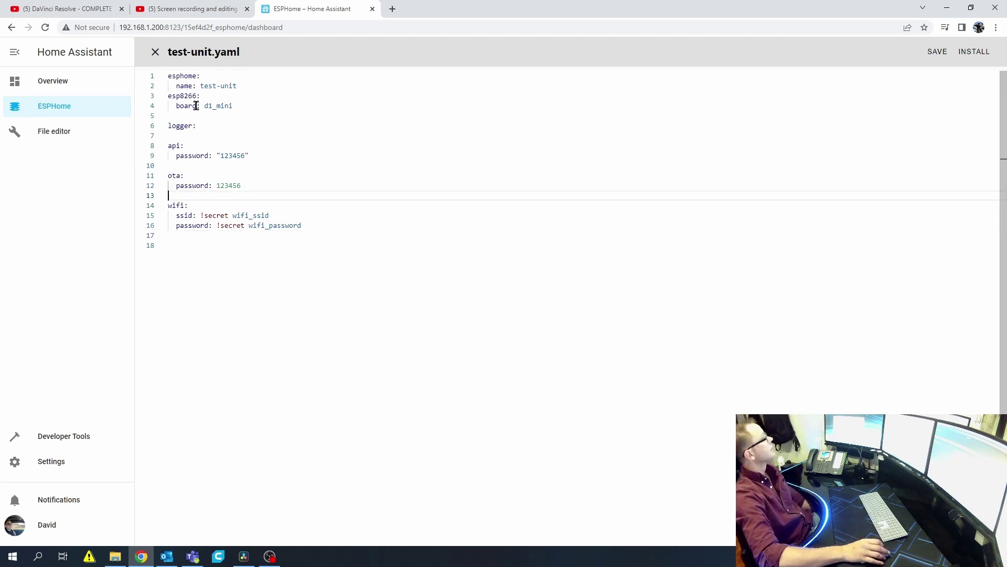
drag(353, 228, 152, 83)
click(338, 231)
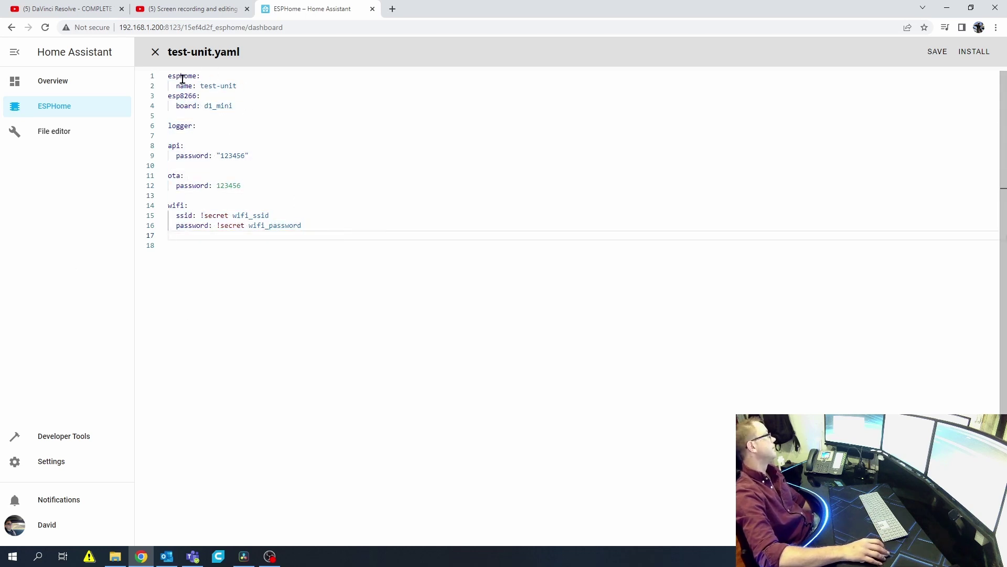
drag(239, 85, 201, 86)
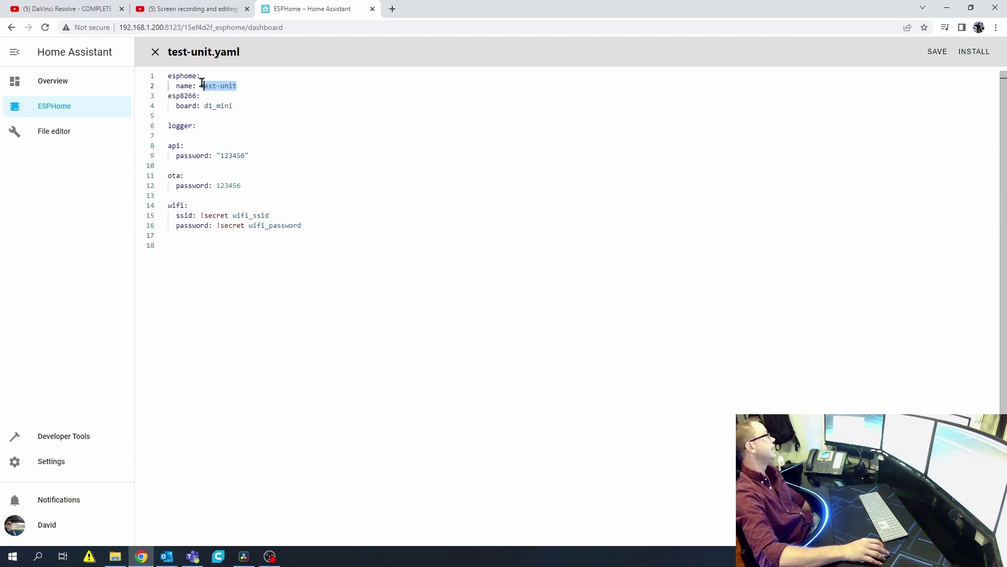
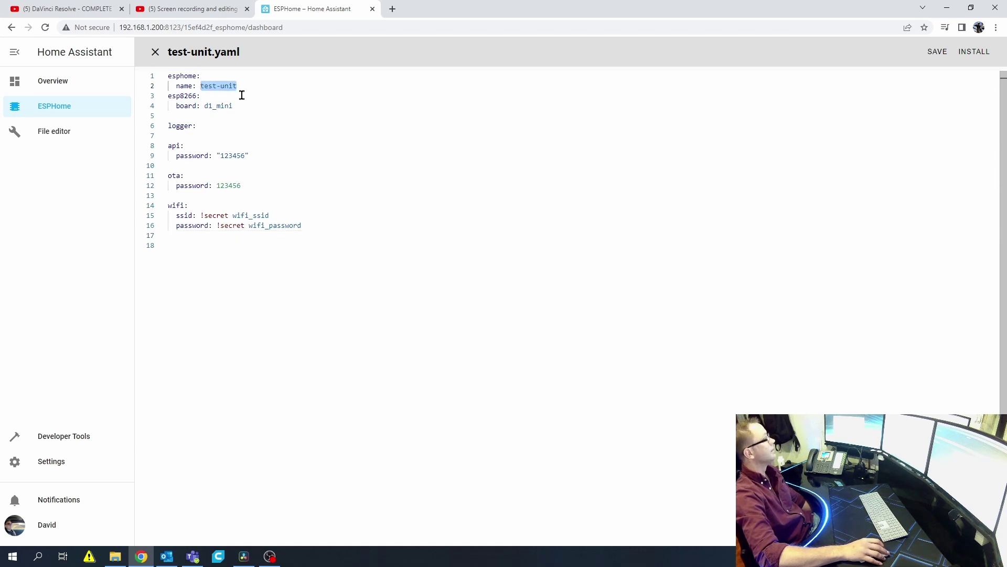
Step: Walk through the device name, board and Wi-Fi sections of test-unit.yaml, then save it
drag(211, 51, 167, 51)
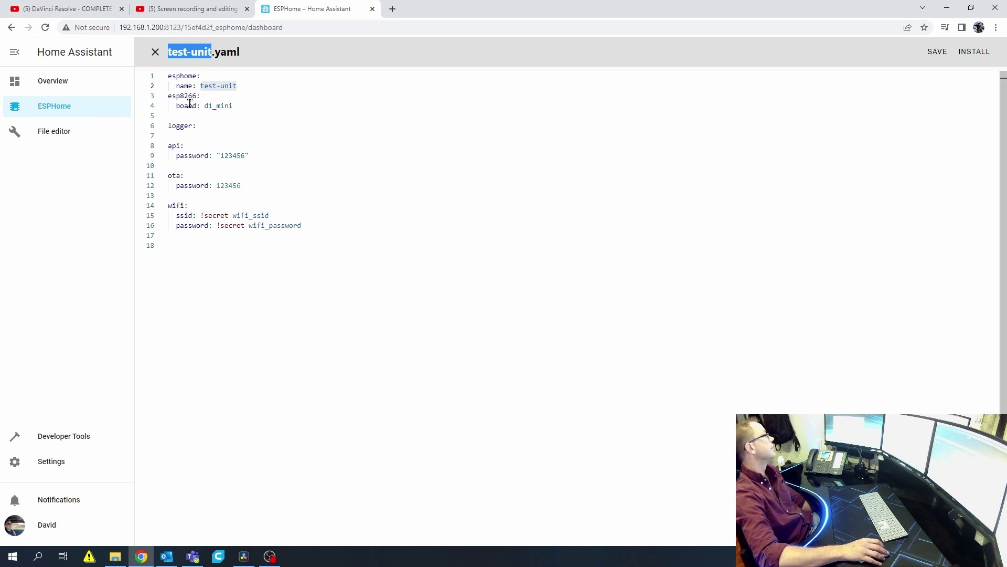
drag(238, 108, 171, 96)
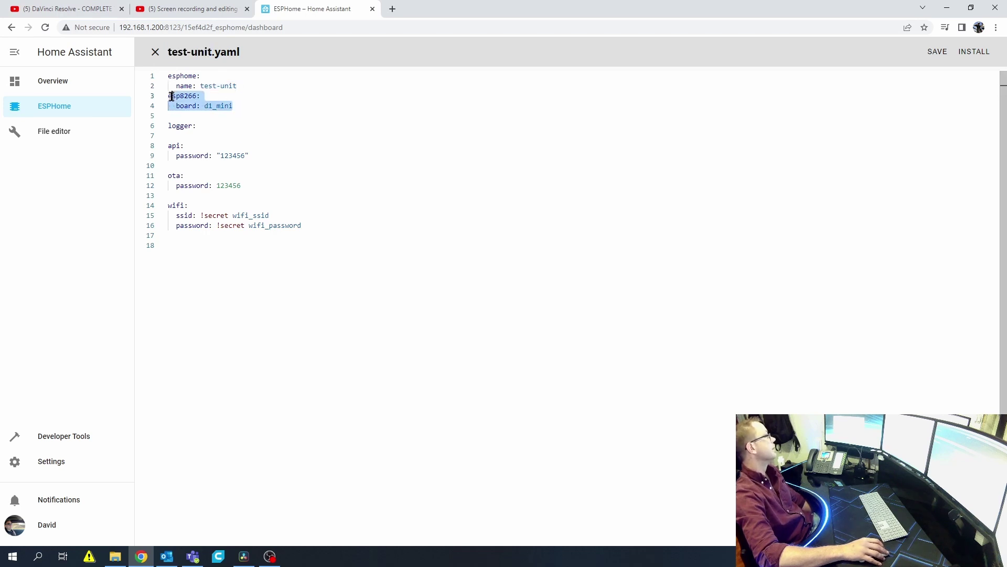
click(221, 136)
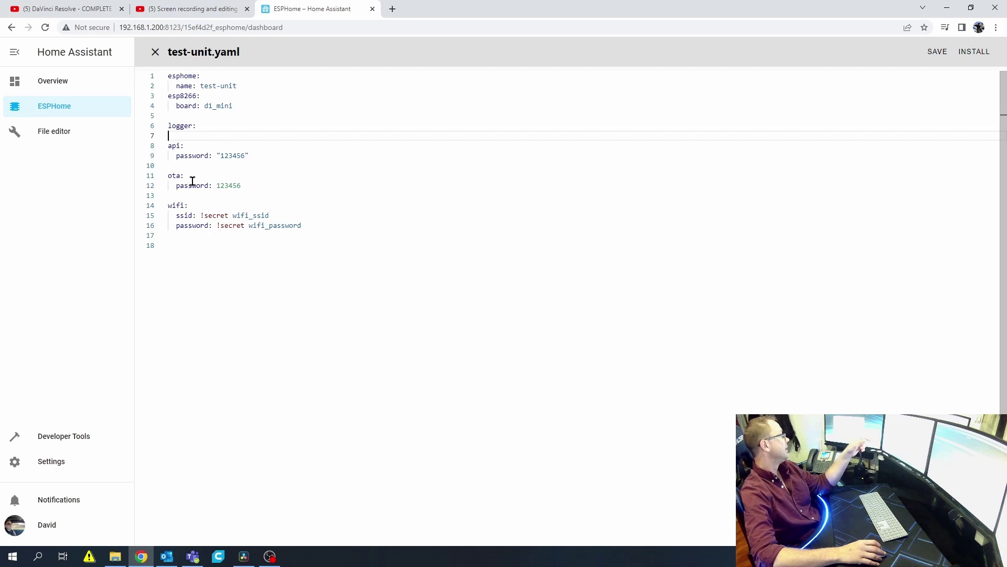
mouse_move(197, 184)
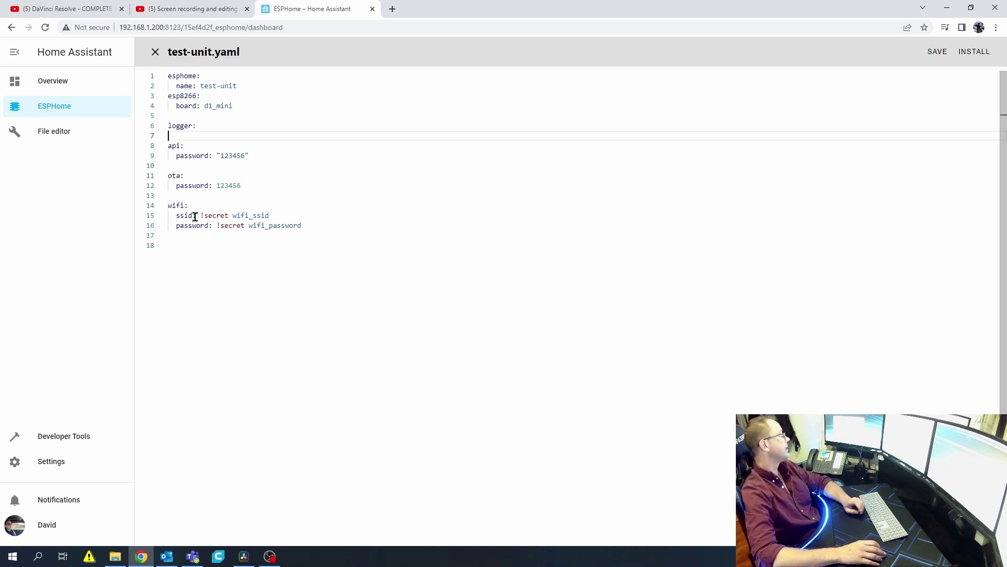
drag(313, 225, 162, 206)
click(356, 226)
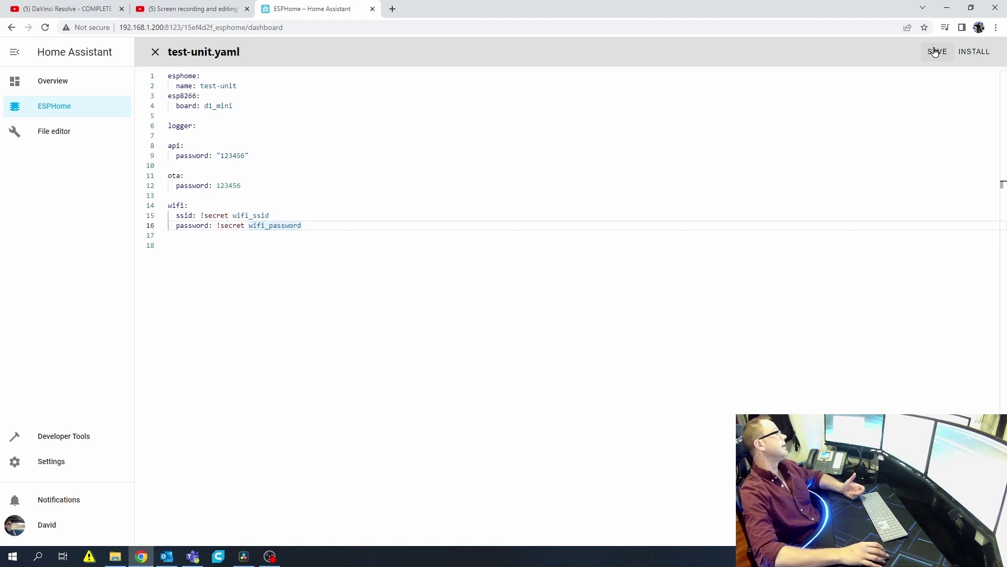
click(935, 51)
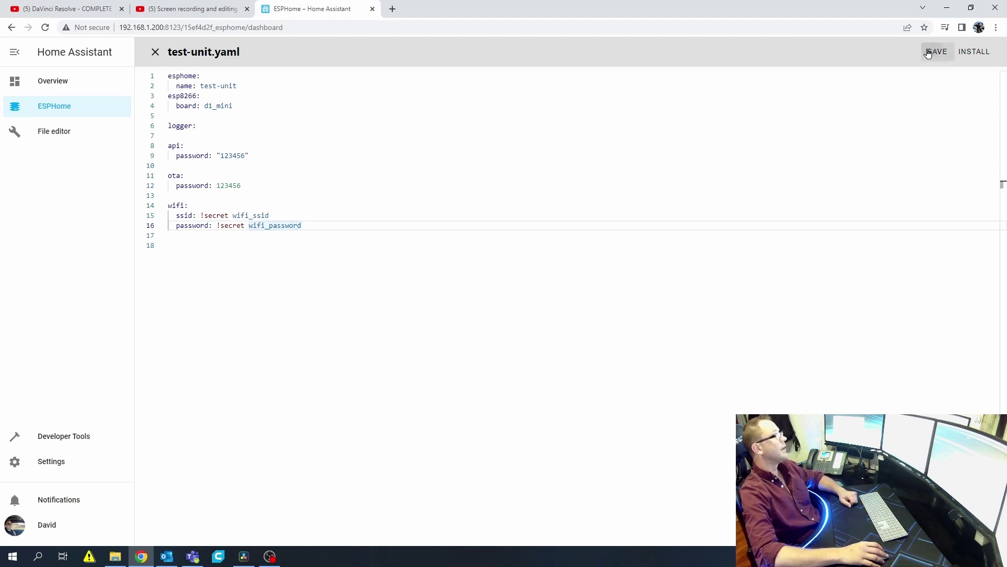
Step: Try the install-via-USB option for test-unit and dismiss the browser-install explanation
click(970, 58)
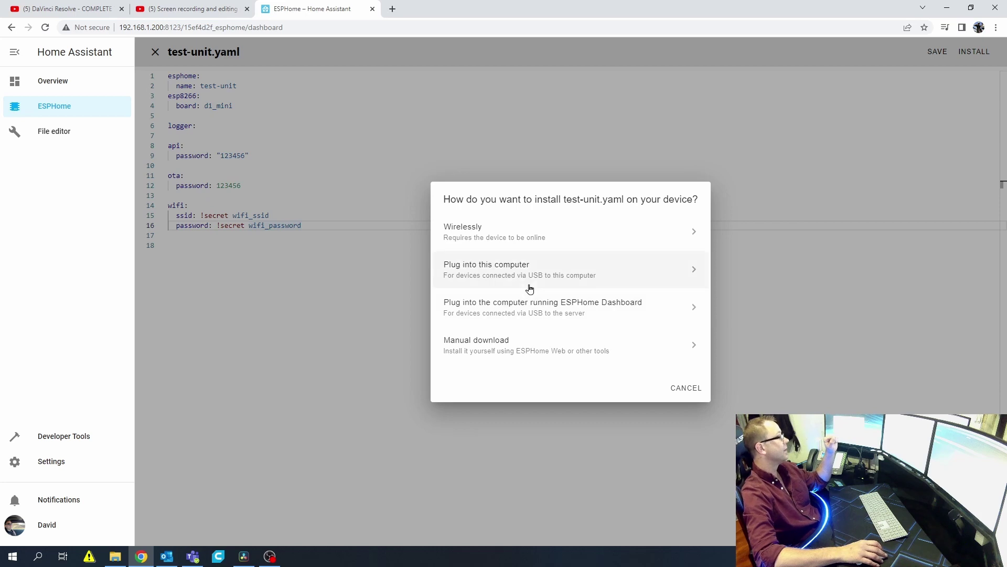
click(596, 268)
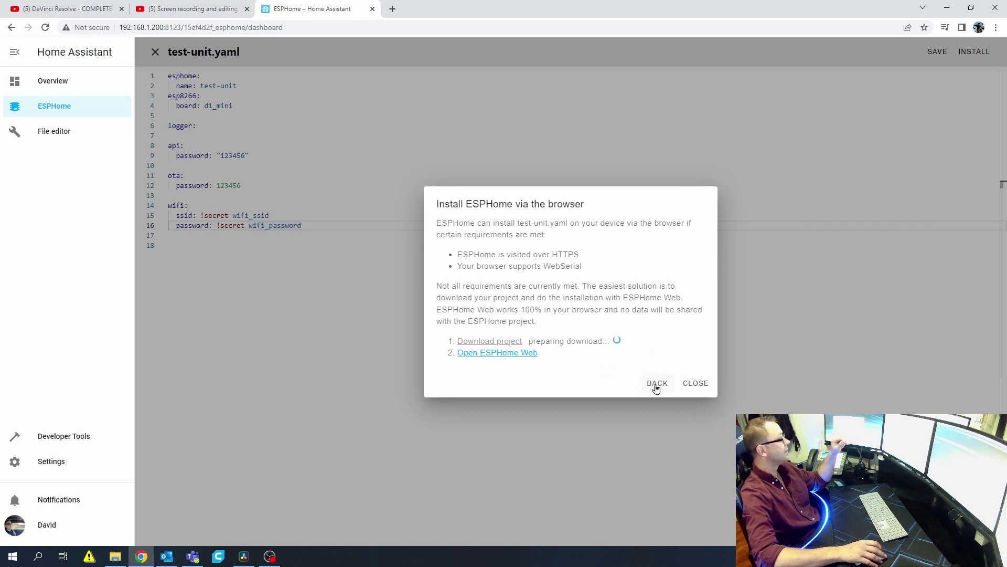
click(688, 386)
Step: Choose Manual download and compile test-unit firmware in Legacy format
click(981, 54)
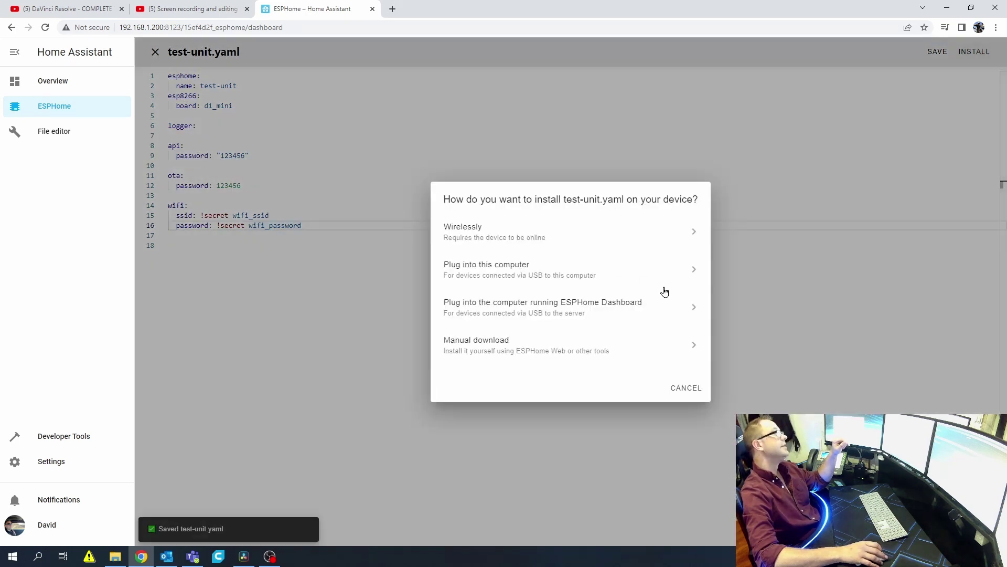
click(539, 347)
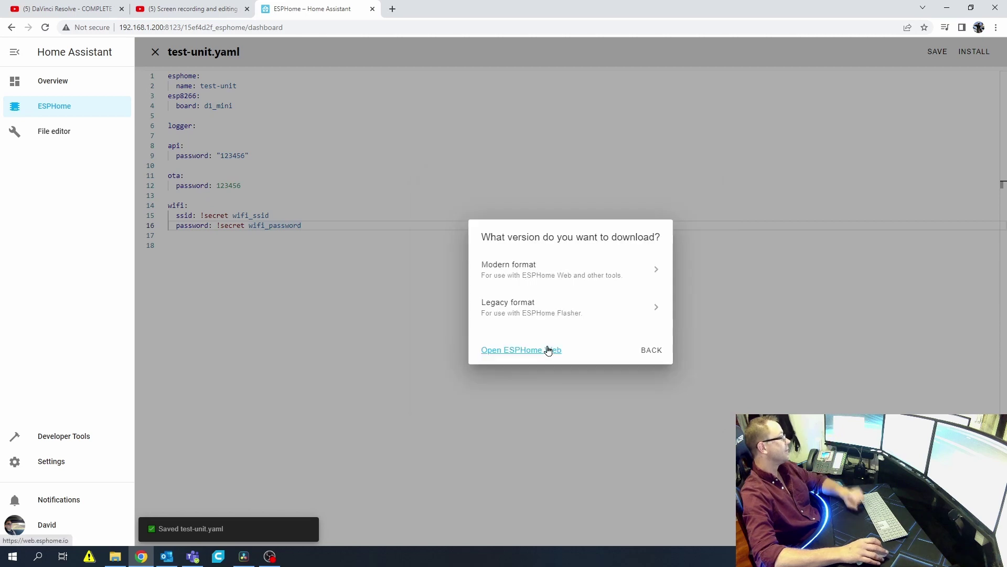
click(532, 307)
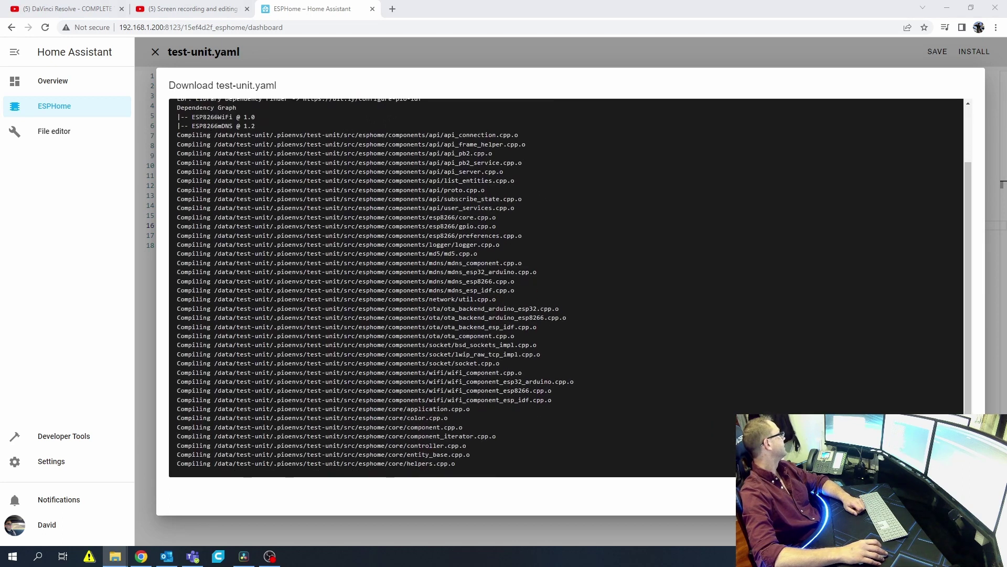
Step: Place File Explorer beside the compile log and launch ESPHome-Flasher-1.3.0-Windows-x64.exe from Projects ESP Home
drag(250, 527, 859, 279)
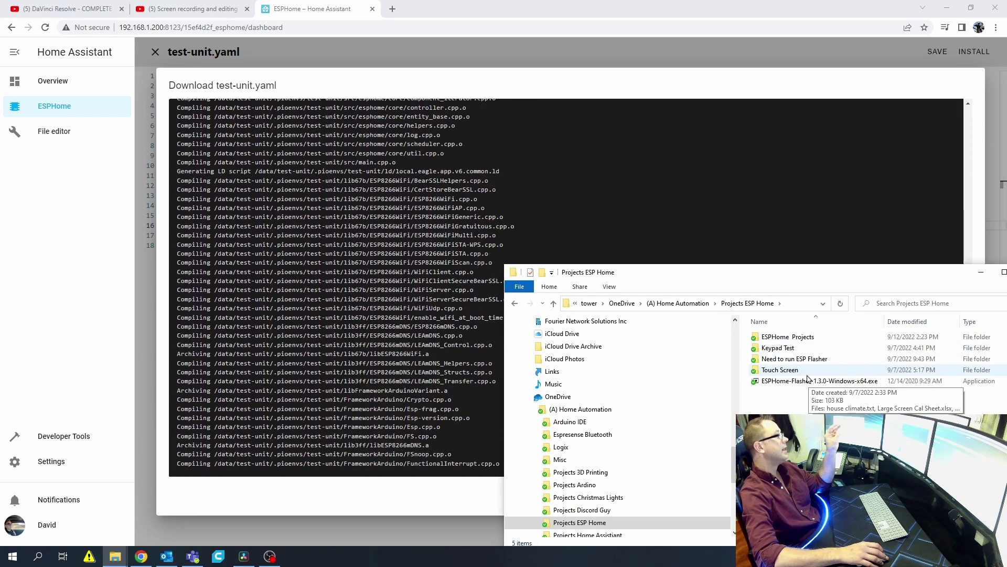
double_click(801, 363)
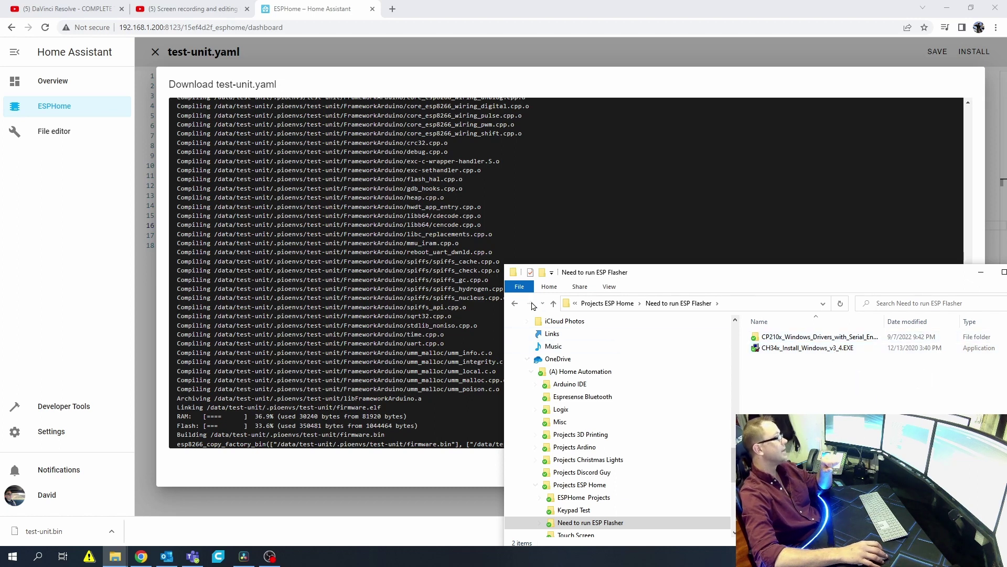
click(516, 304)
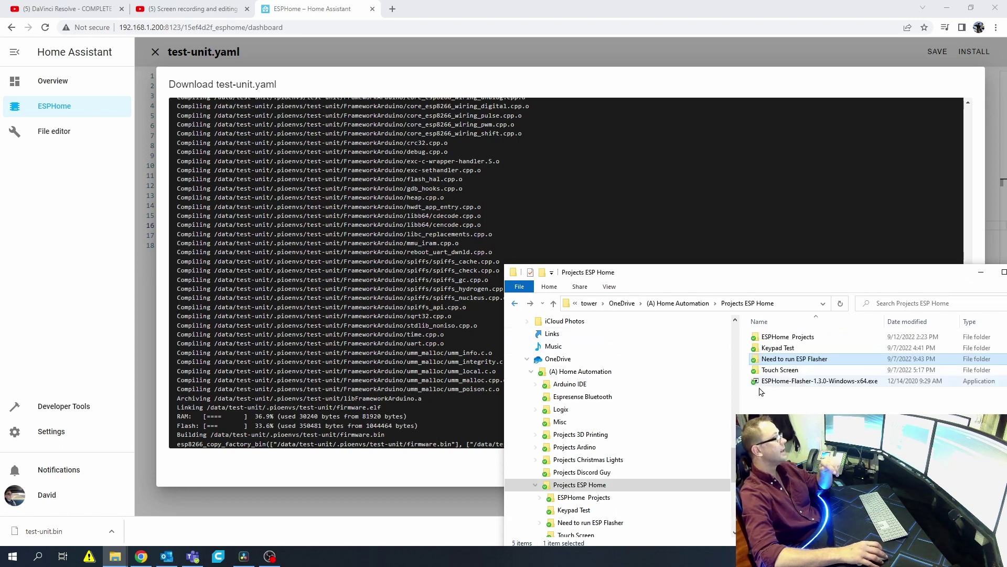
double_click(805, 385)
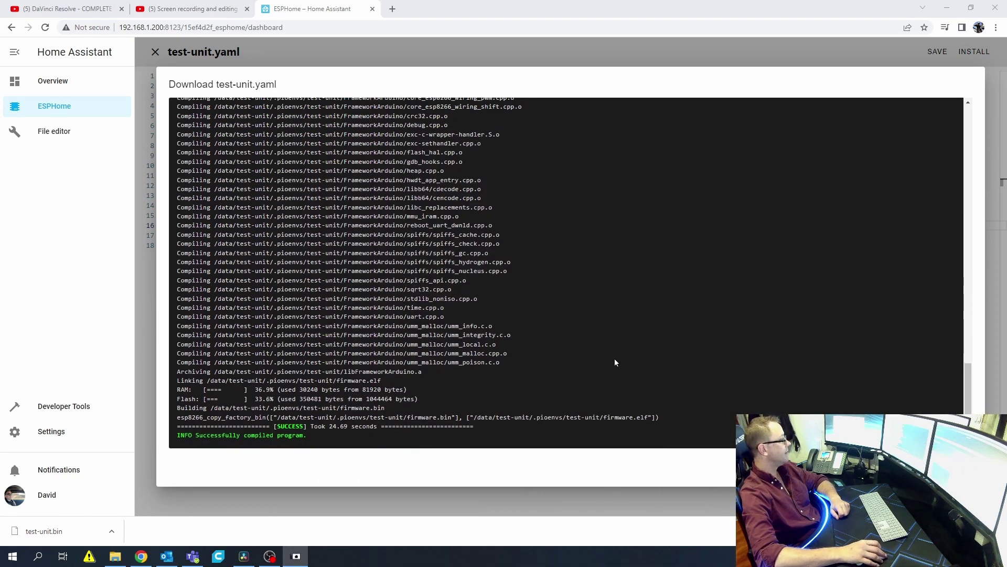
Step: Center the flasher window and pick test-unit.bin from Downloads as the firmware file
drag(270, 54, 427, 168)
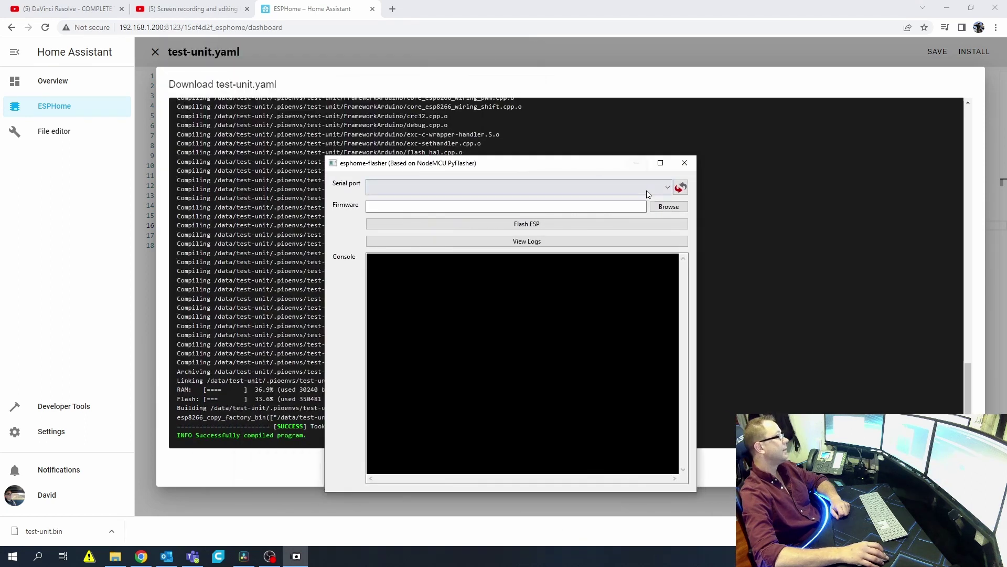
click(663, 207)
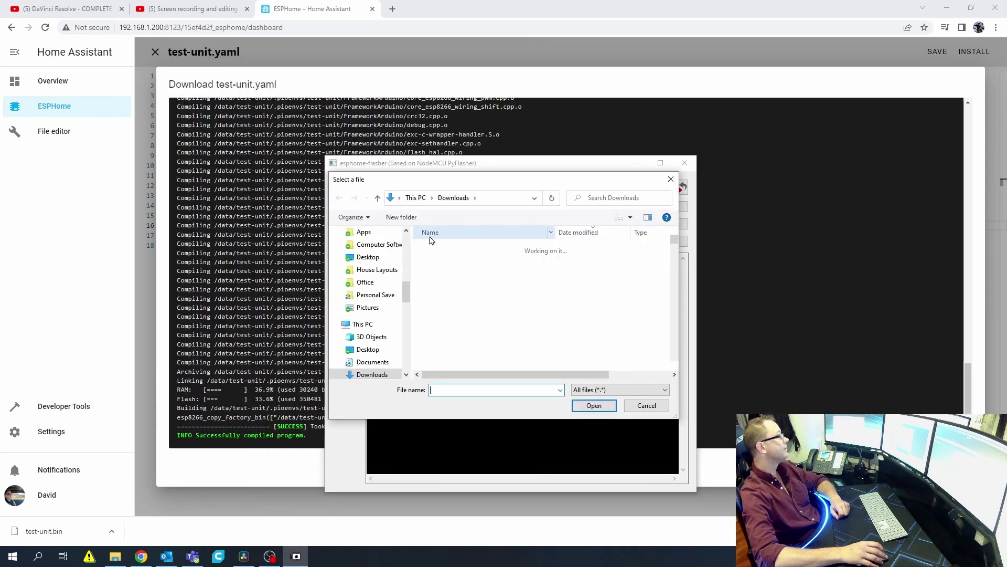
scroll(391, 253, down, 3)
scroll(391, 253, up, 5)
click(374, 269)
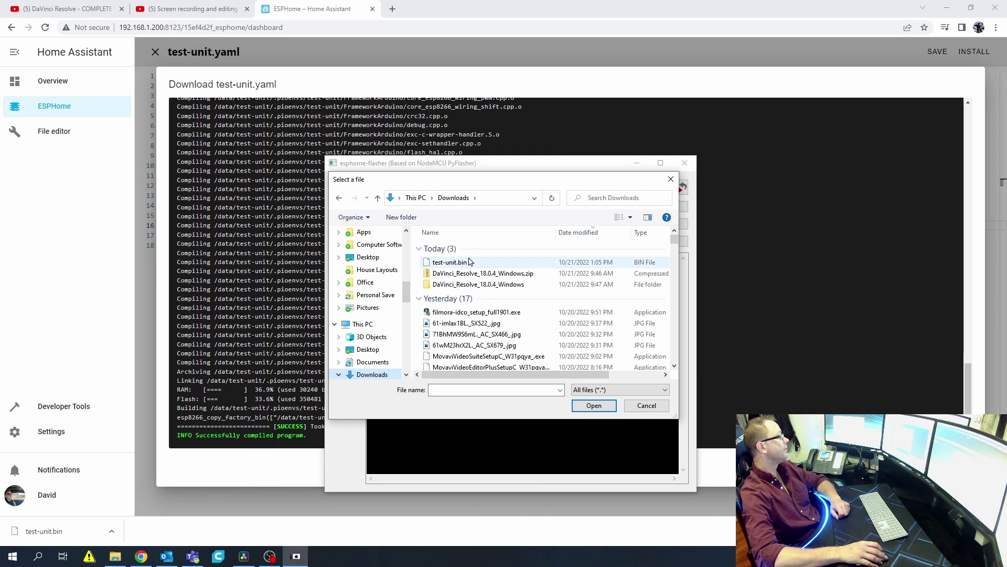
double_click(453, 262)
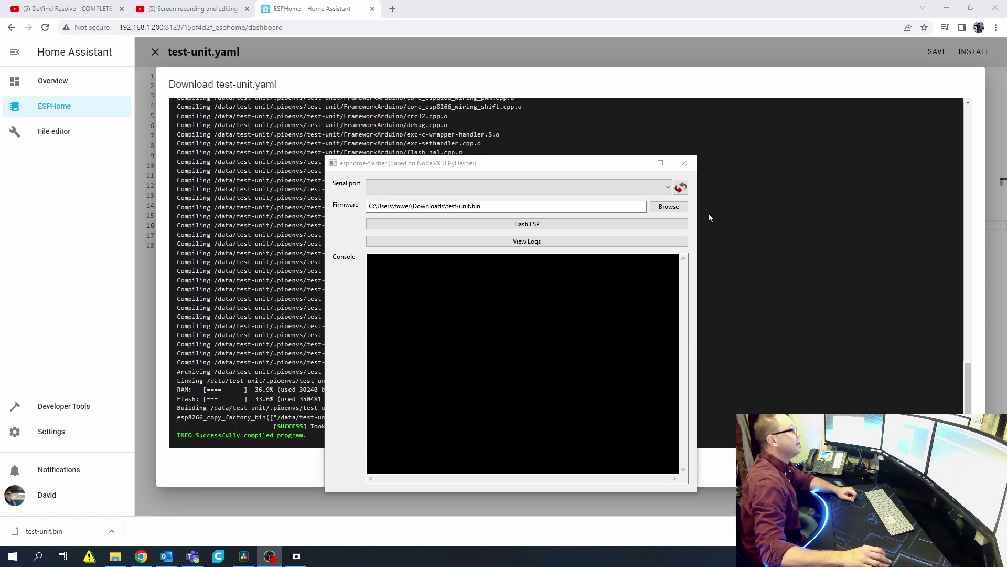
Step: Flash test-unit.bin to the board on COM11, review the console output, then minimize the flasher
click(678, 189)
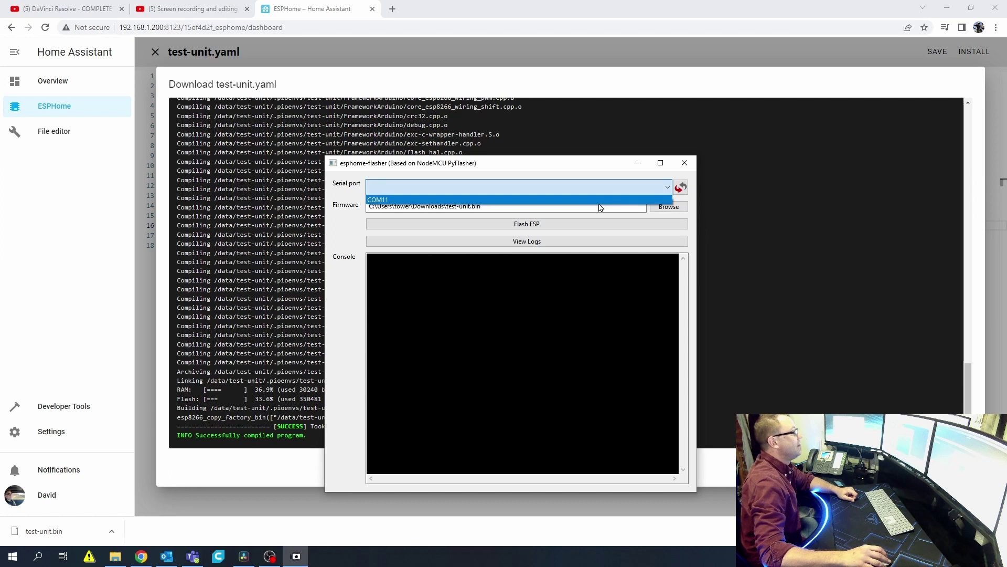
click(387, 200)
click(577, 227)
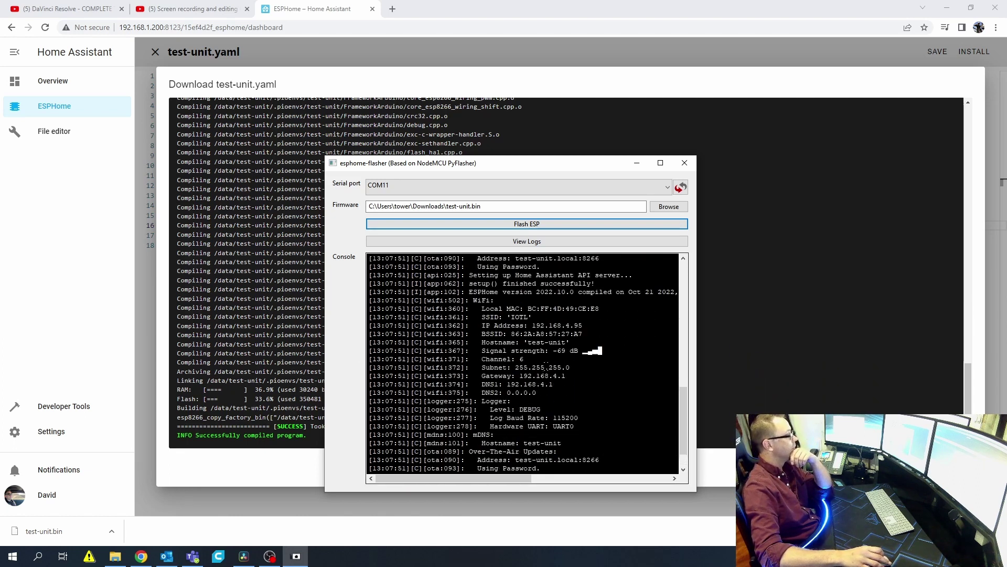
scroll(547, 363, up, 10)
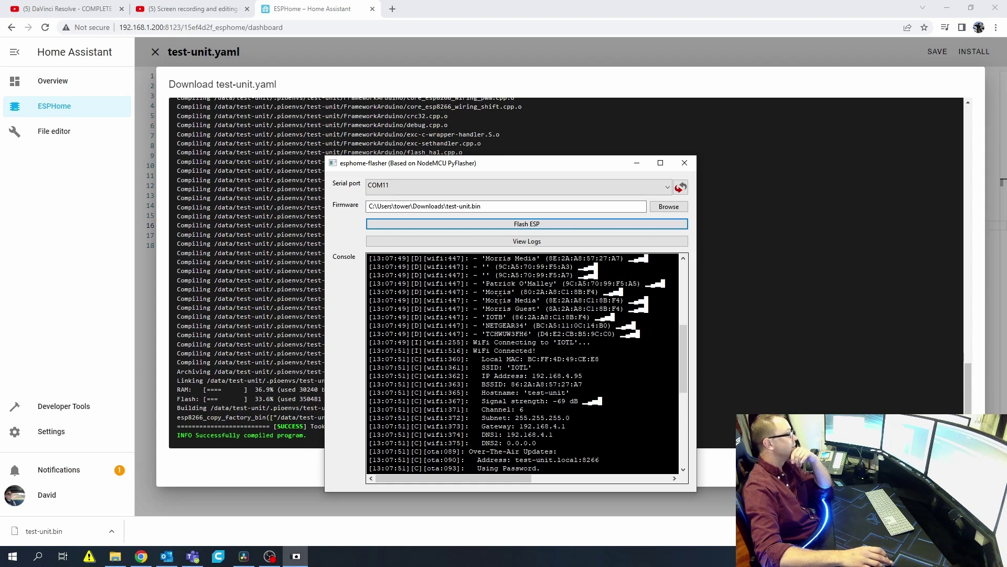
scroll(499, 304, down, 5)
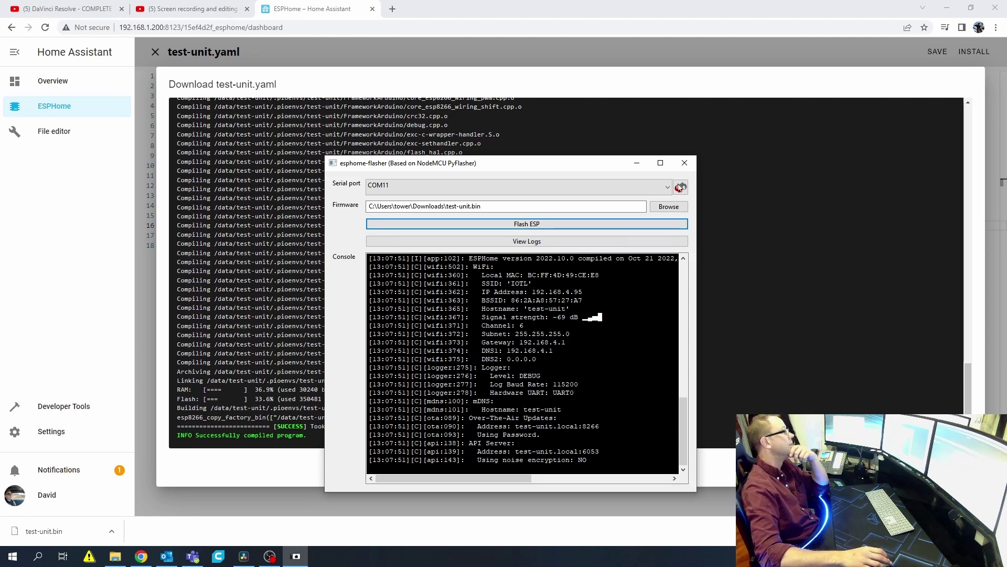
click(636, 162)
Step: Close the download dialog and editor, check test-unit's live logs, then reopen test-unit.yaml for editing
key(Escape)
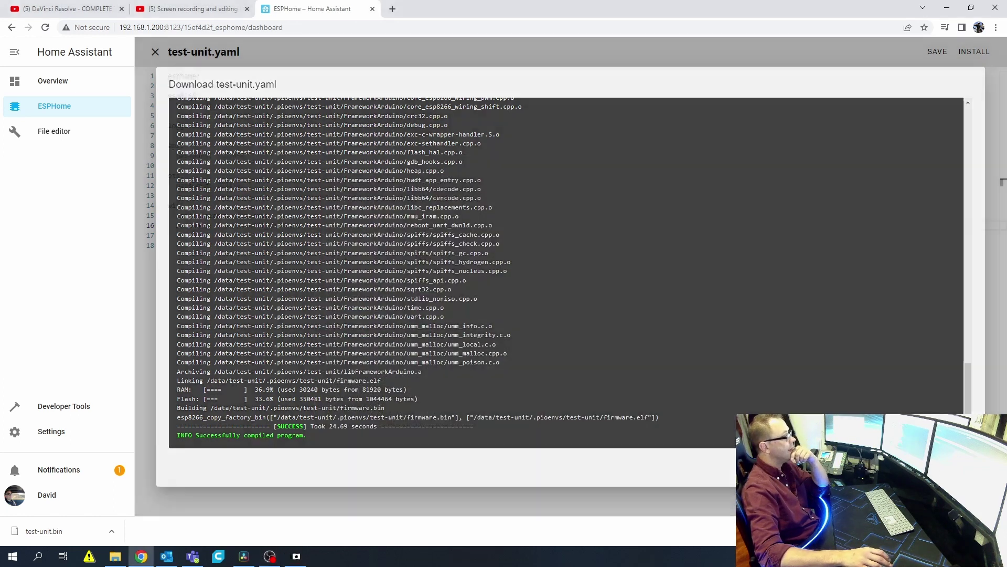
click(155, 52)
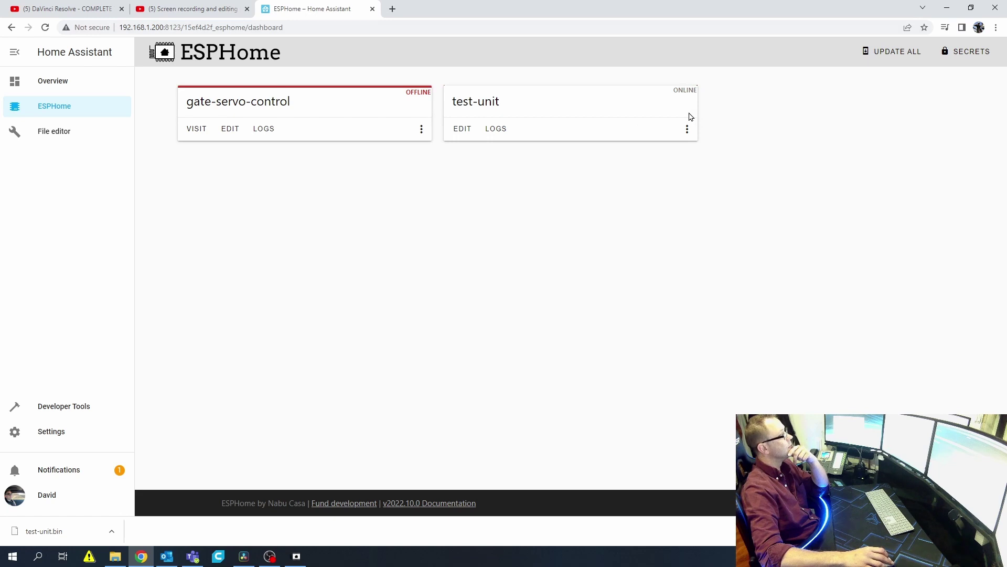
click(503, 130)
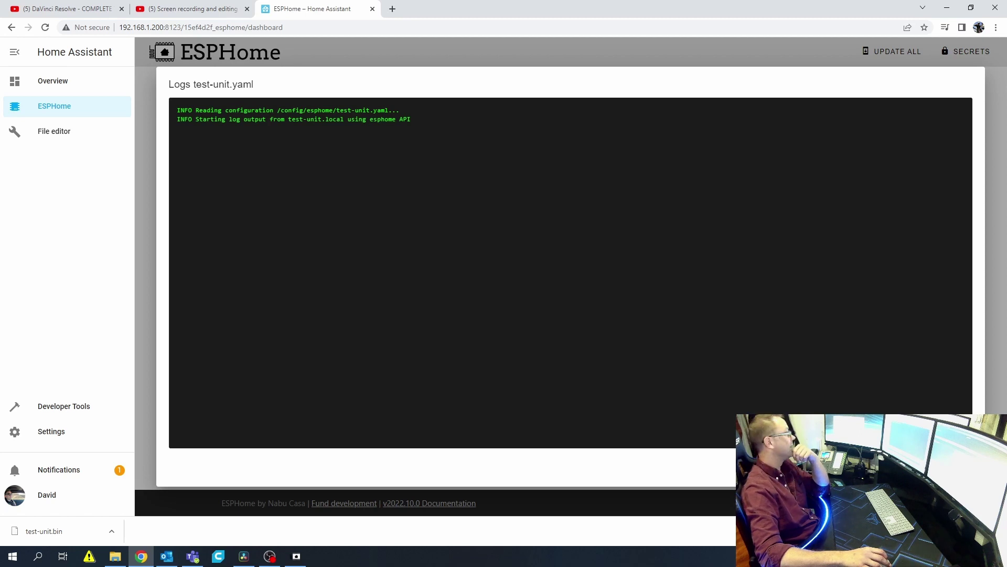
click(955, 467)
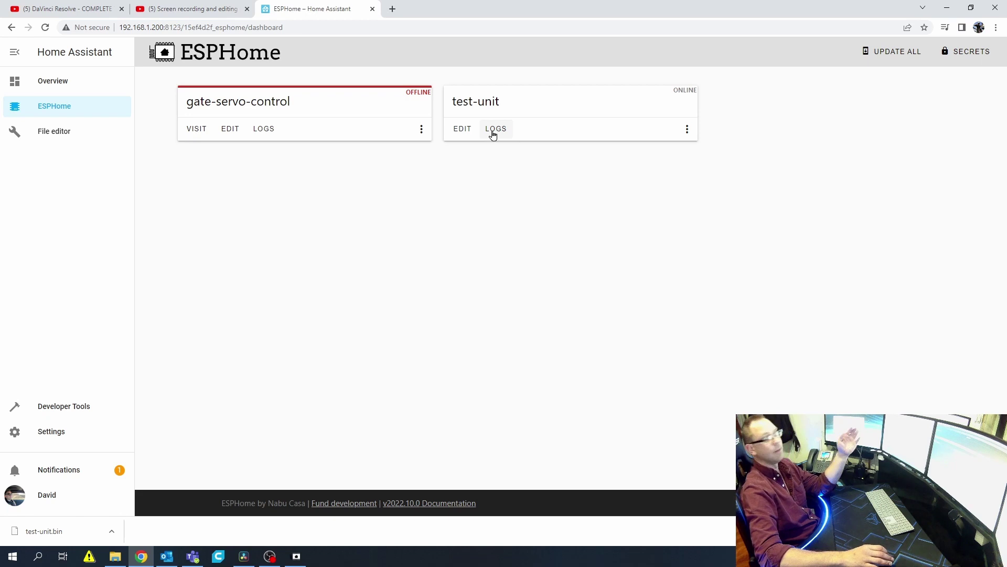
click(463, 129)
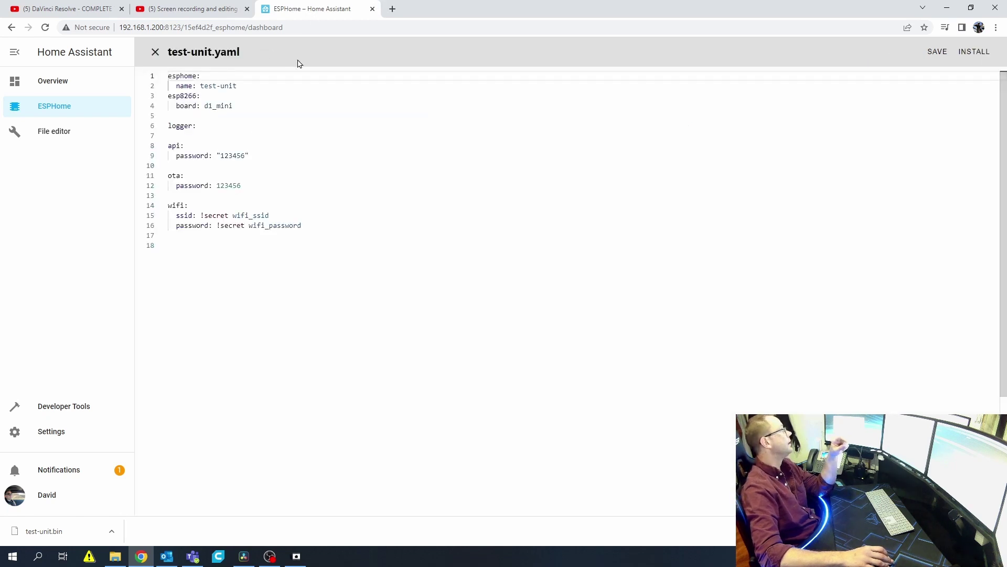
Step: Search Google for 'esphome binary sensor gpio' in a new Chrome tab
click(392, 7)
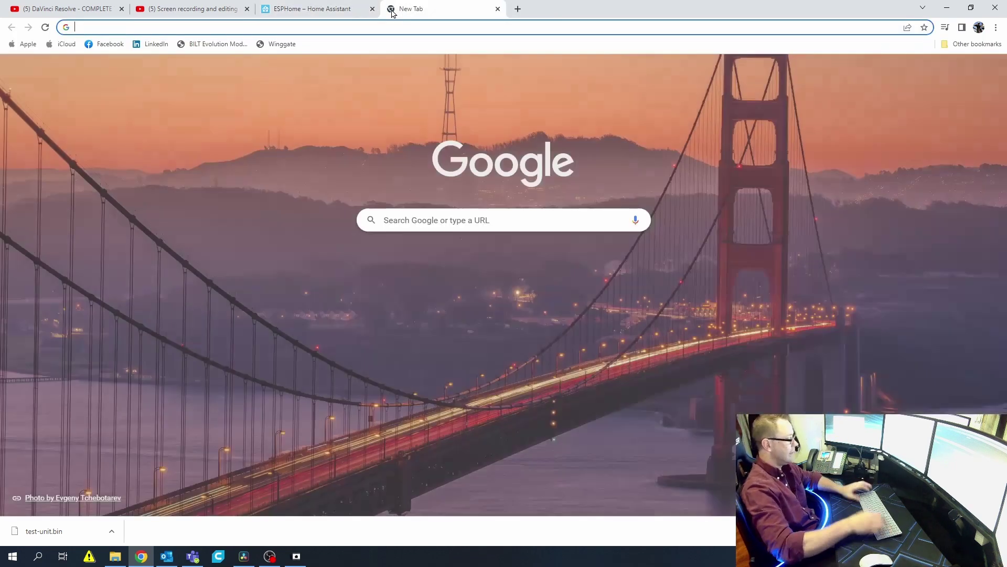
text(esphome )
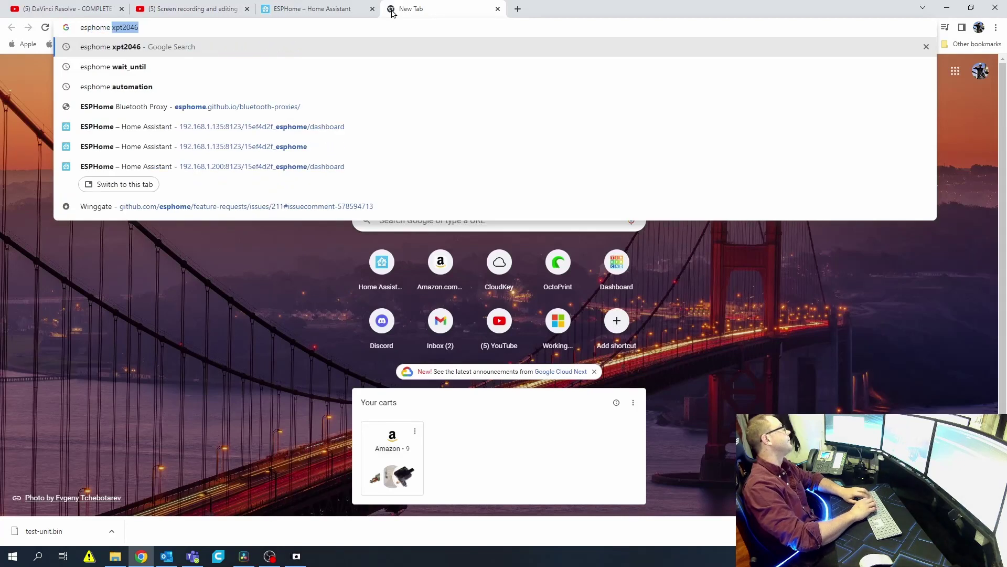
text(binary senos)
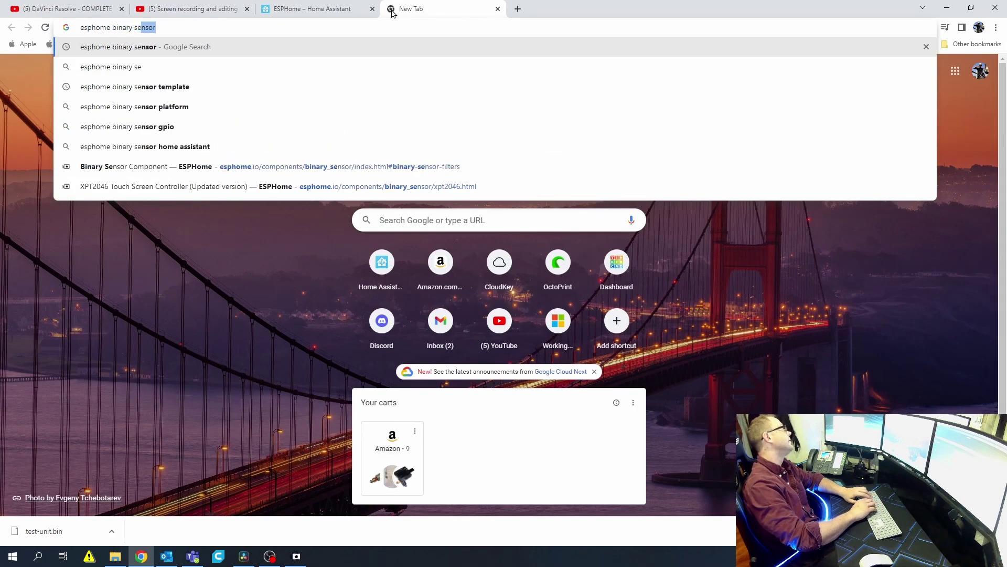
key(BackSpace)
key(BackSpace)
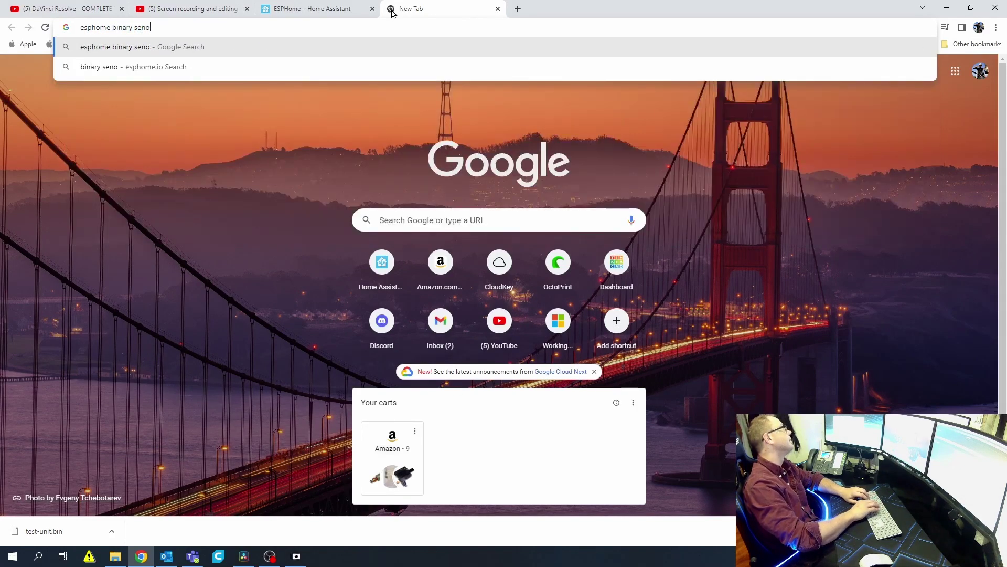
text(sor )
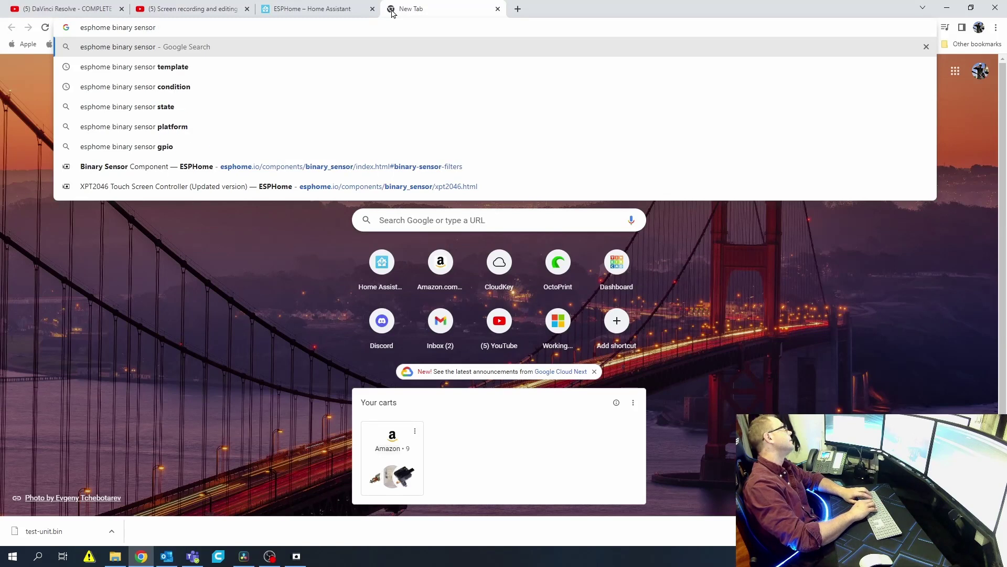
text(gp)
key(BackSpace)
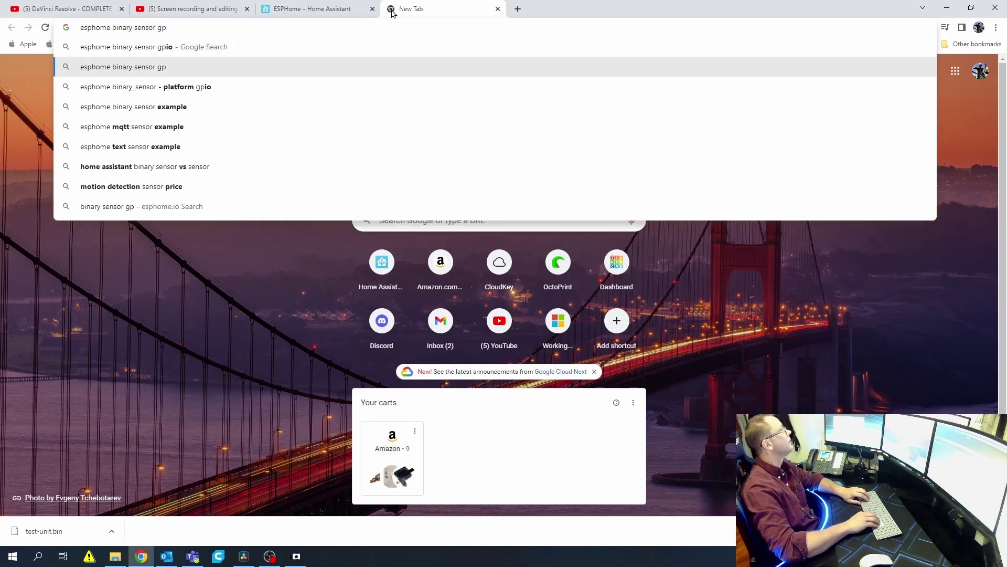
key(Up)
key(Return)
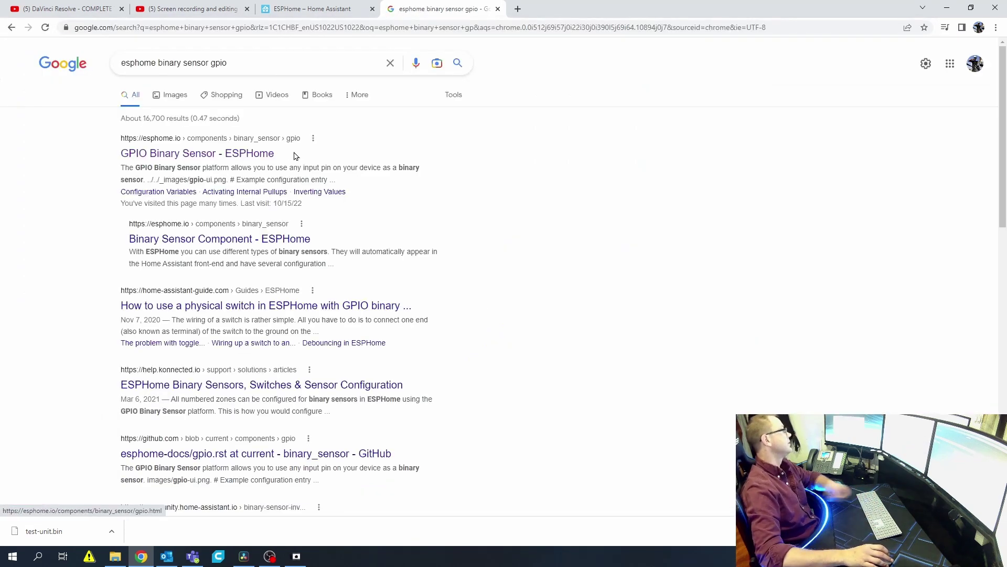
Step: Paste the GPIO Binary Sensor docs' example configuration at the end of test-unit.yaml
click(152, 153)
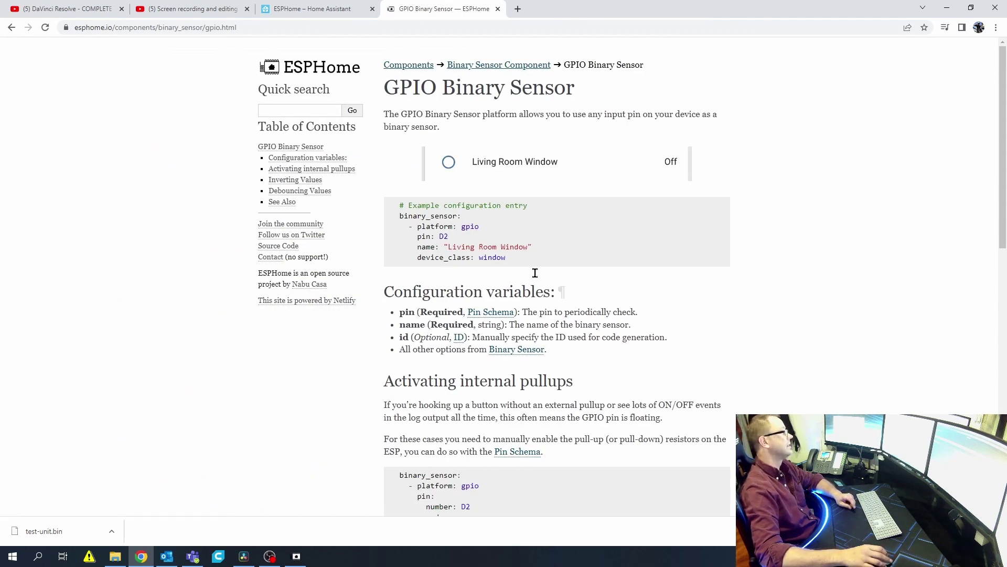
drag(535, 265, 369, 219)
key(ctrl+c)
click(314, 9)
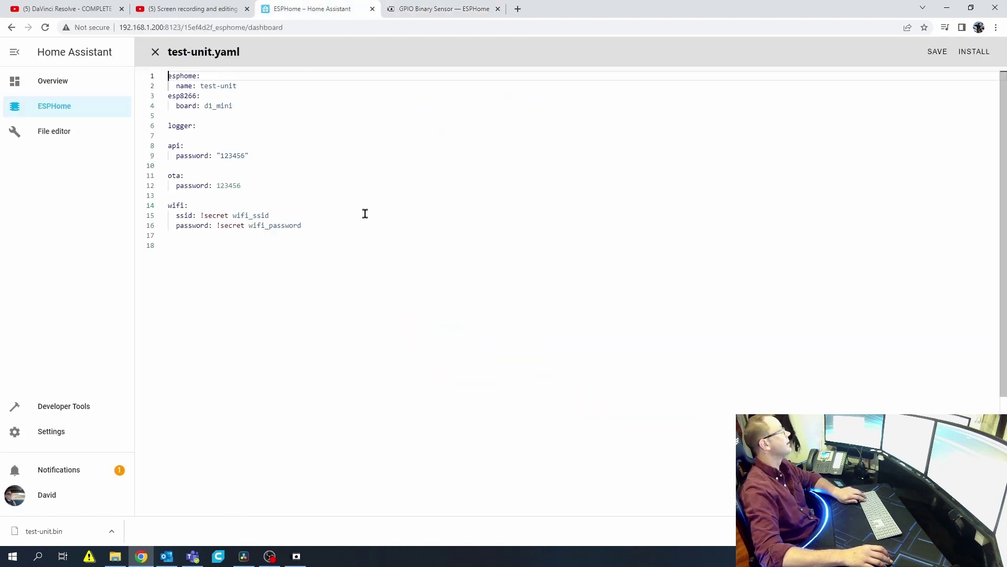
click(235, 307)
key(Return)
key(Return)
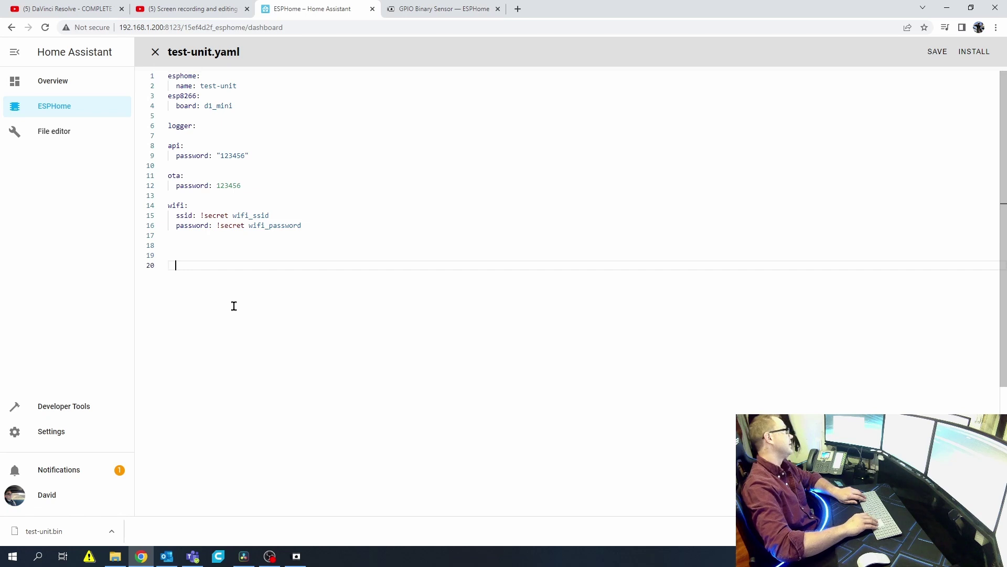
key(ctrl+v)
Step: Replace the pasted block with the 'Activating internal pullups' example (pin D2, input, pullup true)
click(488, 9)
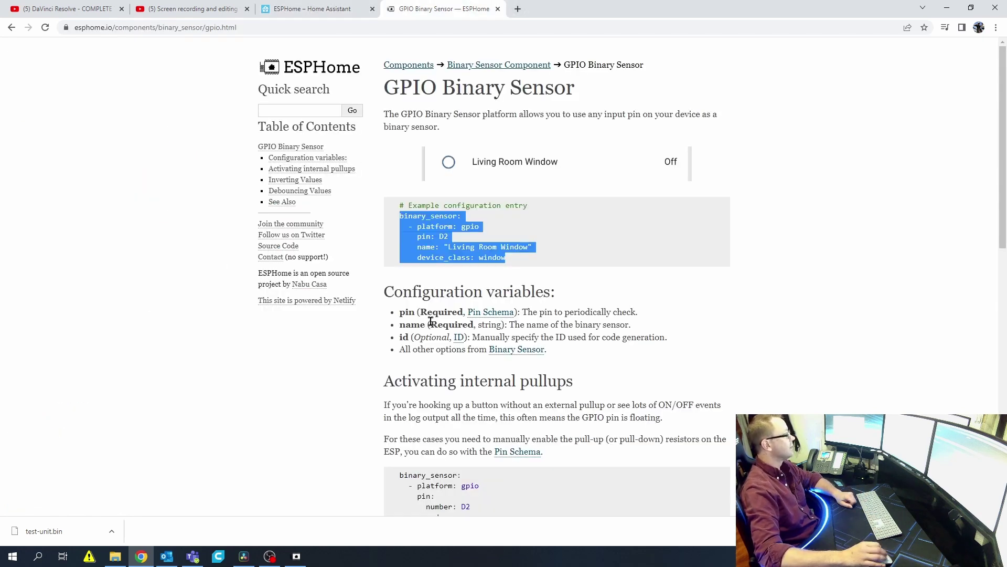
scroll(472, 320, down, 1)
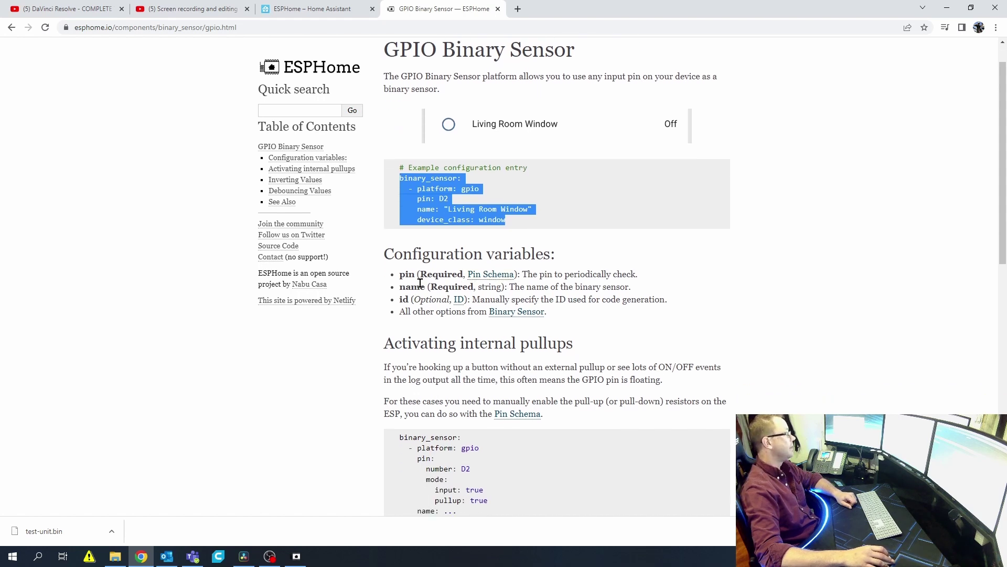
scroll(560, 333, down, 3)
scroll(525, 344, down, 2)
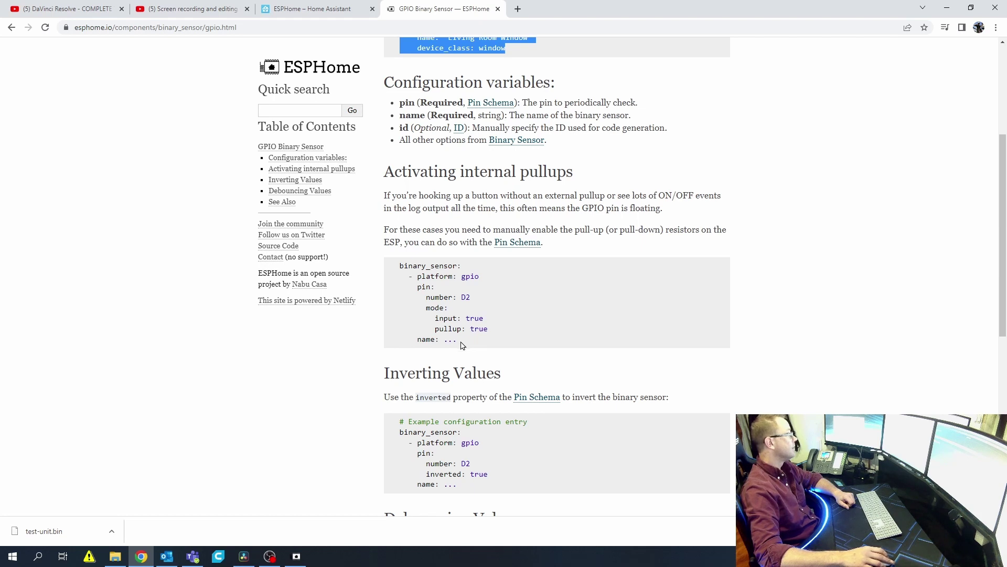
drag(458, 346, 384, 269)
key(ctrl+c)
click(290, 4)
drag(284, 304, 137, 260)
key(ctrl+v)
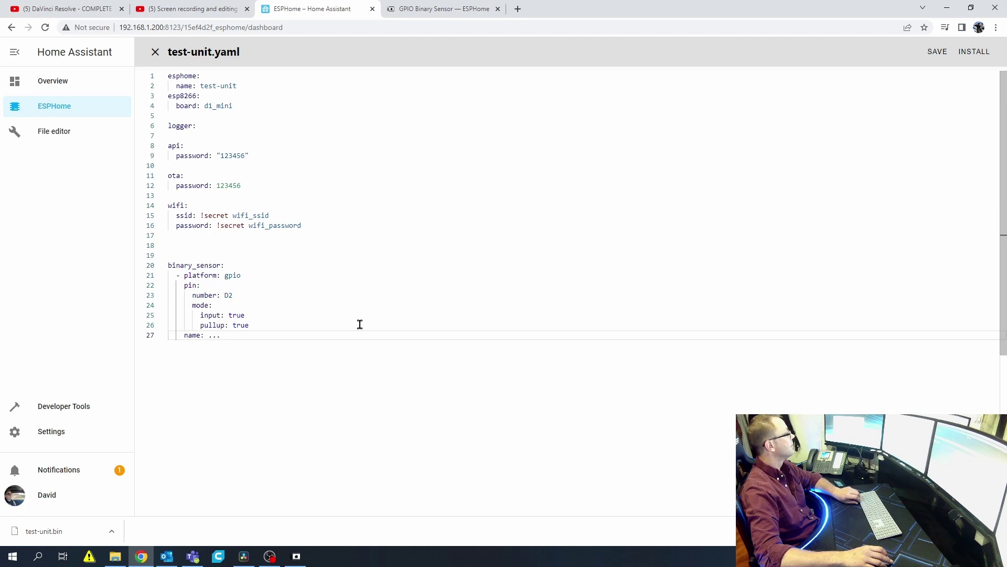
Step: Change the binary sensor's name entry to 'Test Sensor'
click(429, 8)
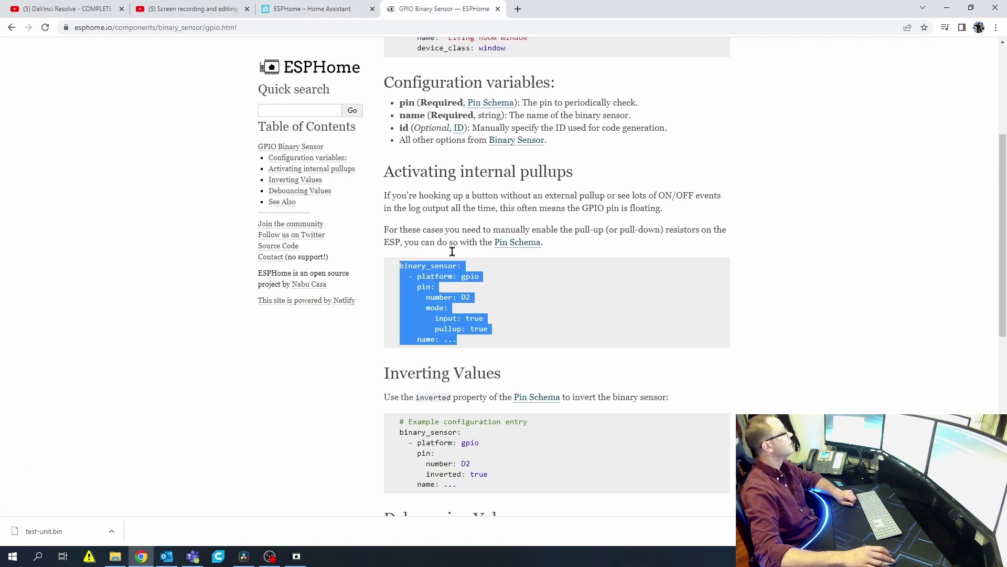
scroll(519, 362, down, 1)
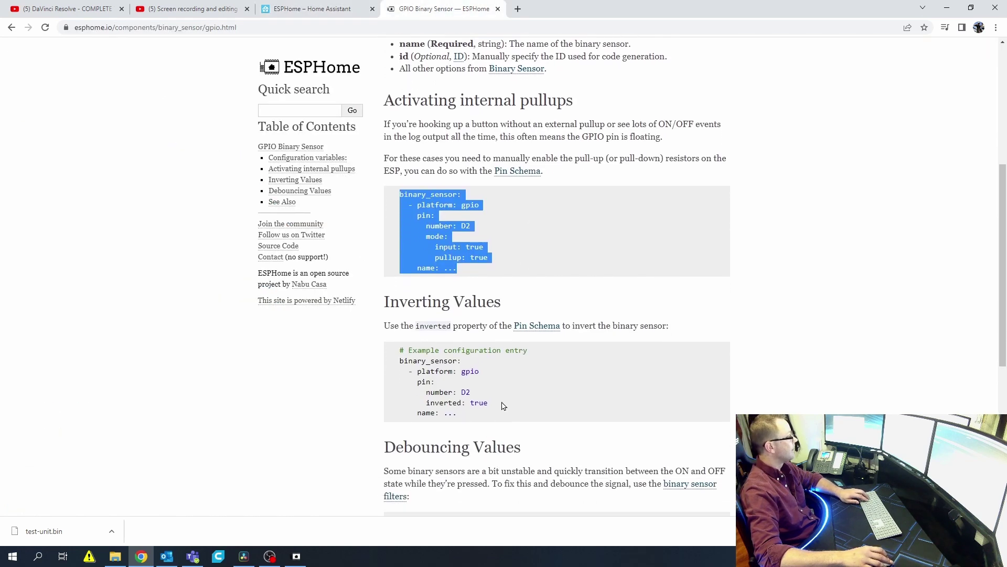
click(312, 8)
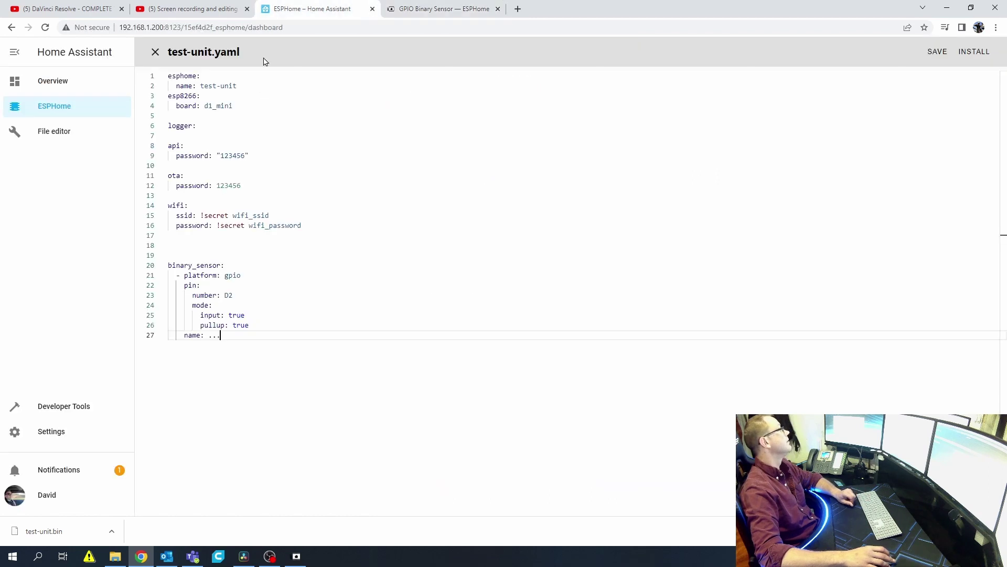
key(BackSpace)
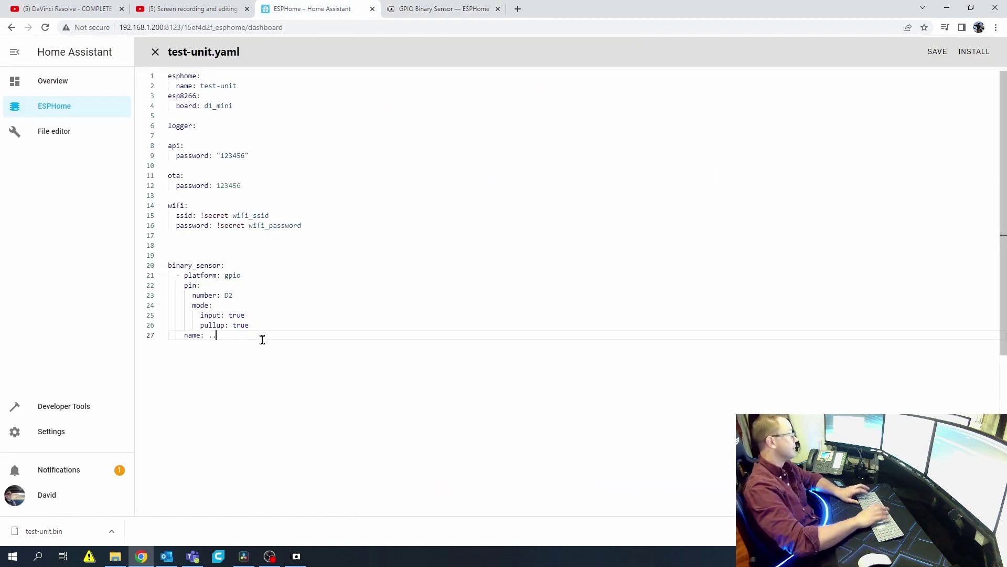
text(Tes)
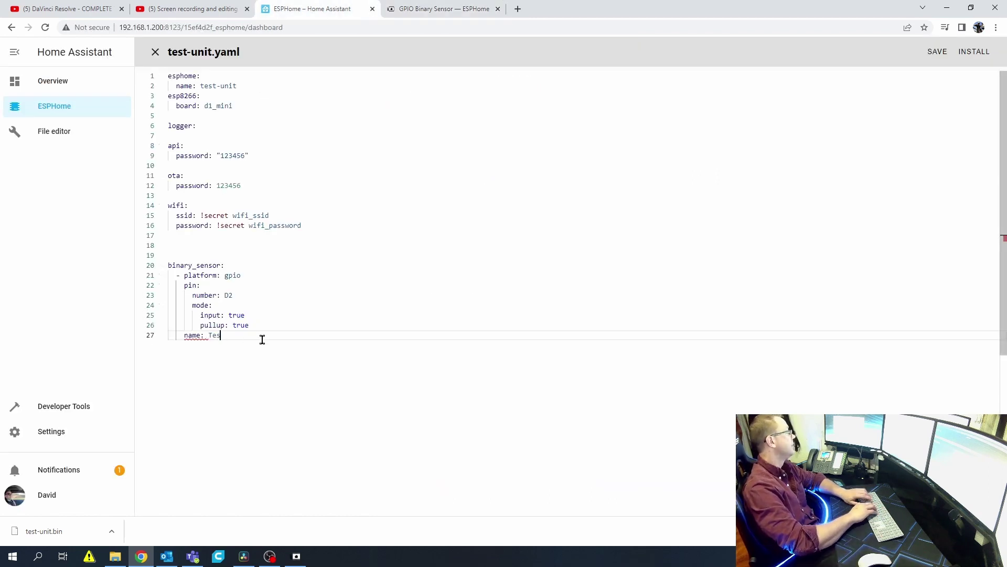
text(t Sensor)
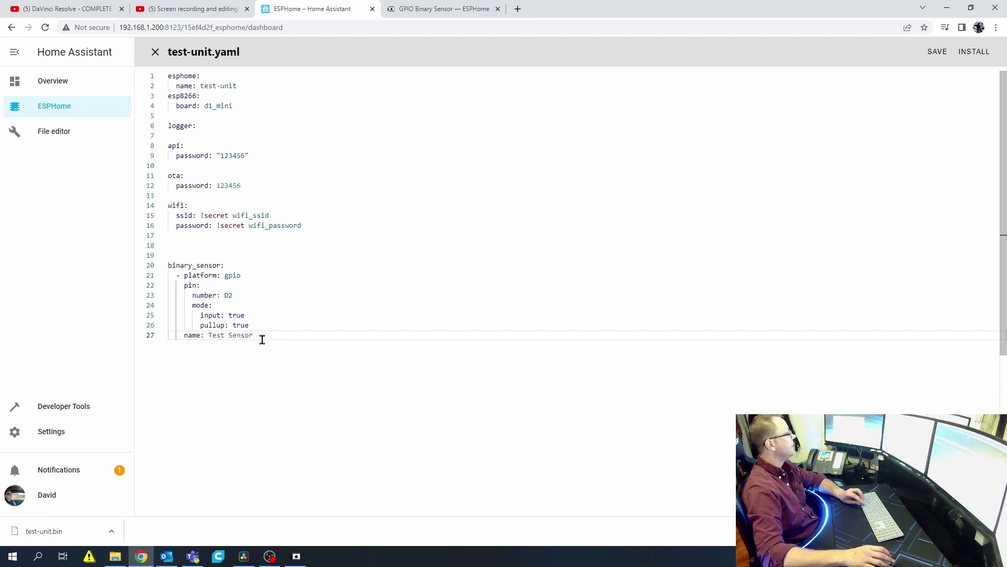
Step: Move the 'name: Test Sensor' line directly under '- platform: gpio' and open a new line below it
drag(290, 337, 152, 333)
key(ctrl+c)
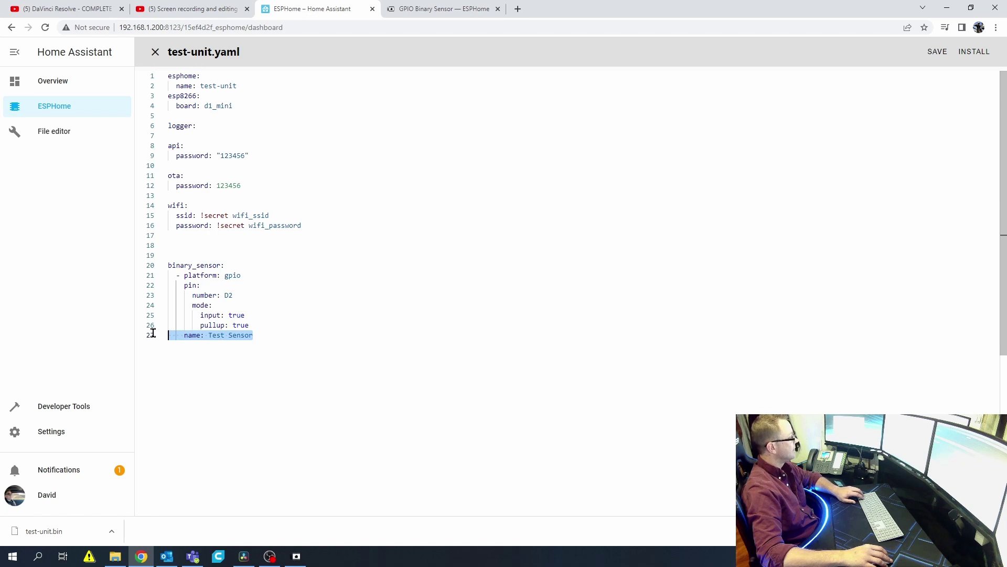
key(BackSpace)
click(251, 275)
key(Return)
key(ctrl+v)
key(Return)
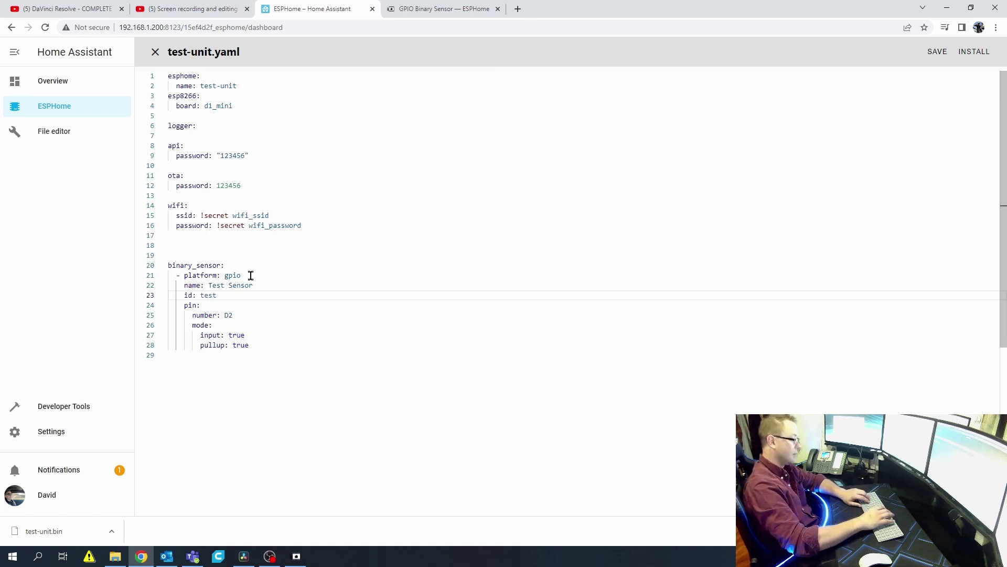
Step: Complete the id as test_sensor and move to the D2 pin value to edit it
text(ensor)
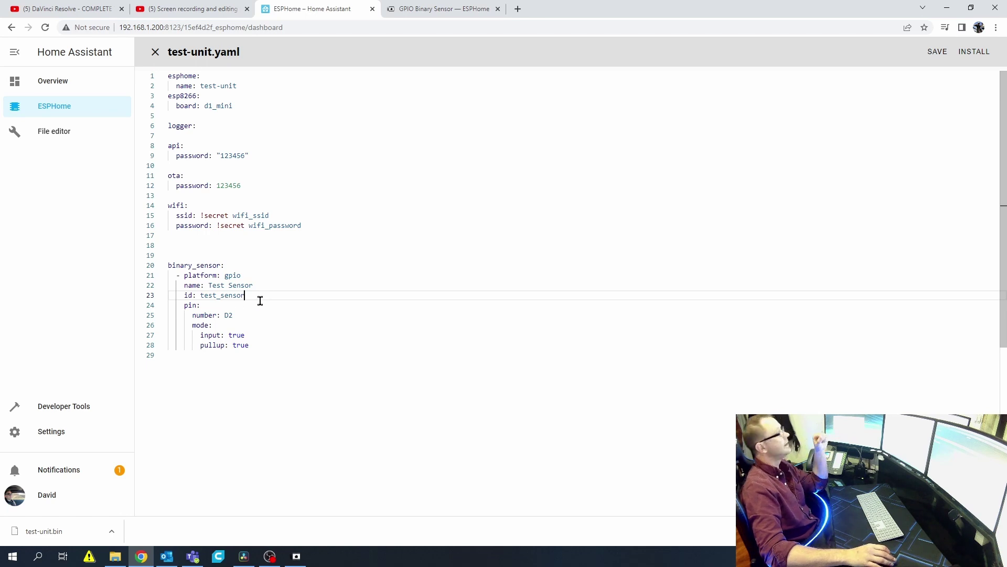
right_click(221, 297)
key(Escape)
key(Up)
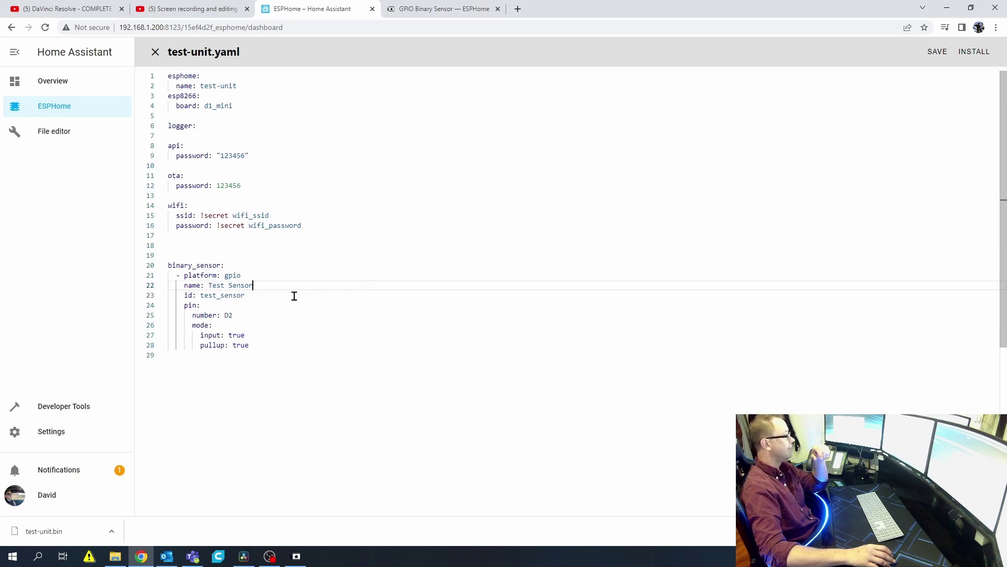
click(240, 315)
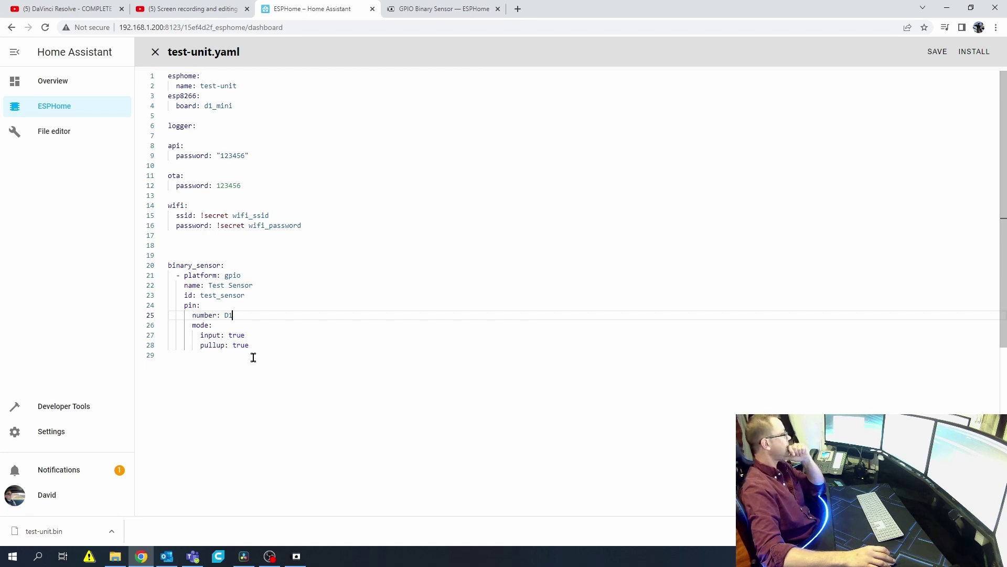
Step: Select the gpio binary sensor block (lines 21–28) and add blank lines beneath it
drag(258, 348, 144, 292)
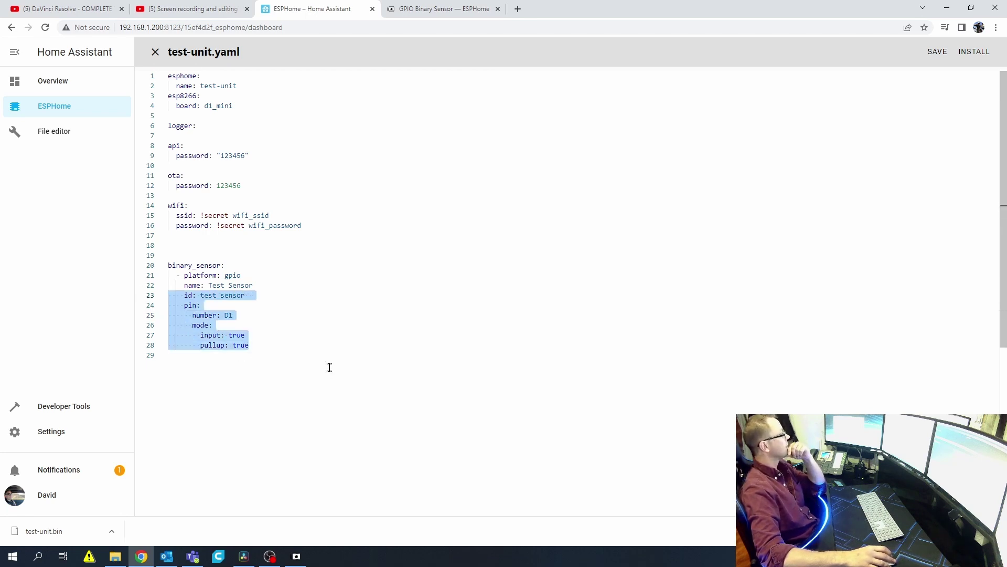
click(247, 336)
drag(263, 345, 153, 276)
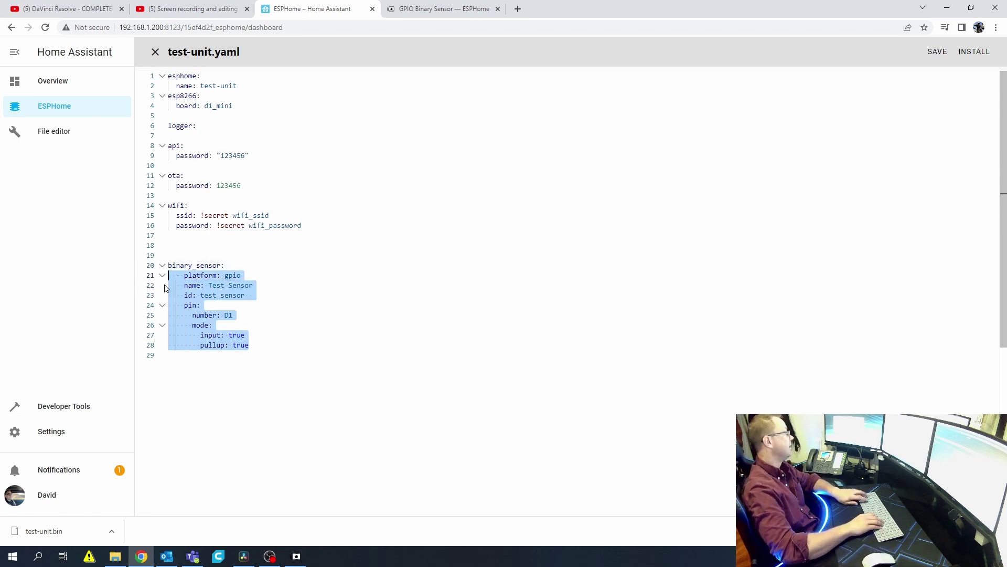
key(Right)
key(Return)
key(Return)
key(BackSpace)
key(BackSpace)
key(BackSpace)
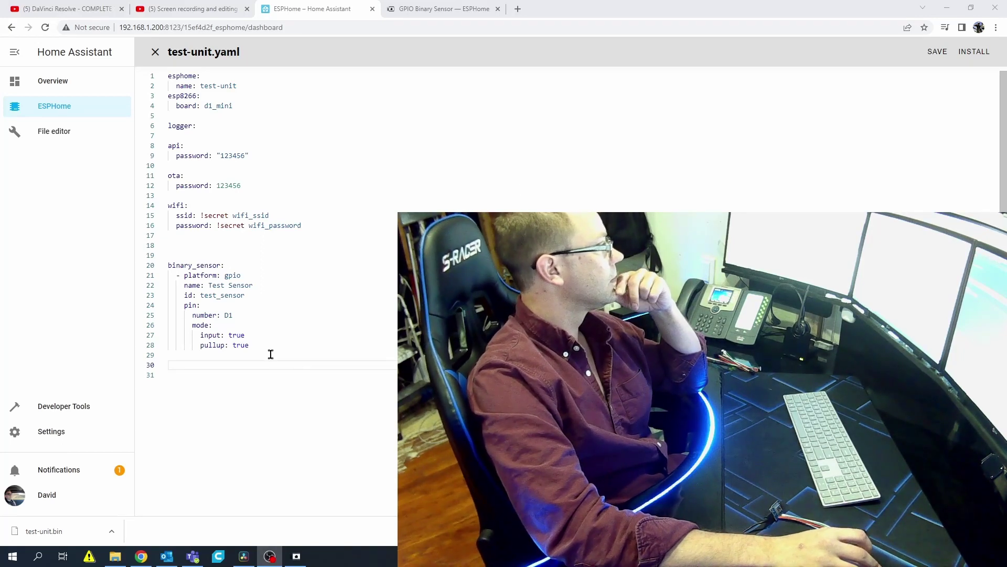
Step: Paste a copy of the gpio sensor block below the first and change its pin to D2
drag(261, 348, 145, 275)
key(ctrl+c)
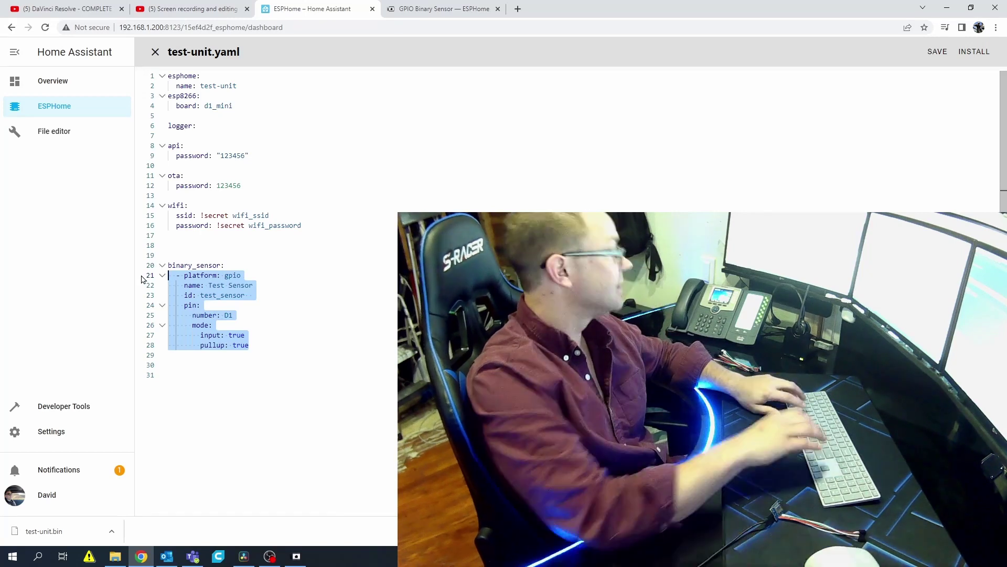
key(Right)
key(Return)
key(Return)
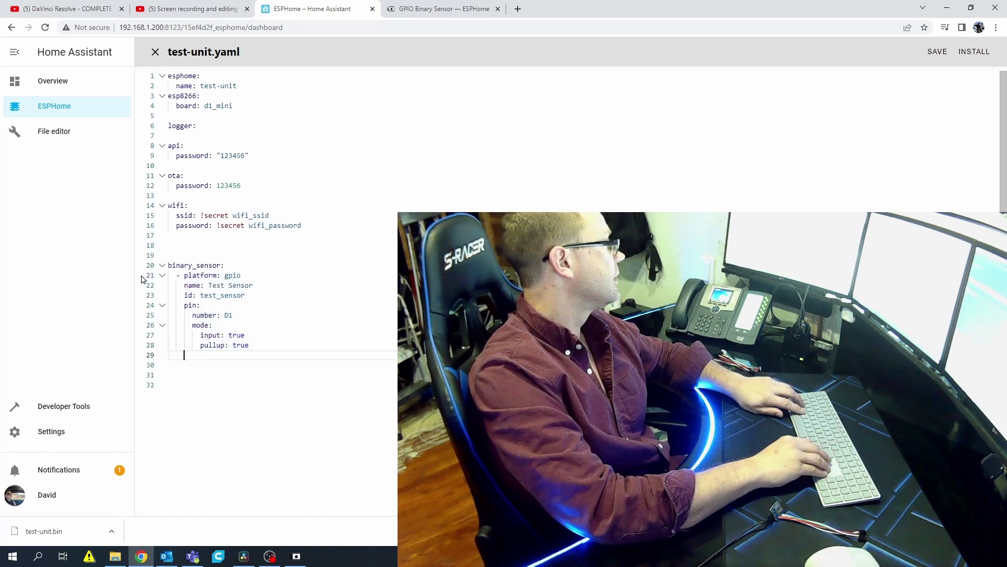
key(ctrl+v)
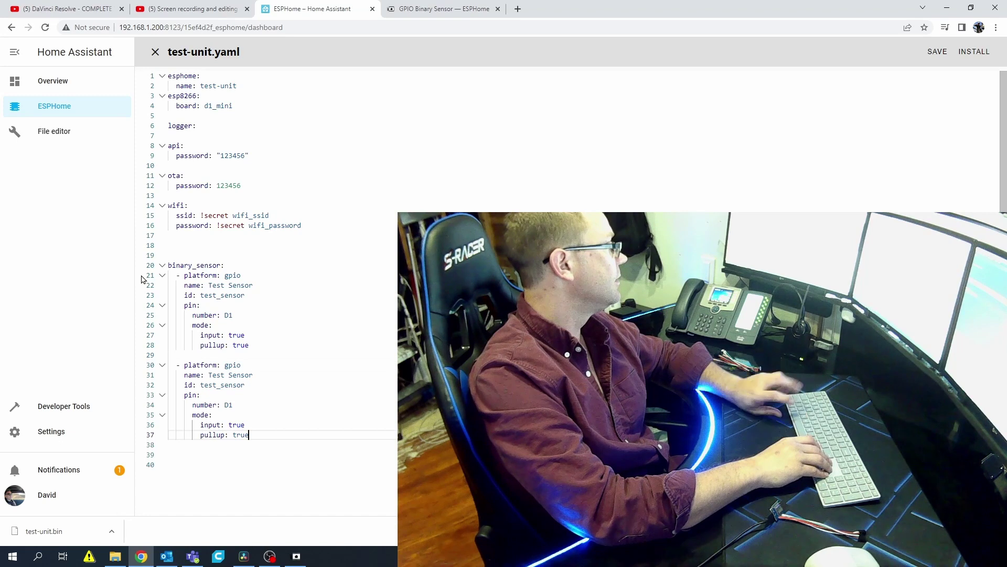
click(245, 399)
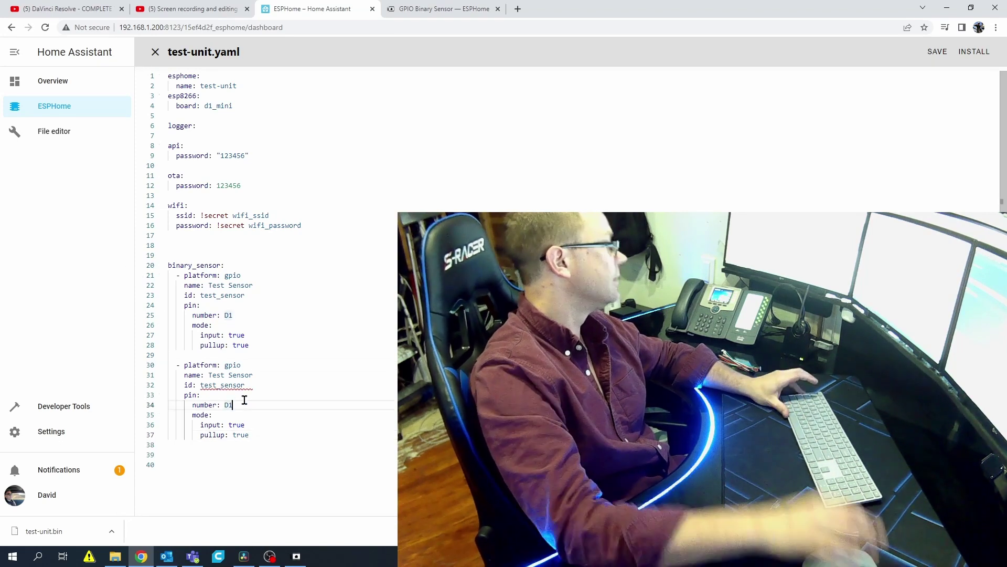
key(BackSpace)
text(2)
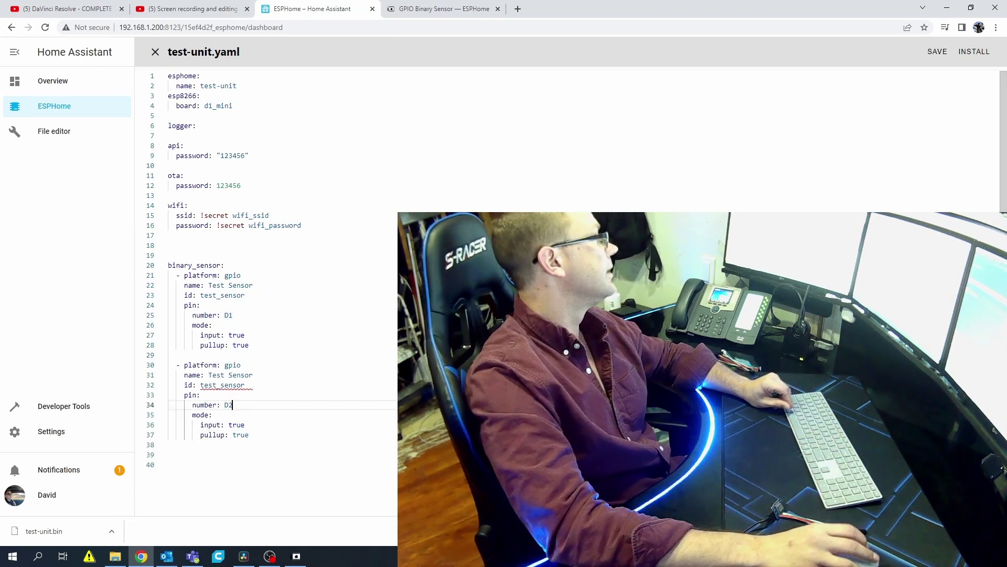
Step: Paste a binary_sensor: heading above the copy, then remove that extra heading again
drag(257, 264, 136, 266)
key(ctrl+c)
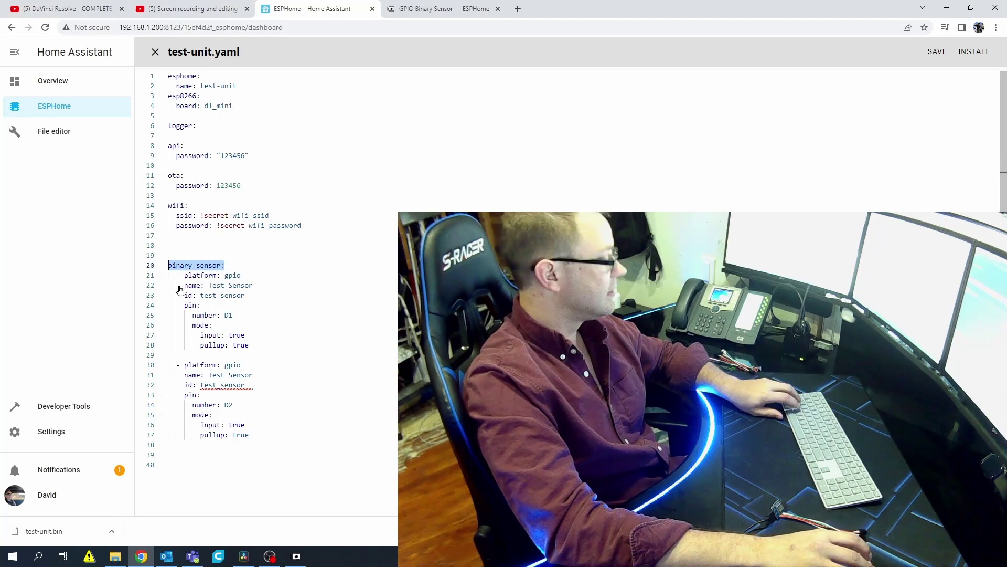
click(170, 354)
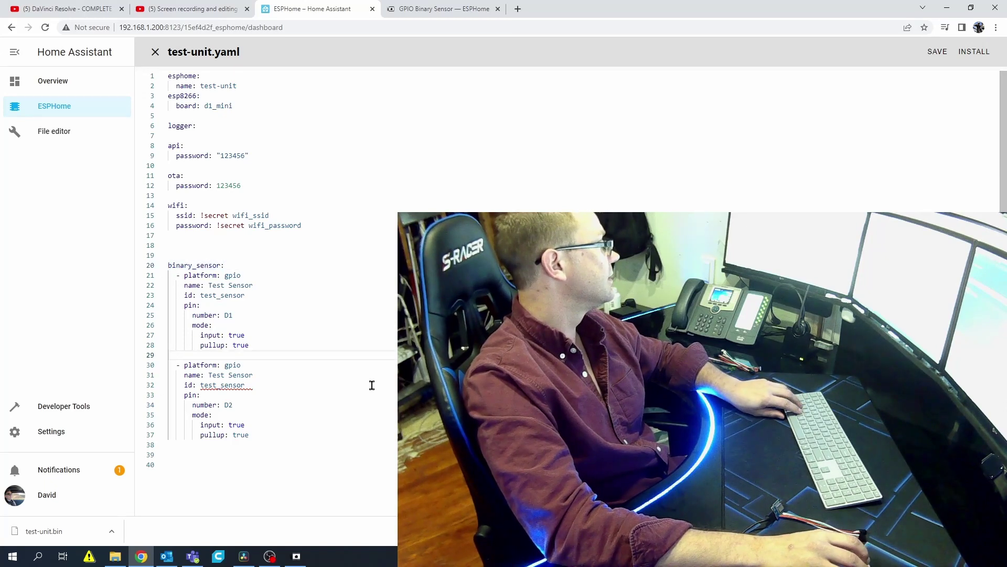
key(ctrl+v)
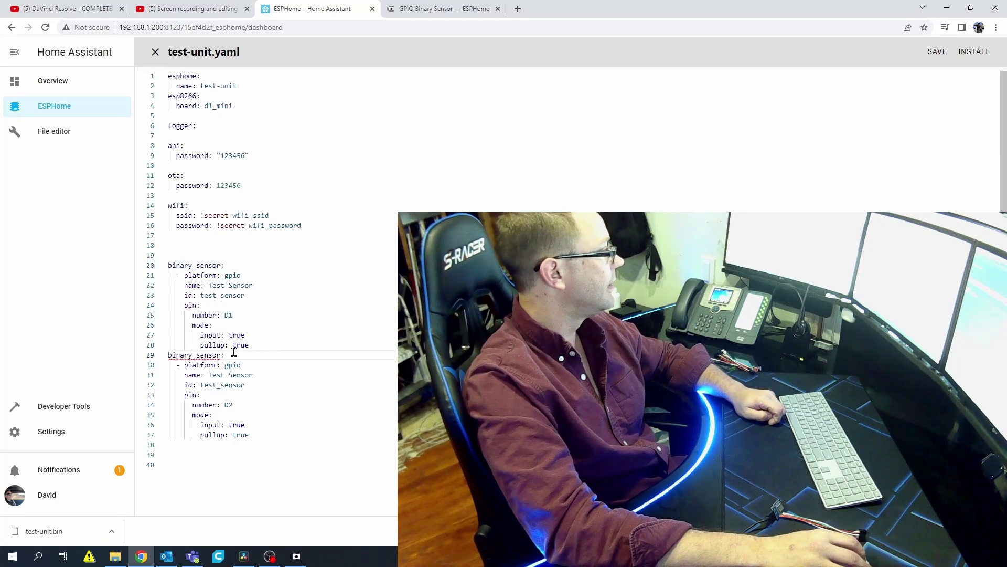
drag(234, 352, 139, 353)
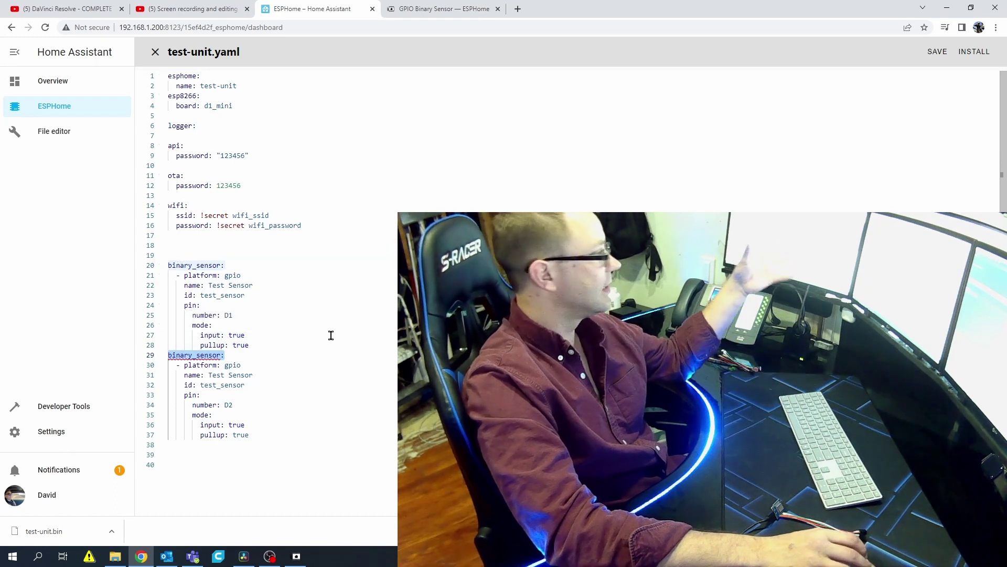
key(BackSpace)
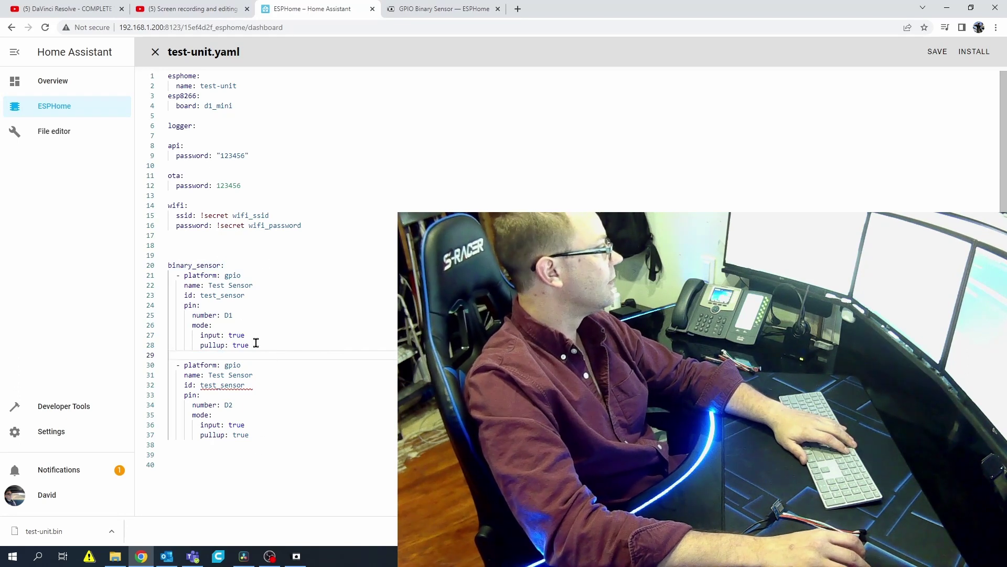
click(244, 464)
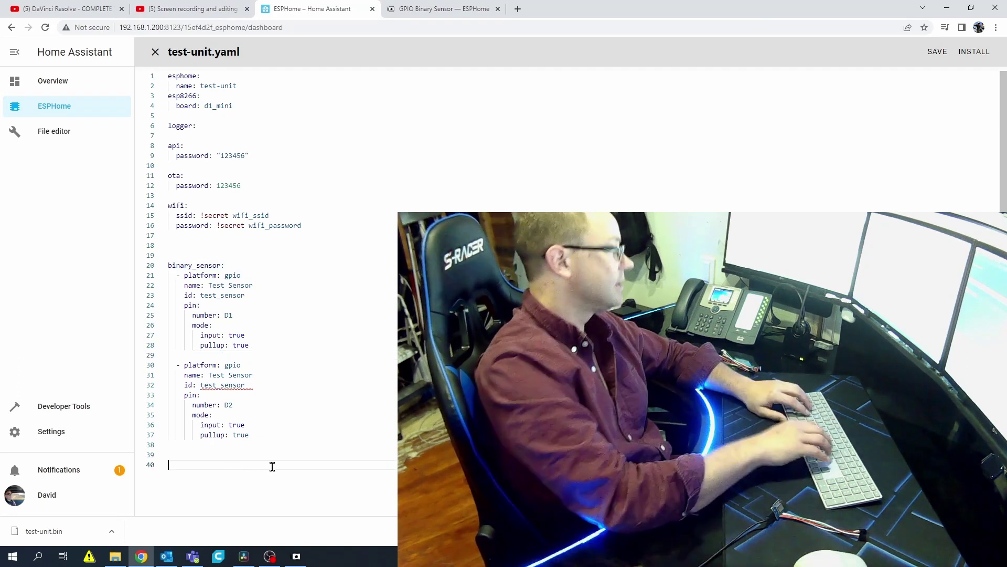
Step: Add a switch: line at the end of the file and paste the gpio sensor block under it
text(switch:)
key(Return)
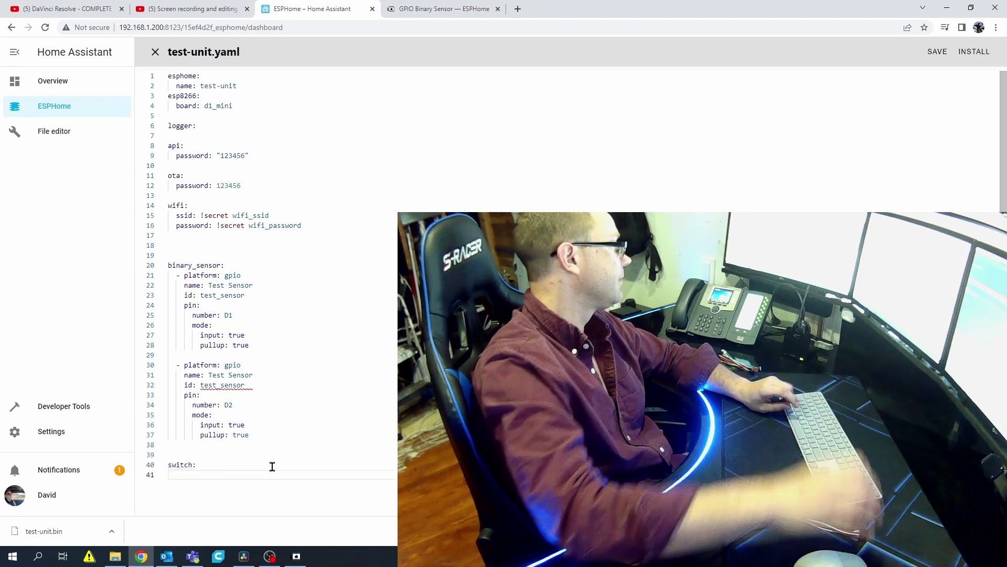
drag(252, 438, 156, 362)
key(ctrl+c)
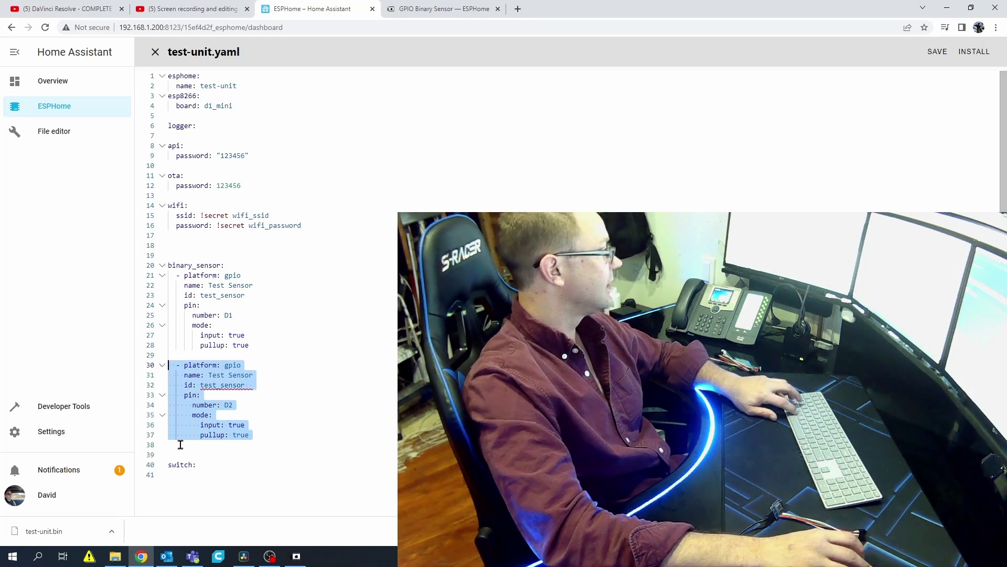
click(176, 473)
key(Return)
key(Return)
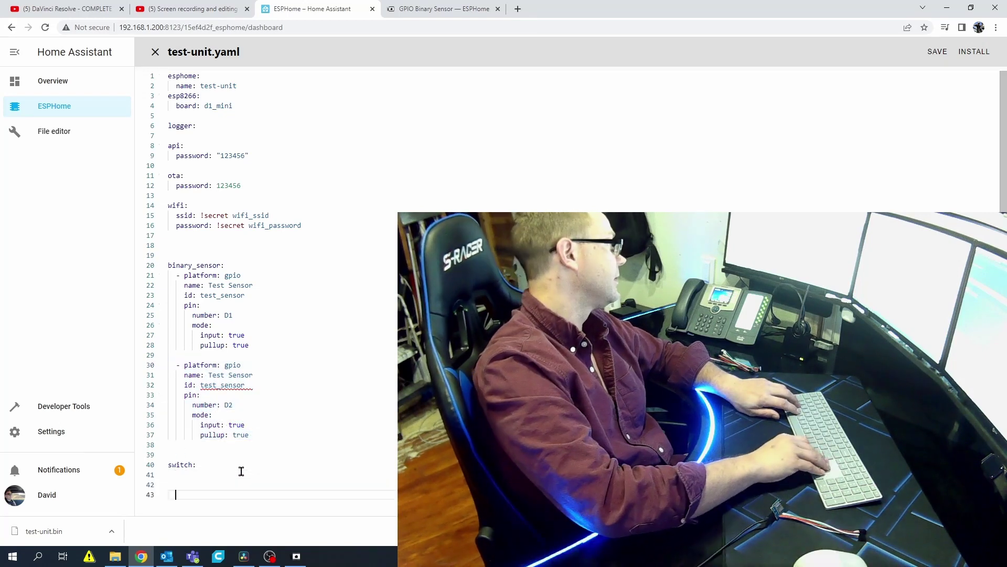
key(ctrl+v)
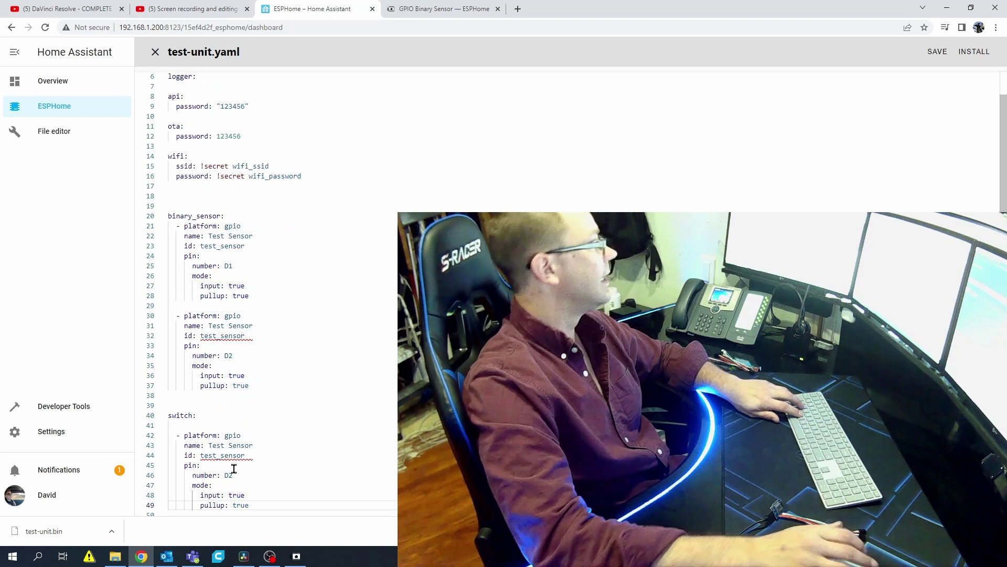
Step: Delete the pasted block so the switch: section stays empty
drag(257, 504, 163, 440)
key(BackSpace)
scroll(278, 410, up, 1)
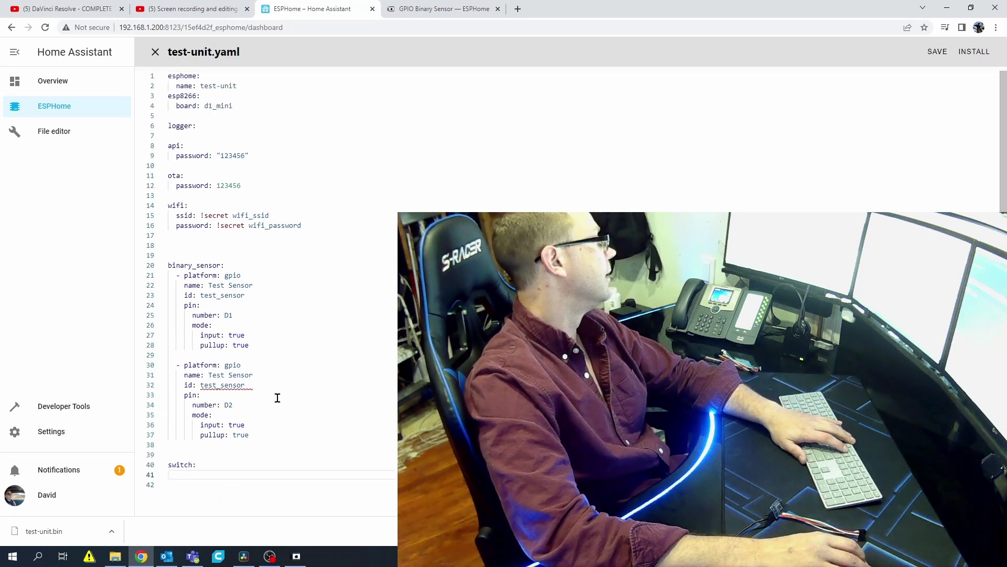
click(231, 385)
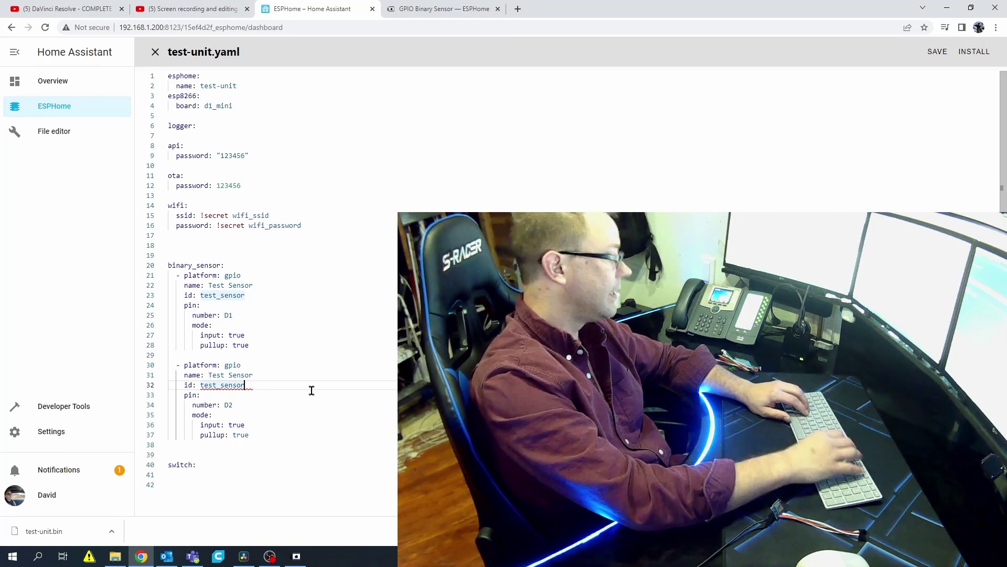
Step: Adjust the sensors' id suffixes, adding _a to the first sensor's id
text(_)
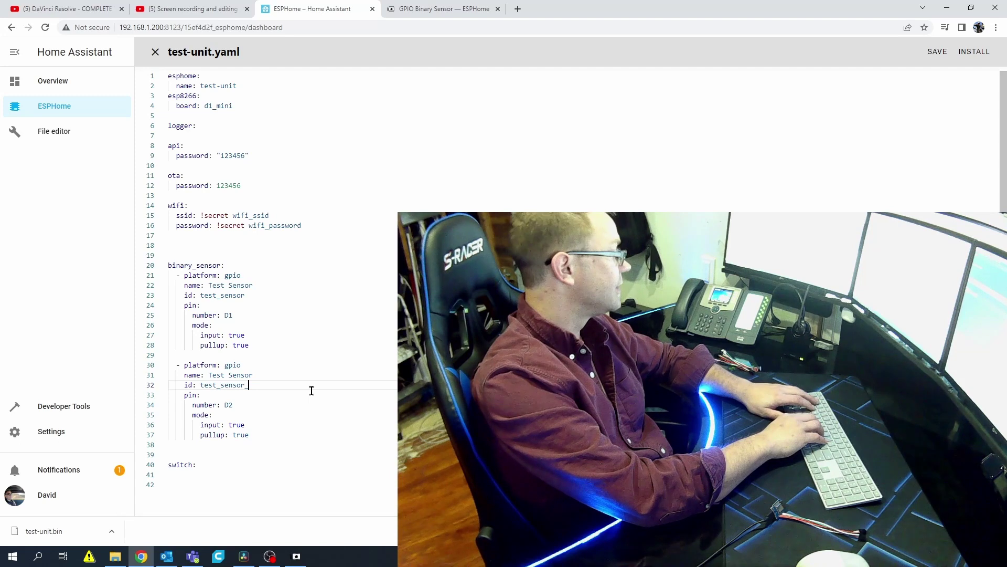
text(B)
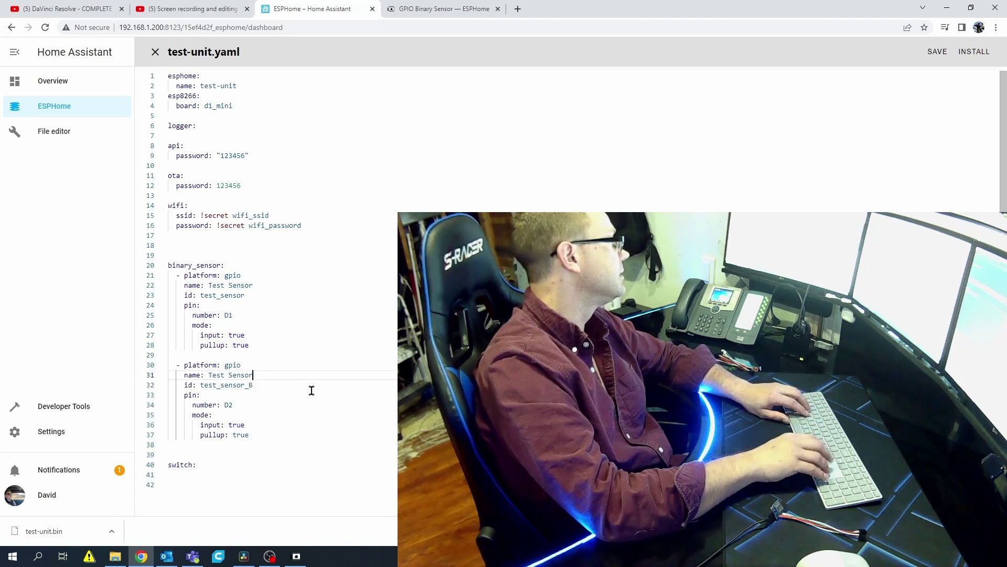
key(BackSpace)
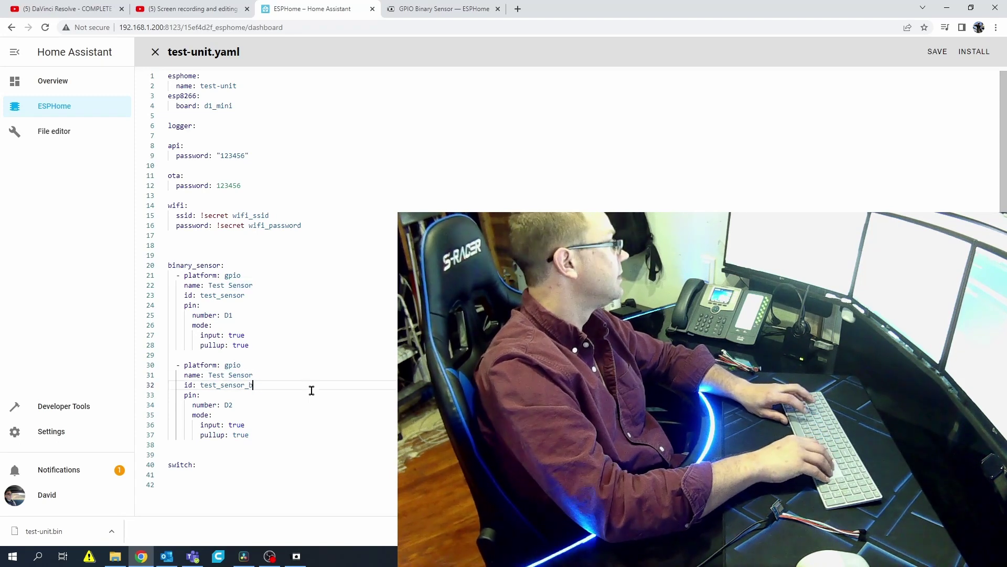
key(Up)
key(Up)
key(Up)
key(Up)
key(Up)
key(Up)
key(Up)
key(Up)
key(Up)
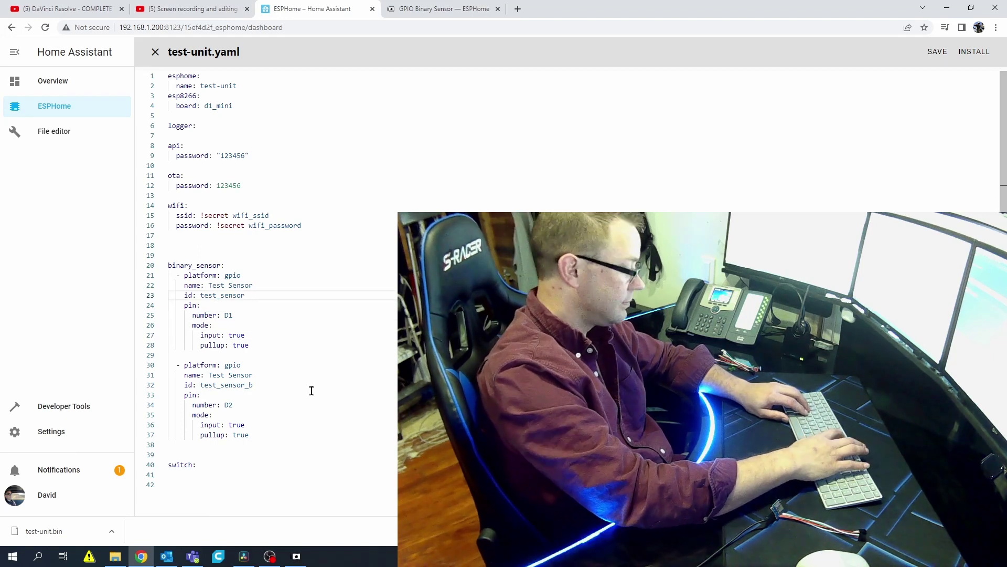
text(_a)
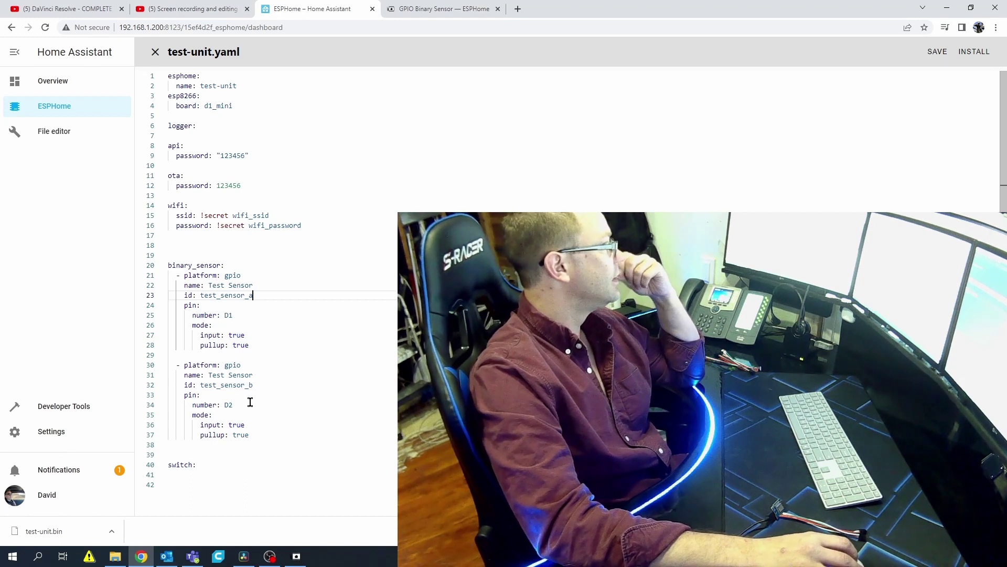
Step: Rename the first binary sensor (D1) to Button
click(265, 376)
click(265, 276)
click(281, 286)
key(BackSpace)
key(BackSpace)
key(BackSpace)
key(BackSpace)
key(BackSpace)
key(BackSpace)
key(BackSpace)
text(Button)
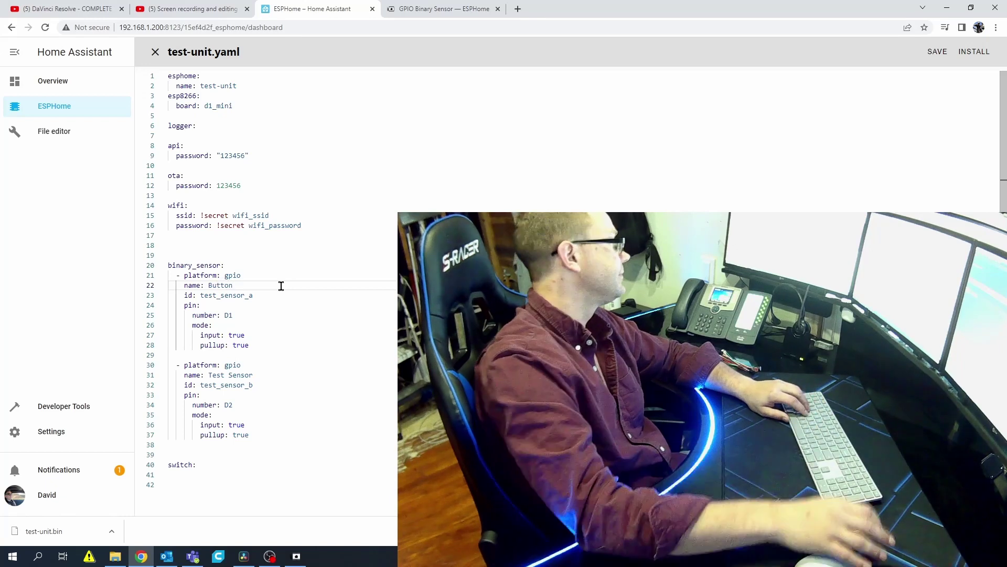
Step: Rename the second binary sensor (D2) to Touch and save test-unit.yaml
click(265, 373)
key(BackSpace)
key(BackSpace)
key(BackSpace)
key(BackSpace)
key(BackSpace)
key(BackSpace)
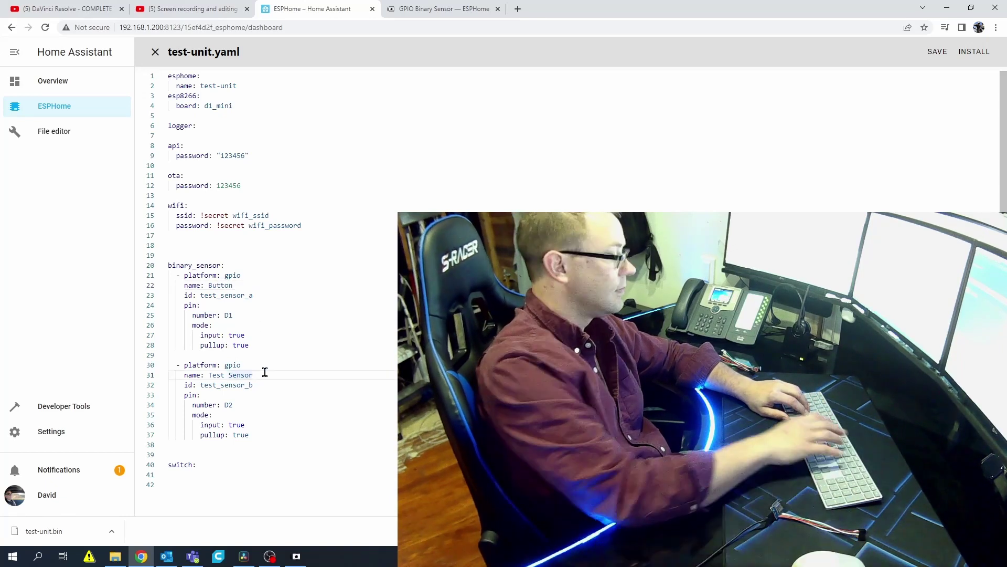
key(BackSpace)
key(BackSpace)
key(BackSpace)
key(BackSpace)
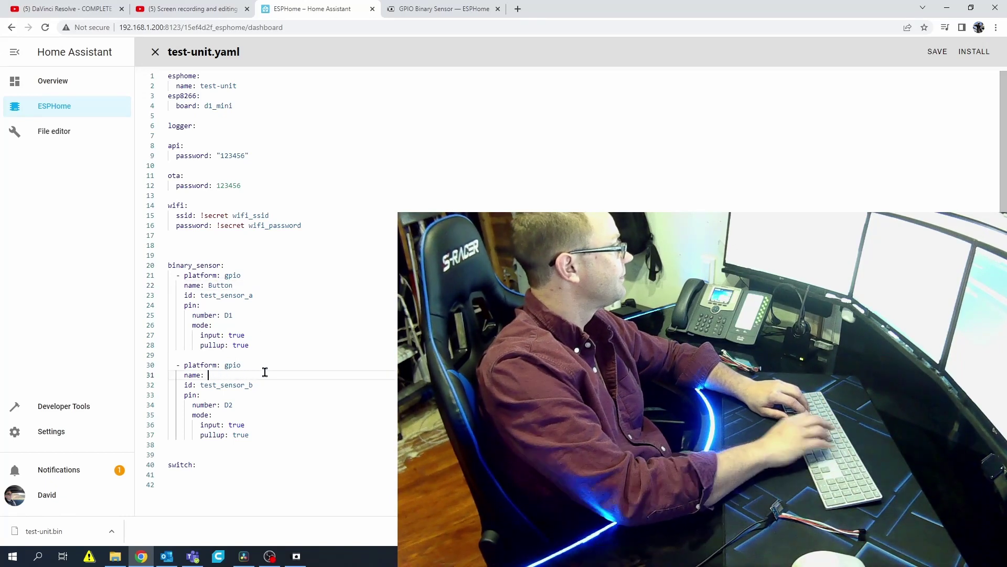
text(ouch)
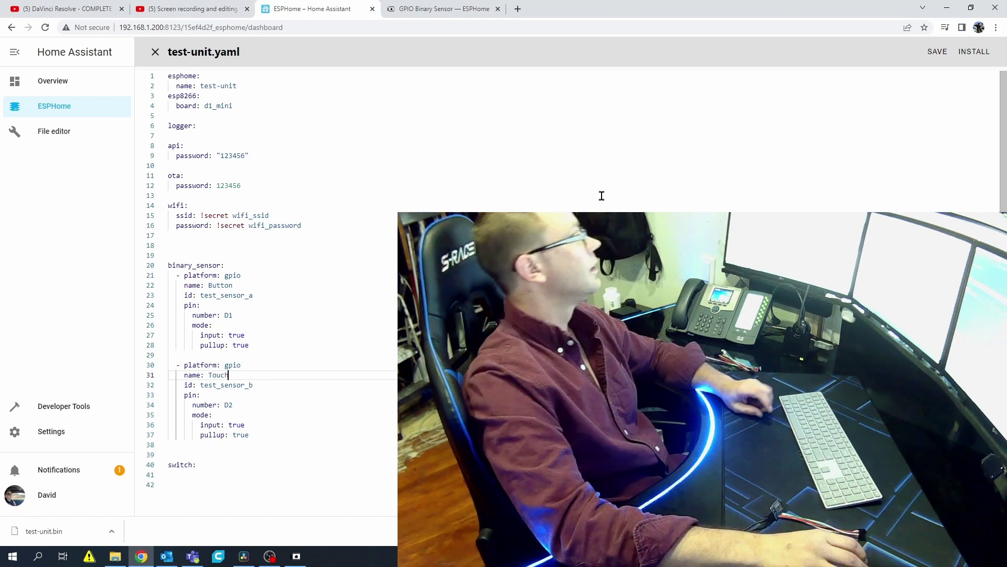
click(940, 53)
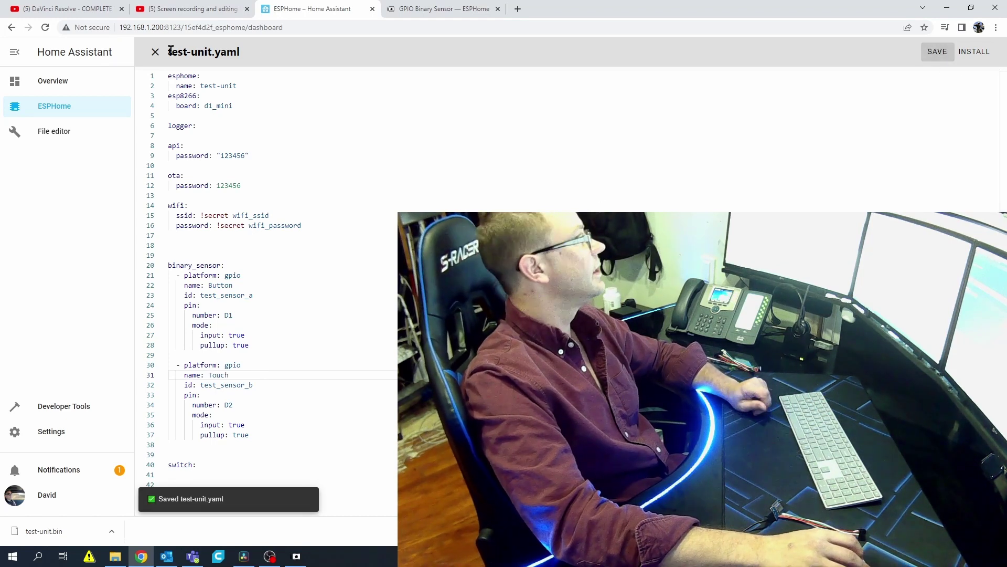
Step: Install test-unit wirelessly; it compiles in 11.82 s but times out, then return to the dashboard
click(992, 52)
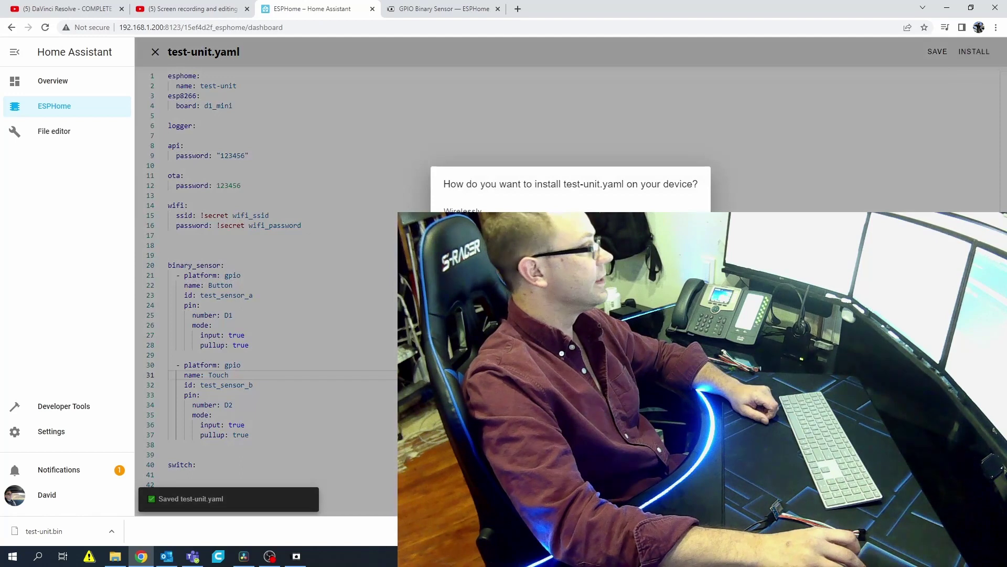
click(593, 210)
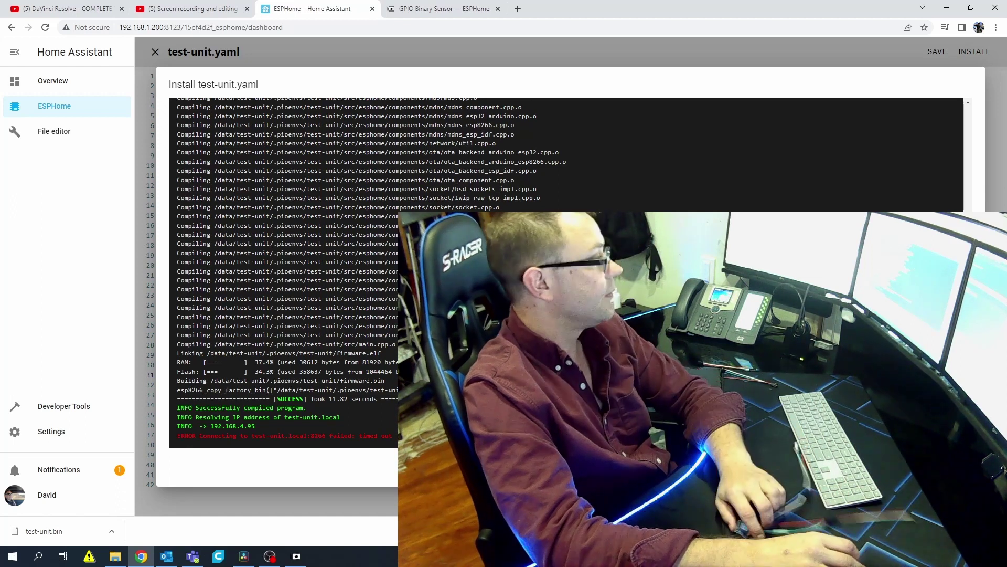
key(Escape)
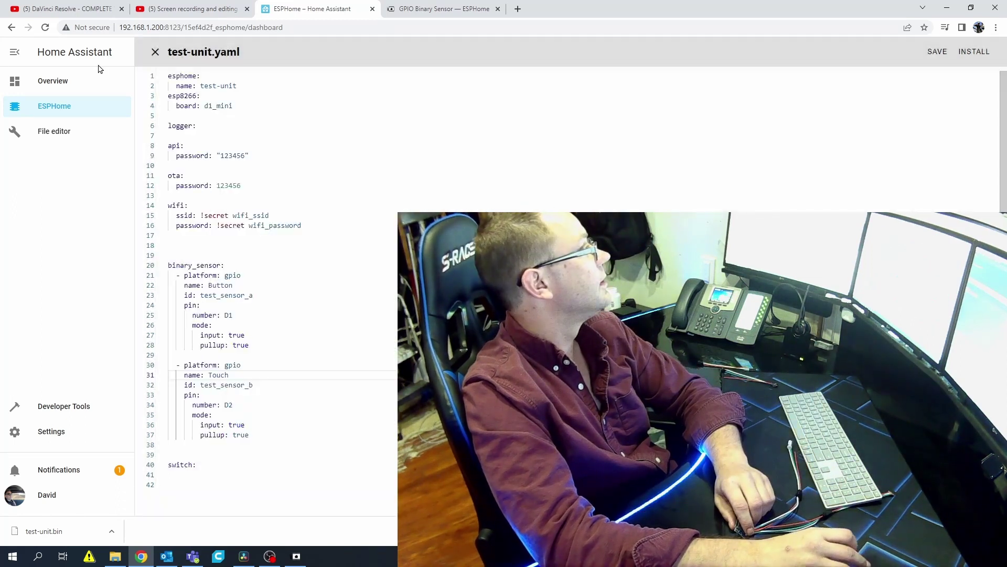
click(155, 51)
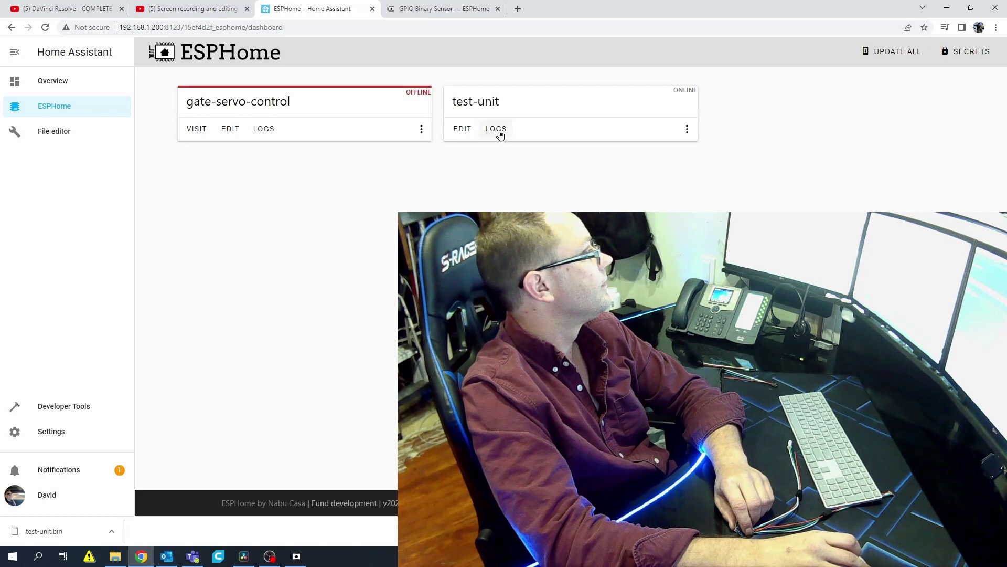
Step: Run Install from the test-unit card's menu, compiling in 3.59 s, then reopen test-unit.yaml
click(688, 130)
click(769, 189)
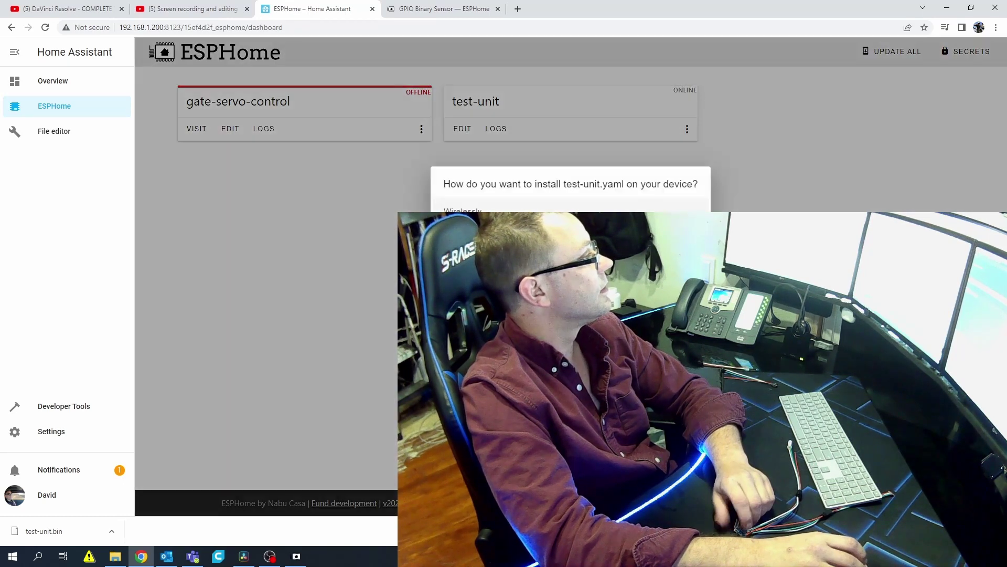
click(551, 231)
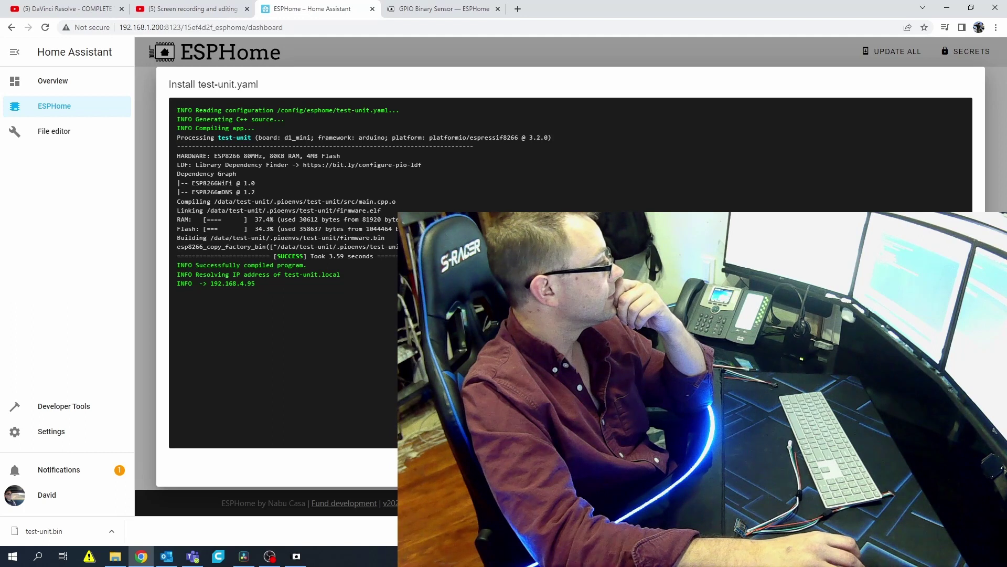
click(908, 468)
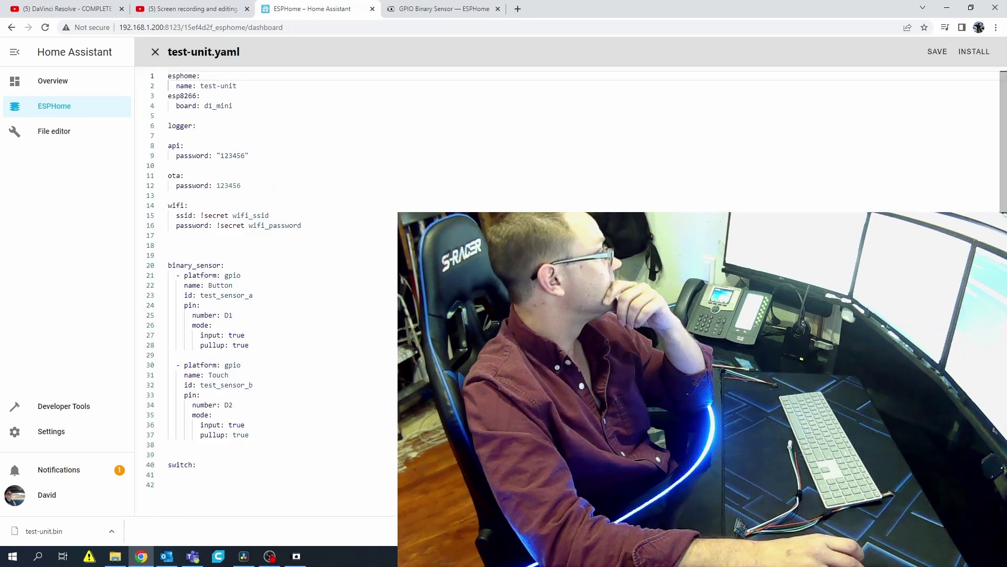
Step: Delete the OTA password line, leaving ota: empty, and save test-unit.yaml to start installing
drag(254, 185, 149, 188)
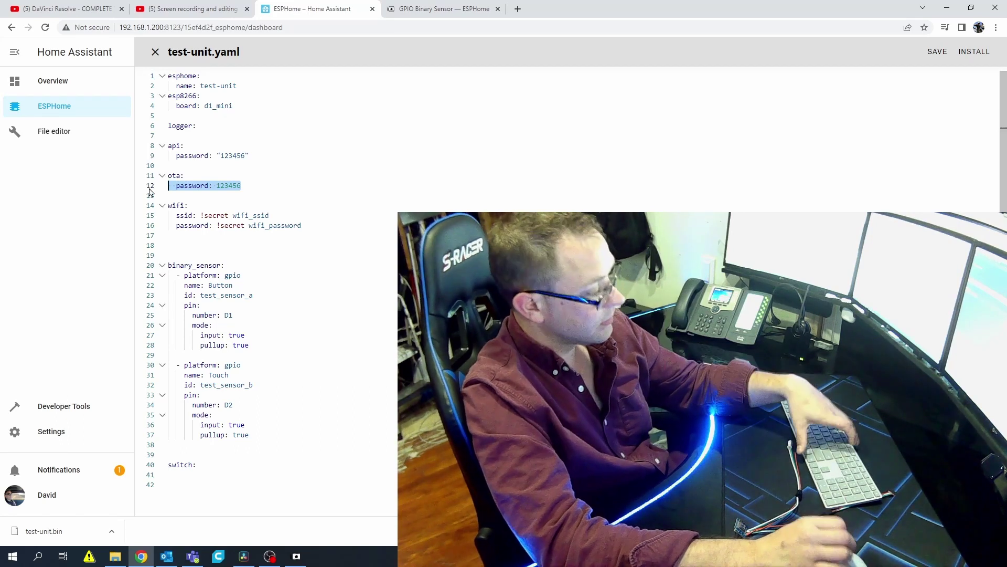
key(BackSpace)
key(BackSpace)
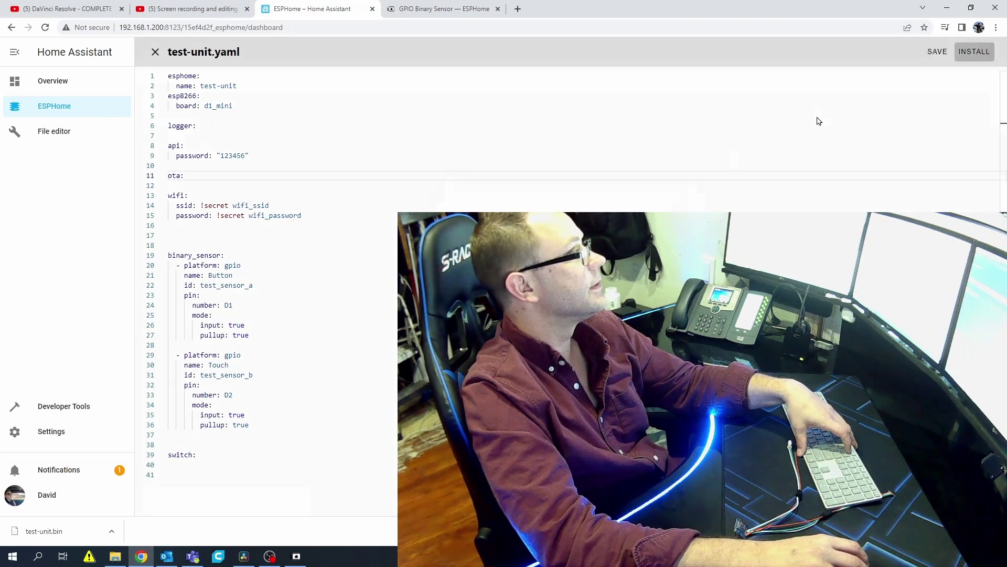
click(974, 52)
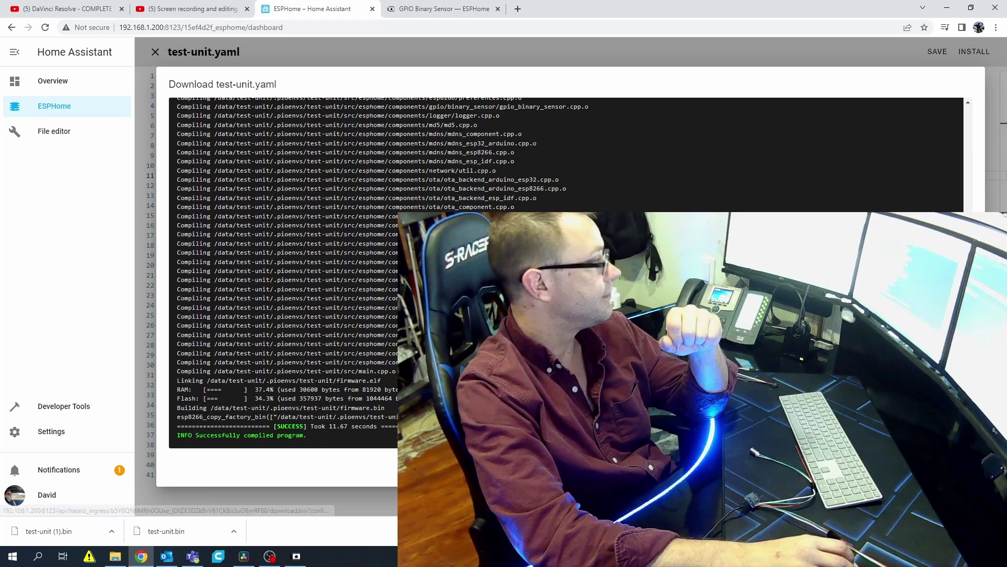
Step: Load test-unit (1).bin as the firmware in ESPHome-Flasher and start flashing
click(296, 557)
click(664, 206)
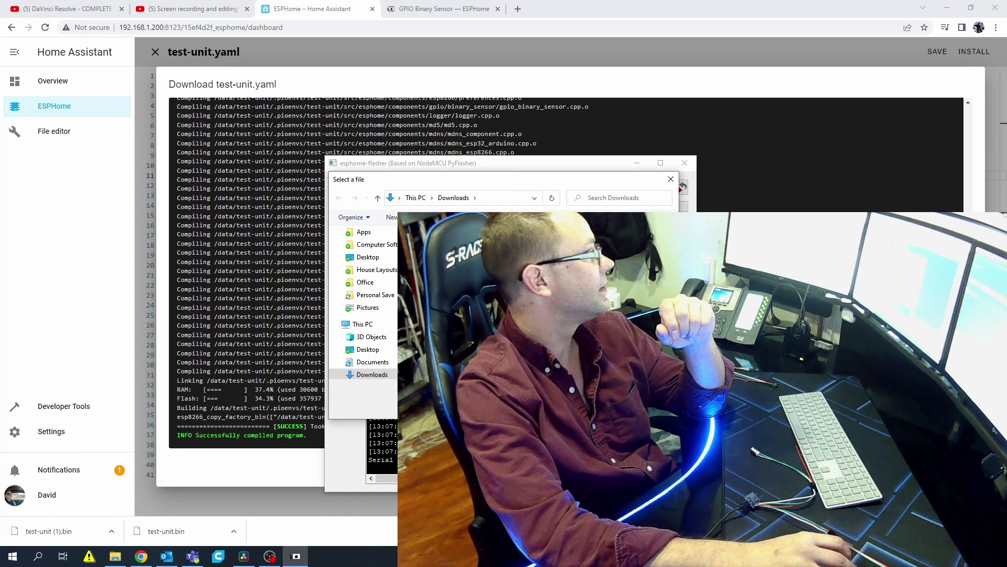
double_click(446, 238)
click(388, 224)
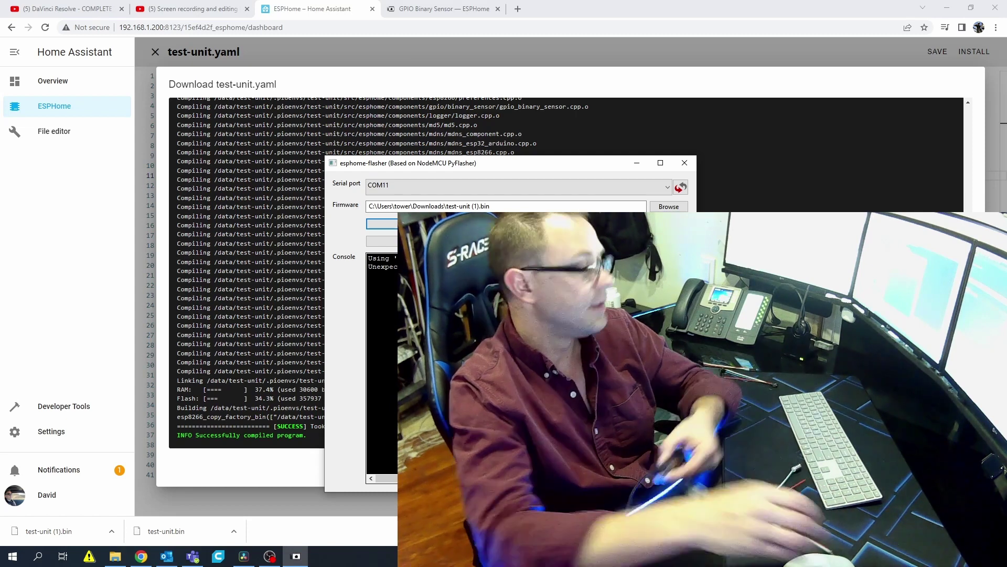
Step: Refresh the serial port list and select COM14 for the board
click(651, 186)
click(650, 199)
click(651, 186)
click(643, 200)
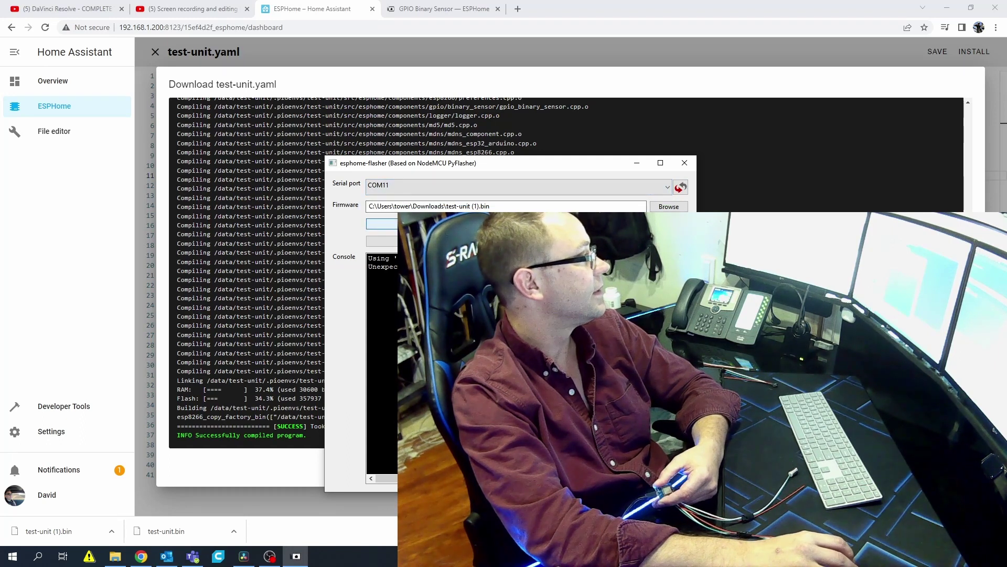
click(680, 187)
click(652, 189)
click(652, 199)
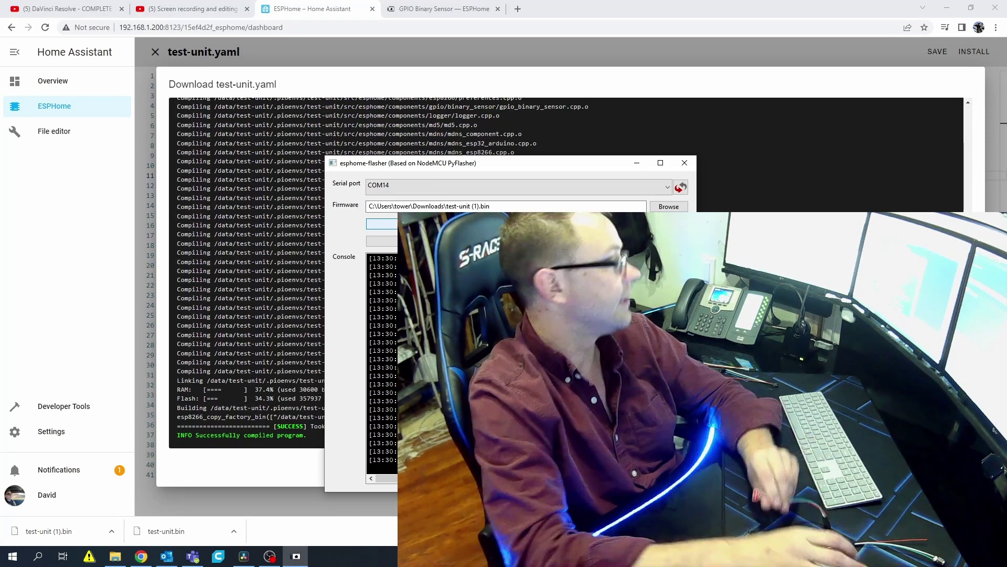
Step: Minimize ESPHome-Flasher and close ESPHome's compile log and editor to reach the dashboard
click(637, 162)
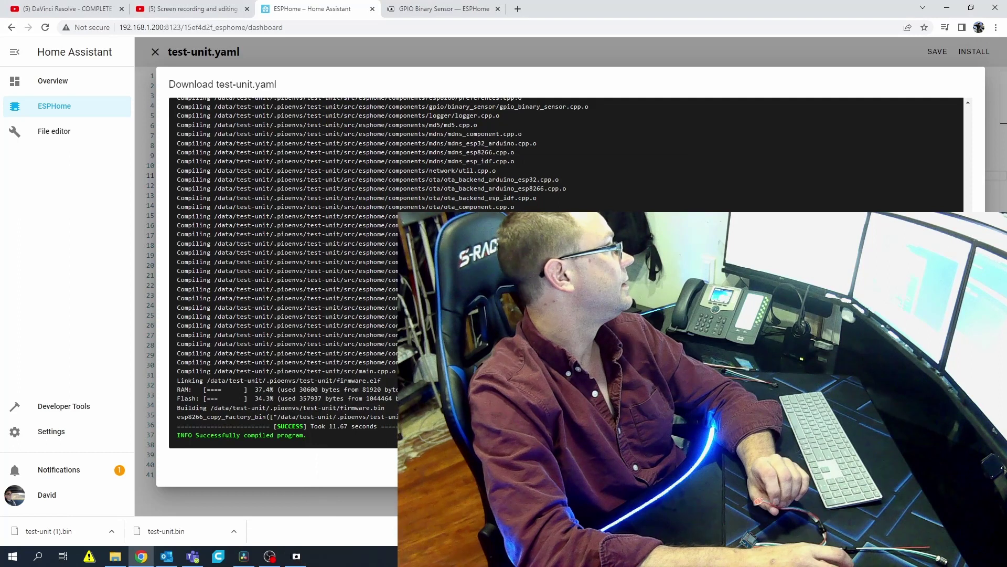
key(Escape)
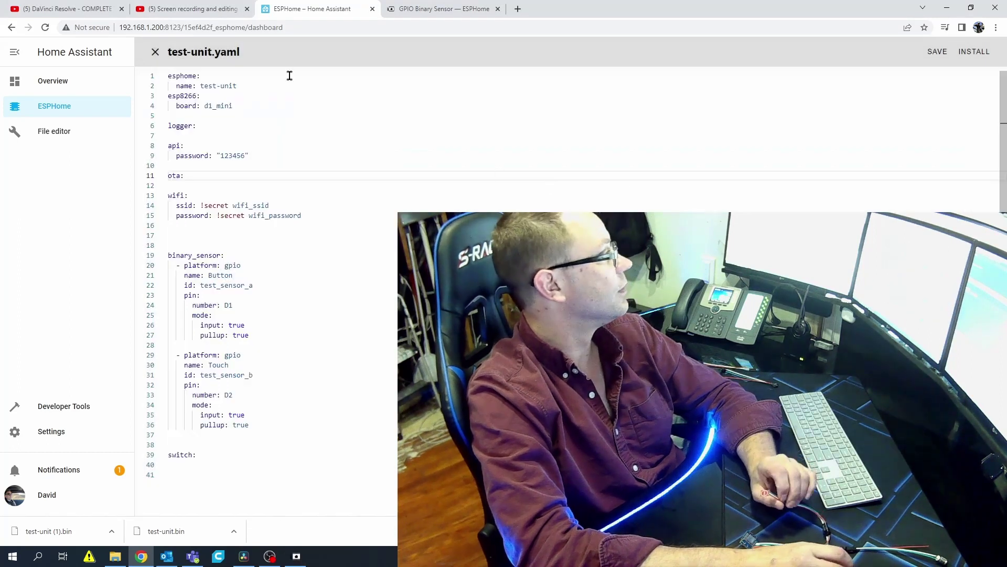
click(156, 52)
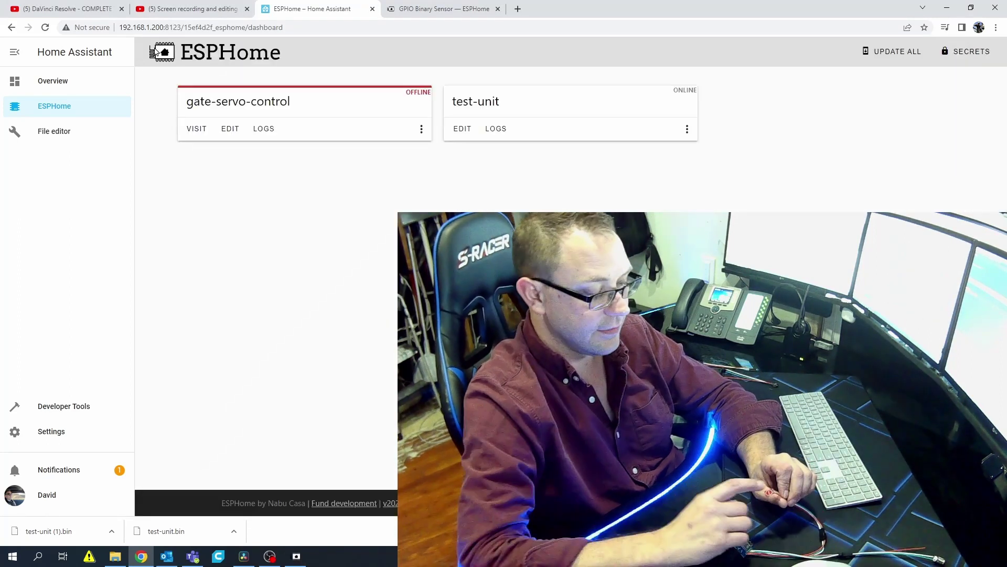
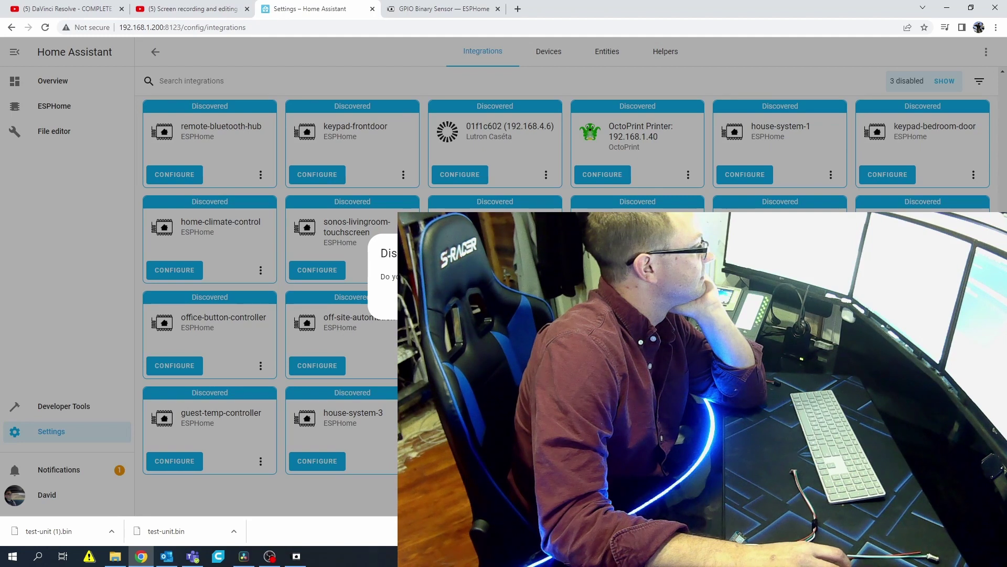
Step: Dismiss the dialog and copy the test-unit device name from the ESPHome dashboard
click(254, 206)
click(54, 106)
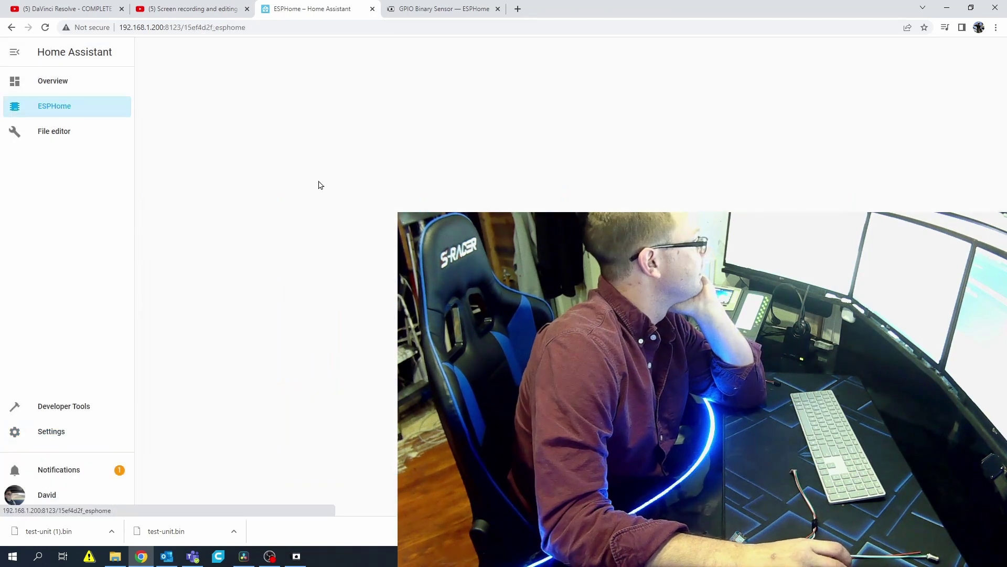
drag(499, 107, 453, 102)
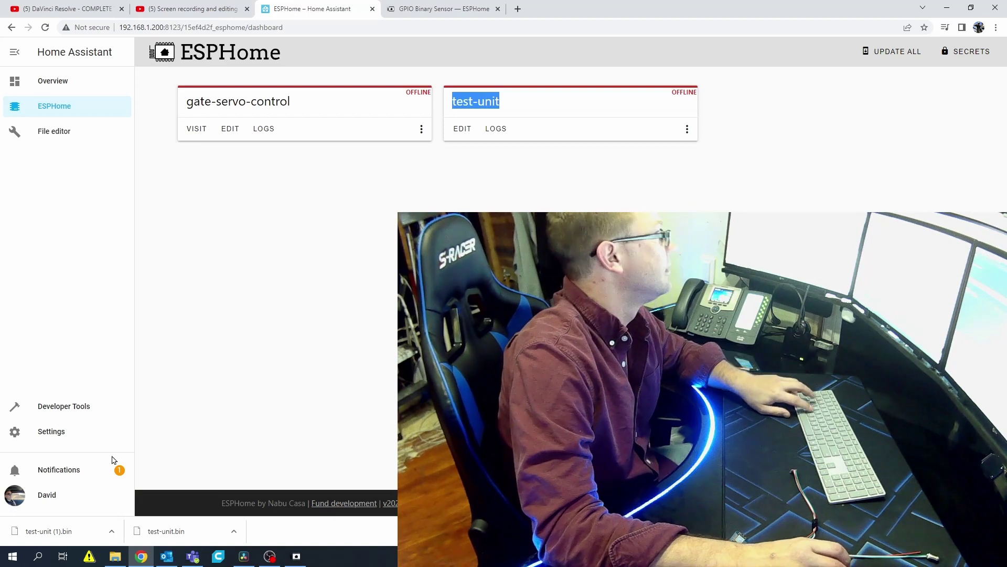
Step: Browse ESPHome's discovered devices under Devices & Services Add Integration, then close the list
click(52, 440)
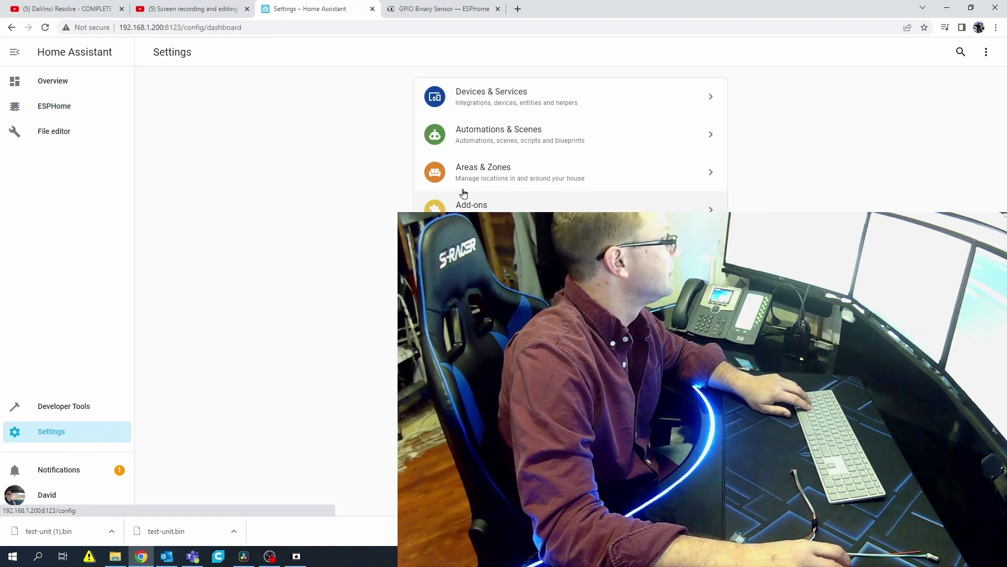
click(521, 103)
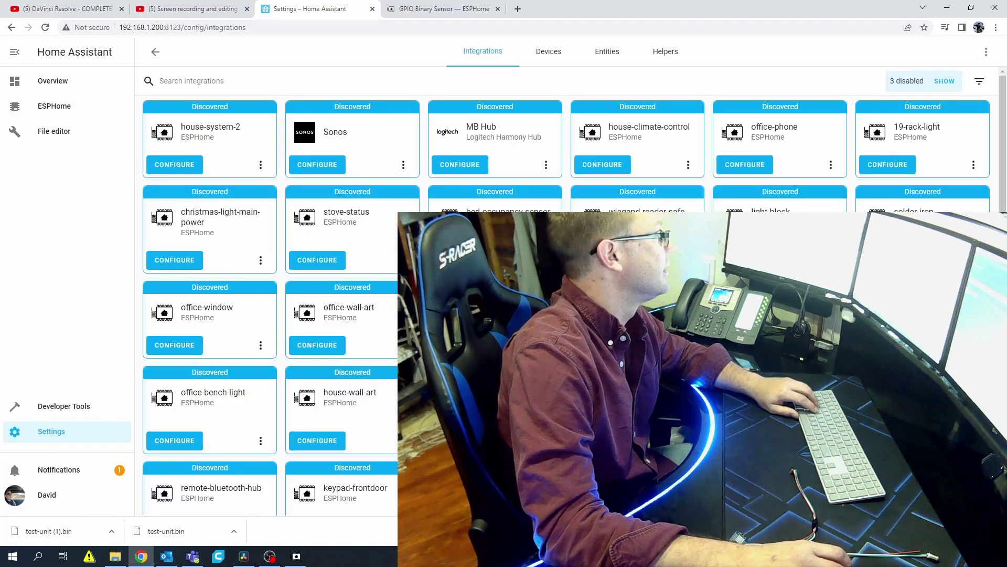
click(942, 493)
text(es)
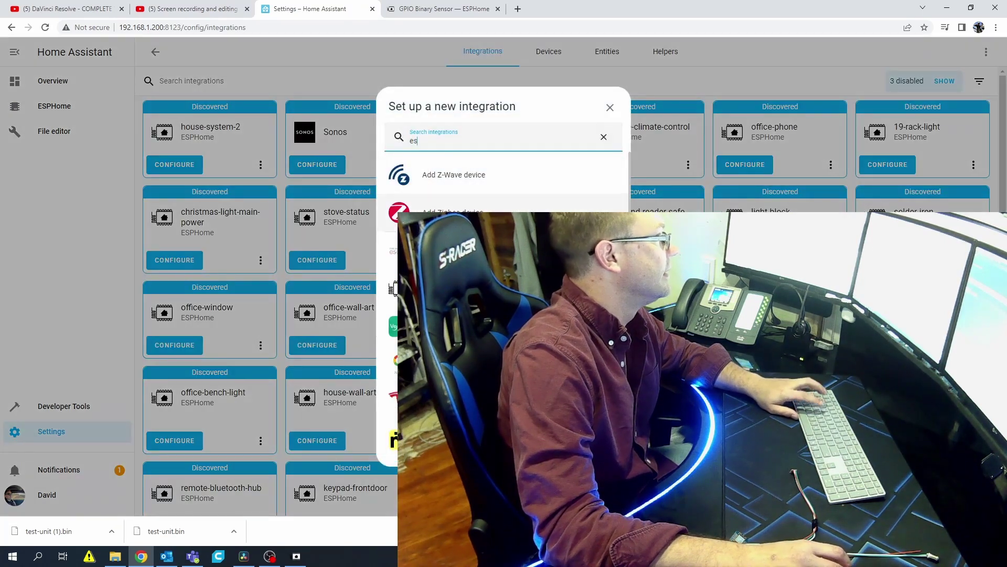
click(504, 252)
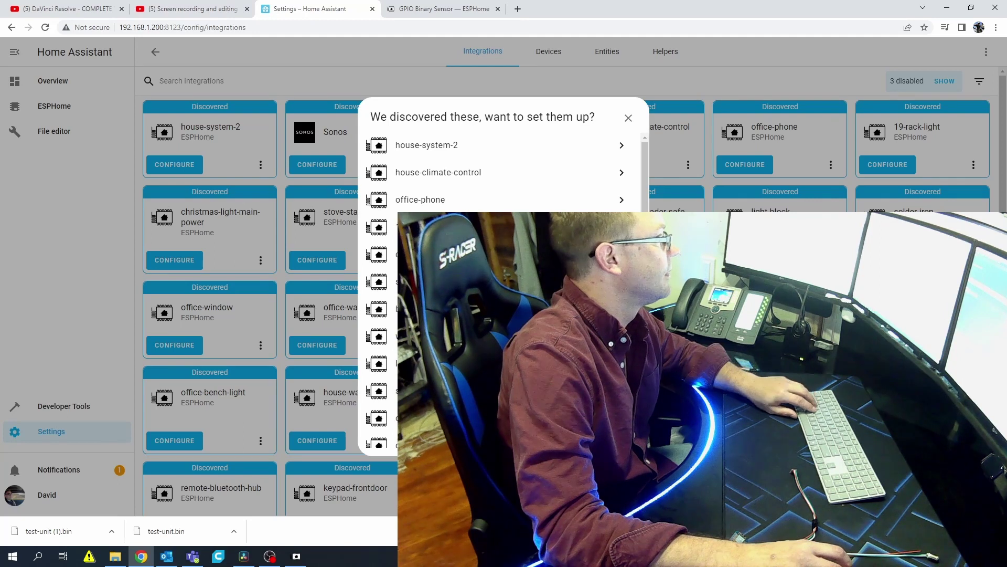
scroll(504, 252, down, 15)
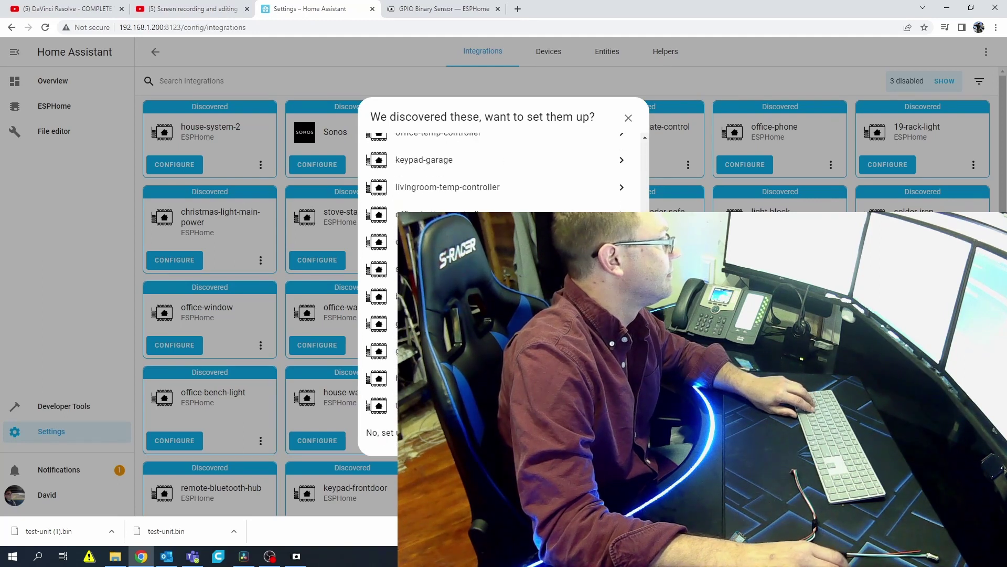
click(387, 440)
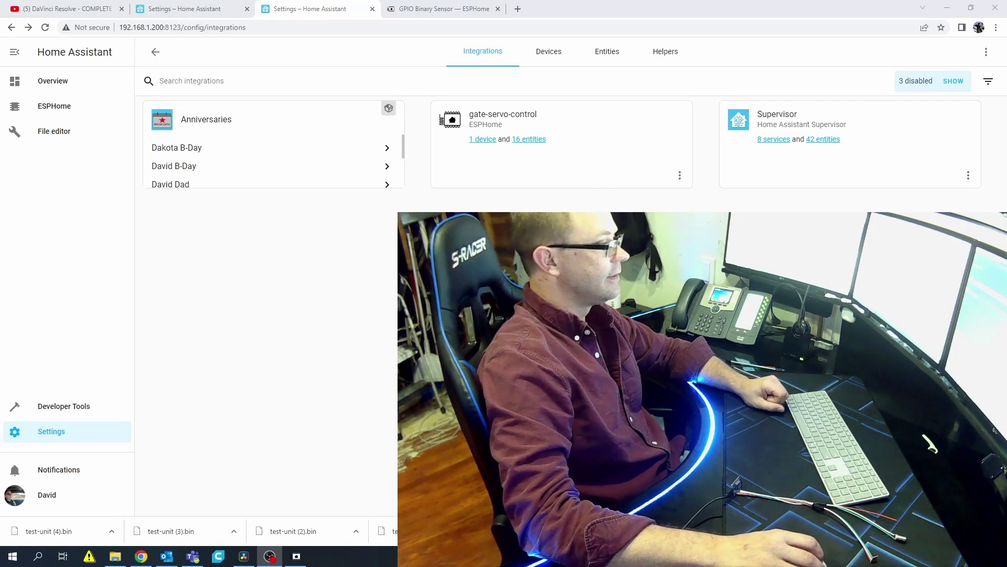
Step: Add test-unit through the ESPHome integration with its API password, then open its entry
click(704, 168)
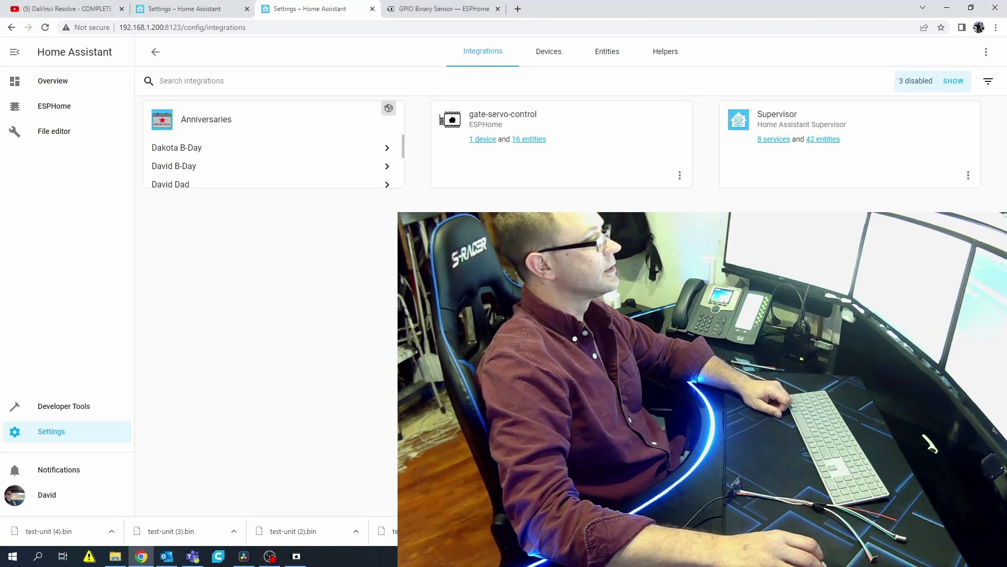
click(944, 541)
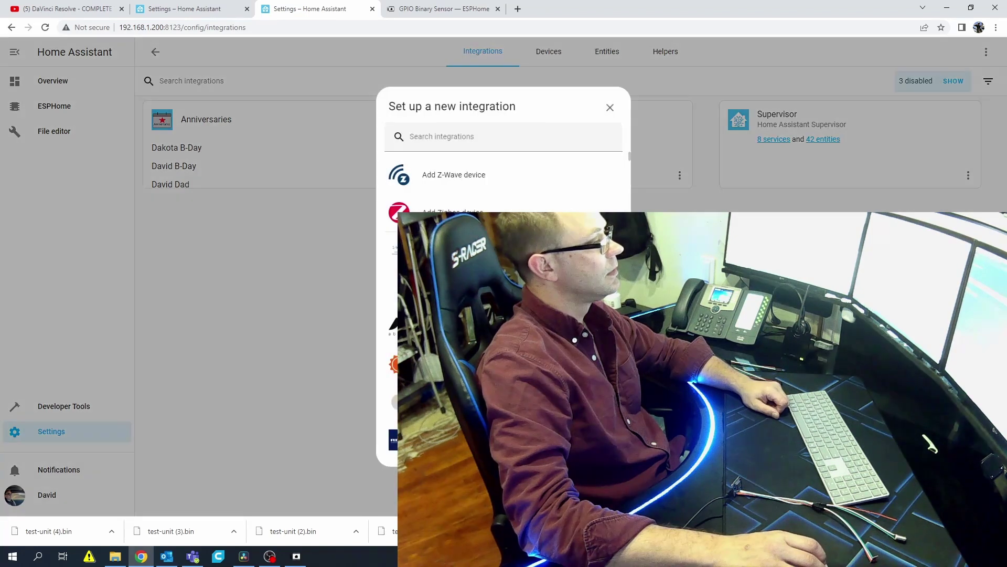
text(es)
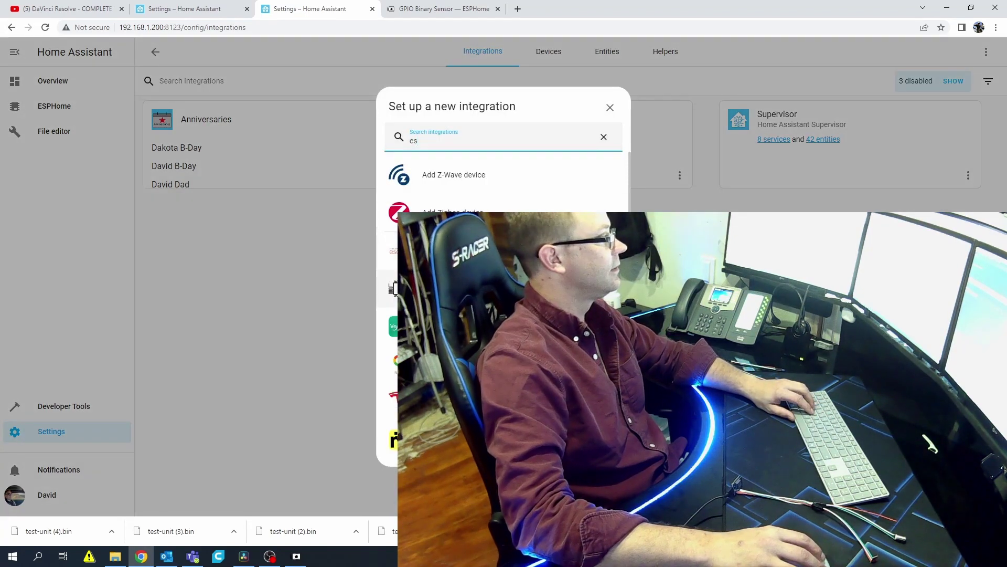
key(Escape)
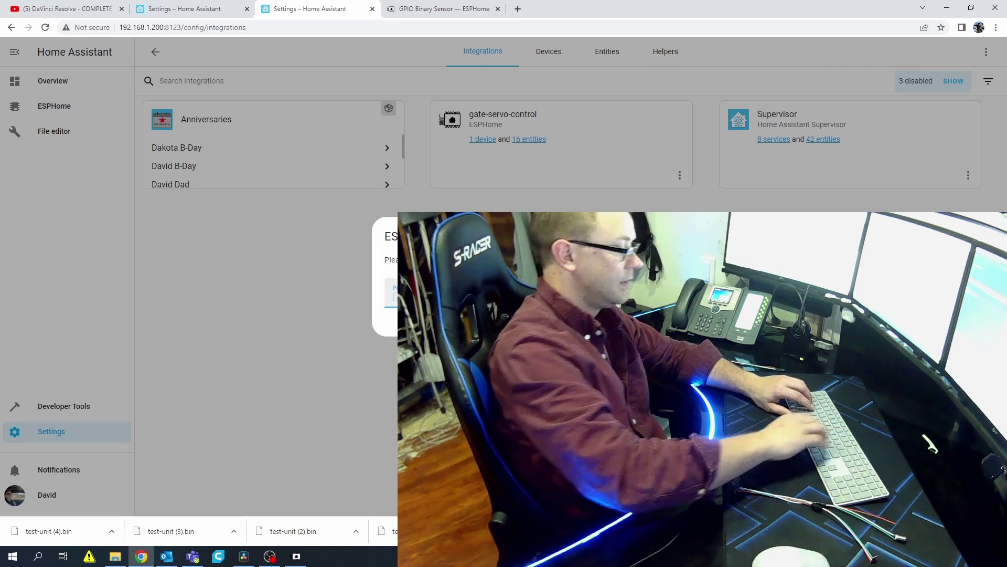
text(••)
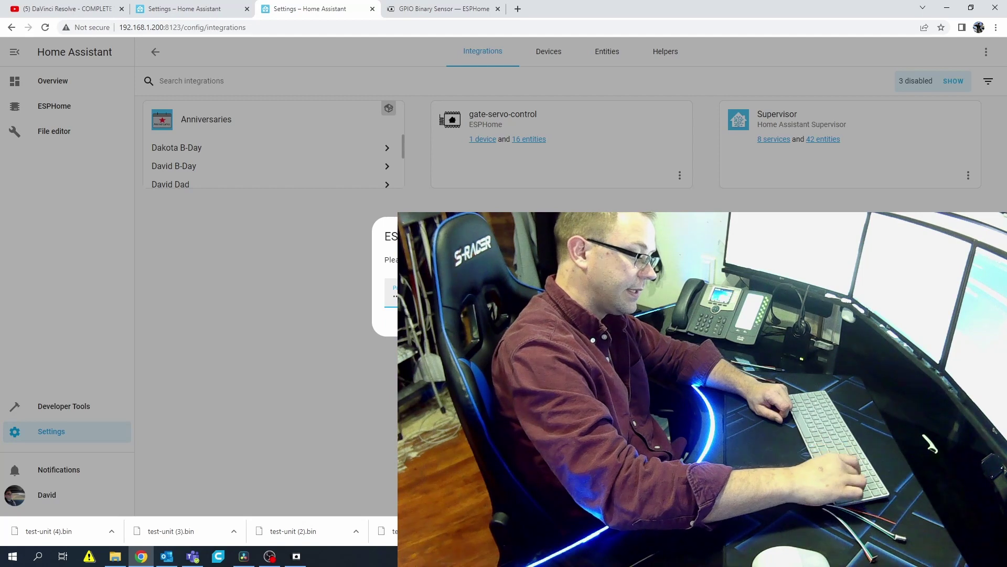
key(Return)
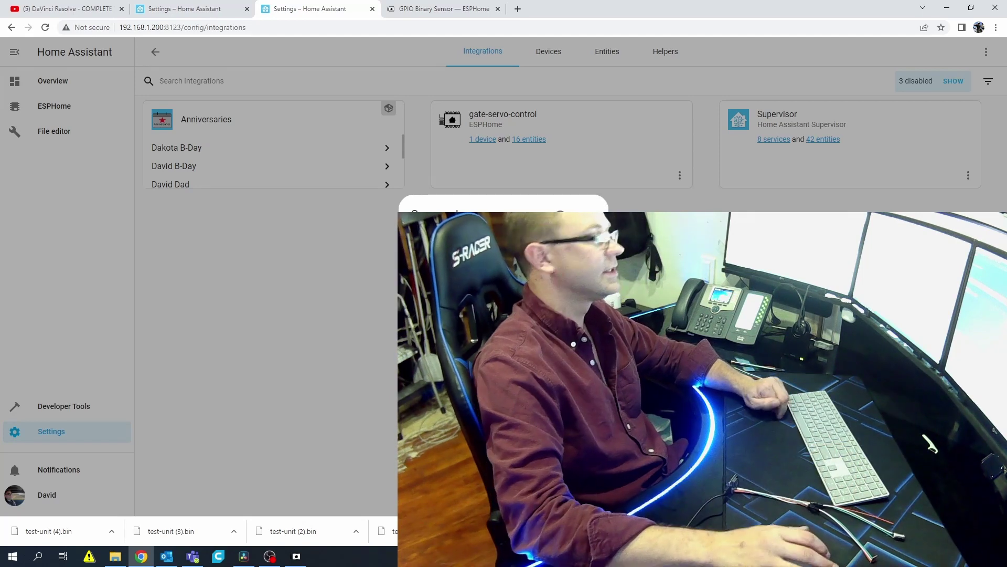
key(Return)
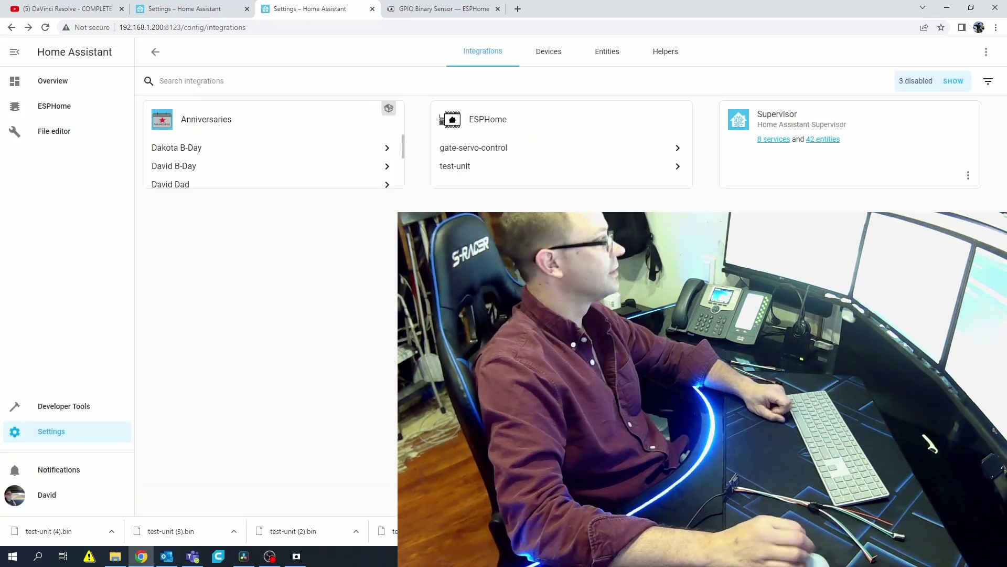
click(511, 167)
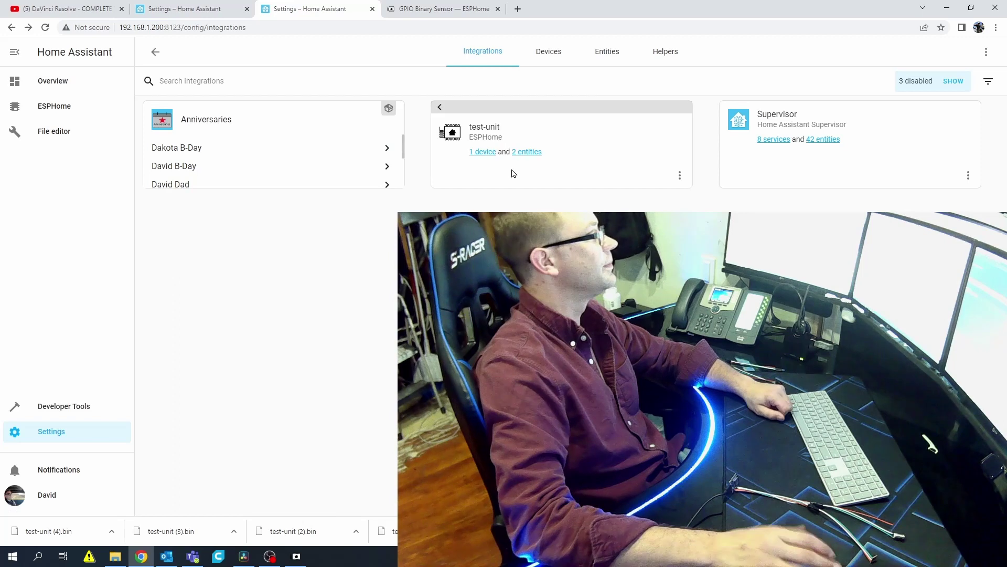
Step: Review test-unit's Button and Touch sensors and logbook, then go back to the ESPHome dashboard
click(488, 157)
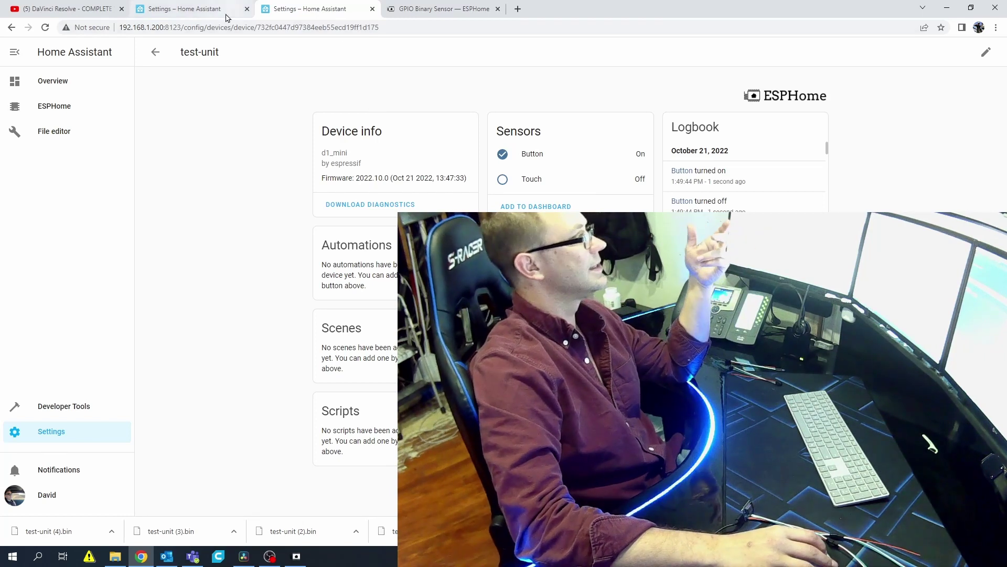
click(59, 106)
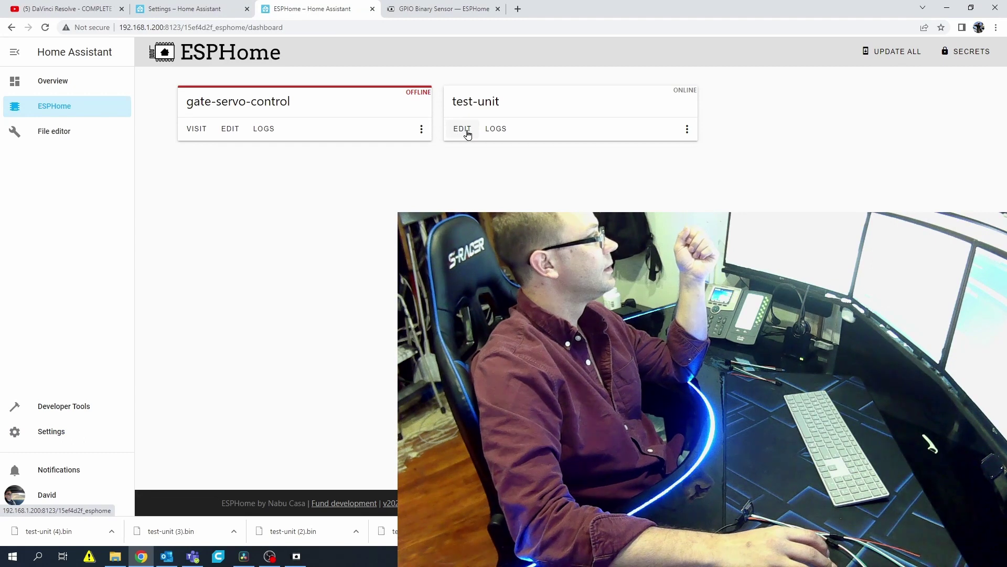
Step: Uncomment Button's inverted: true line and add an inverted setting under Touch's pin D2
click(462, 129)
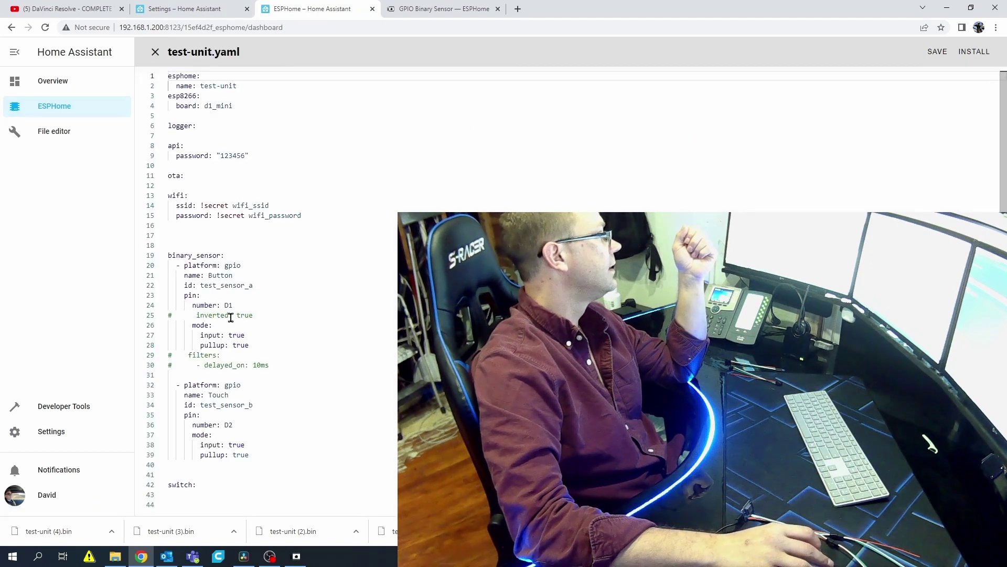
drag(264, 318, 170, 317)
click(291, 325)
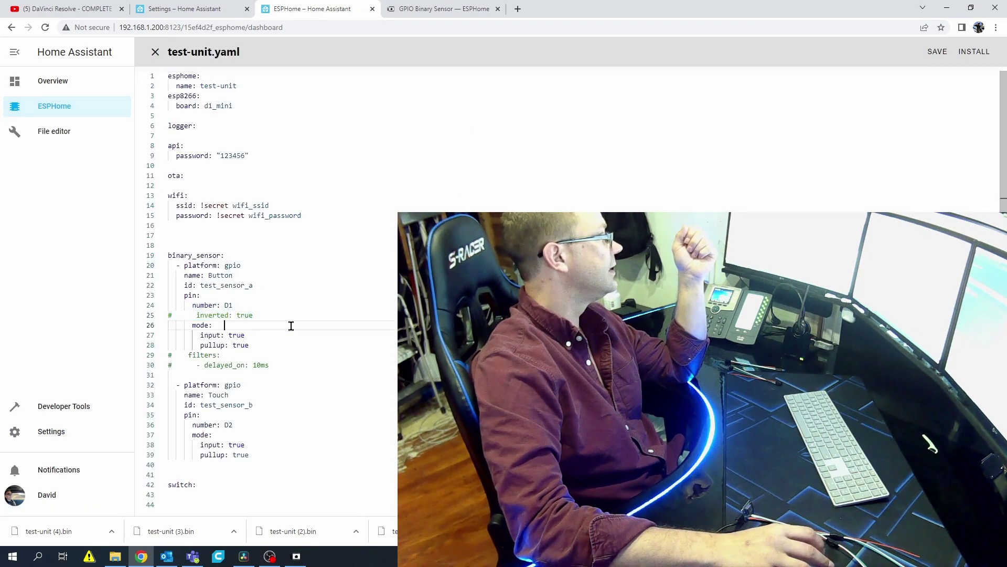
click(181, 315)
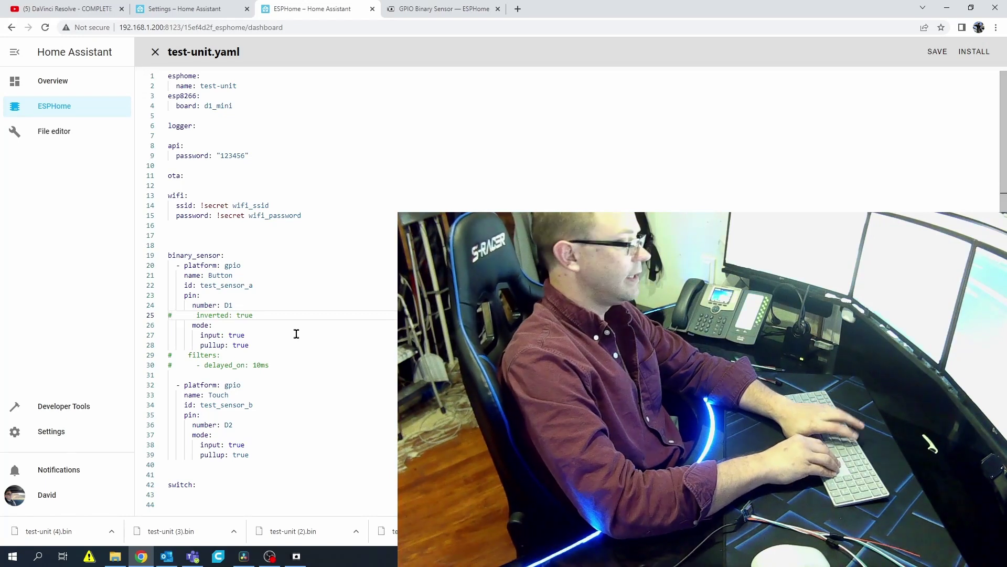
key(Home)
key(Delete)
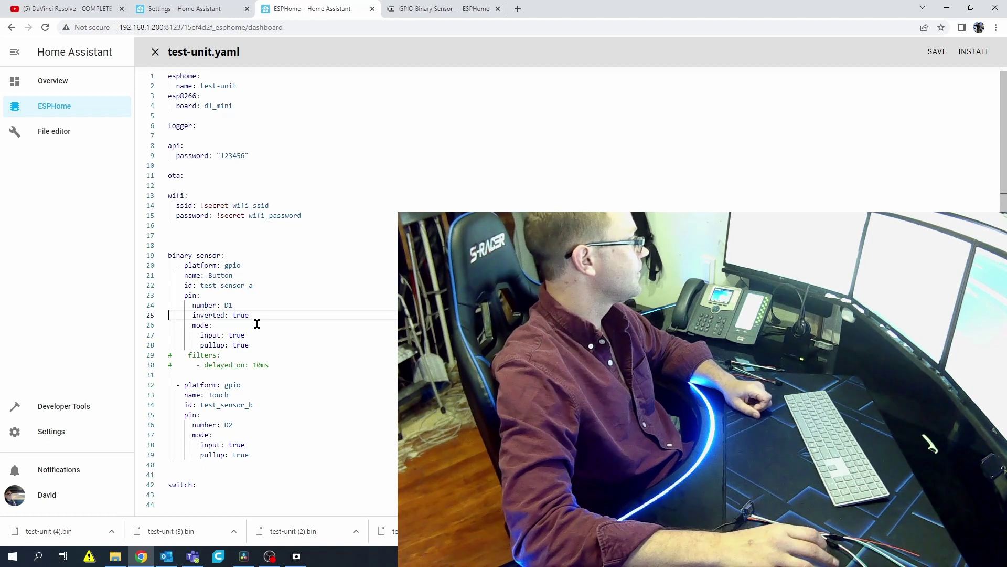
drag(257, 315, 159, 315)
key(ctrl+c)
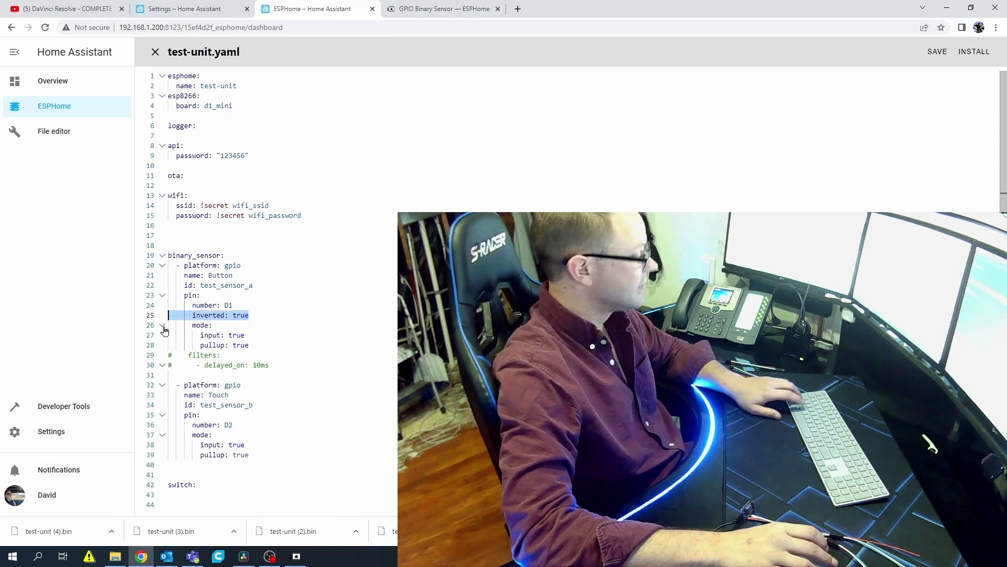
click(255, 426)
key(Return)
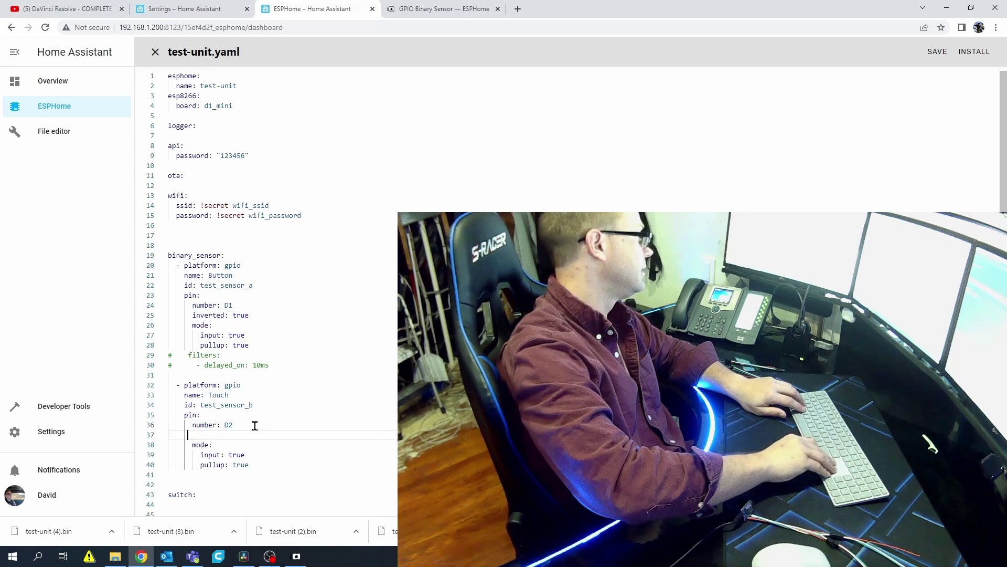
key(BackSpace)
key(ctrl+v)
key(BackSpace)
key(BackSpace)
key(BackSpace)
key(BackSpace)
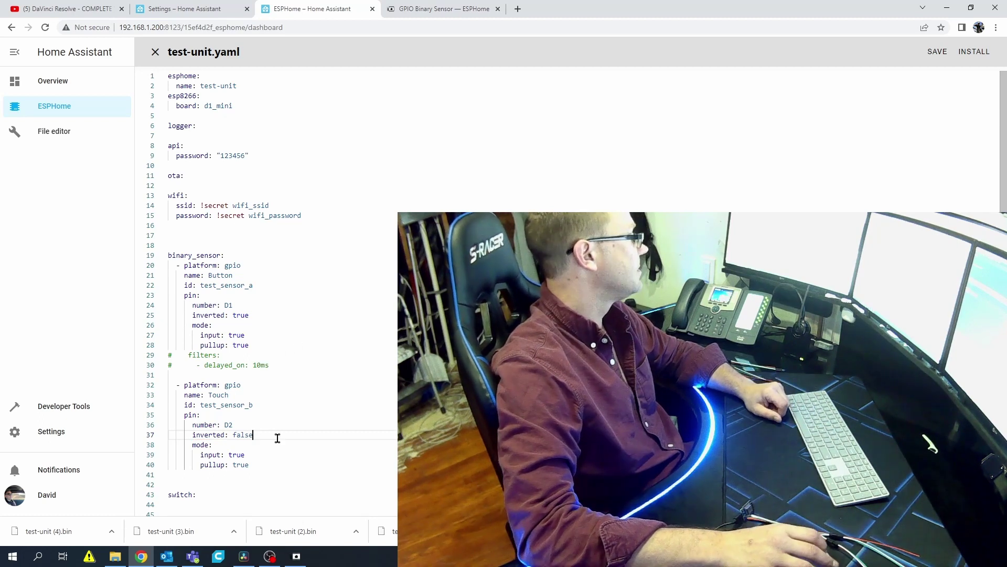
Step: Uncomment Button's filters line as '- delayed_off: 1s' and save test-unit.yaml
scroll(278, 438, down, 3)
drag(280, 292, 168, 284)
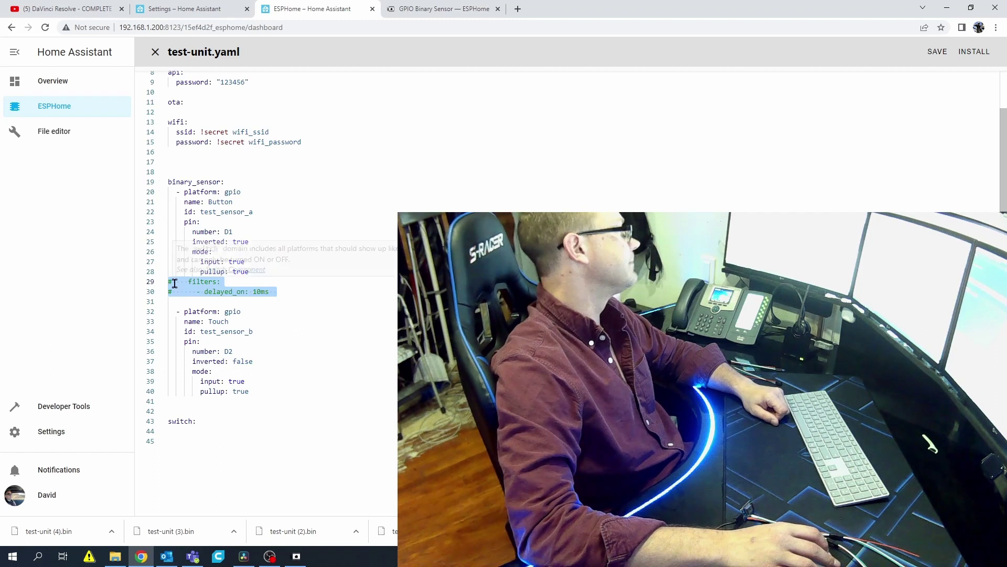
click(221, 286)
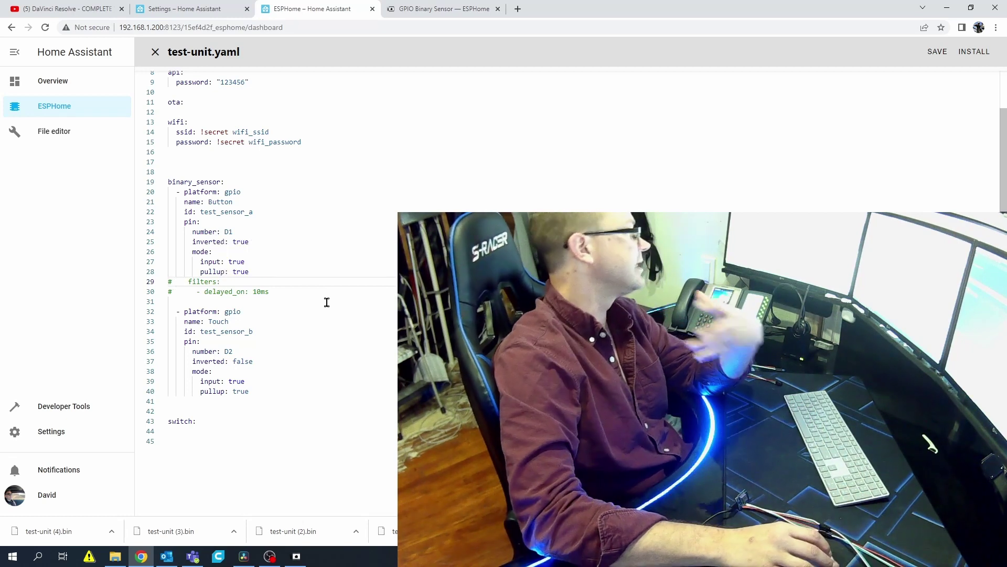
click(300, 296)
shift+click(155, 284)
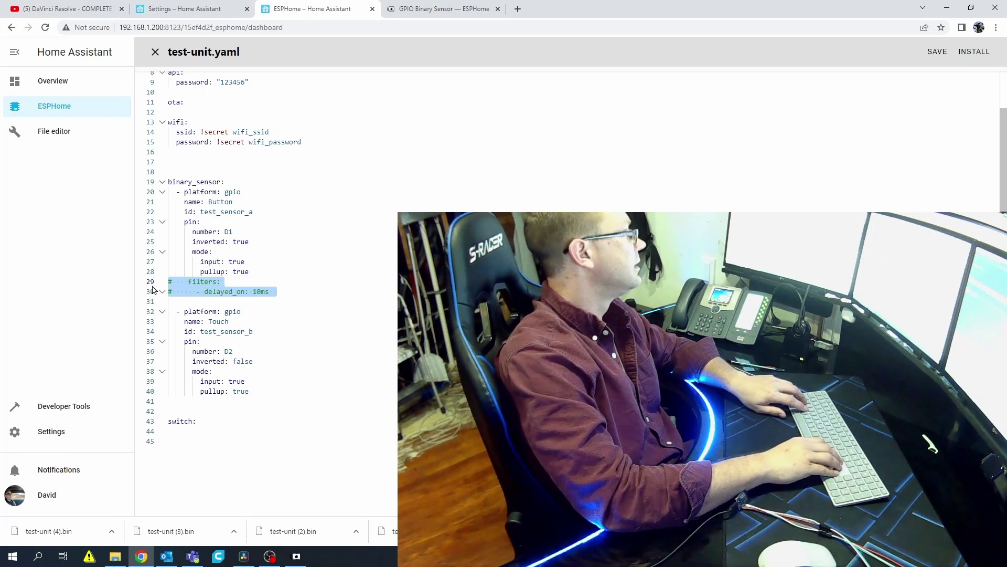
key(Left)
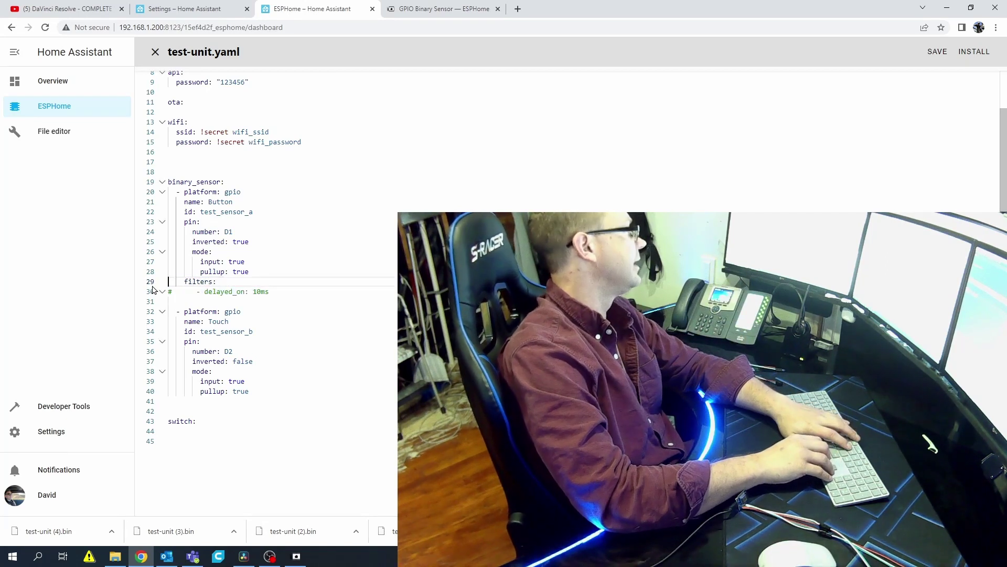
key(Down)
key(Delete)
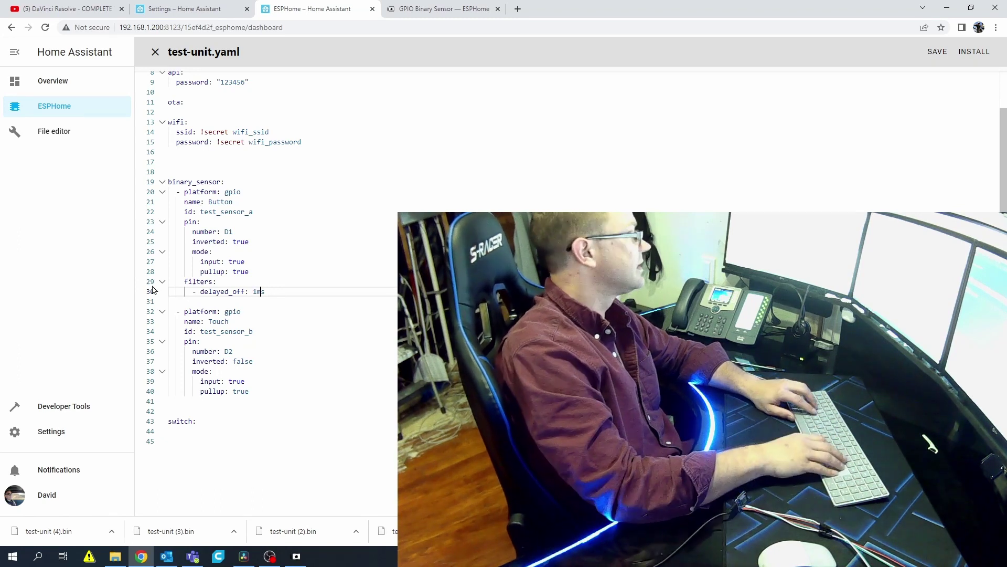
key(BackSpace)
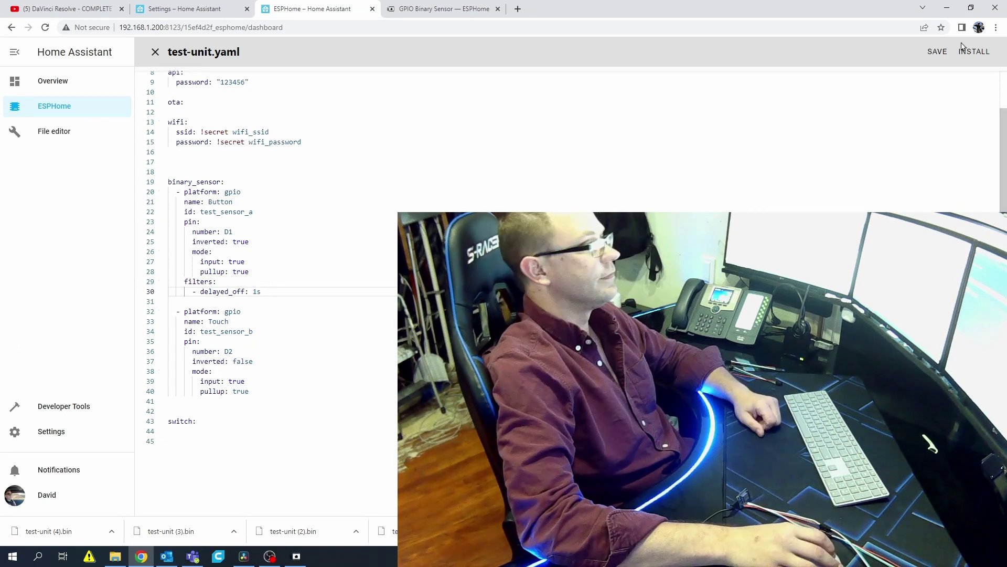
click(938, 52)
Step: Install the updated test-unit configuration over the air, then go to Settings once OTA succeeds
click(974, 52)
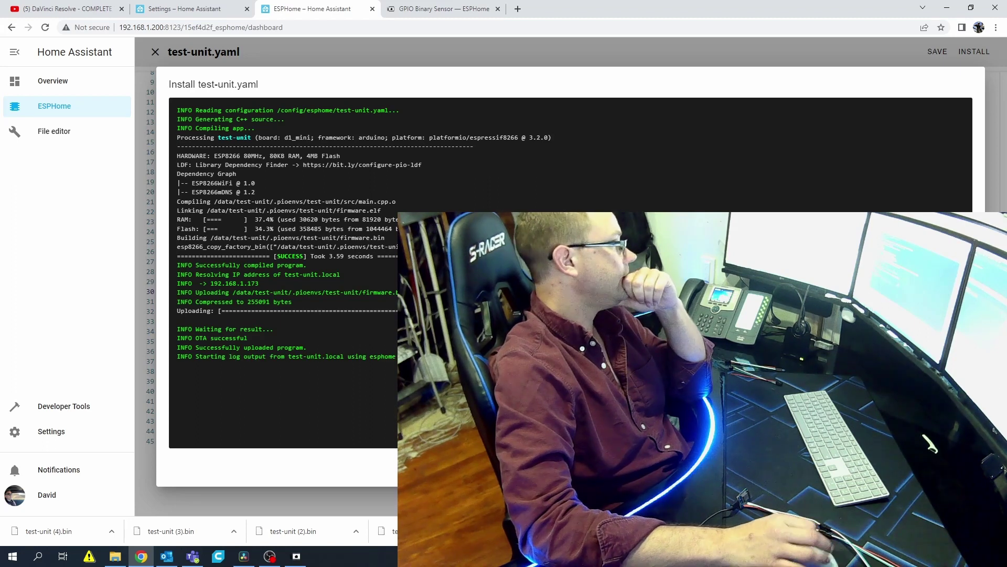
click(33, 431)
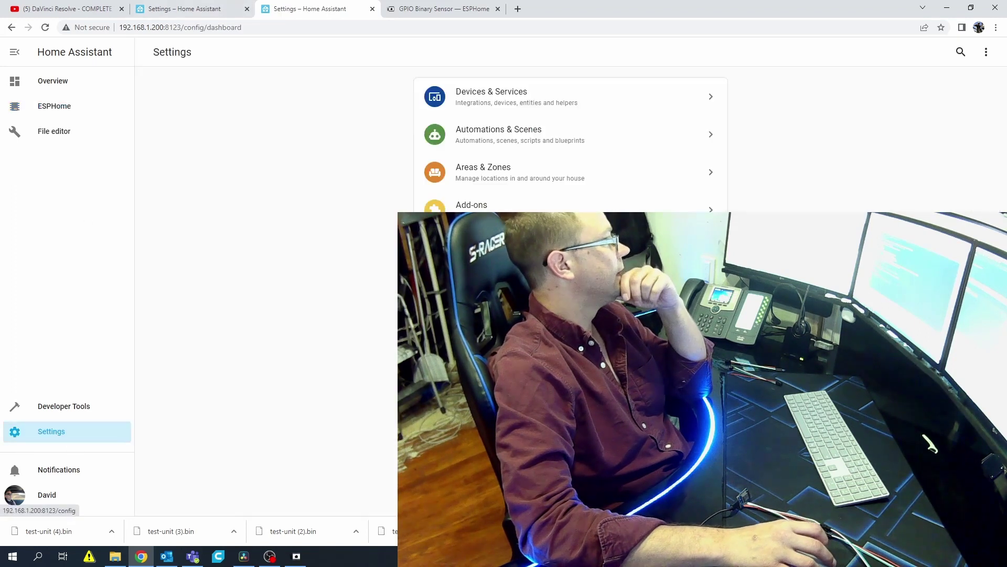
Step: Check test-unit's Button and Touch states and logbook events, then open the ESPHome dashboard
click(499, 101)
click(466, 165)
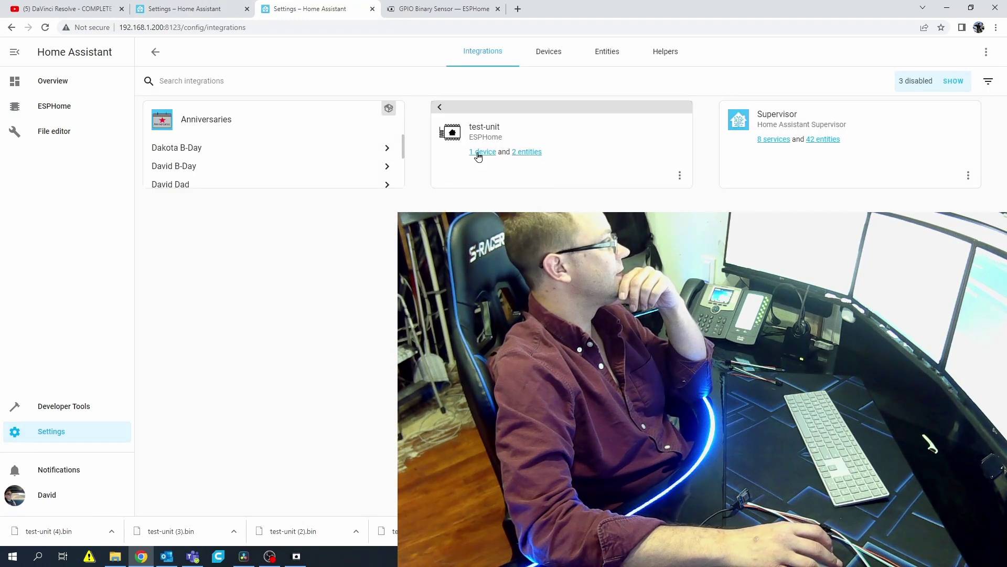
click(478, 151)
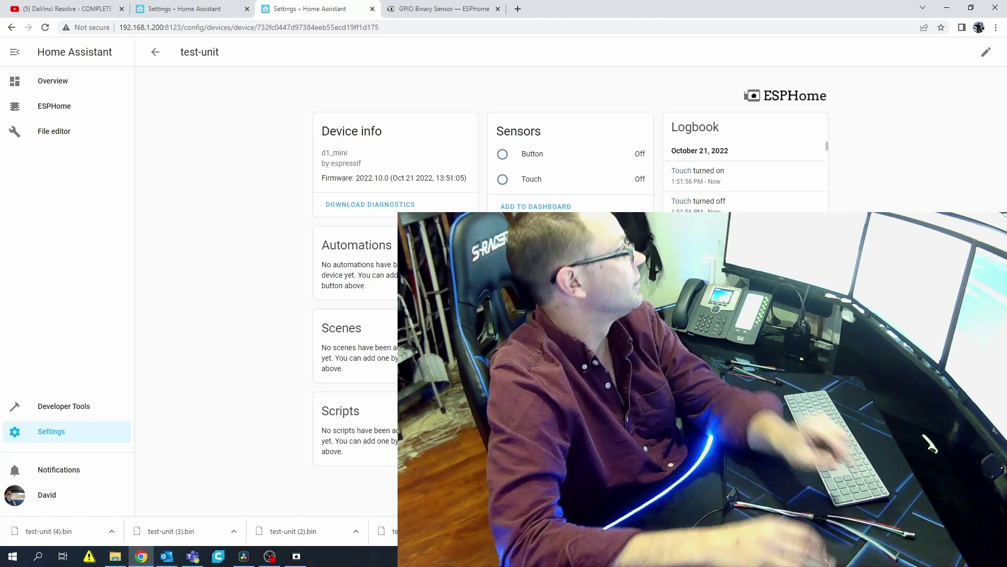
click(217, 5)
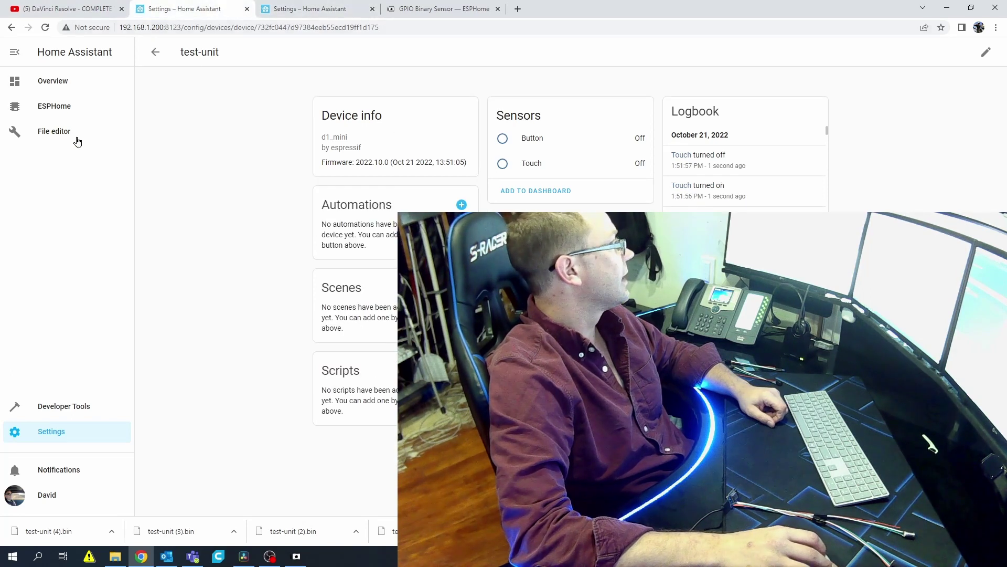
click(54, 106)
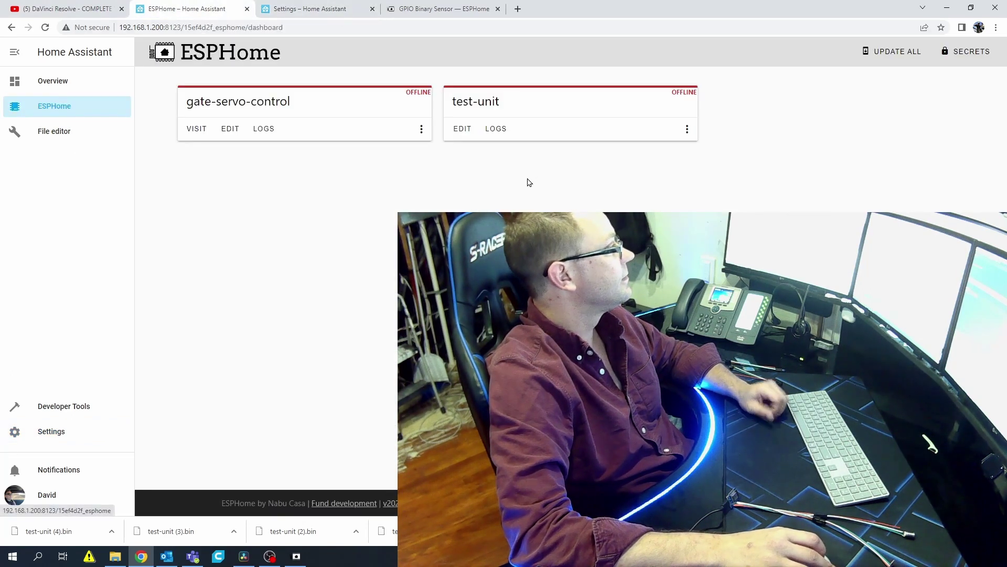
Step: Move the delayed_off: 1s filter from Button to below Touch's pullup line, then save and install
click(461, 129)
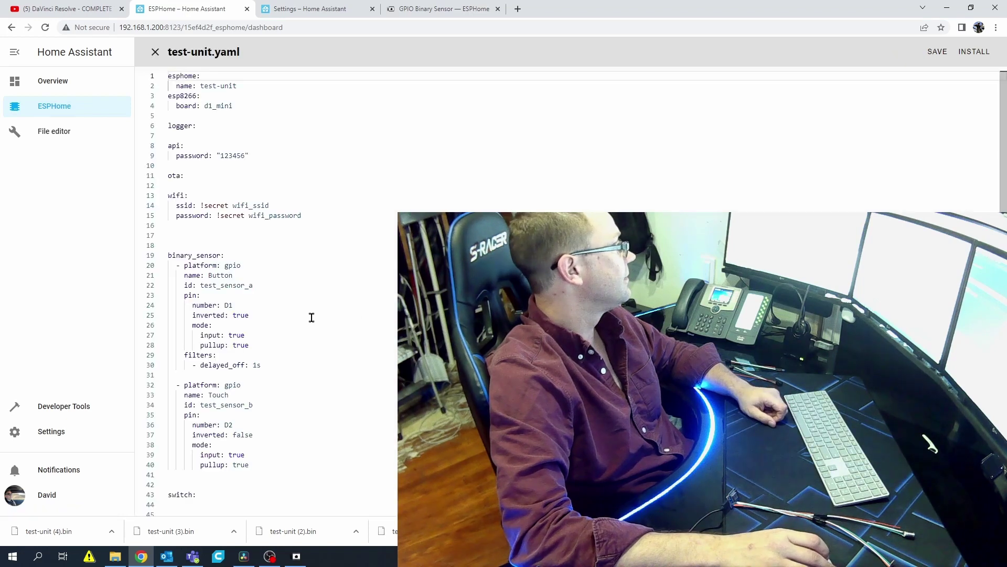
scroll(277, 352, down, 1)
drag(275, 306, 148, 302)
key(ctrl+c)
key(BackSpace)
key(BackSpace)
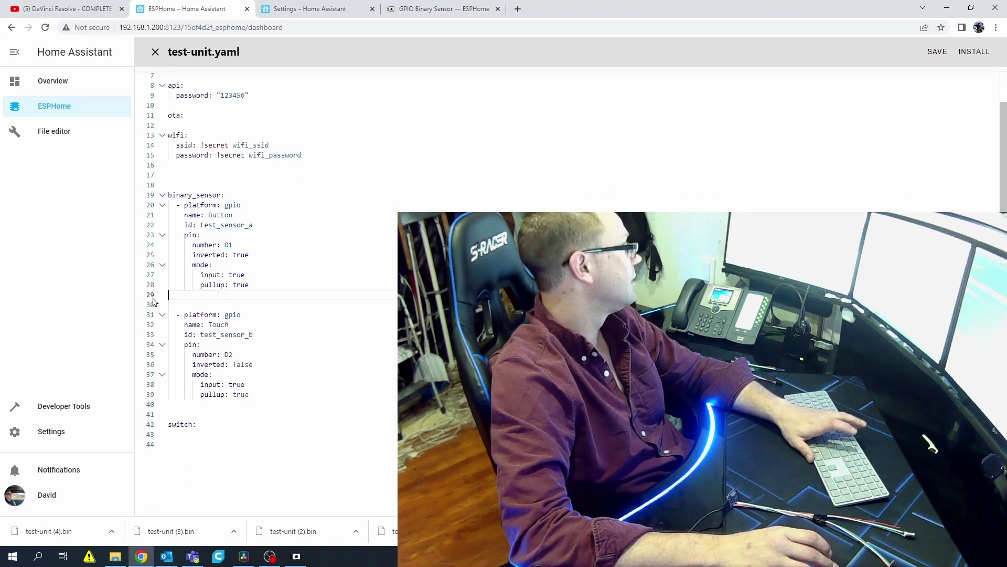
click(259, 384)
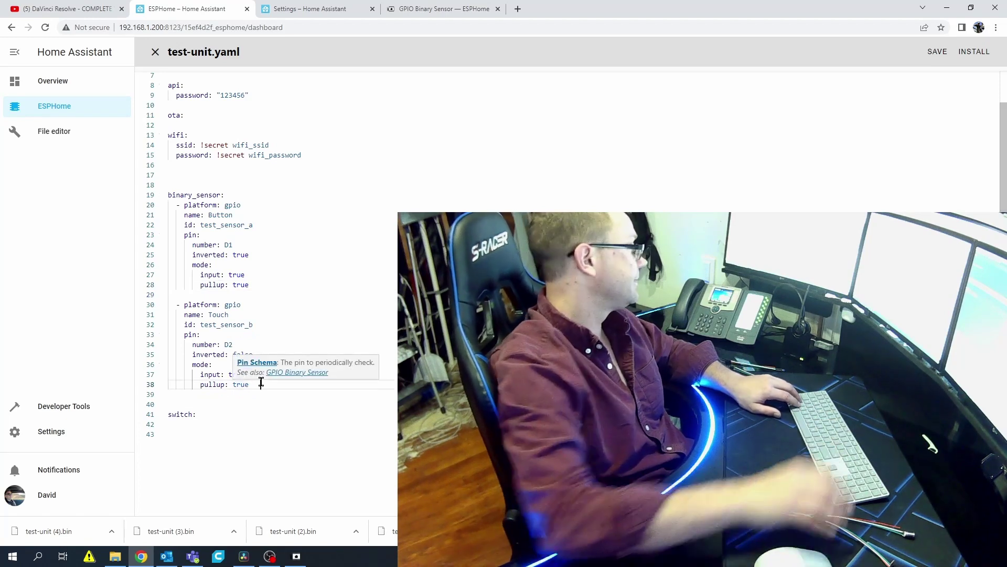
click(175, 393)
key(ctrl+v)
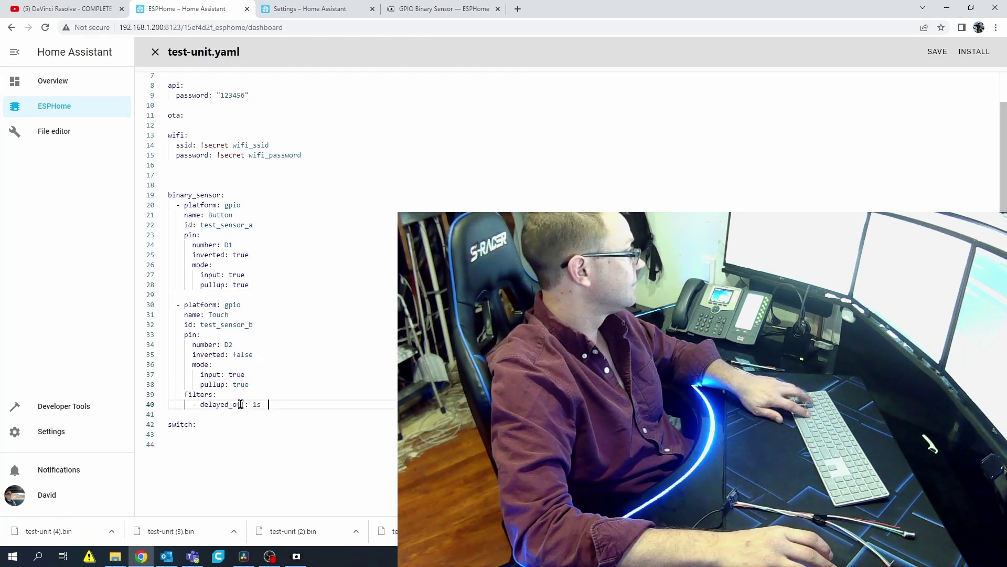
click(938, 52)
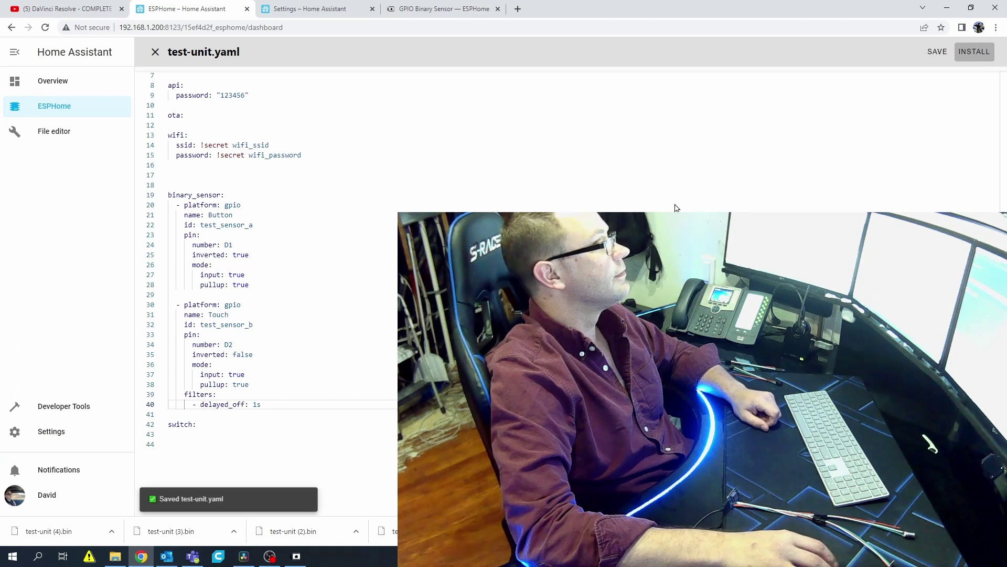
click(975, 51)
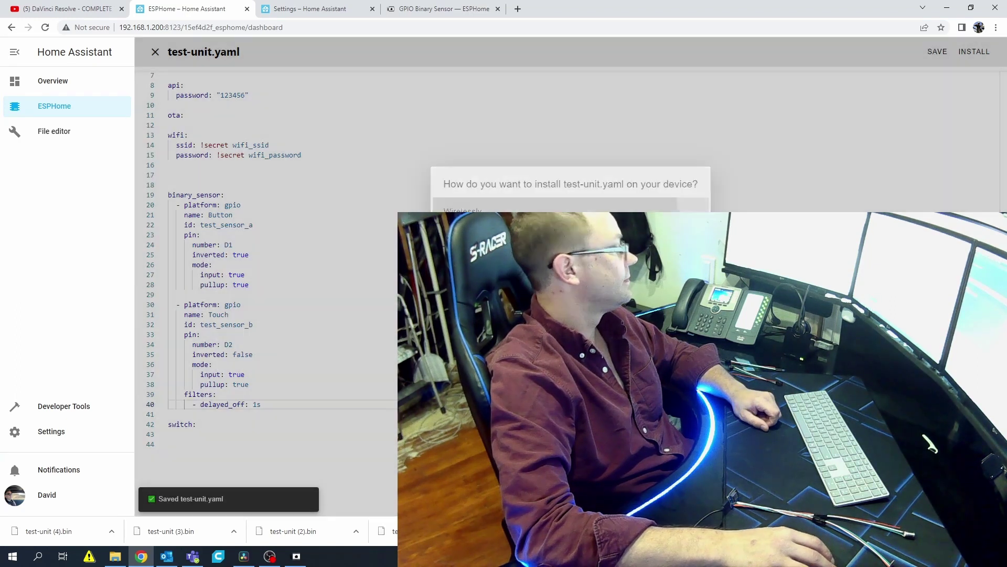
Step: Flash test-unit wirelessly, confirm Touch toggles on and off on the device page, then close the log
click(472, 220)
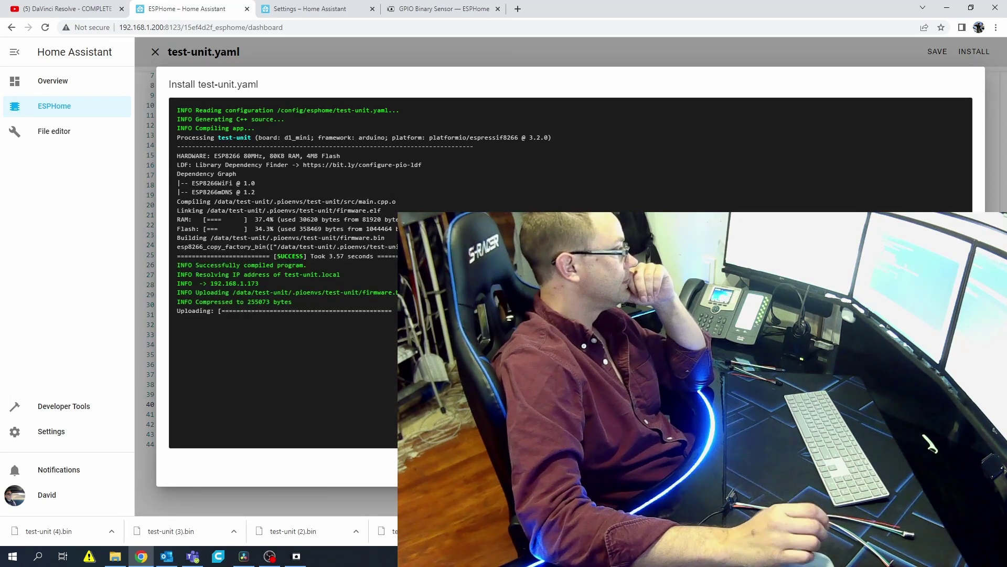
click(312, 7)
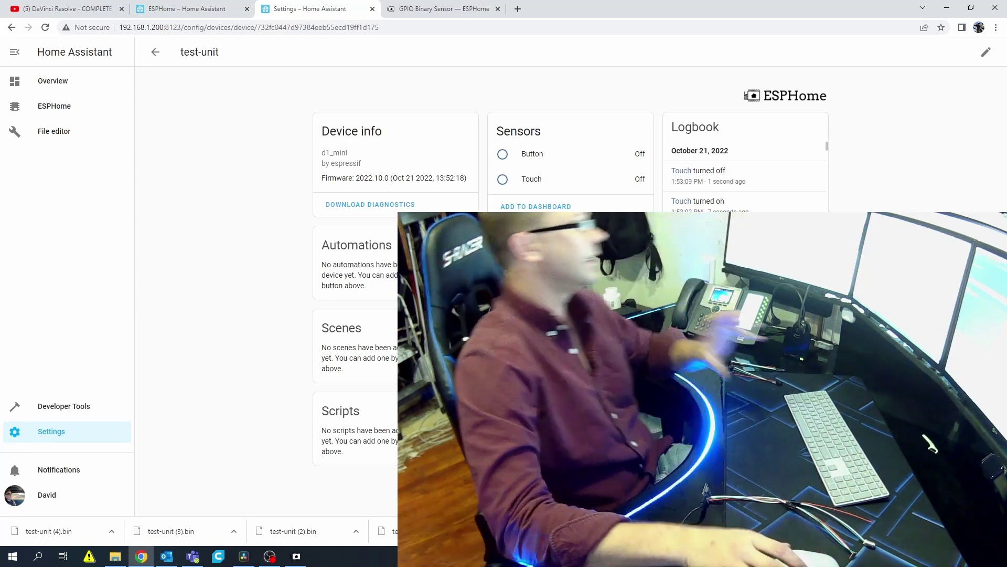
click(201, 9)
click(294, 9)
click(188, 7)
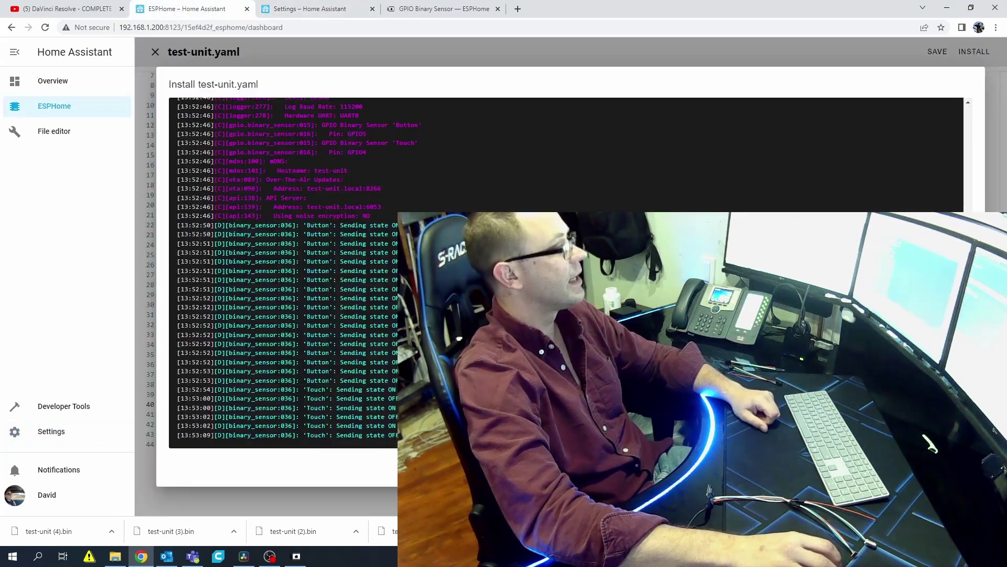
key(Escape)
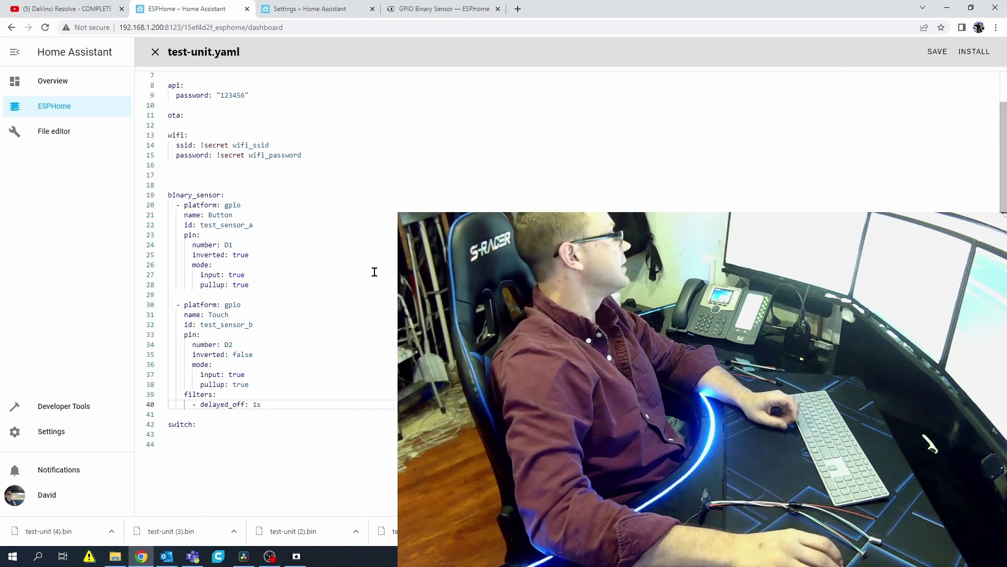
Step: Cut the Button gpio block (lines 20–28) out of the binary_sensor section
drag(262, 288, 126, 208)
key(ctrl+c)
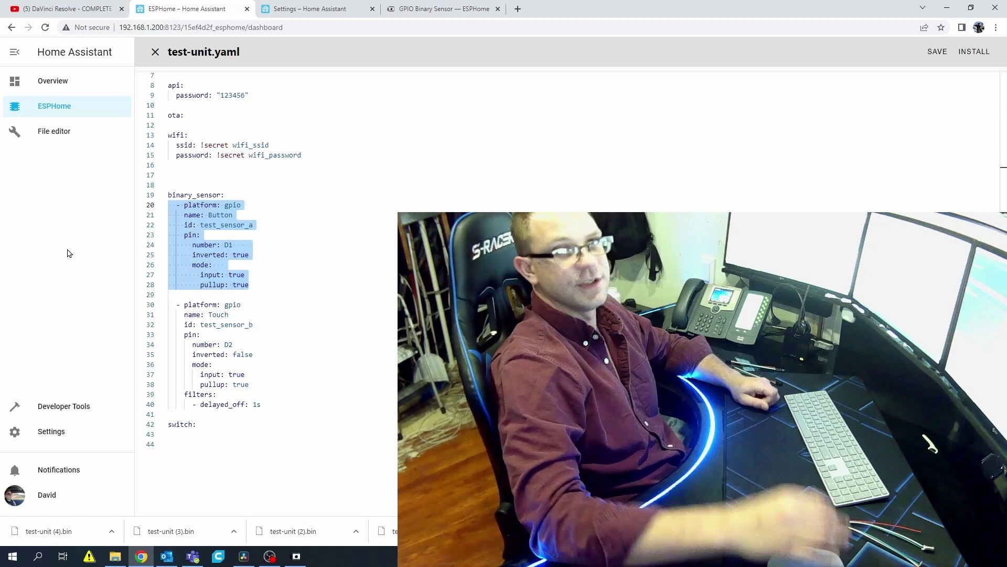
mouse_move(250, 253)
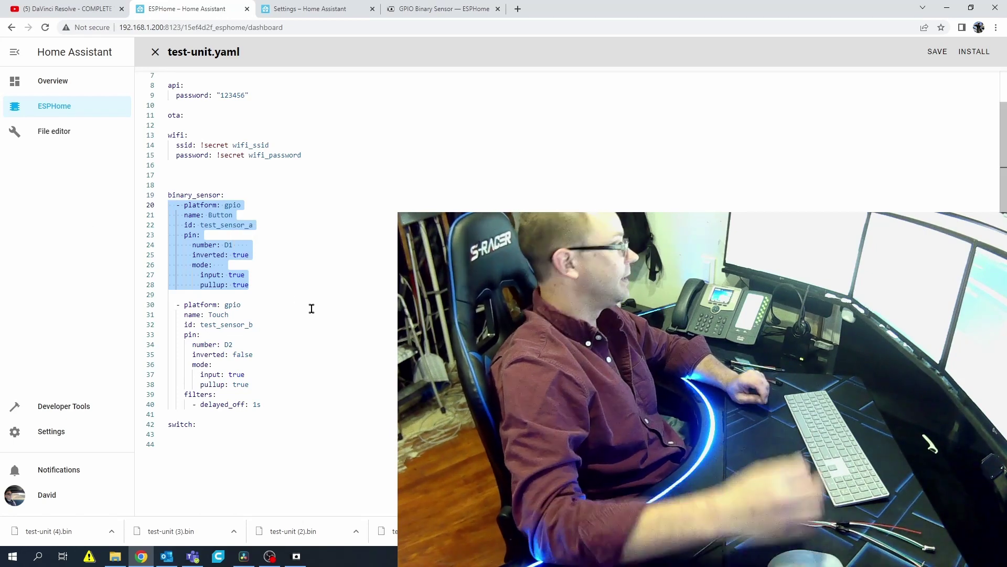
key(Delete)
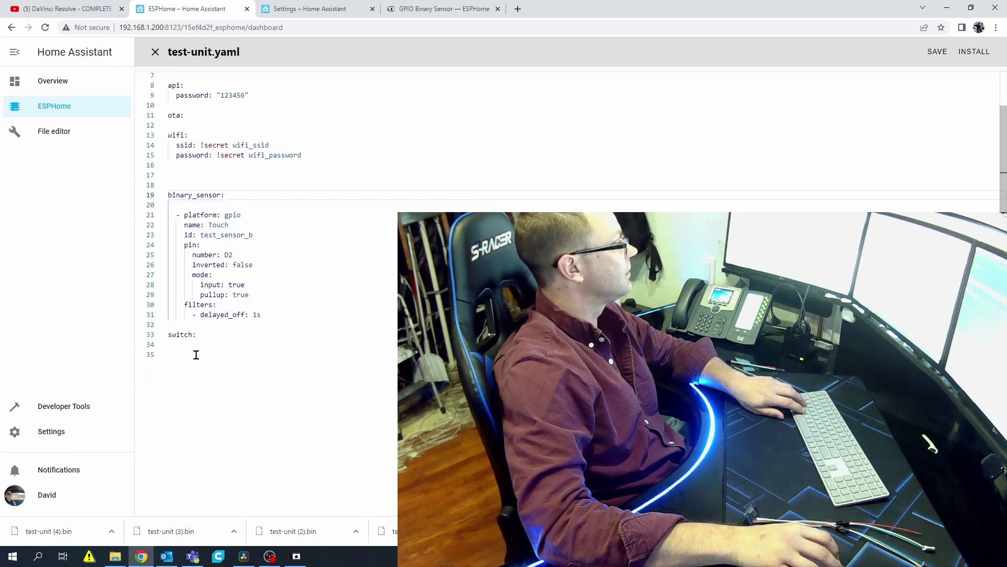
Step: Paste the Button block under switch and set its input and pullup to false
click(196, 355)
key(ctrl+v)
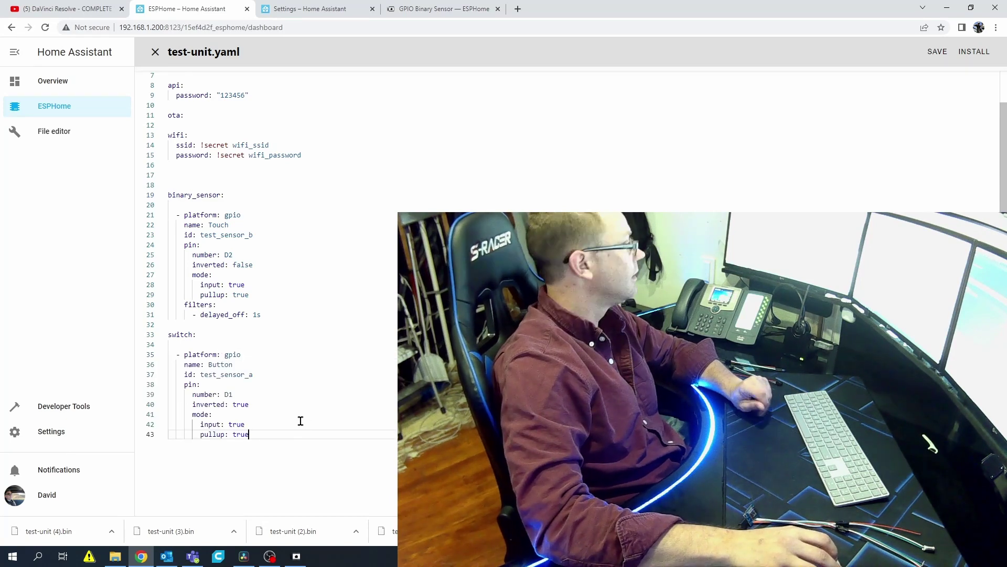
click(265, 424)
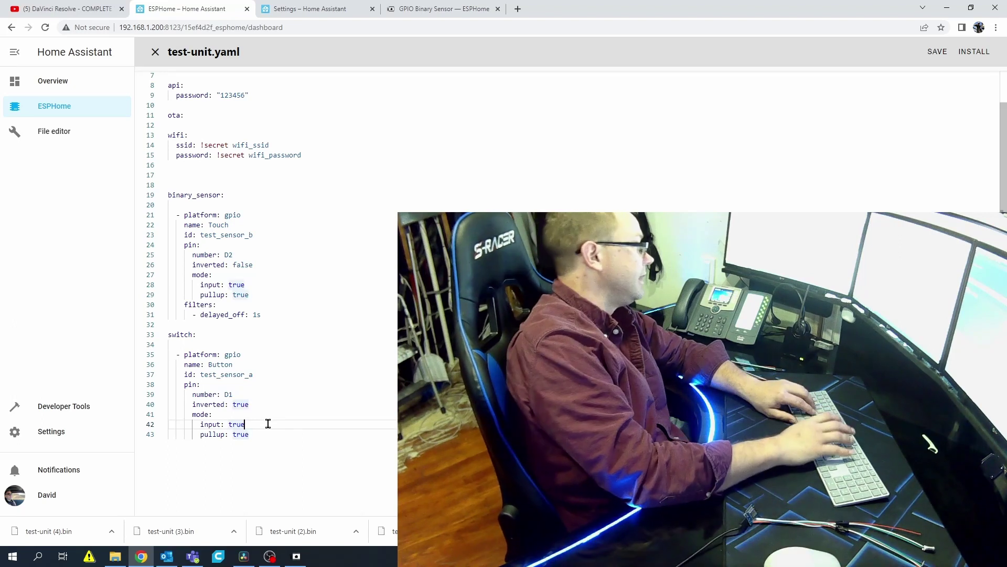
key(BackSpace)
key(BackSpace)
key(BackSpace)
key(BackSpace)
text(fal)
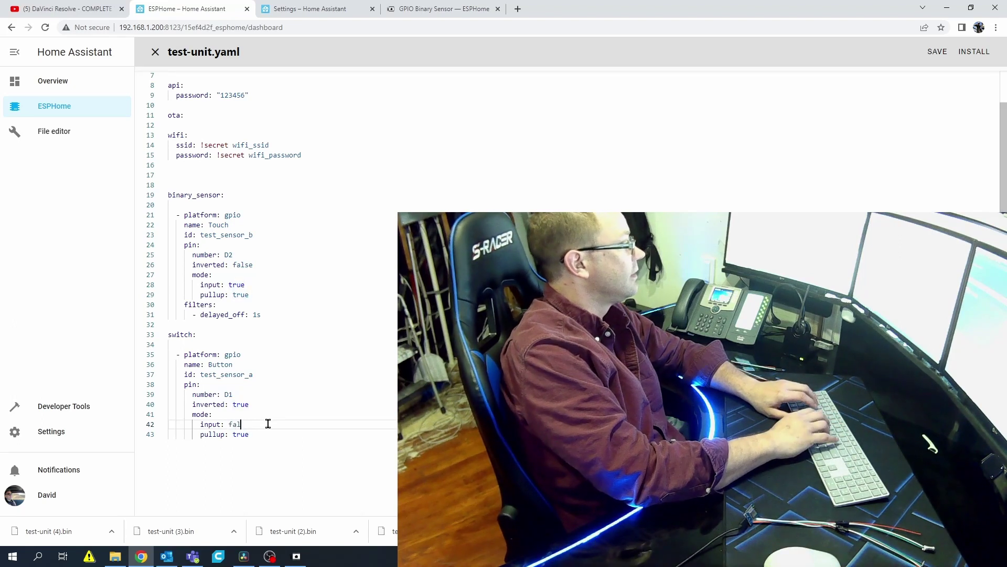
text(se)
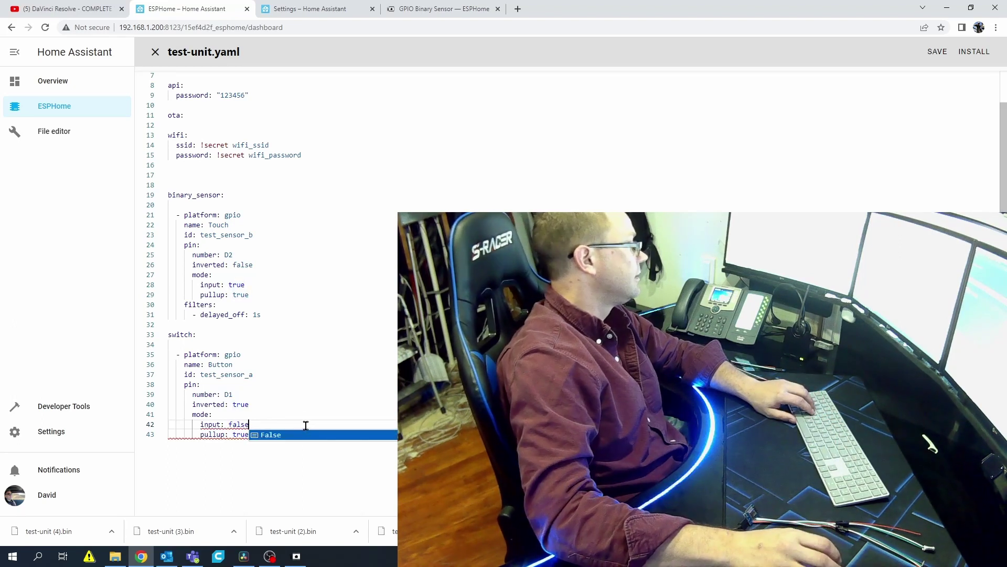
click(303, 425)
click(247, 435)
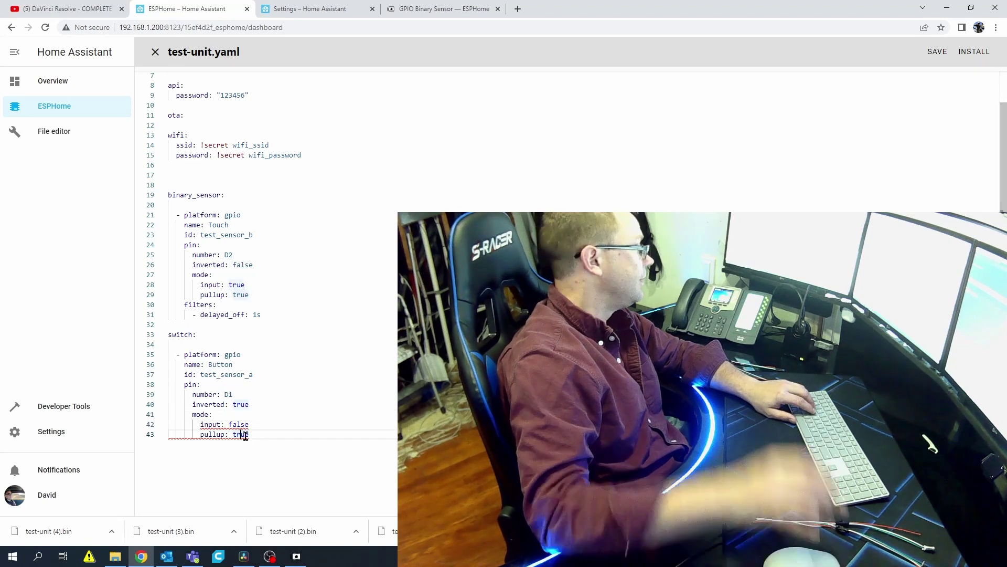
text(fals)
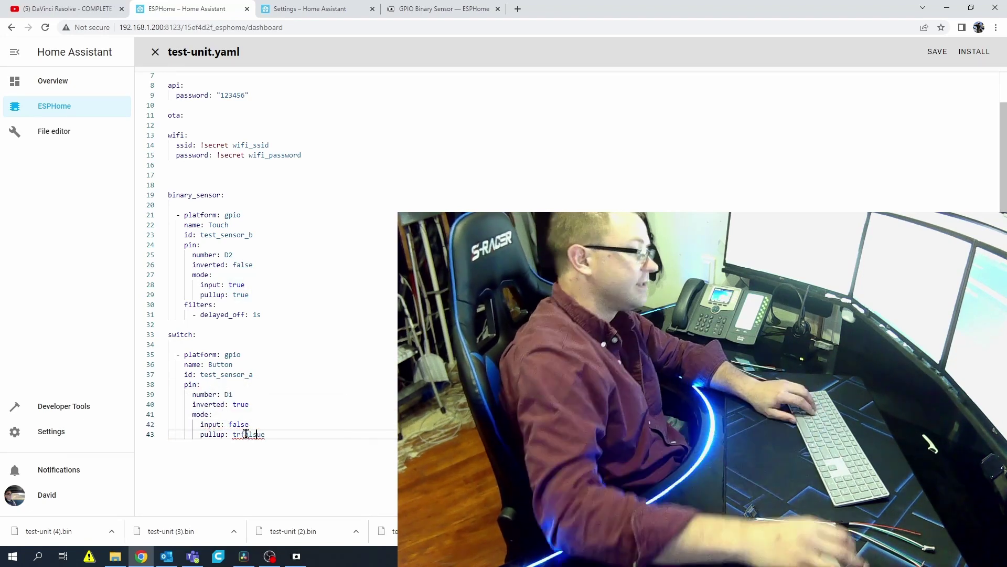
double_click(249, 434)
text(false)
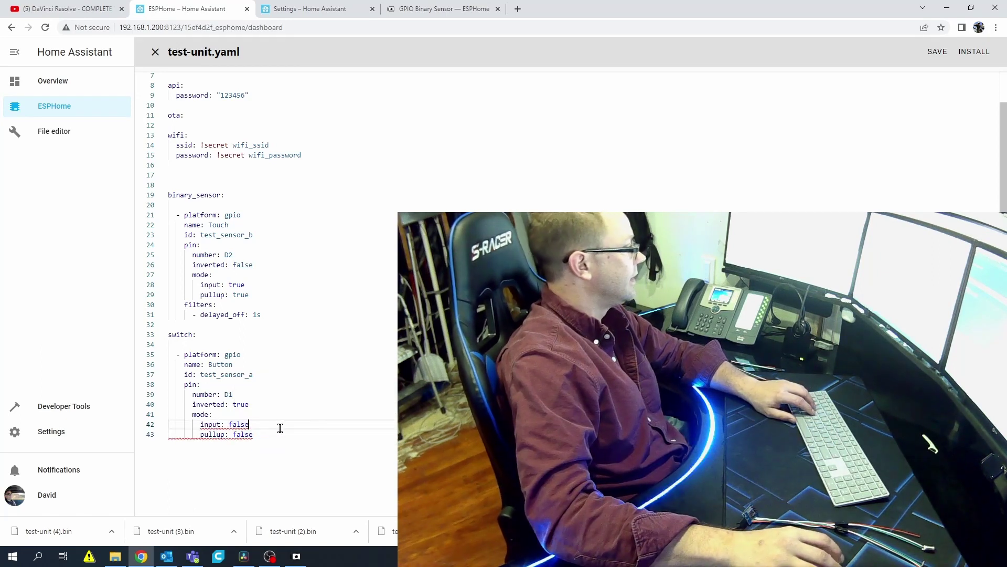
Step: Add an output: true line beneath input: false in Button's pin mode
drag(278, 425, 140, 425)
key(ctrl+c)
key(End)
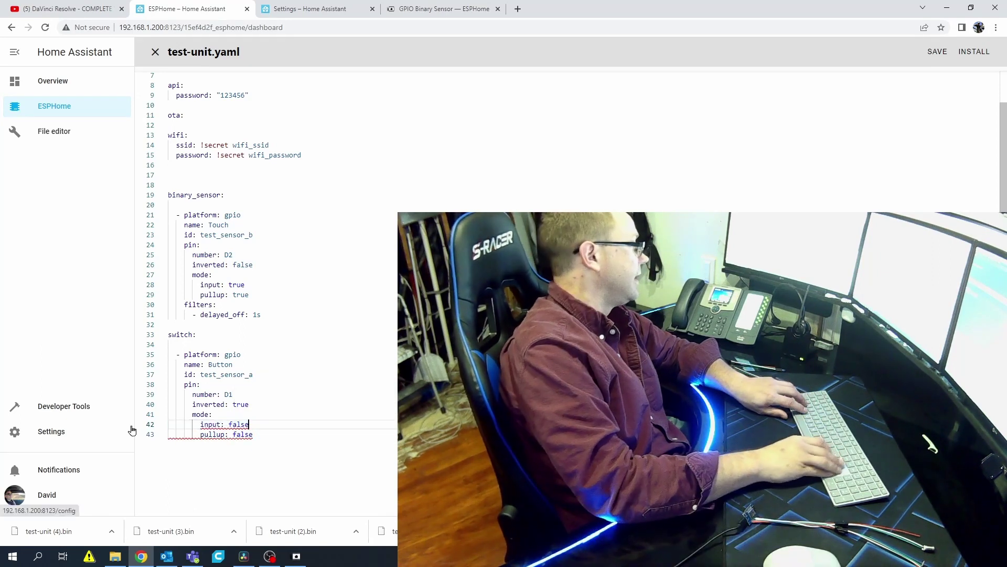
key(Return)
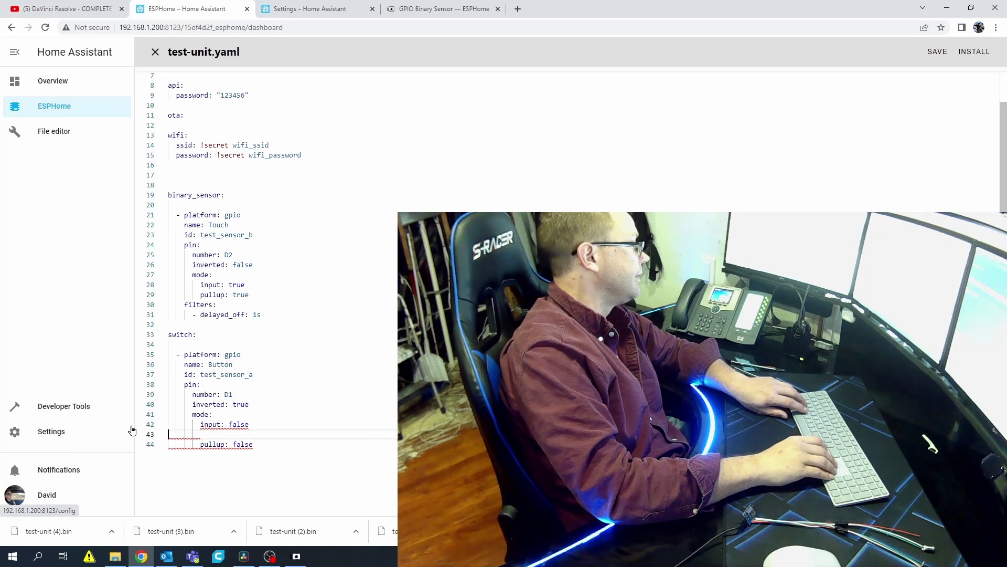
key(ctrl+v)
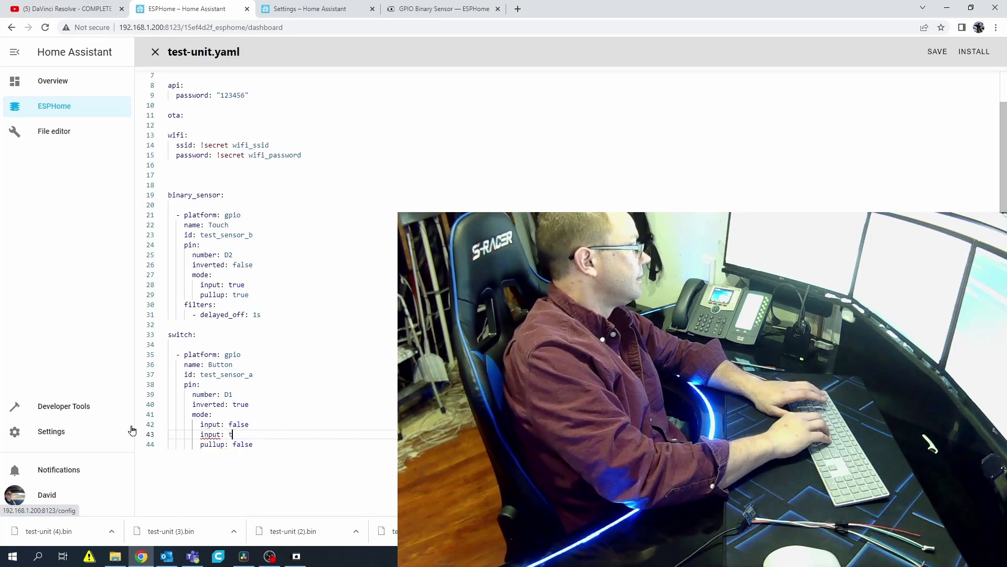
key(BackSpace)
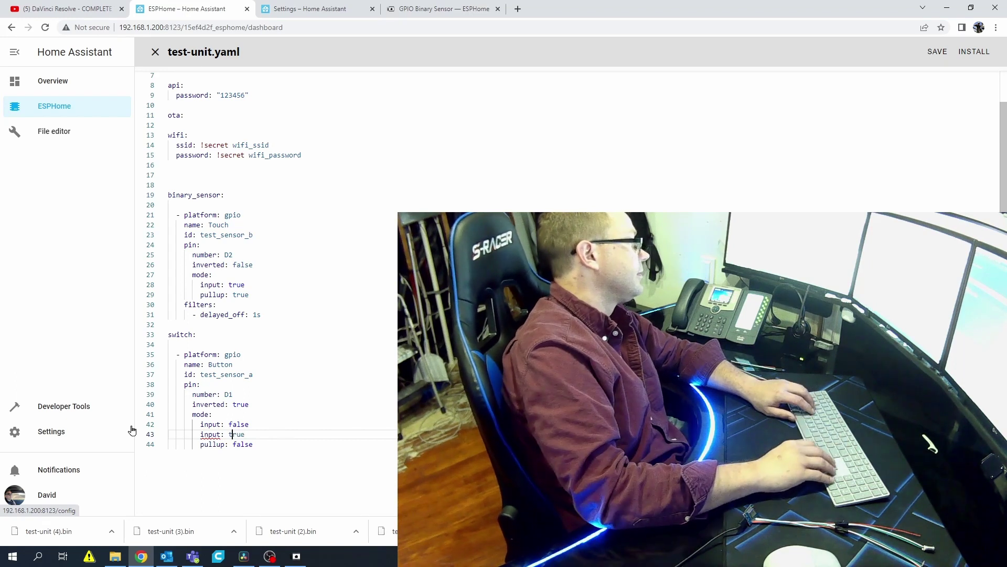
key(BackSpace)
key(BackSpace)
key(BackSpace)
key(BackSpace)
key(BackSpace)
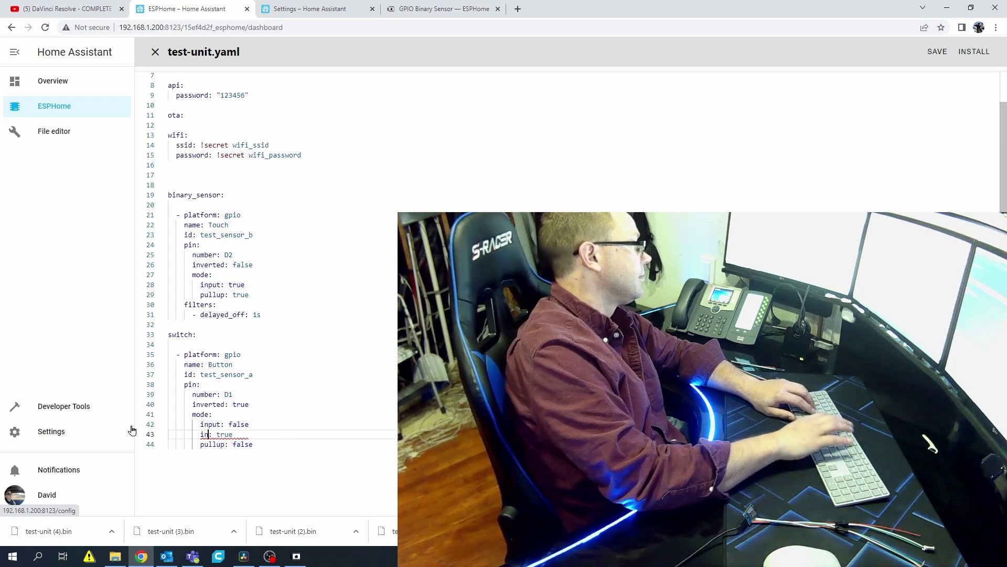
text(output)
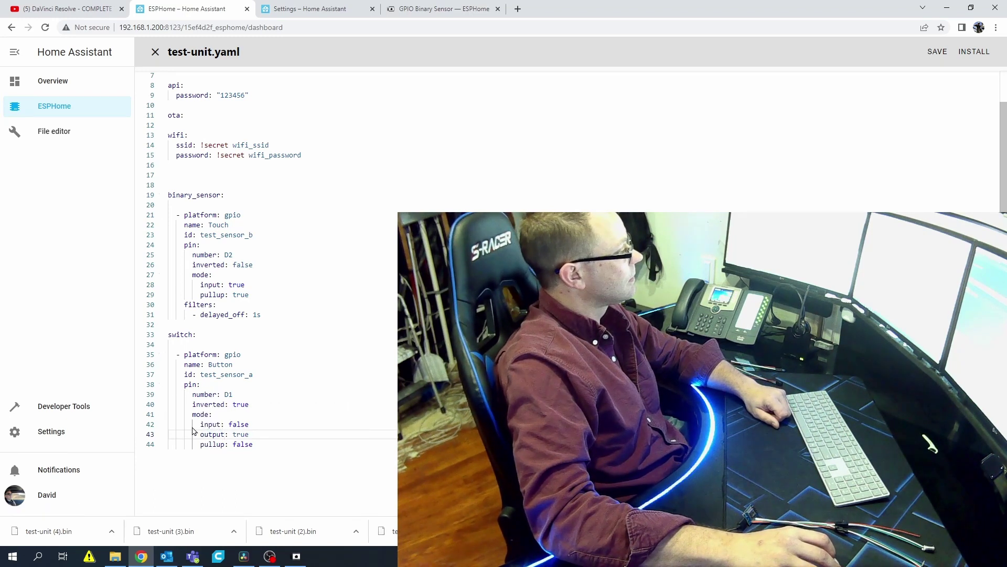
mouse_move(223, 433)
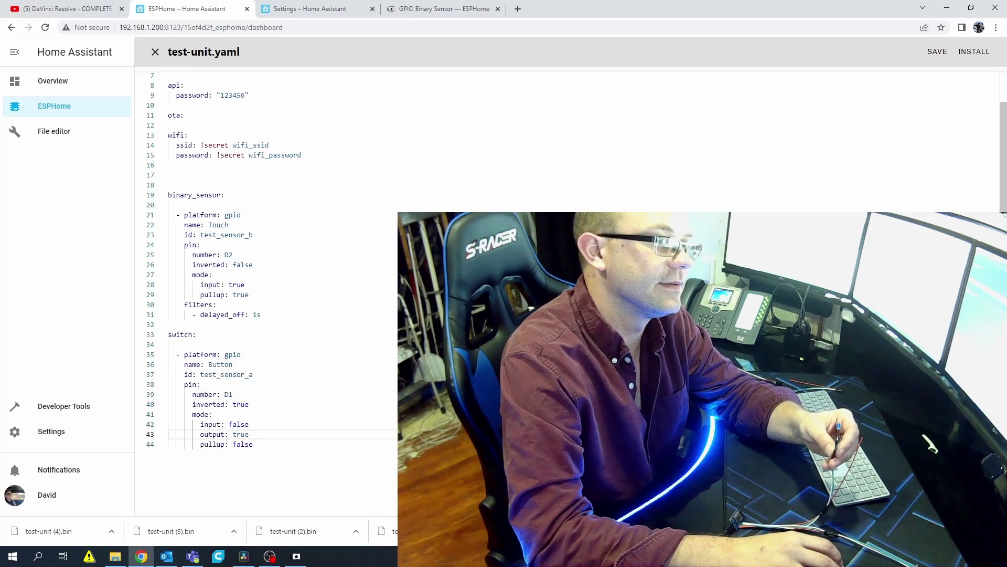
key(alt+Tab)
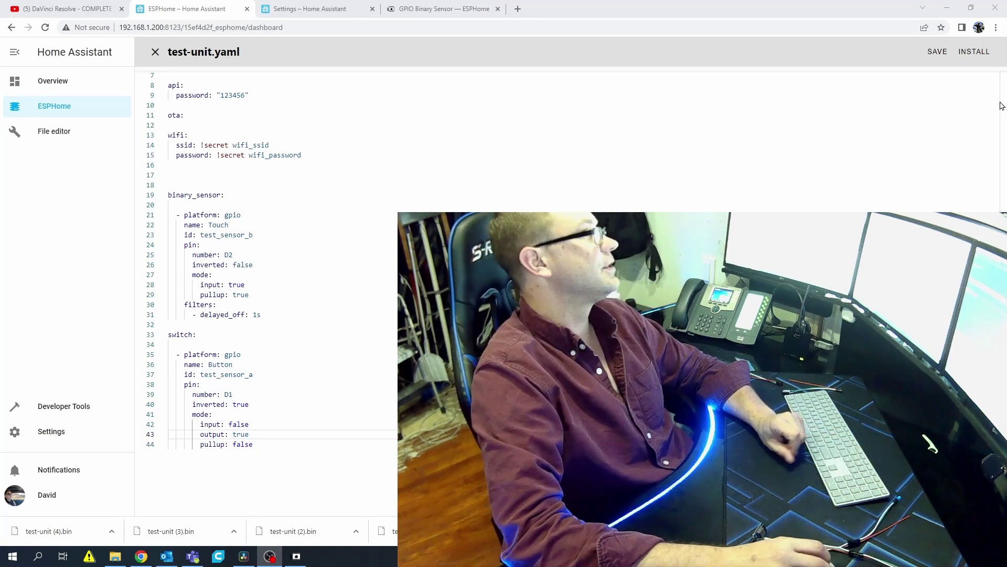
Step: Save test-unit.yaml, install it wirelessly to test-unit, and close the log after OTA success
click(935, 52)
click(974, 52)
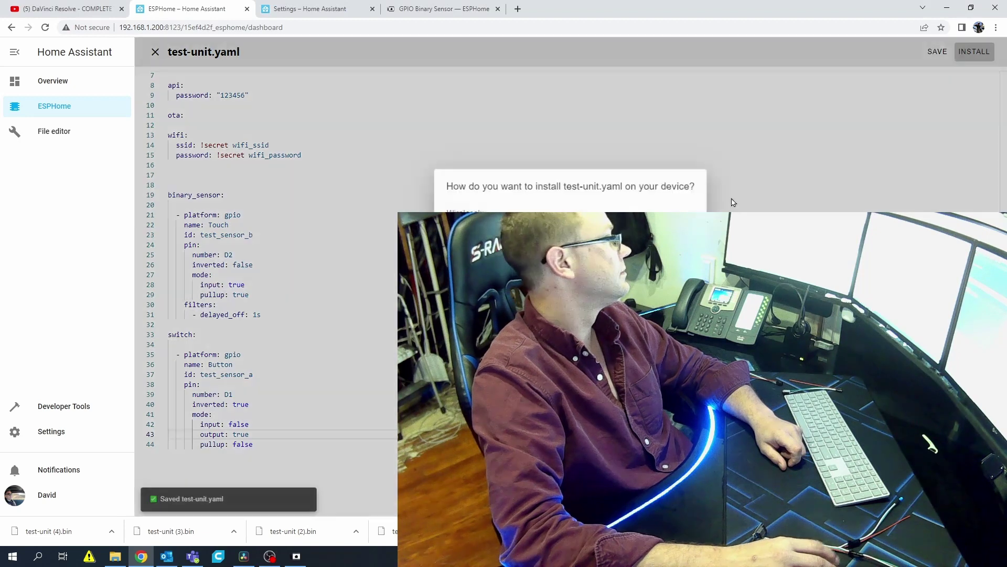
click(520, 212)
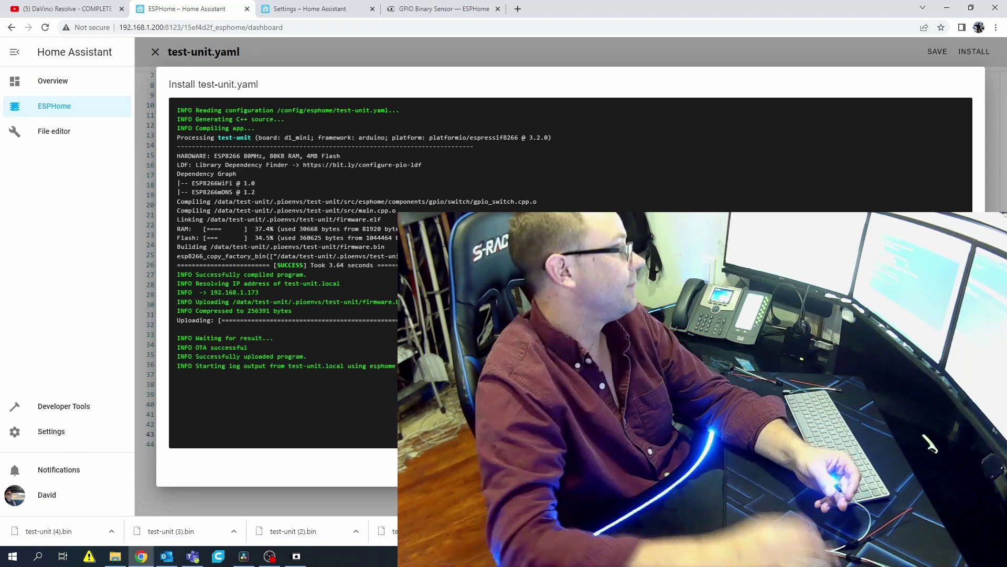
key(Escape)
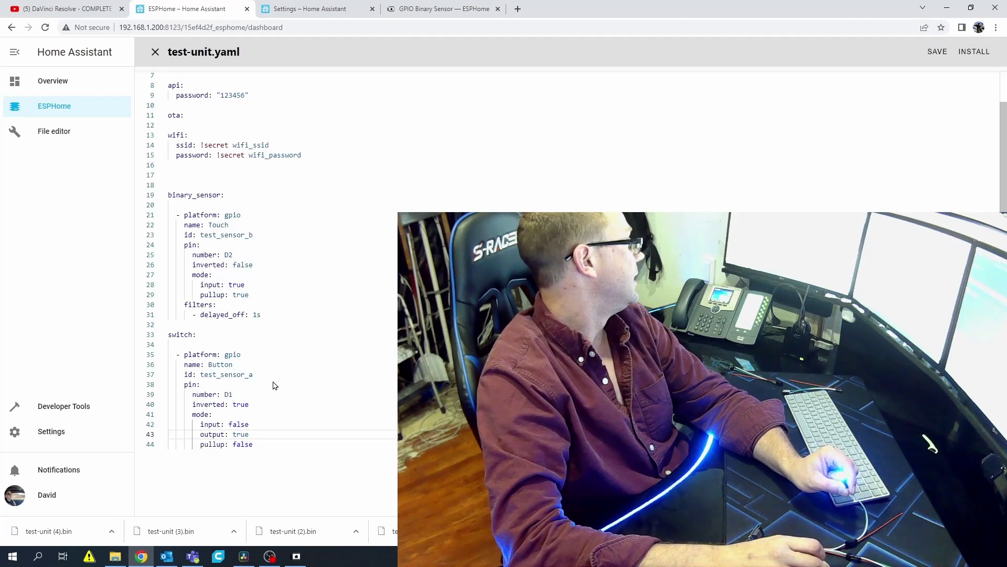
Step: Change the Button switch's inverted value on line 40 from true to false
double_click(249, 404)
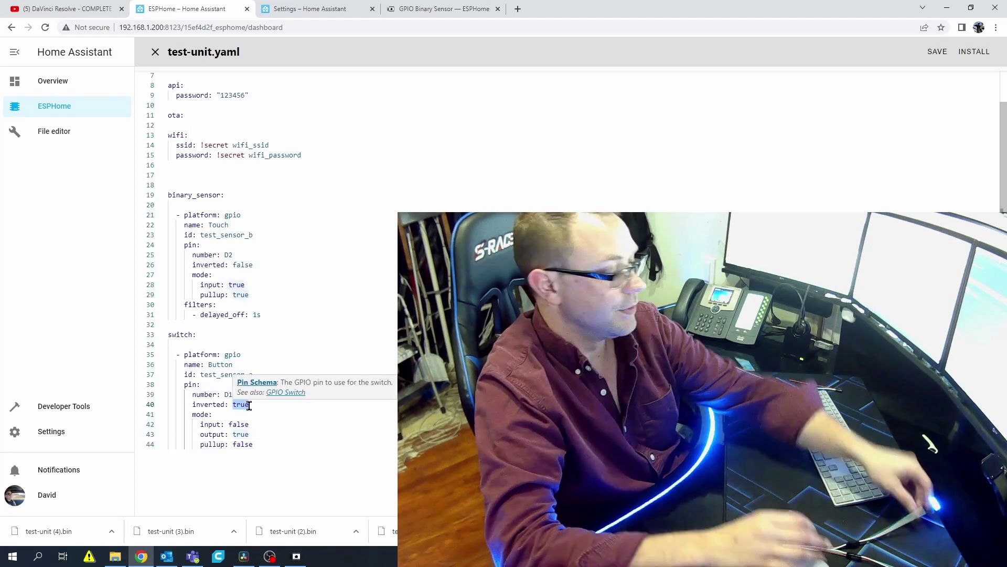
text(true)
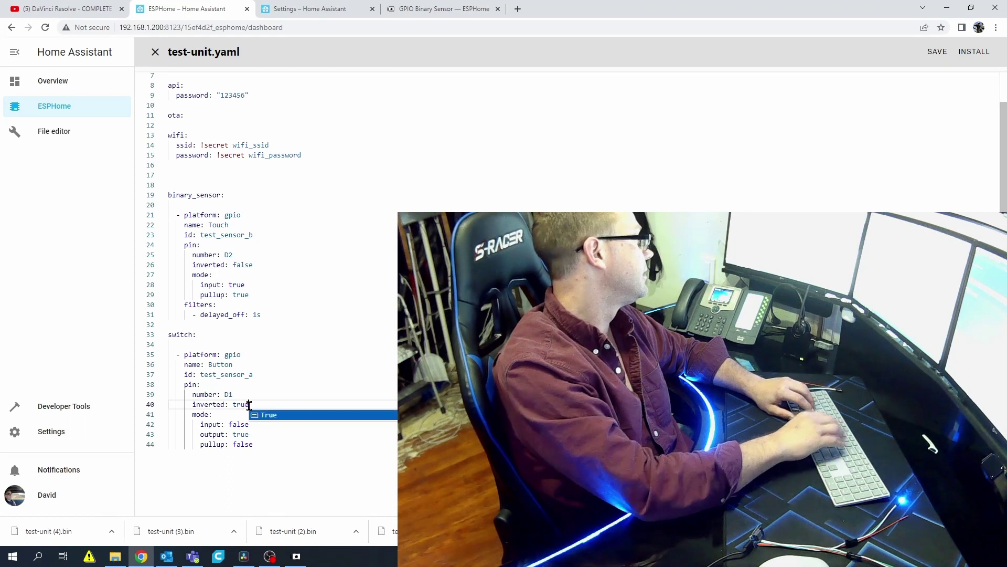
key(BackSpace)
key(BackSpace)
key(BackSpace)
key(BackSpace)
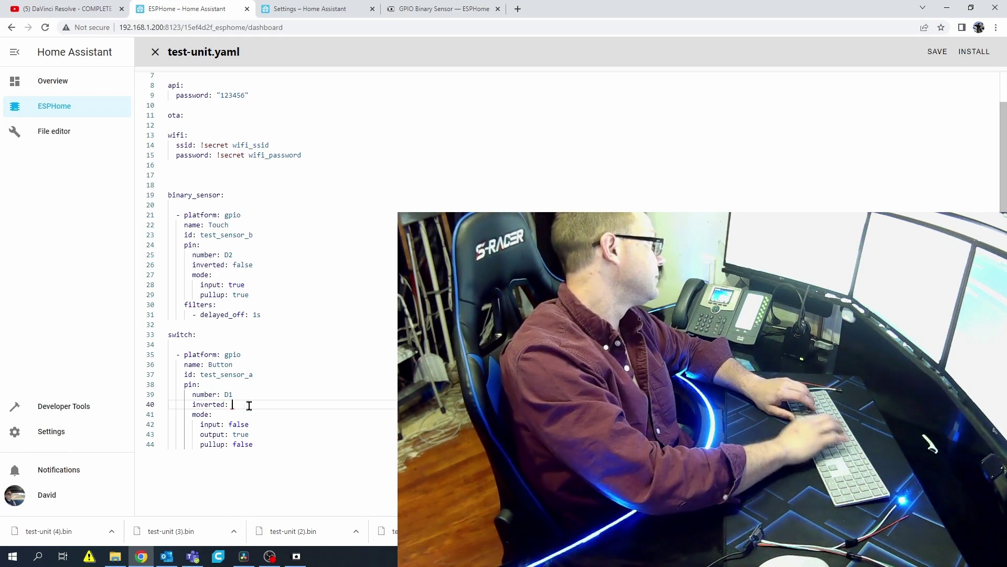
text(false)
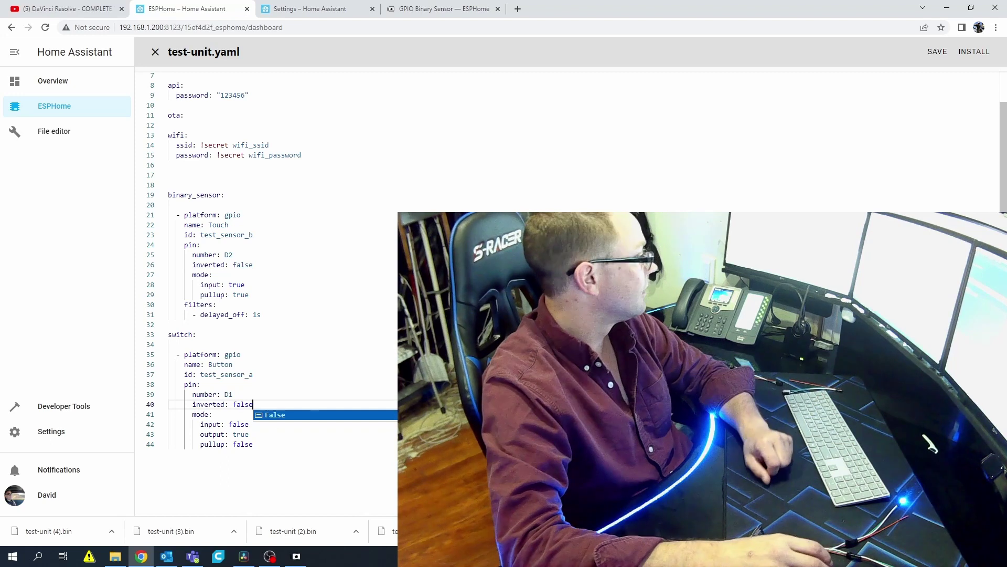
click(230, 364)
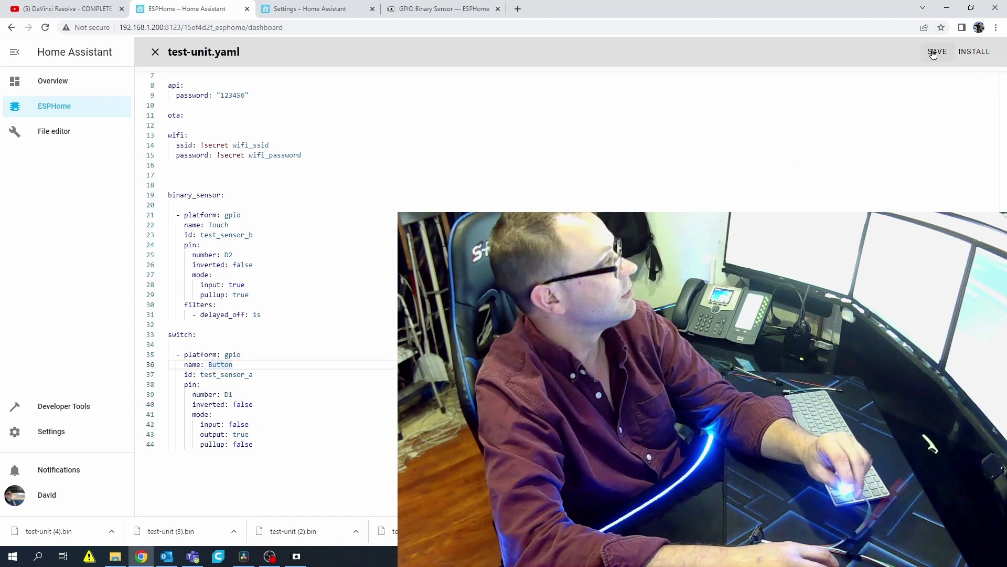
Step: Save and reinstall the config wirelessly, then view the test-unit device page
click(933, 53)
click(977, 52)
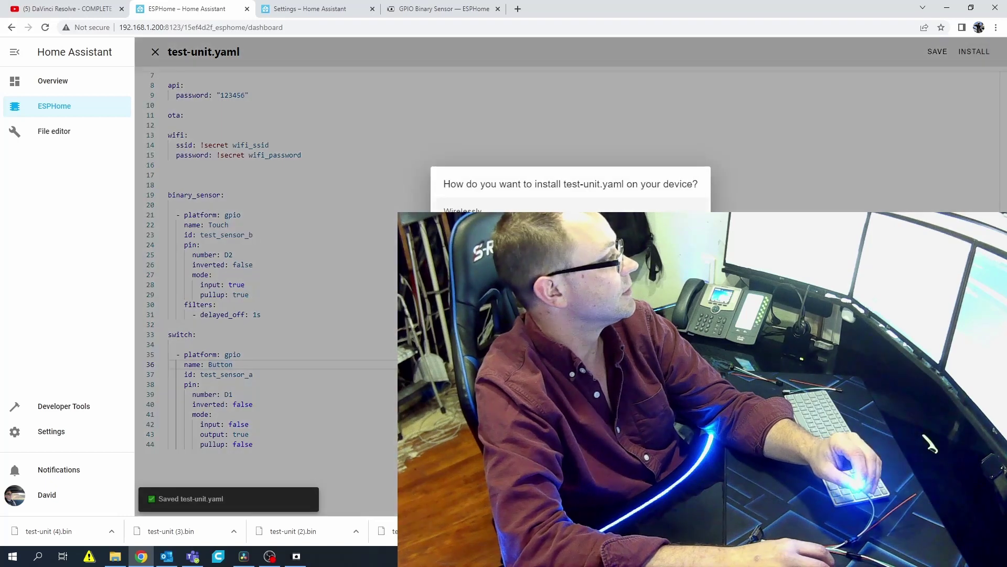
click(465, 211)
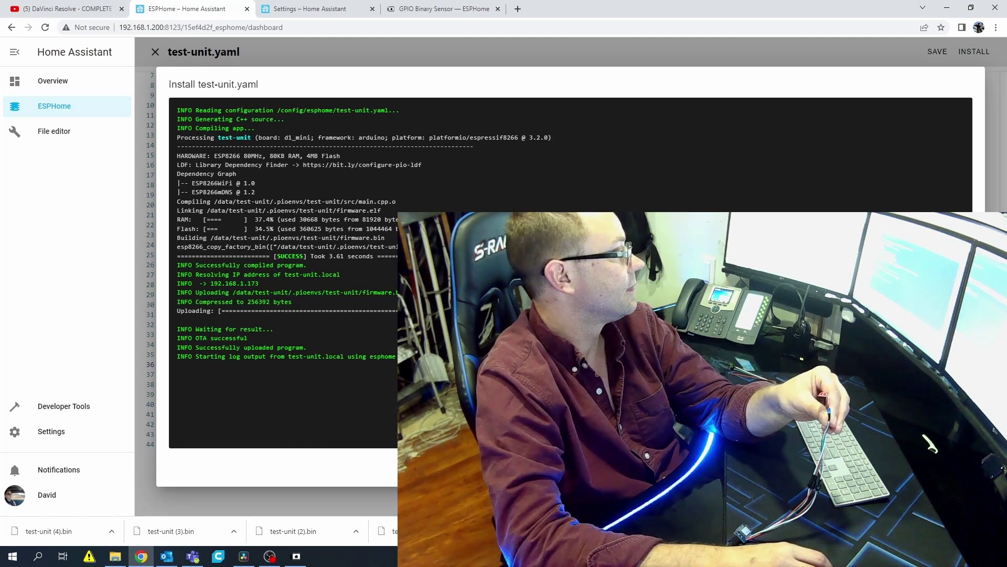
click(308, 7)
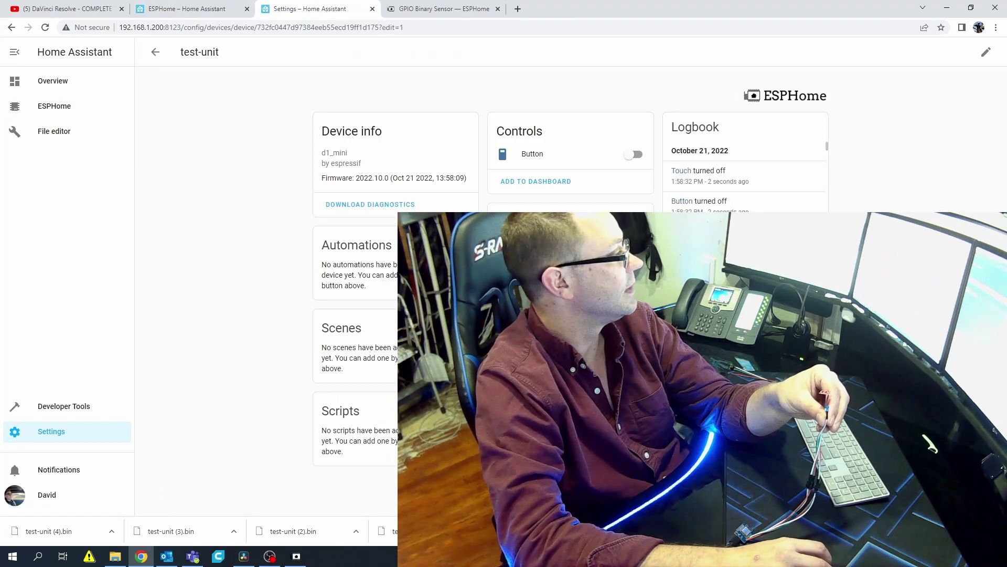
Step: Open and close the binary_sensor.button settings, then toggle Button on and off three times
click(531, 154)
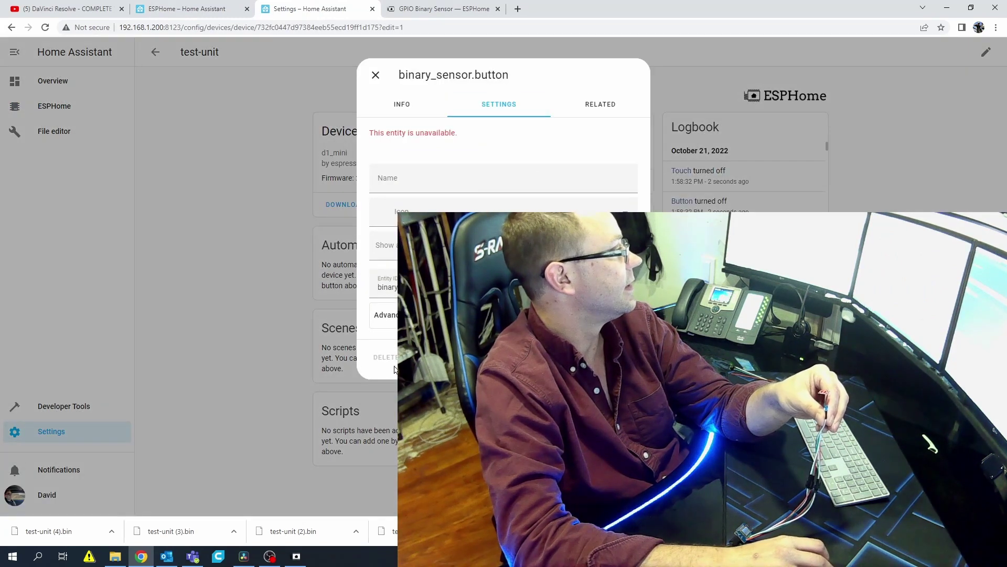
click(375, 75)
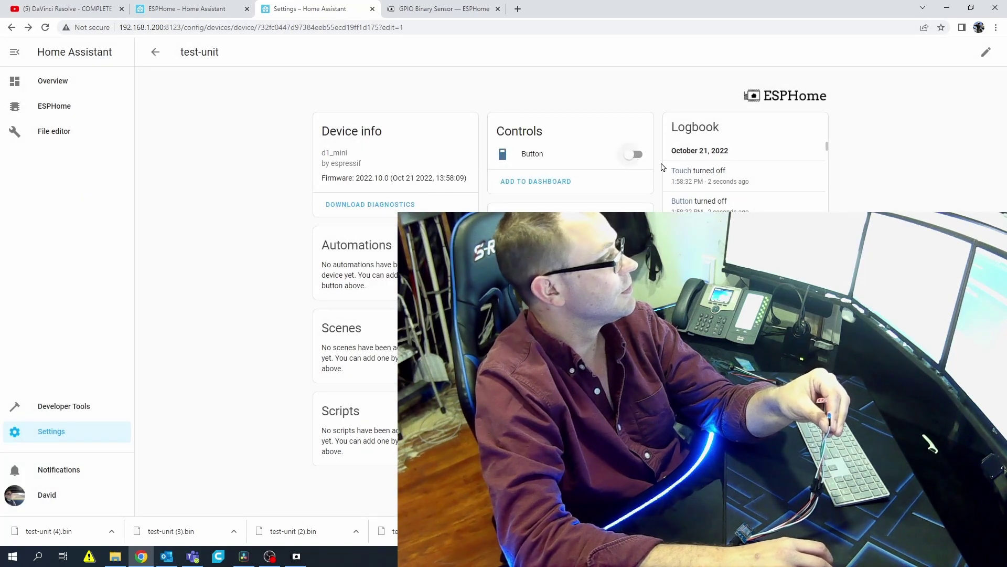
click(641, 160)
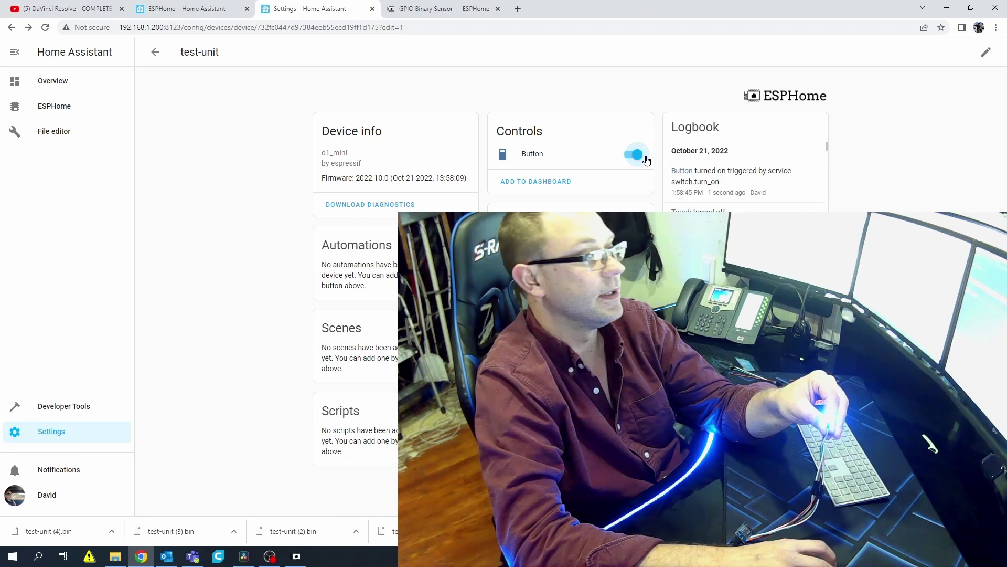
click(645, 158)
click(644, 157)
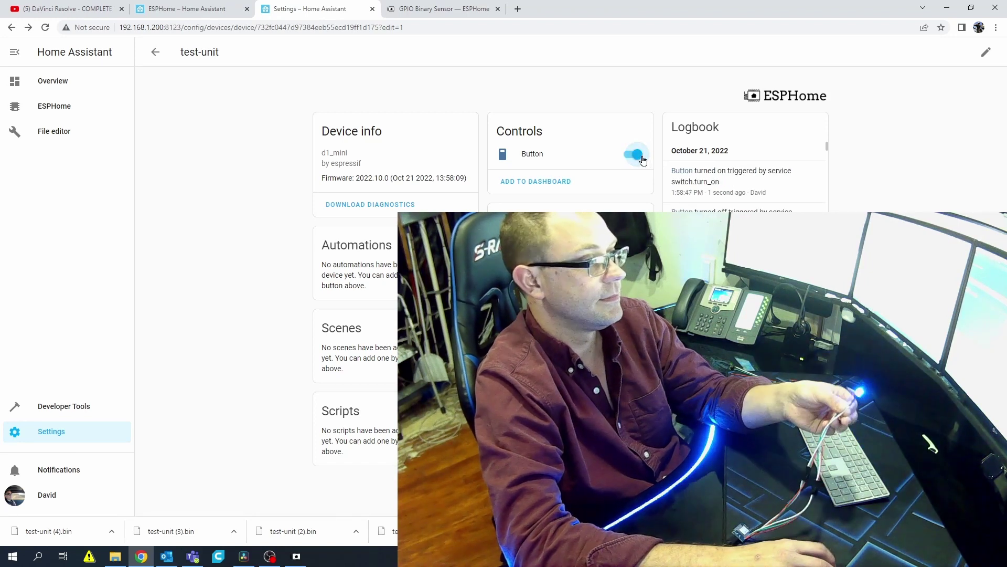
click(643, 157)
click(643, 158)
click(642, 158)
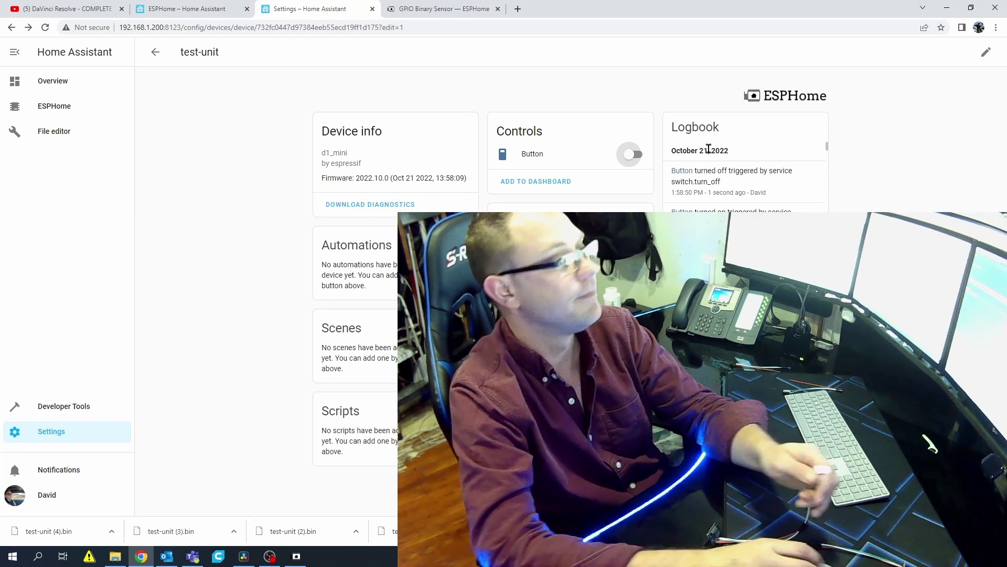
Step: Toggle the Button switch on and off three more times, leaving it off
click(637, 161)
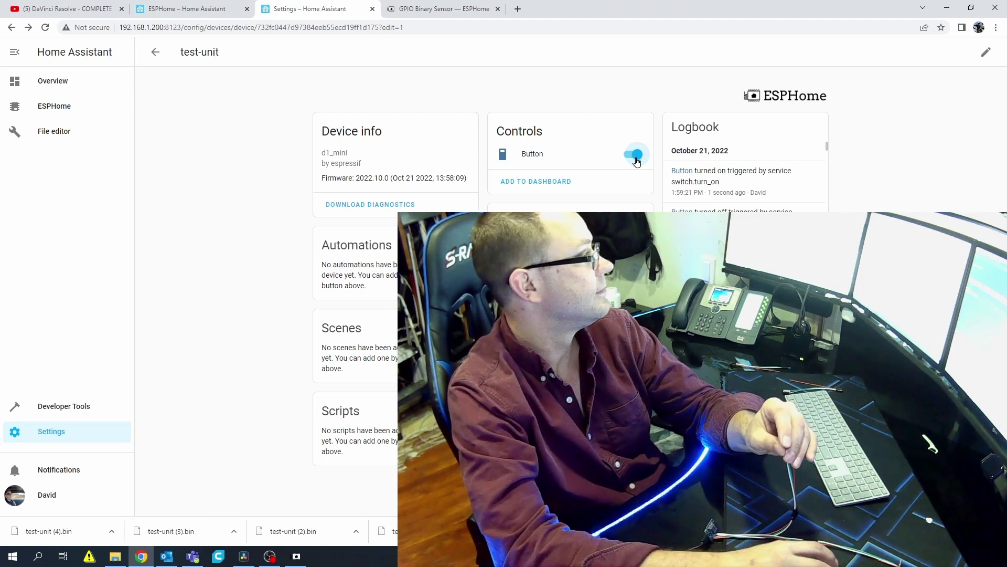
click(637, 161)
click(637, 161)
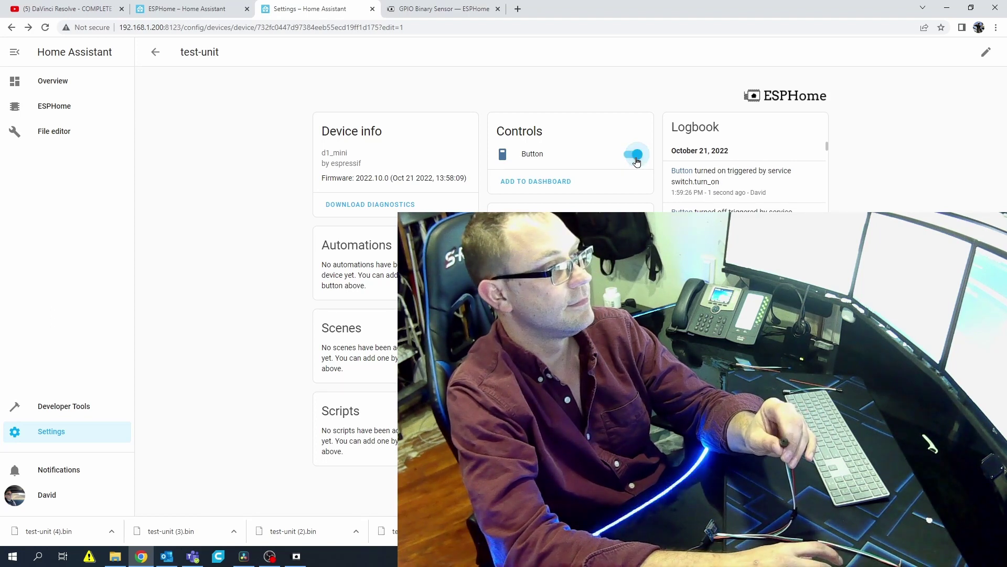
click(637, 160)
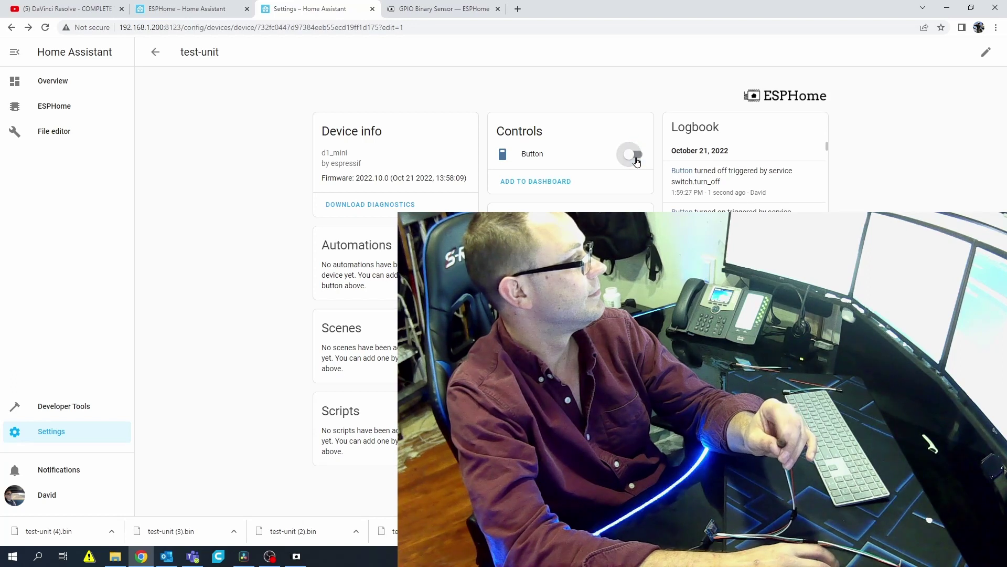
click(637, 161)
click(637, 161)
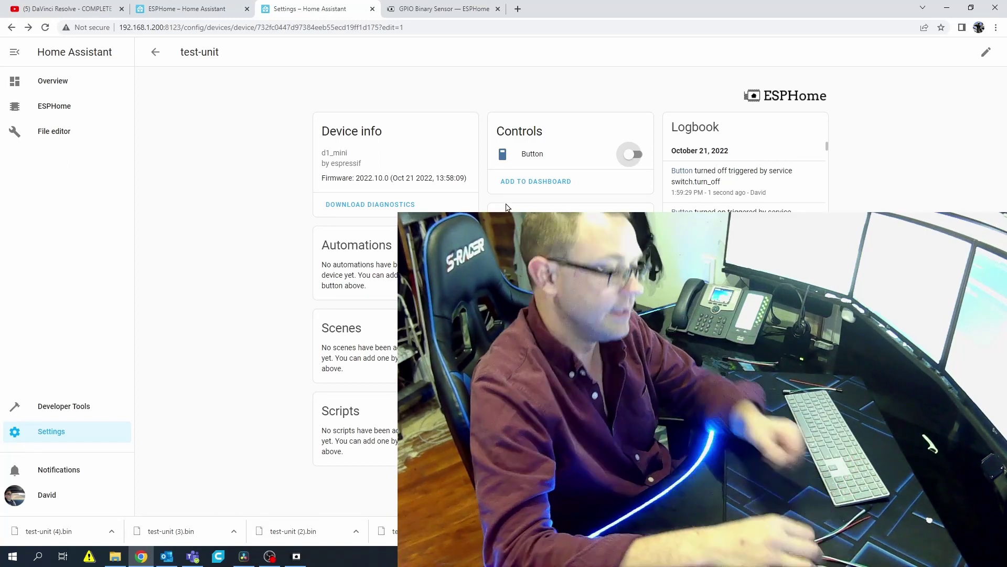
Step: After checking the device log, add on_press: and then: lines below Touch's delayed_off filter
click(187, 9)
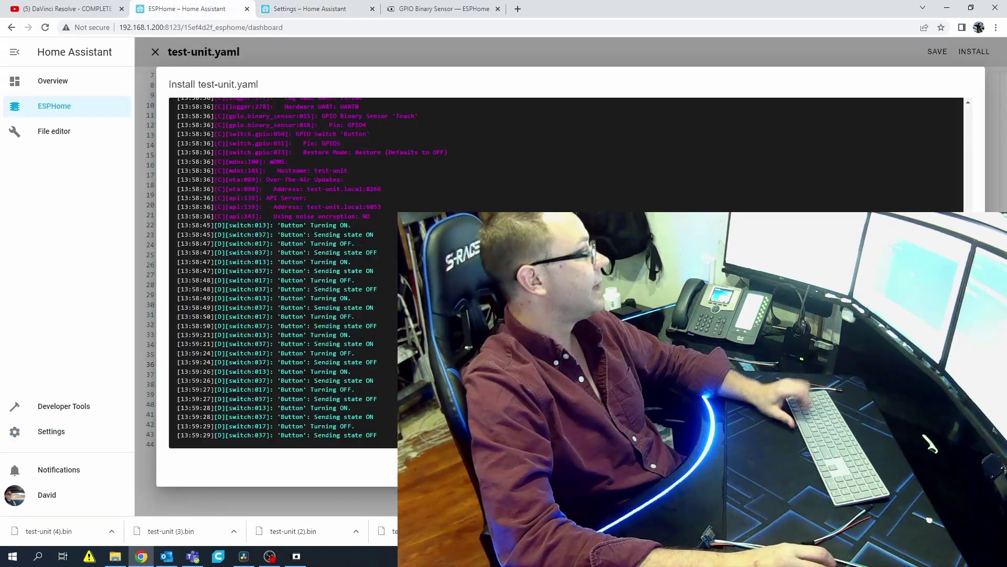
key(Escape)
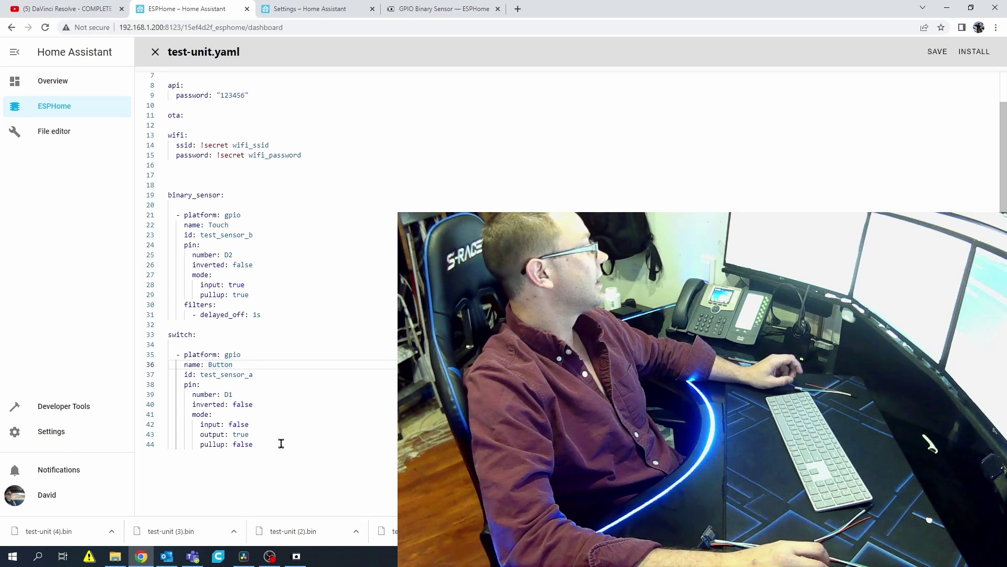
click(287, 317)
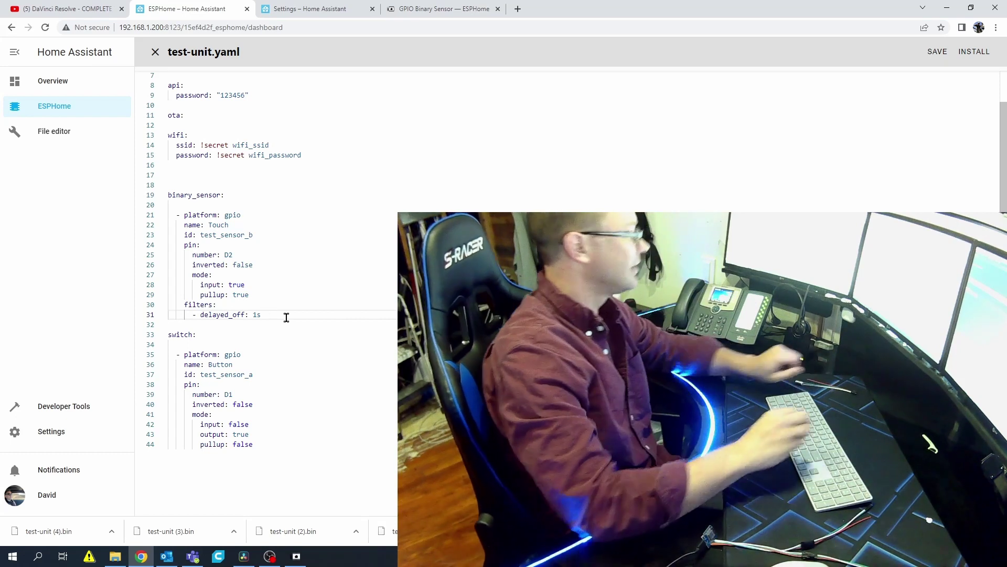
key(Return)
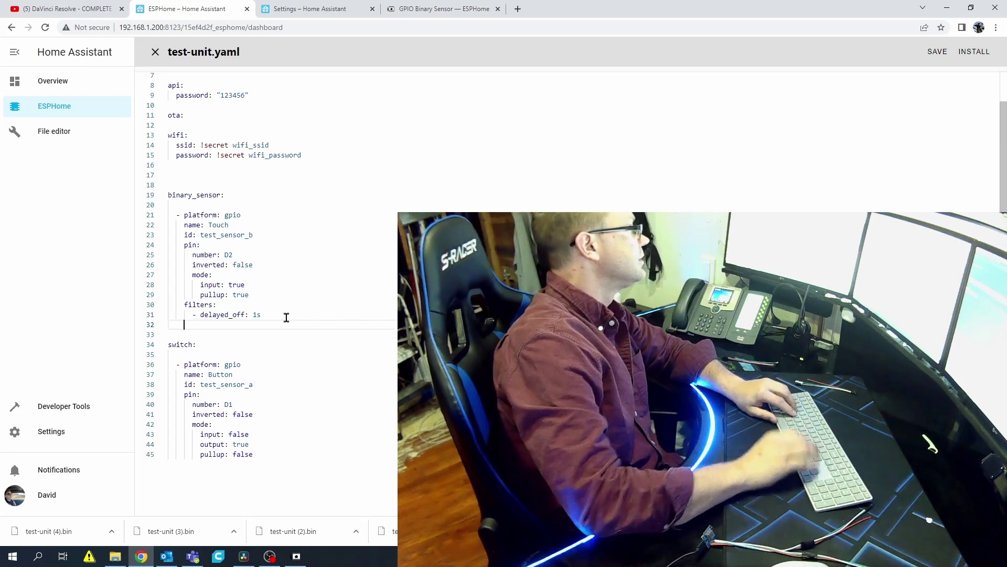
text(on)
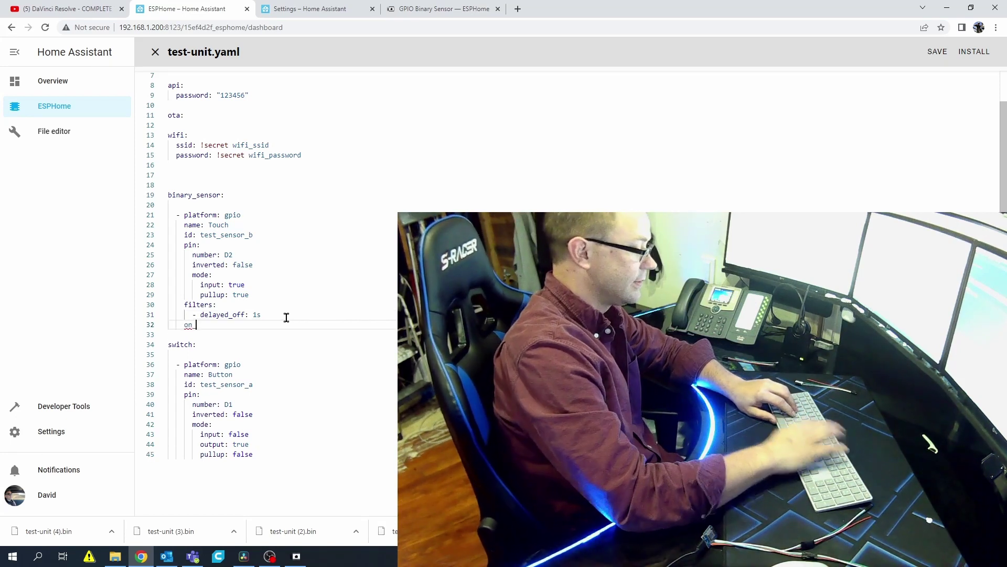
text(_stat)
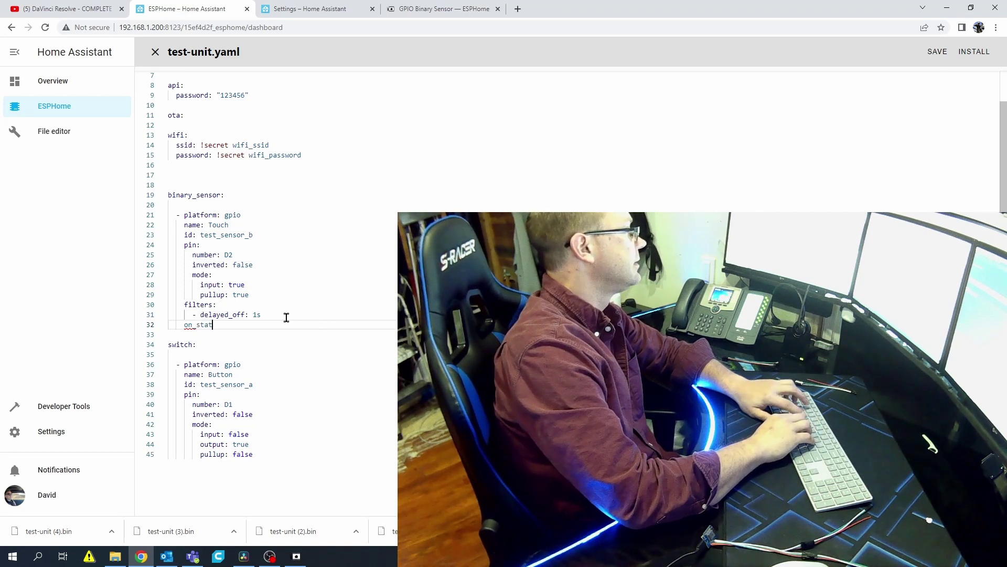
text(e_one)
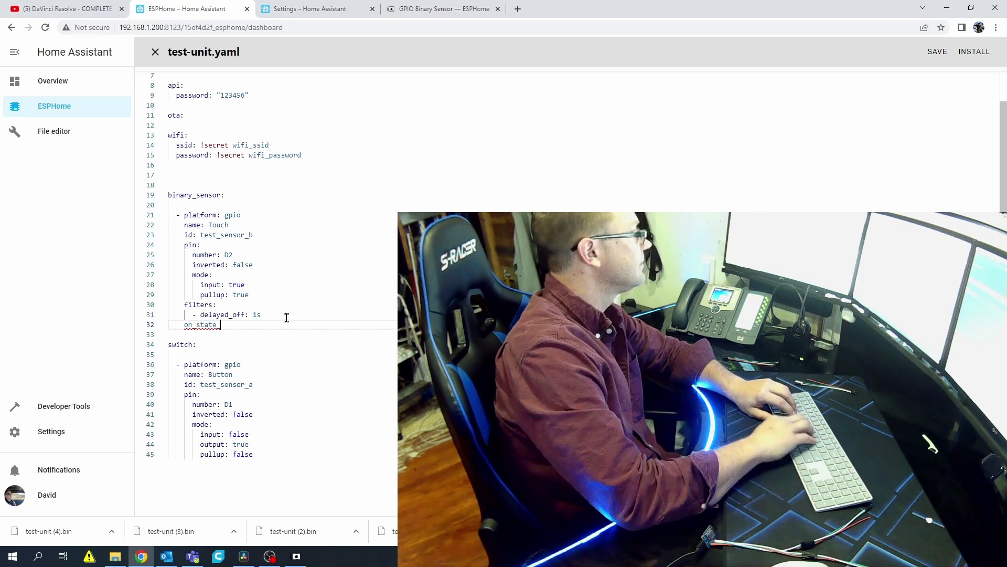
key(BackSpace)
key(BackSpace)
key(BackSpace)
key(BackSpace)
key(BackSpace)
key(BackSpace)
key(BackSpace)
key(BackSpace)
key(BackSpace)
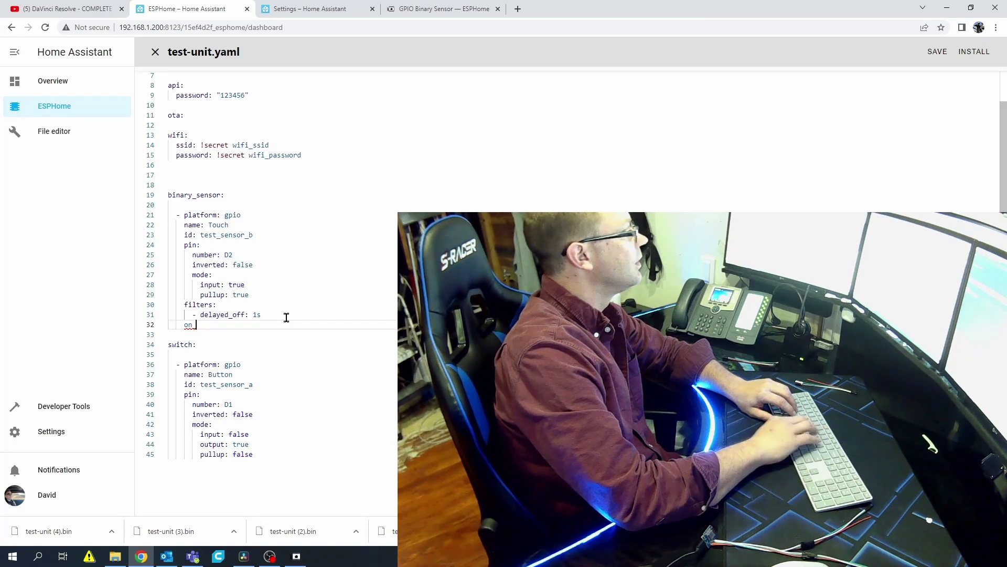
text(press)
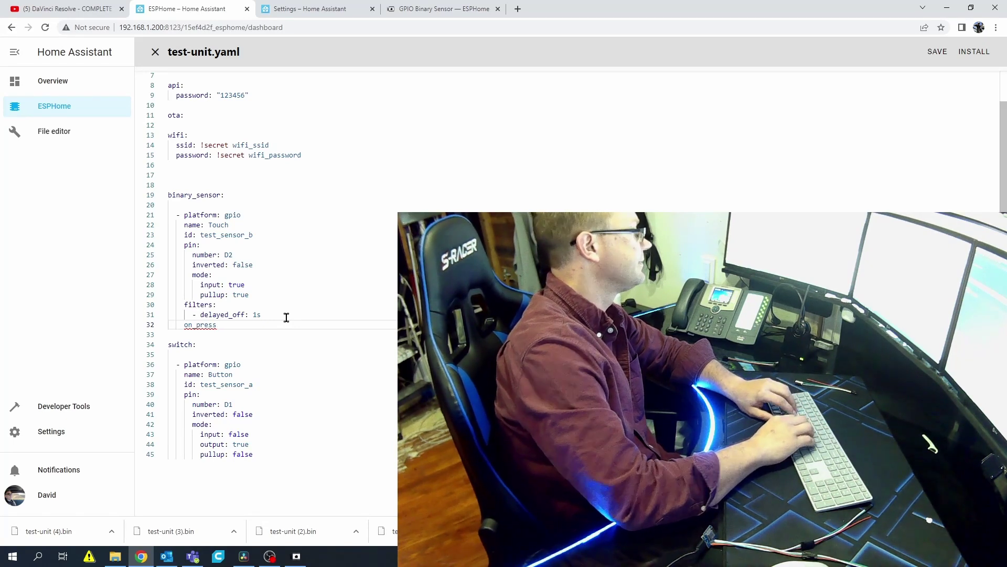
text(:)
key(Return)
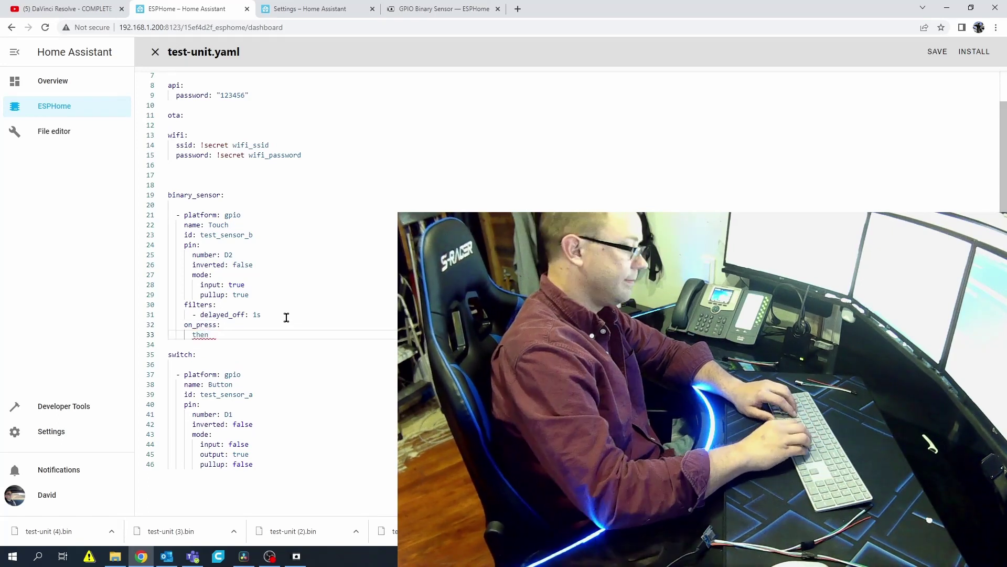
text(:)
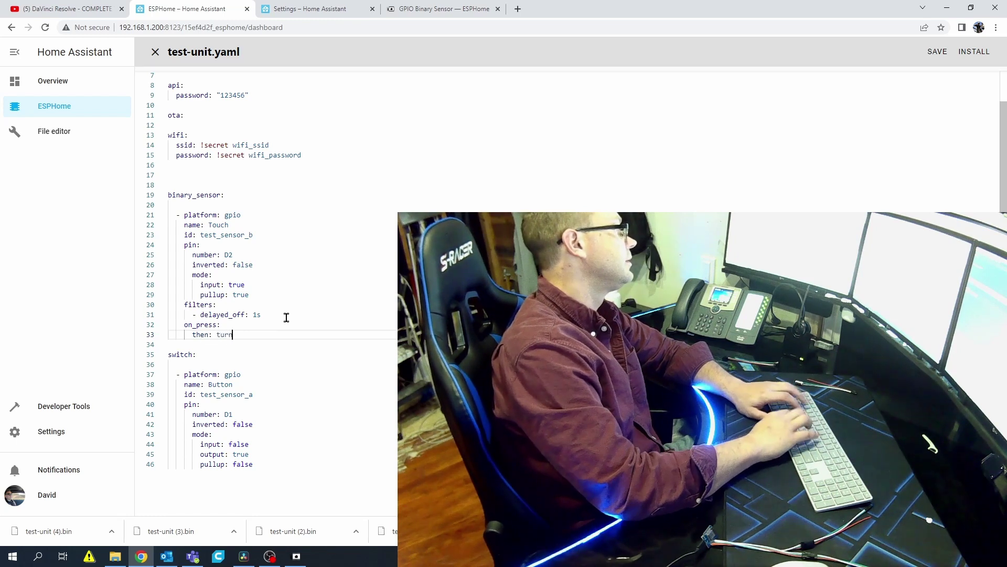
key(Return)
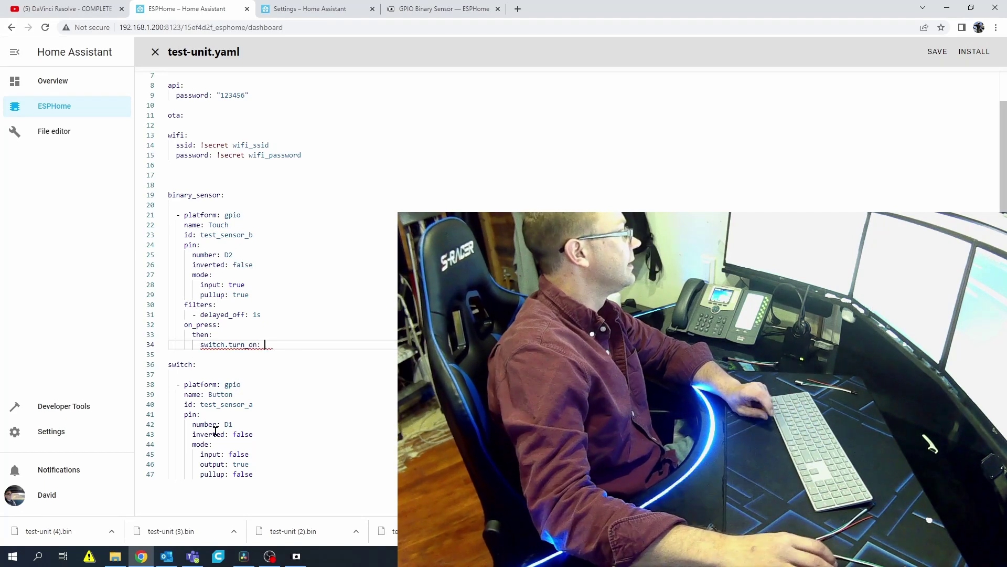
Step: Copy test_sensor_a, make the '- switch.turn_on:' action, and duplicate that line
double_click(224, 407)
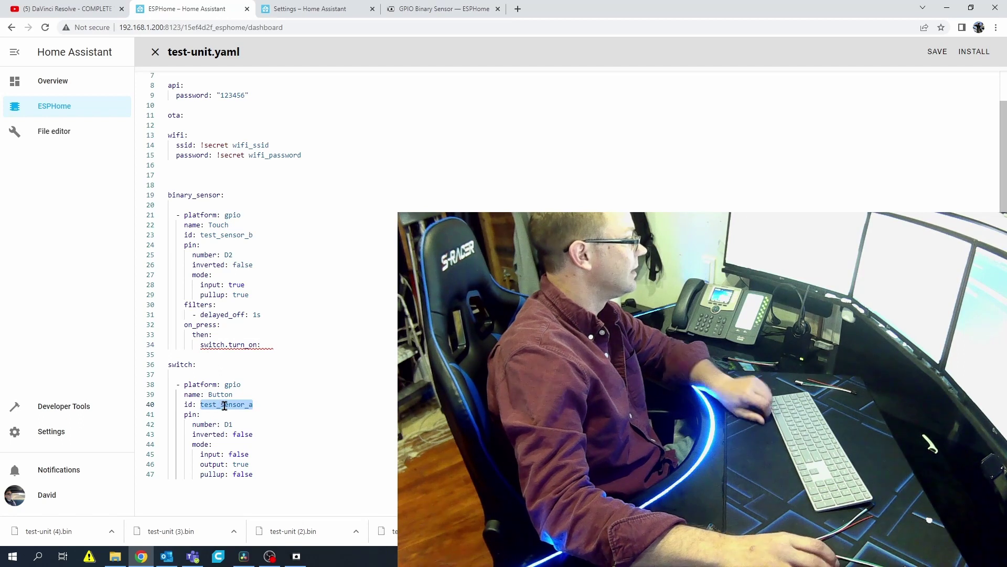
click(286, 345)
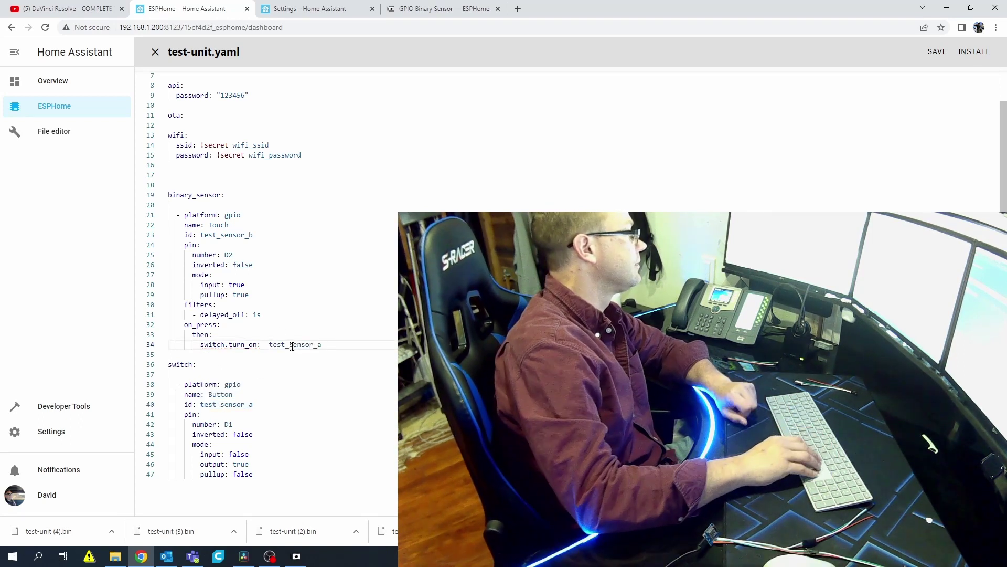
click(196, 342)
text(-)
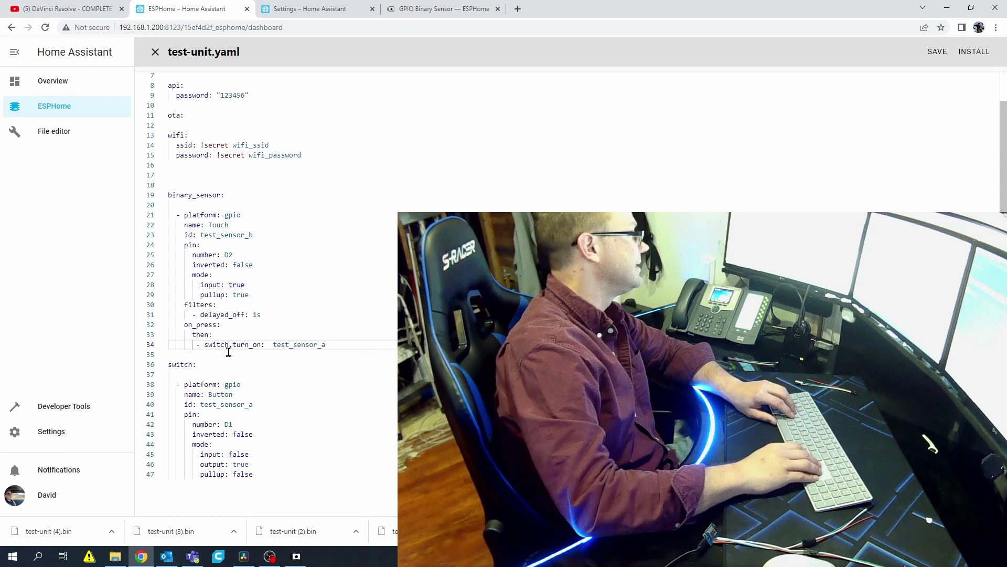
click(329, 345)
click(152, 345)
key(ctrl+c)
key(End)
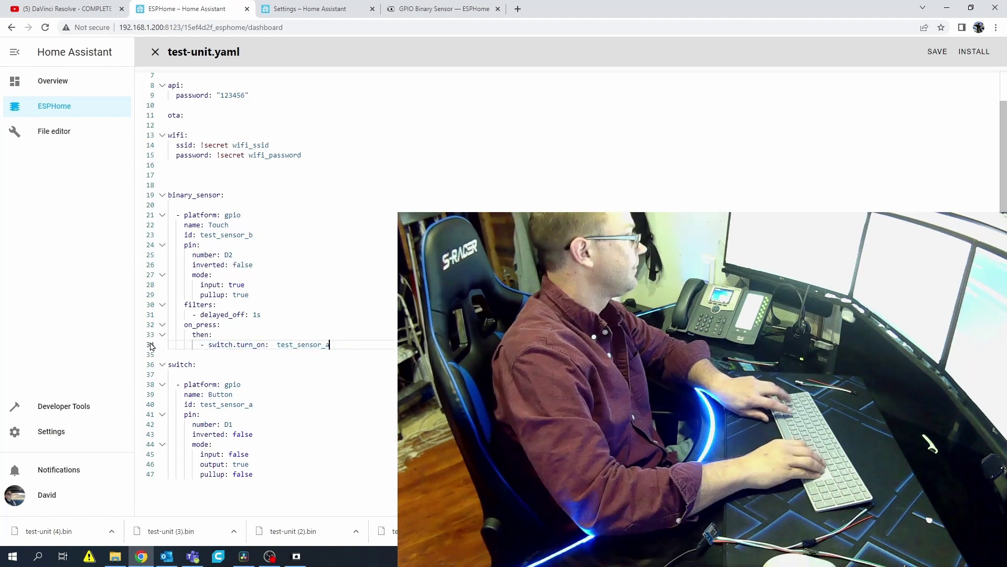
key(Return)
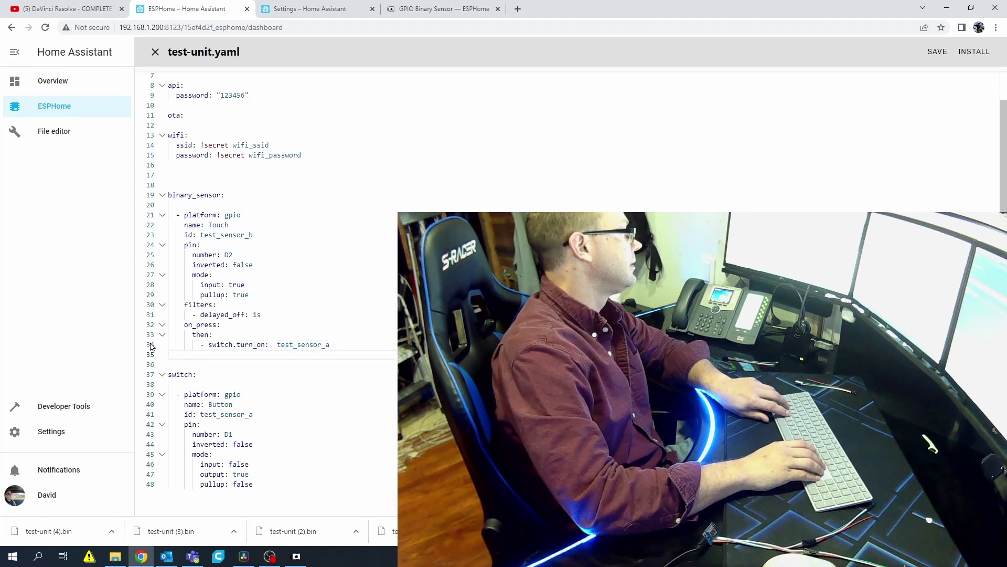
key(Return)
key(ctrl+v)
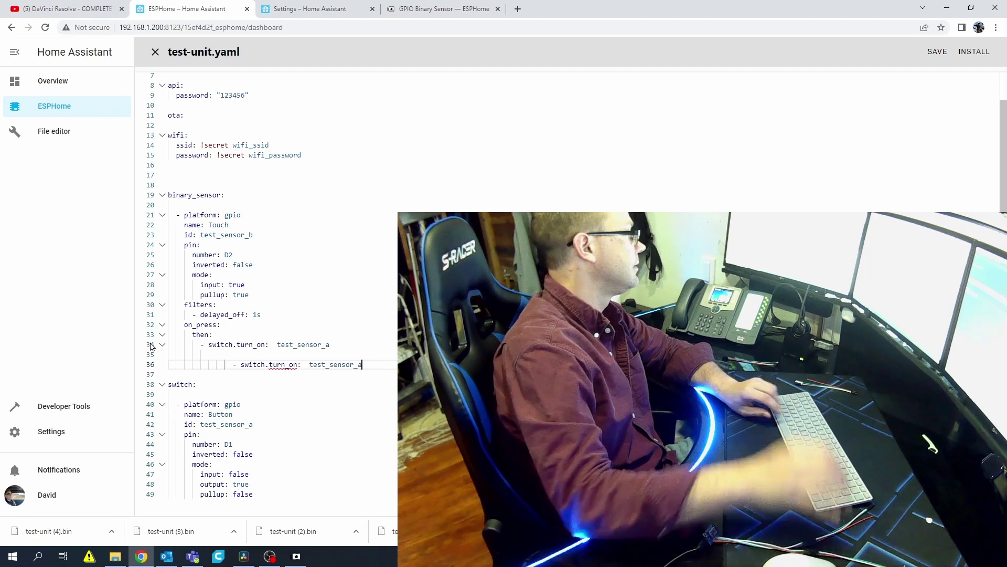
Step: Turn the duplicate into switch.turn_off, insert '- delay: 5s' between them, and copy the block
click(227, 366)
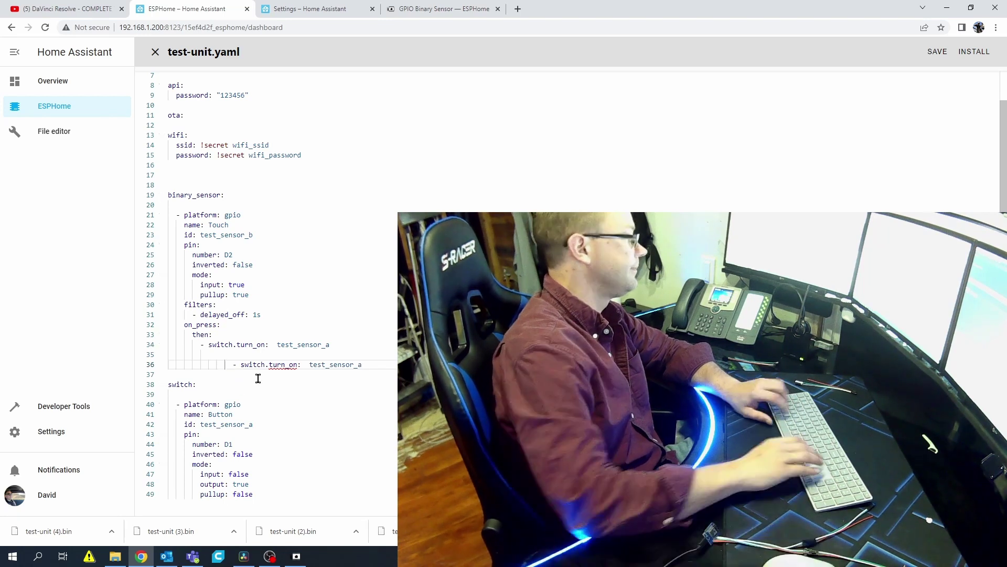
key(BackSpace)
key(BackSpace)
key(BackSpace)
key(BackSpace)
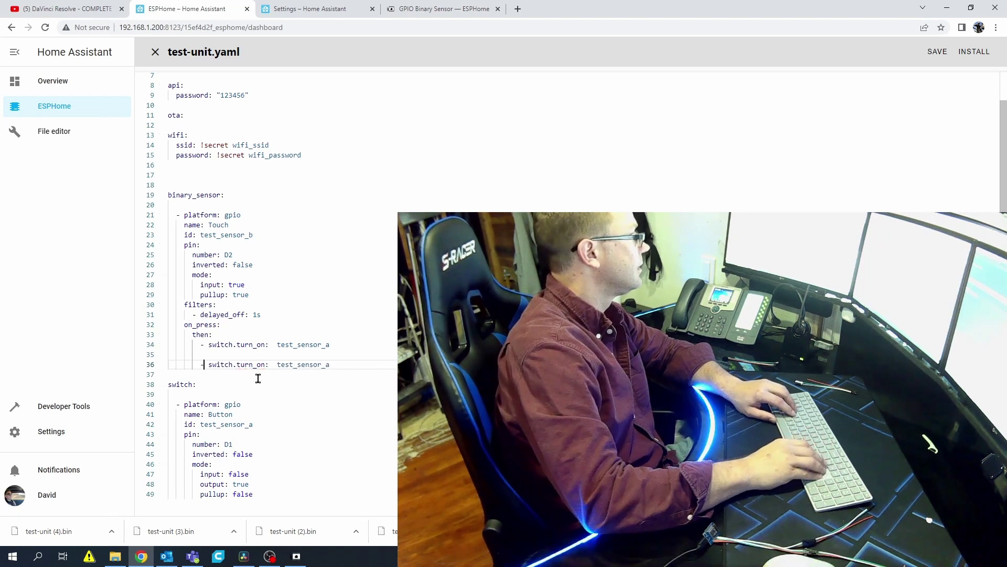
key(BackSpace)
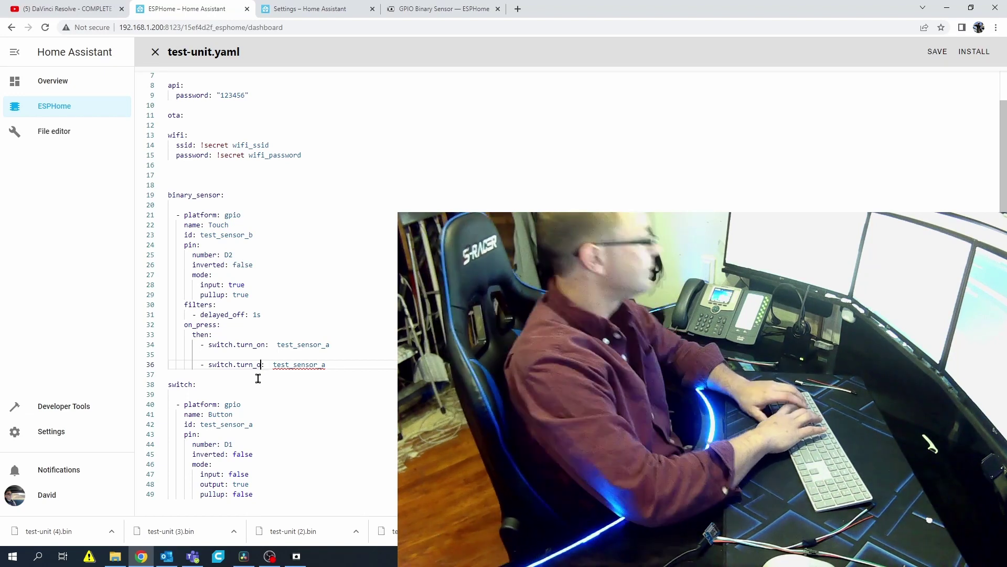
text(ff)
key(Up)
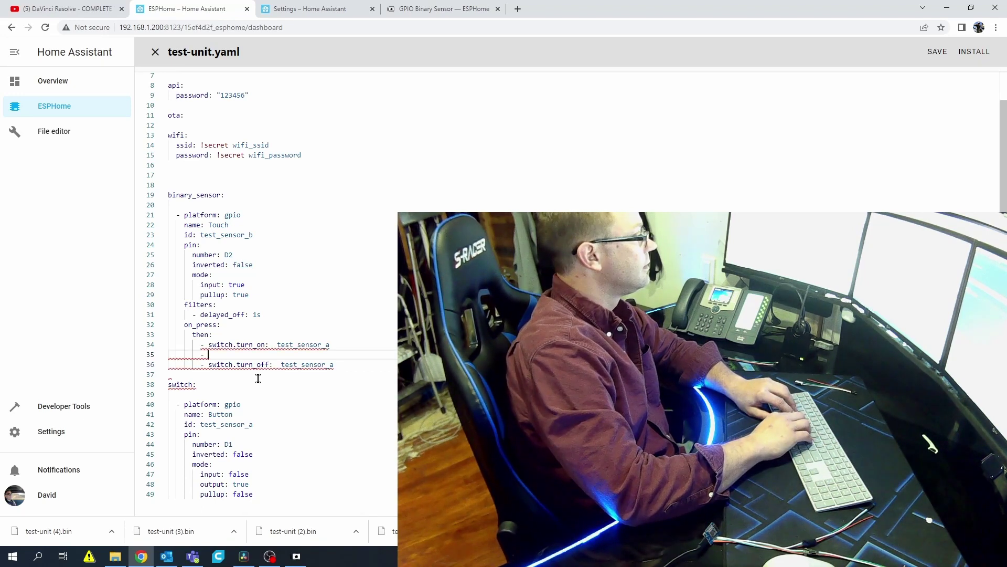
text(- delay:)
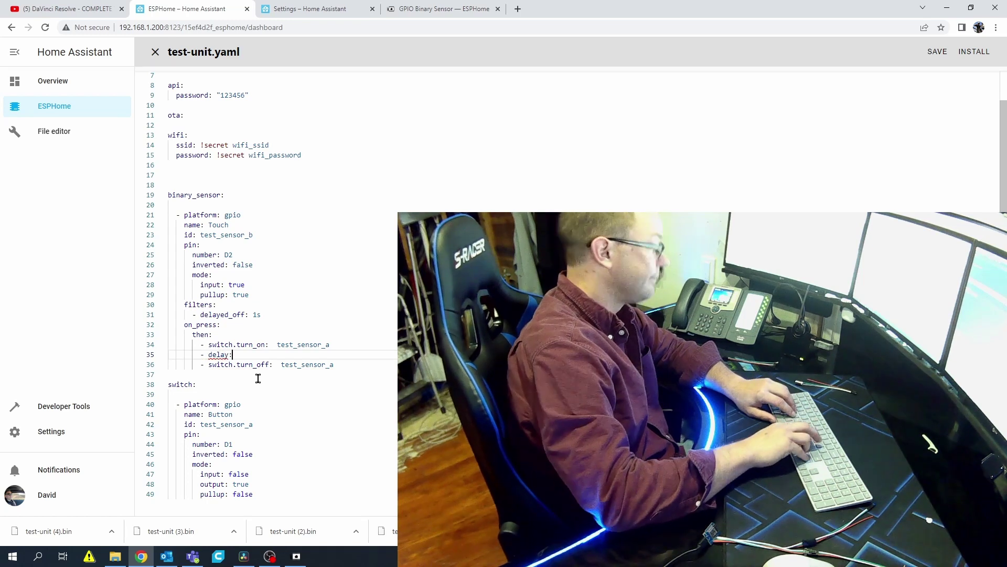
text( 10)
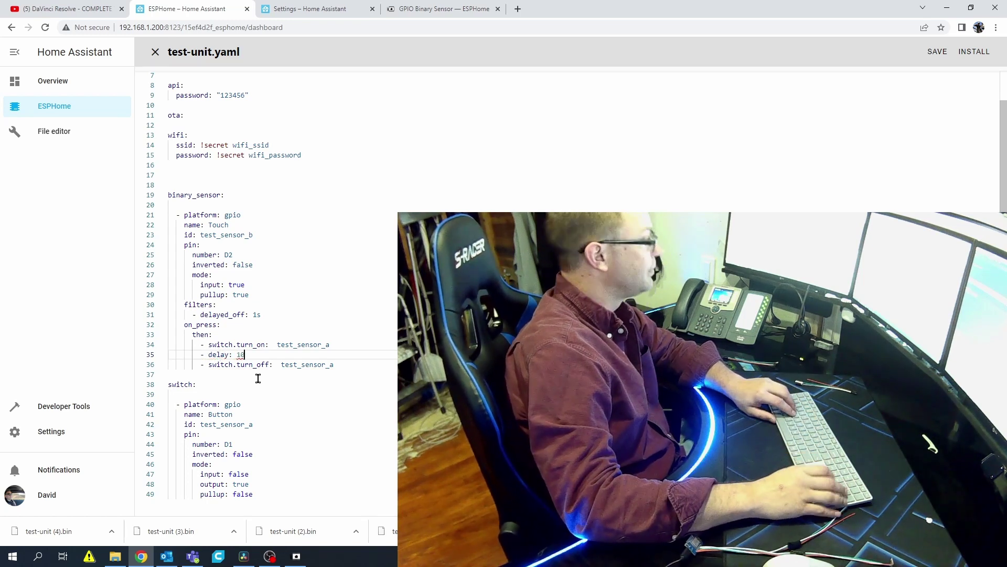
key(BackSpace)
key(BackSpace)
text(5s)
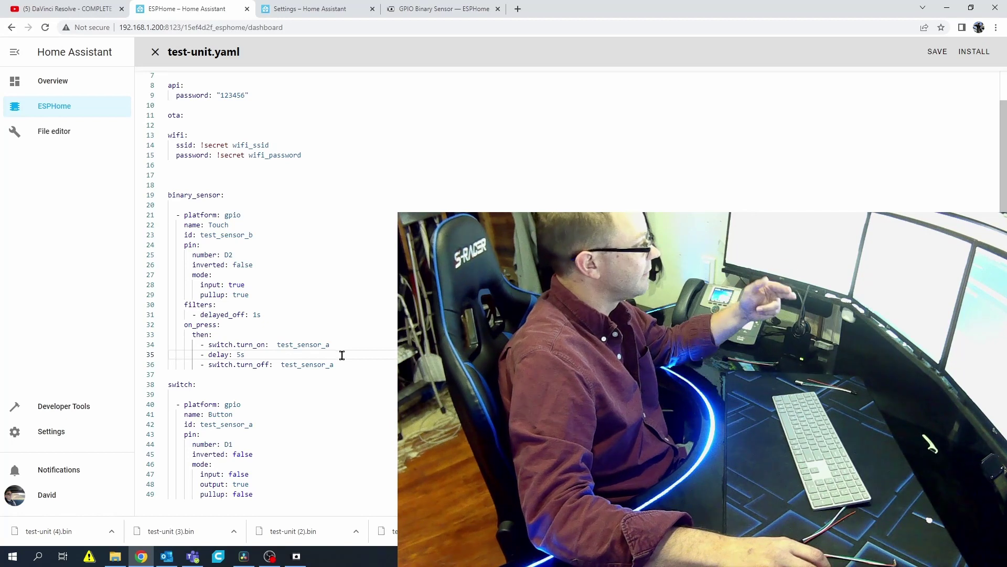
drag(345, 363, 132, 330)
key(ctrl+c)
key(Right)
key(Return)
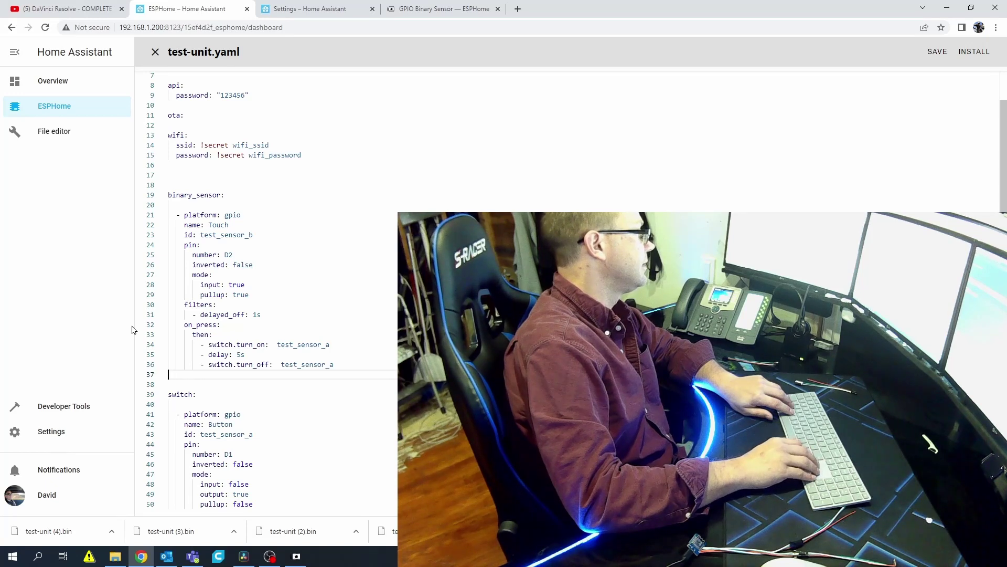
Step: Paste the block as on_release and delete its turn_on and delay lines, keeping switch.turn_off
key(ctrl+v)
key(Up)
key(Up)
key(Up)
key(Up)
key(Left)
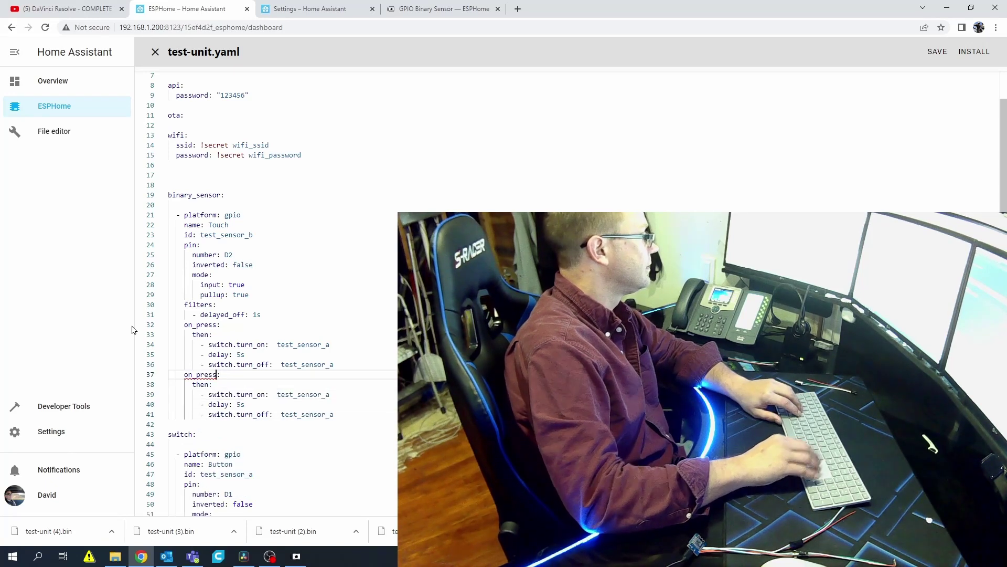
key(BackSpace)
key(BackSpace)
key(BackSpace)
key(BackSpace)
key(BackSpace)
text(re)
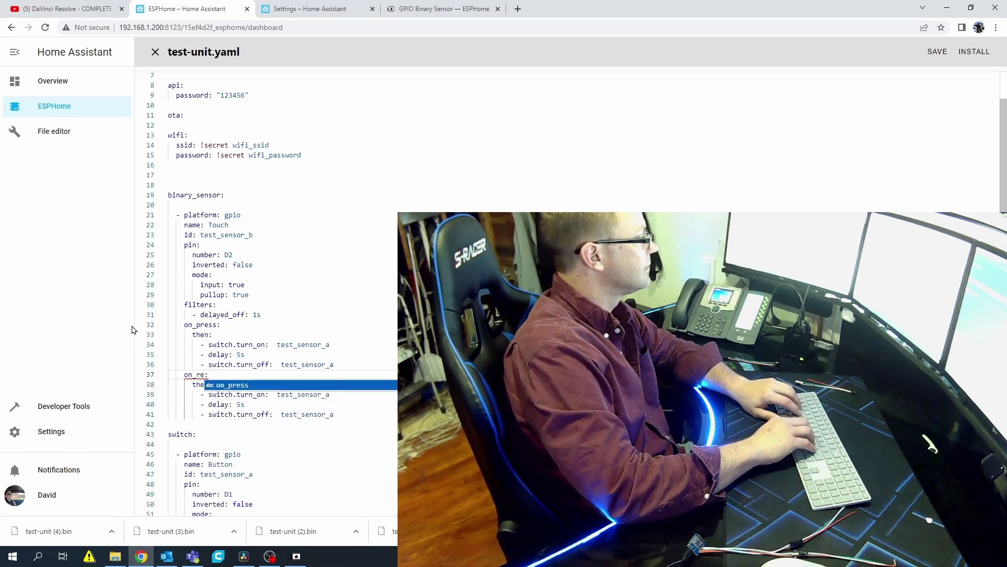
text(lease)
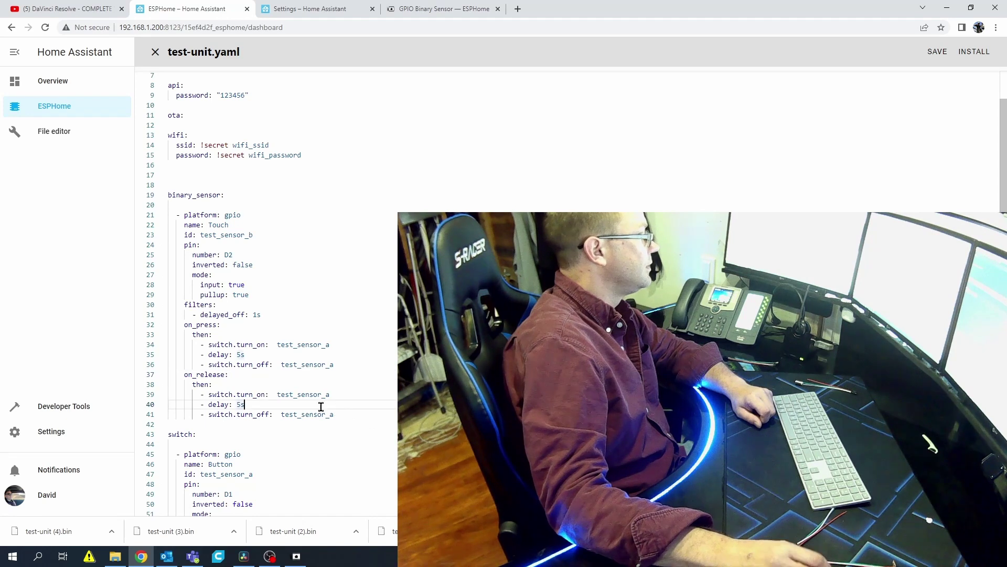
drag(246, 404, 157, 392)
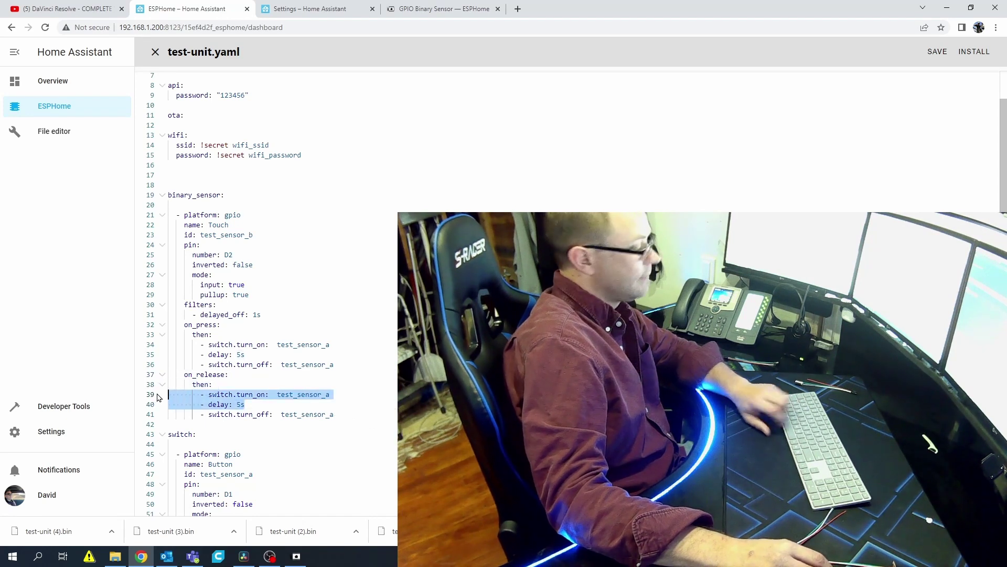
key(BackSpace)
key(BackSpace)
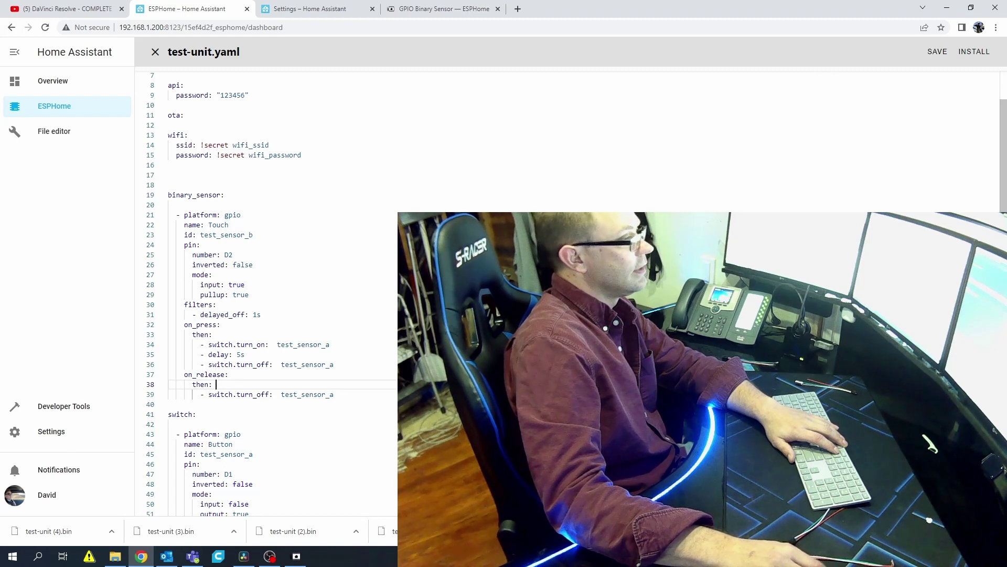
scroll(968, 105, down, 3)
Step: Save test-unit.yaml, install it wirelessly, and close the log after the OTA upload succeeds
click(938, 52)
click(974, 51)
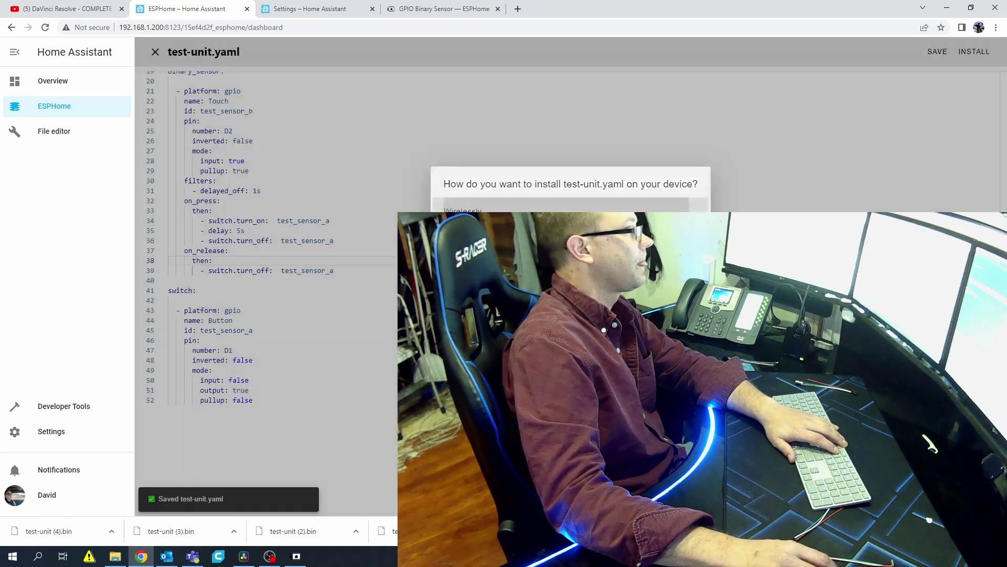
click(525, 231)
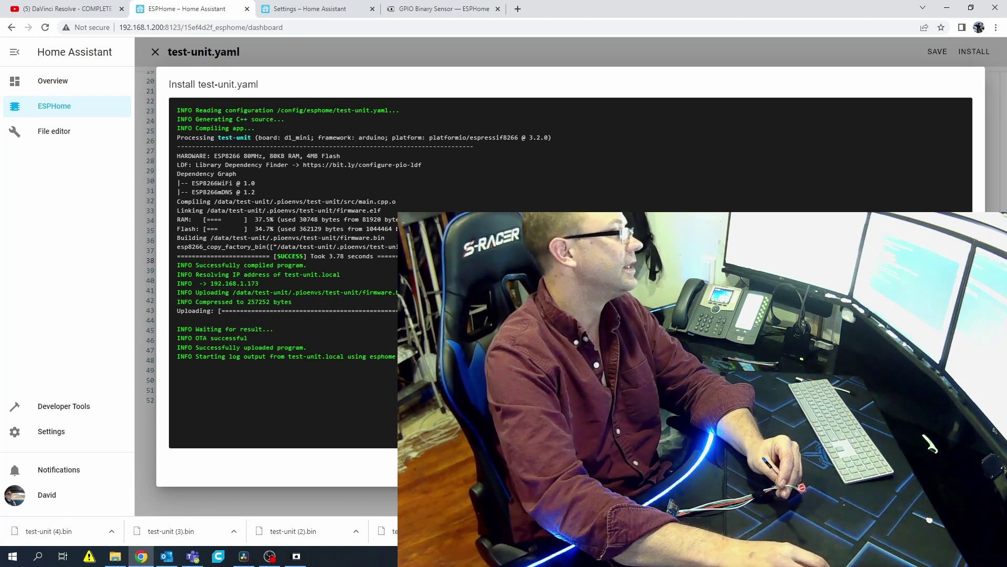
key(Escape)
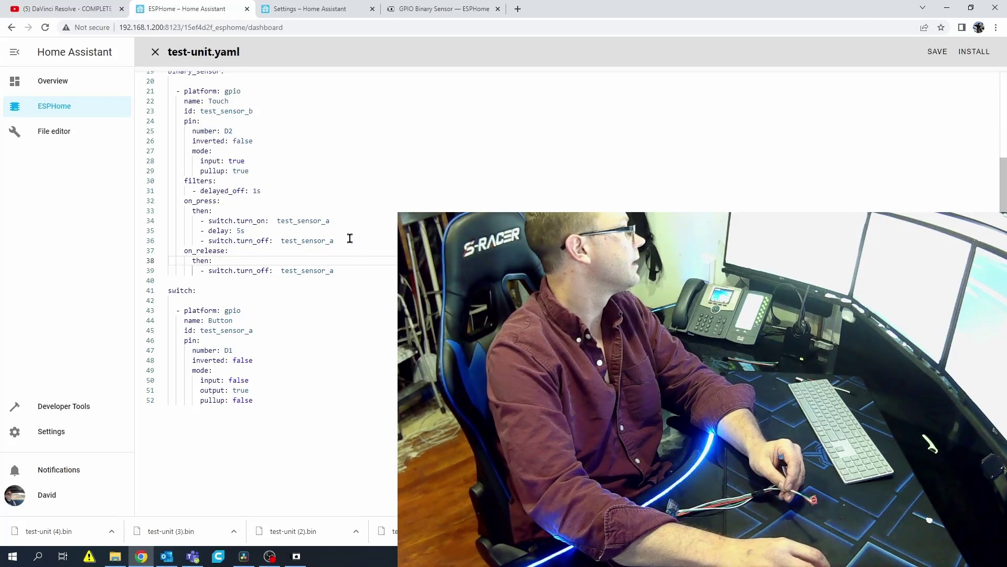
Step: Delete on_press's delay and turn_off lines, and begin changing delayed_off from 1s to 500m
drag(349, 240, 141, 235)
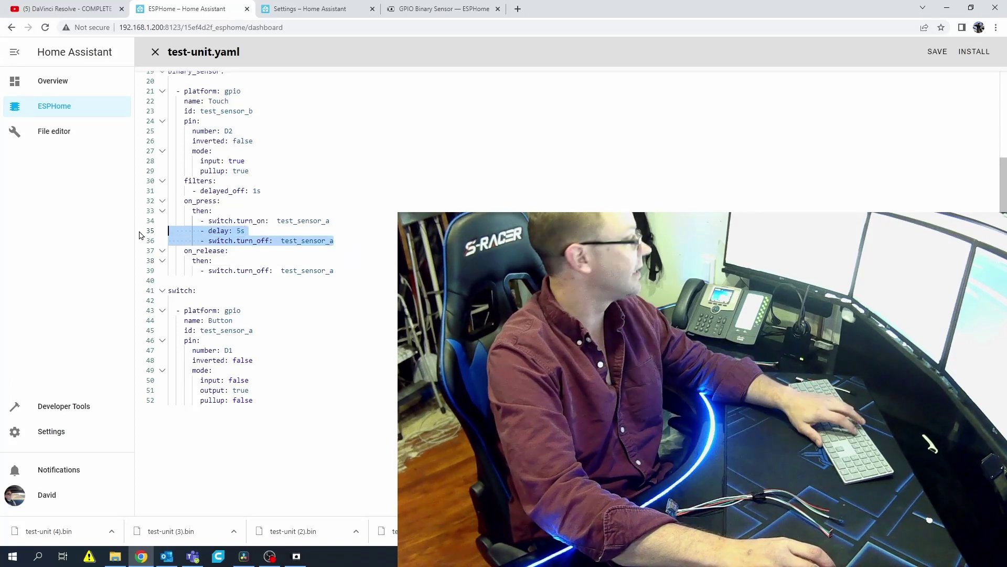
key(BackSpace)
key(BackSpace)
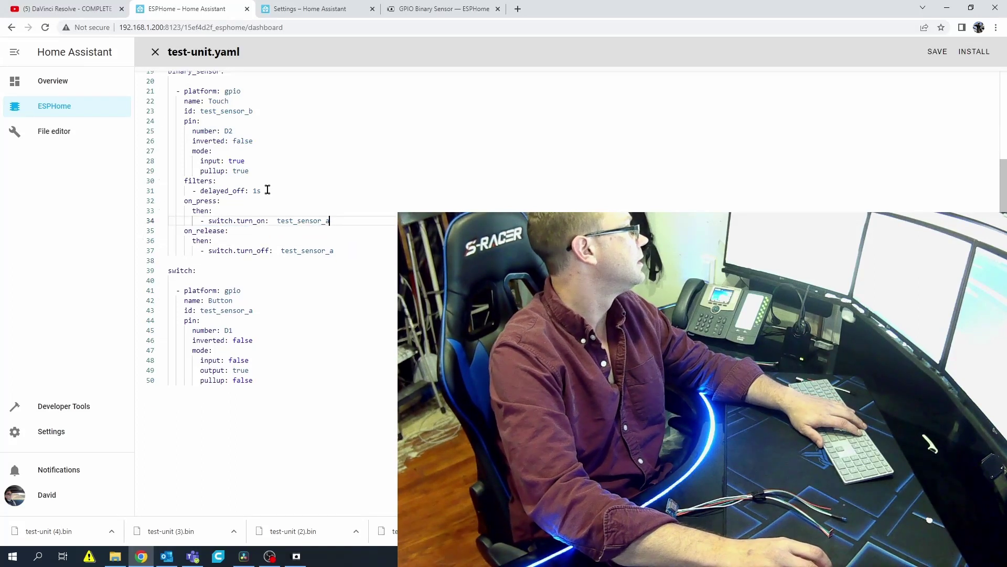
click(257, 191)
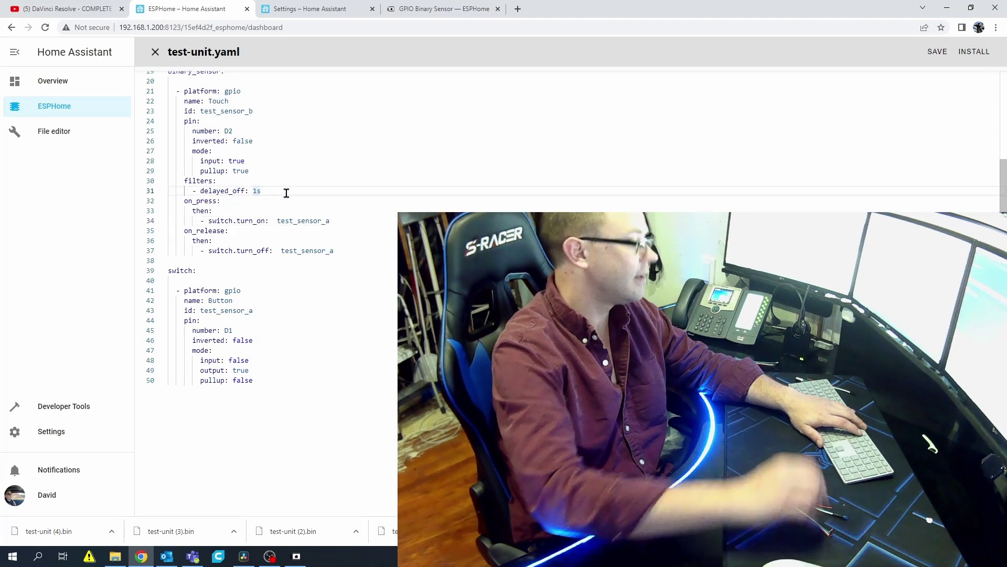
key(BackSpace)
text(500)
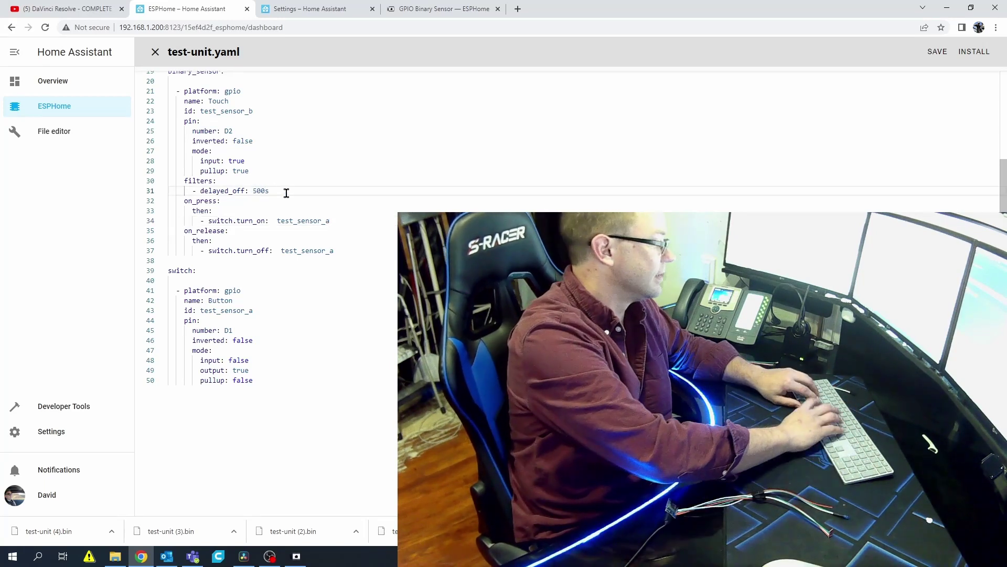
text(m)
Step: Save the 500ms delayed_off change, flash it over the air, and close the log
click(937, 51)
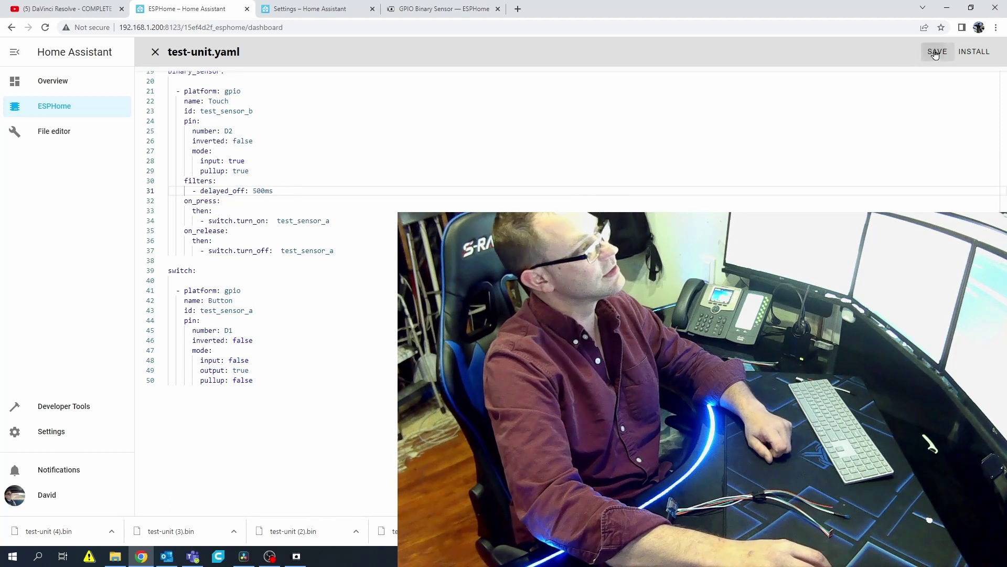
click(974, 51)
click(525, 215)
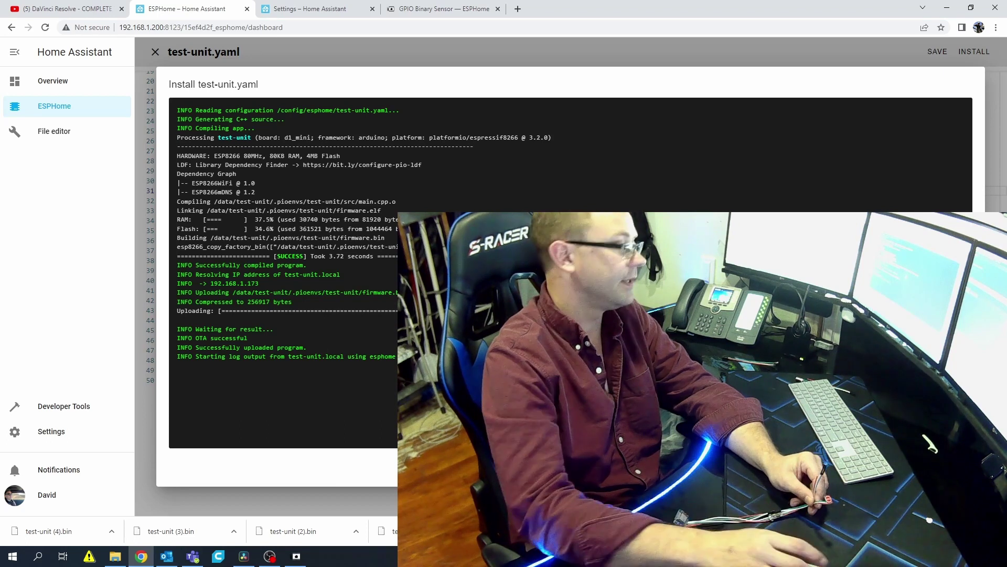
key(Escape)
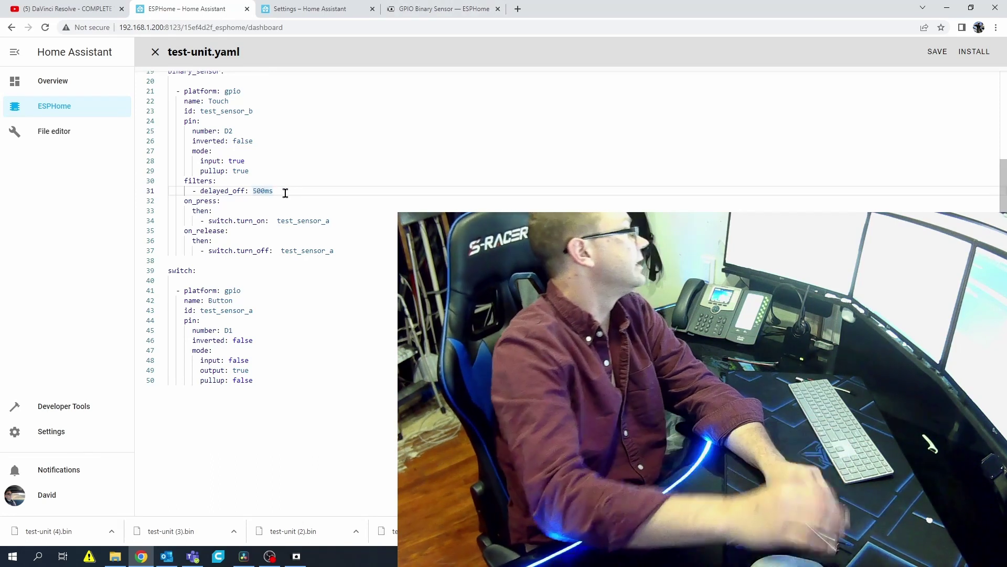
Step: Change delayed_off from 500ms to 50ms, save, and start a wireless install
key(Left)
key(Left)
key(Left)
key(BackSpace)
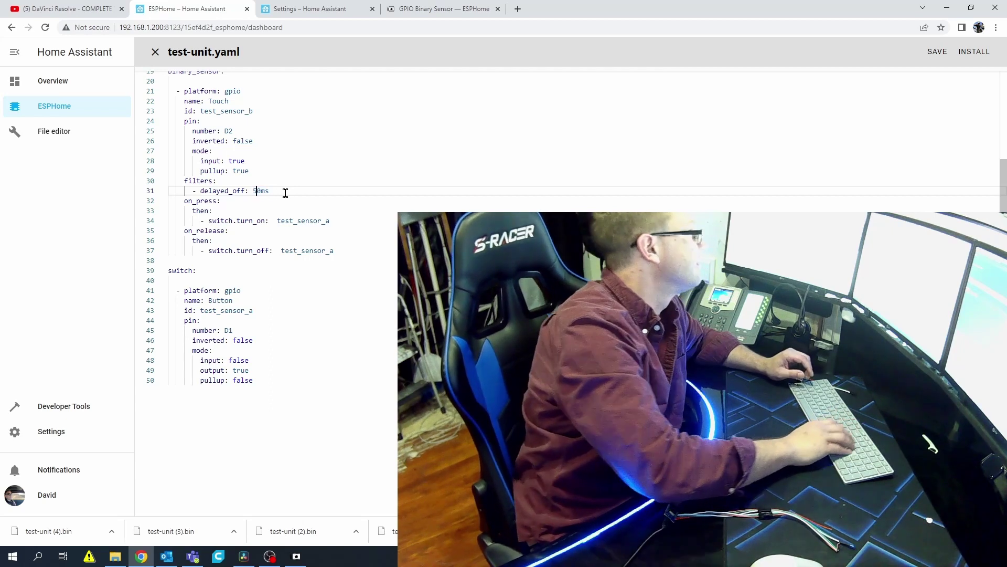
click(938, 52)
click(975, 51)
click(590, 207)
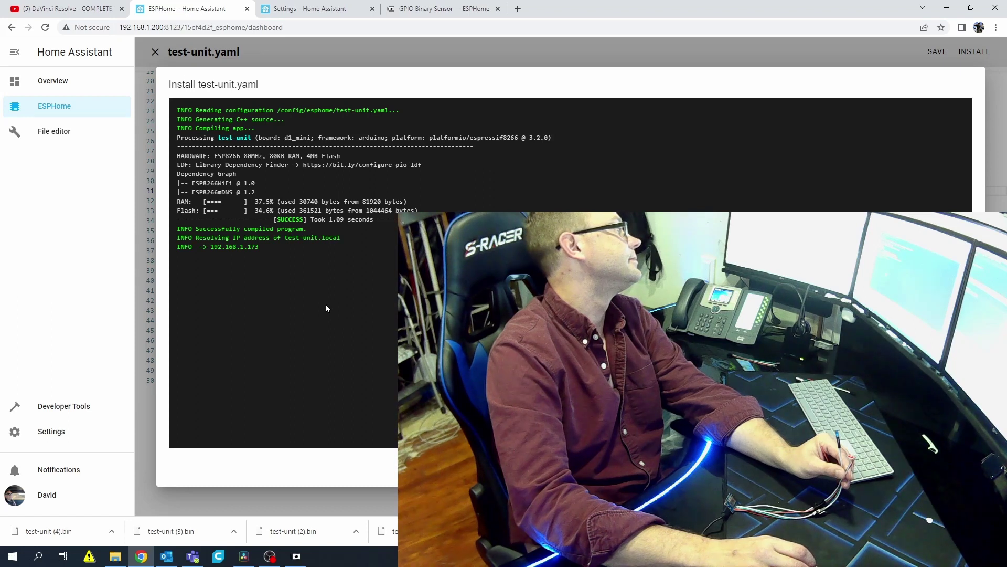
Step: Show the device's serial logs in esphome-flasher and move its window aside
click(296, 556)
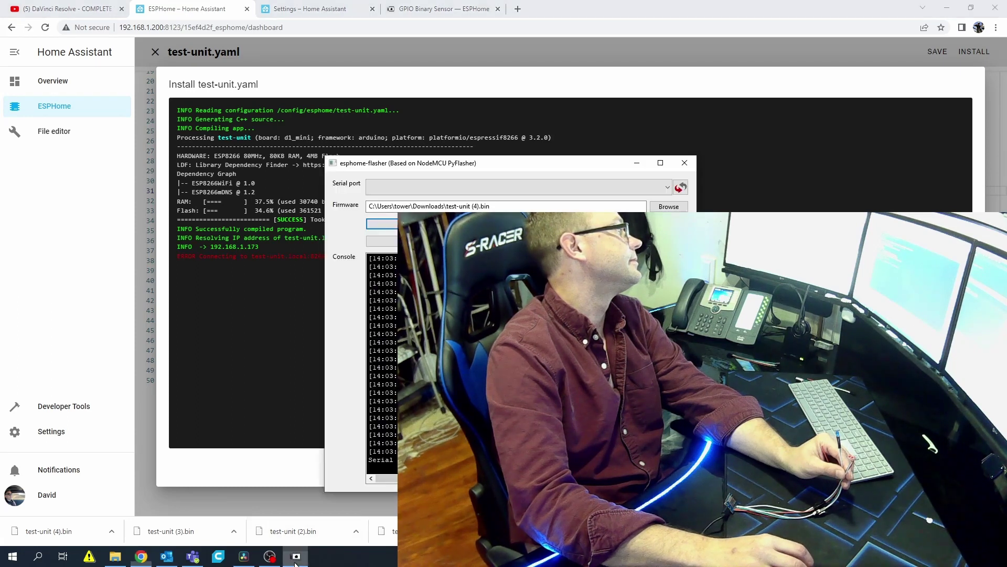
click(381, 241)
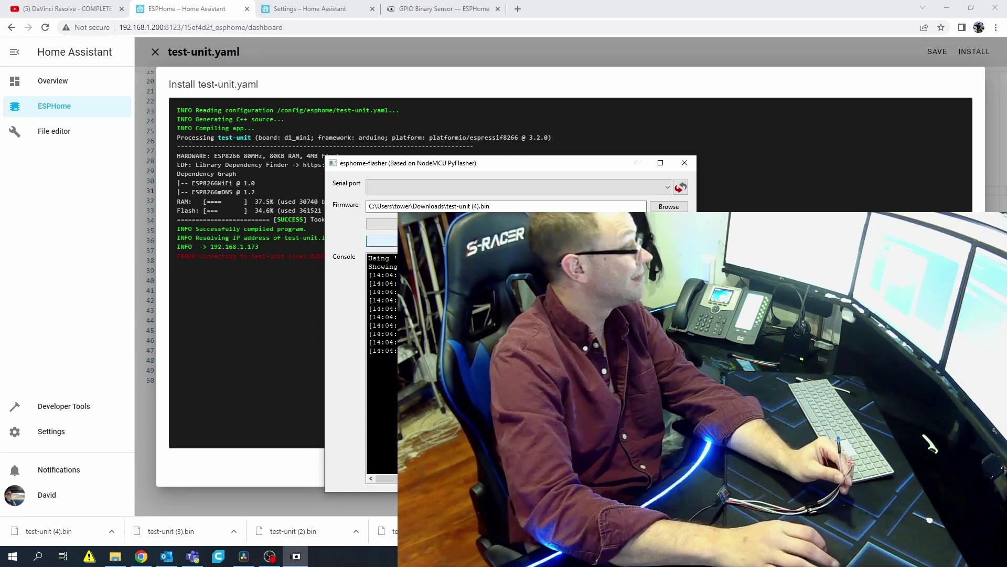
drag(531, 166, 726, 210)
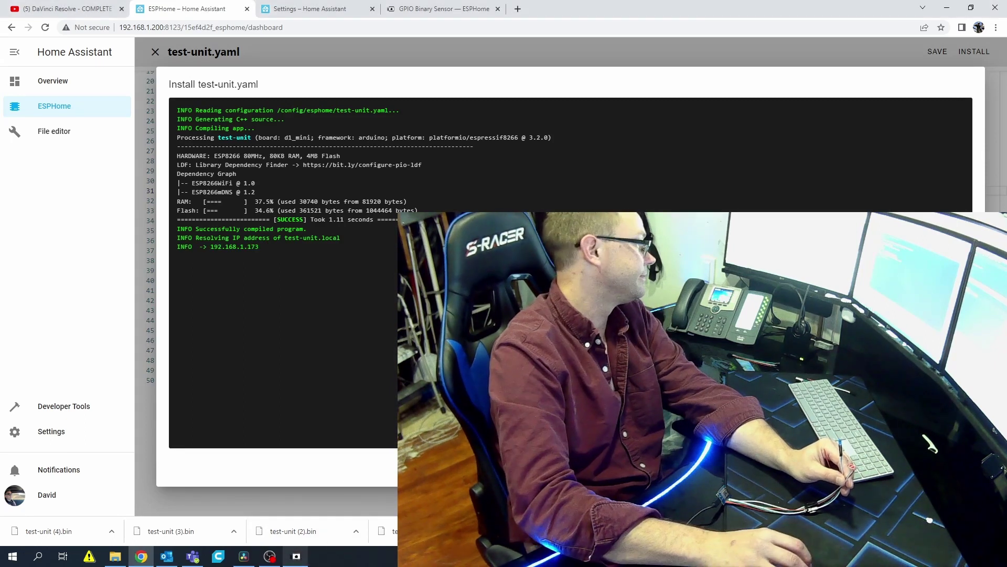
click(296, 555)
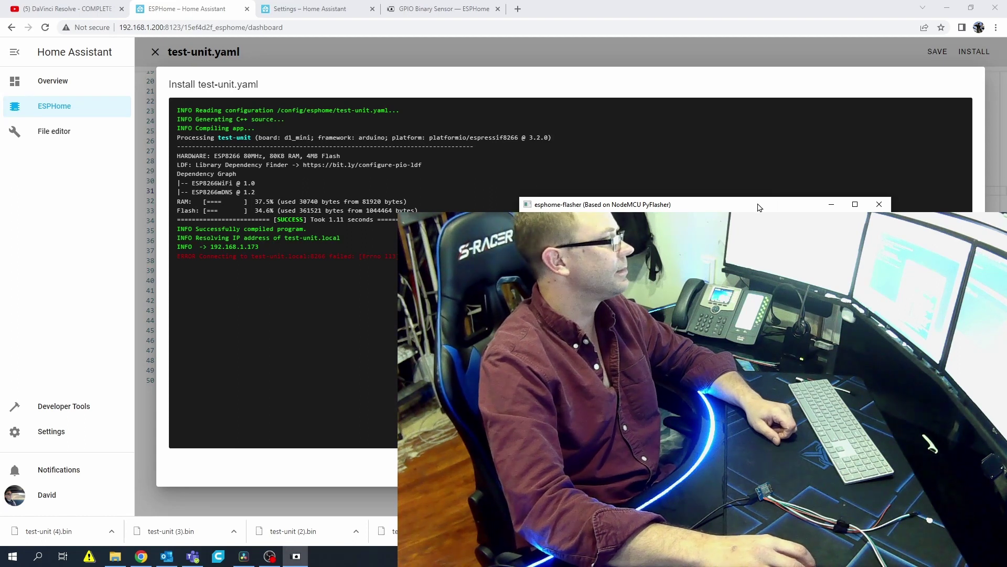
drag(758, 208, 677, 194)
Step: Back in the browser, dismiss the failed install log and the test-unit.yaml editor
click(395, 104)
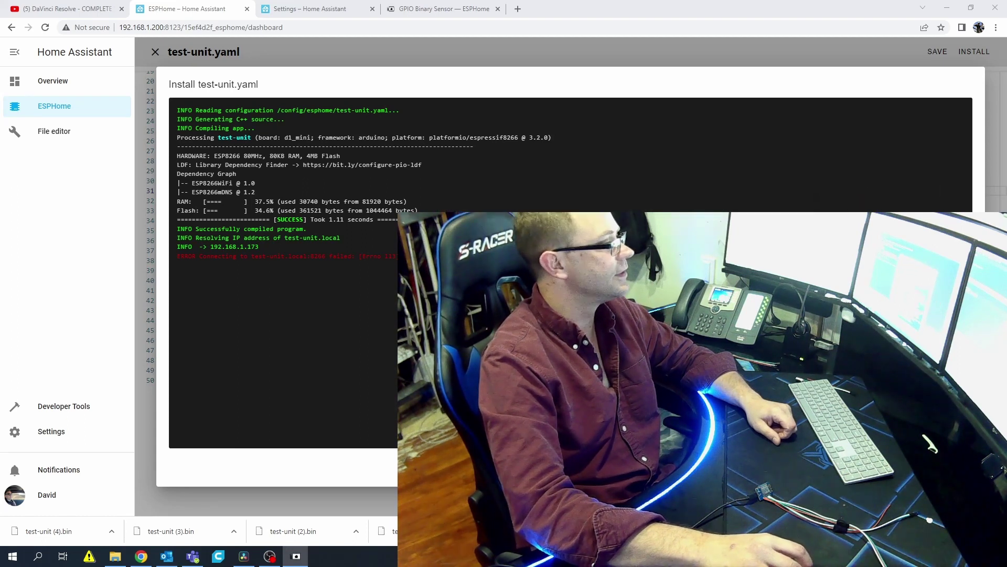
key(Escape)
click(155, 51)
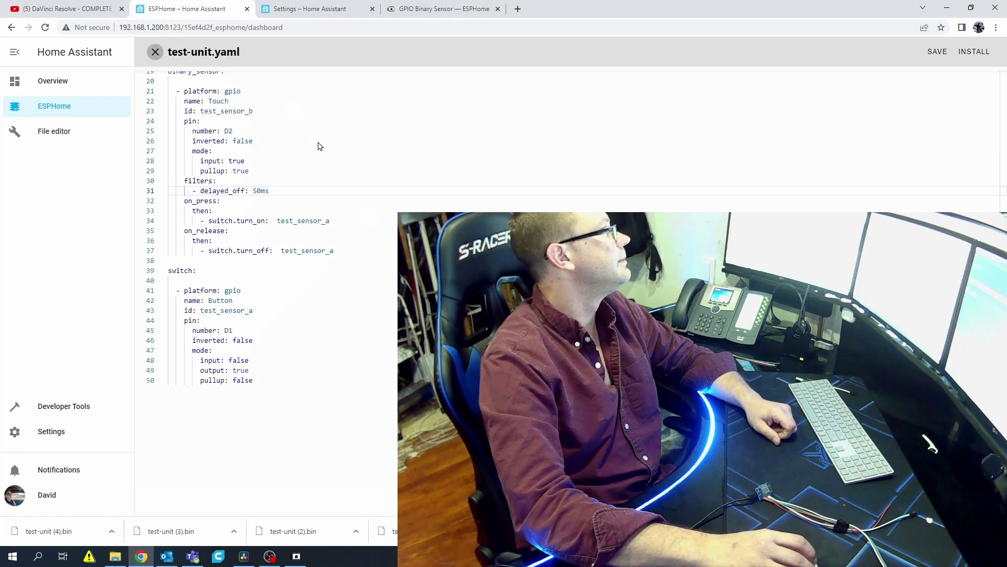
Step: Retry installing test-unit wirelessly from its actions menu
click(688, 129)
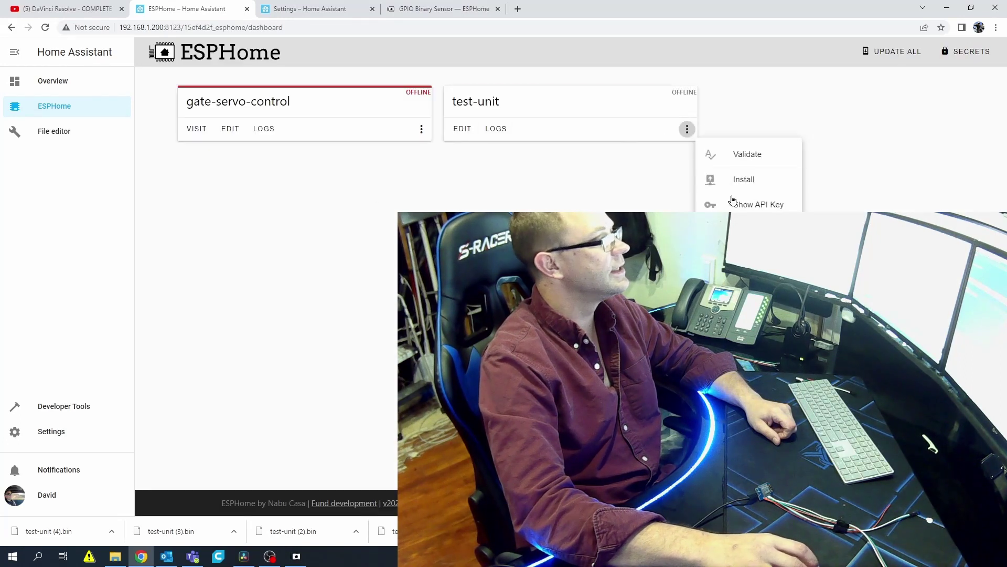
click(757, 181)
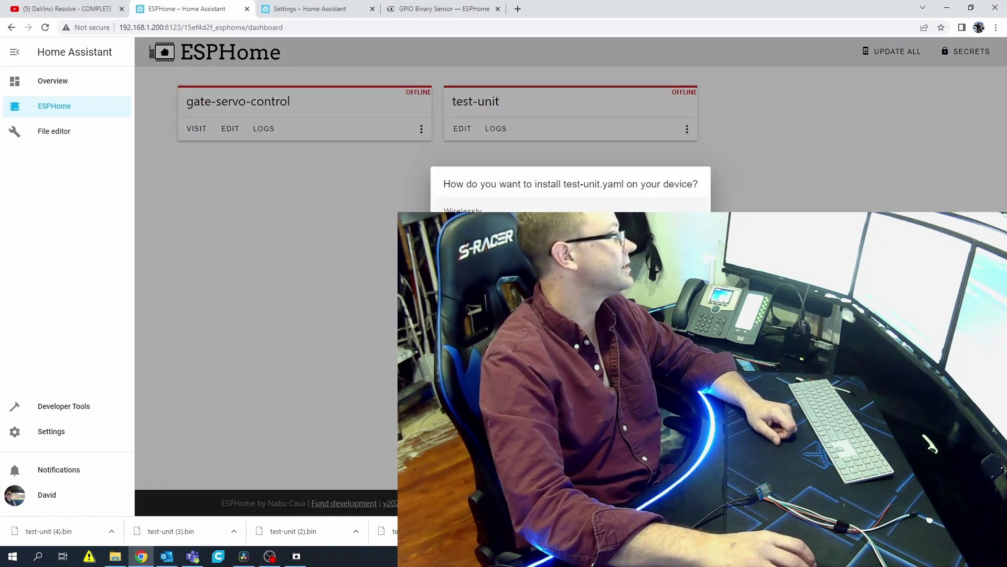
click(551, 220)
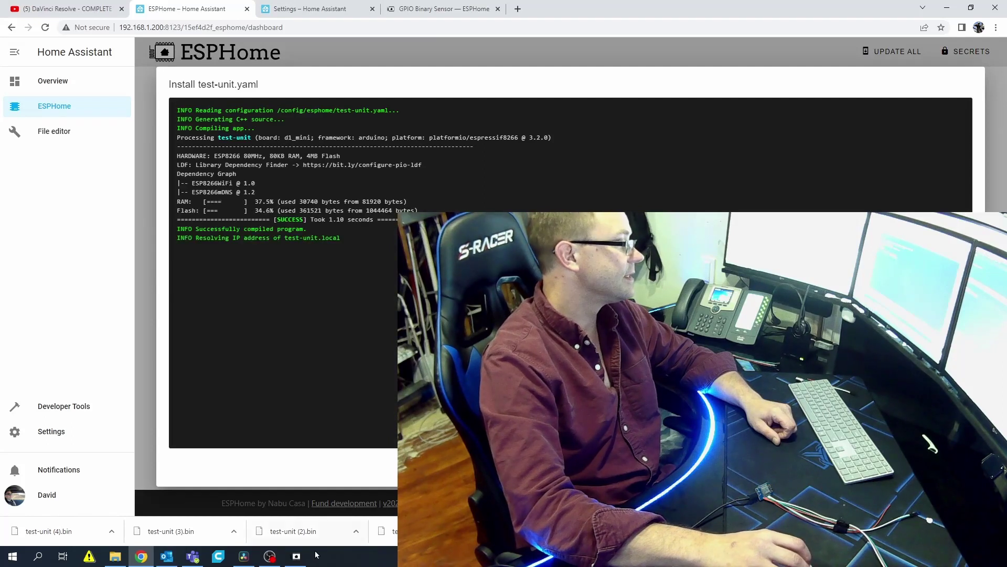
Step: Move the flasher window to the right edge, dismiss the failed log, and reopen test-unit's actions
key(alt+Tab)
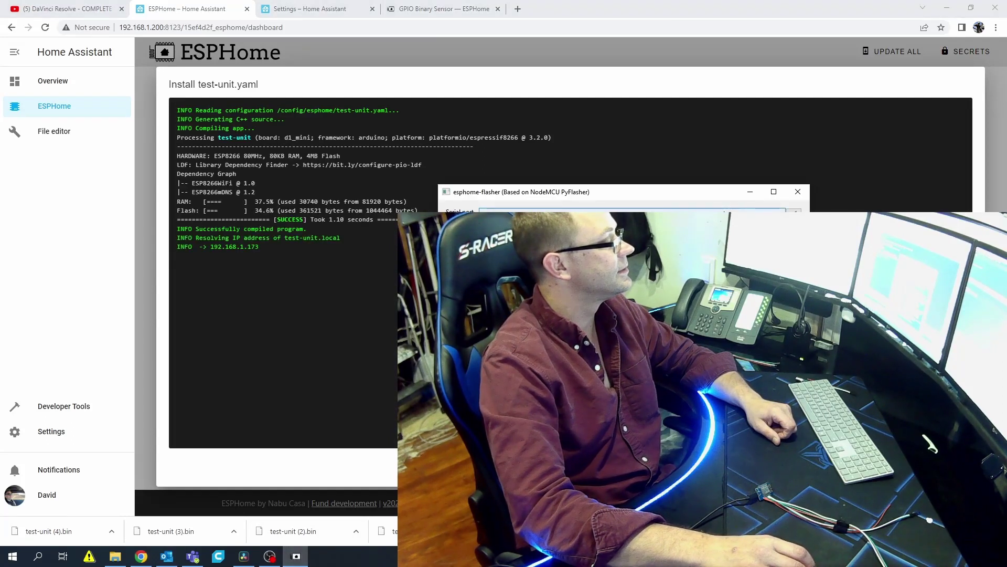
drag(707, 195, 1006, 208)
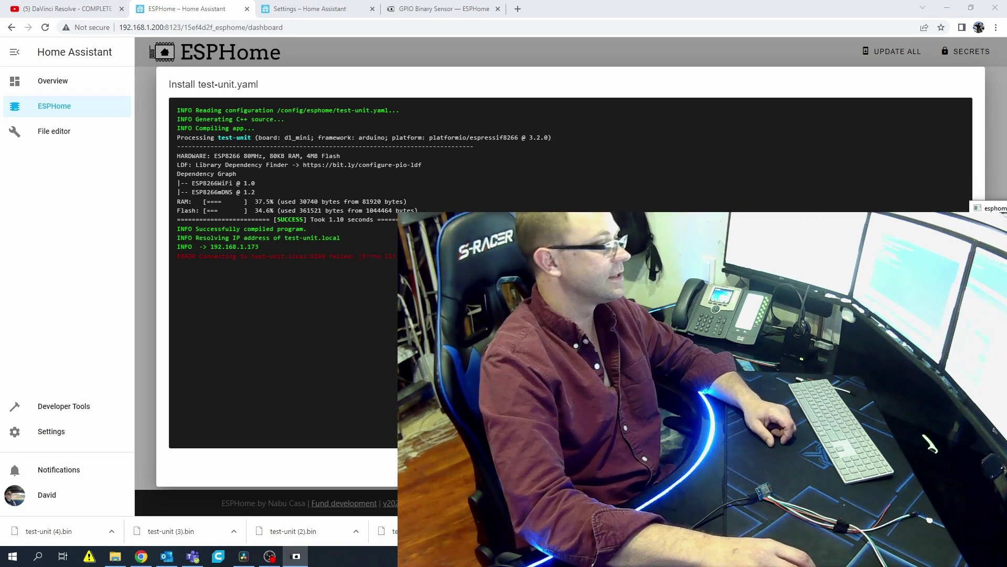
click(994, 158)
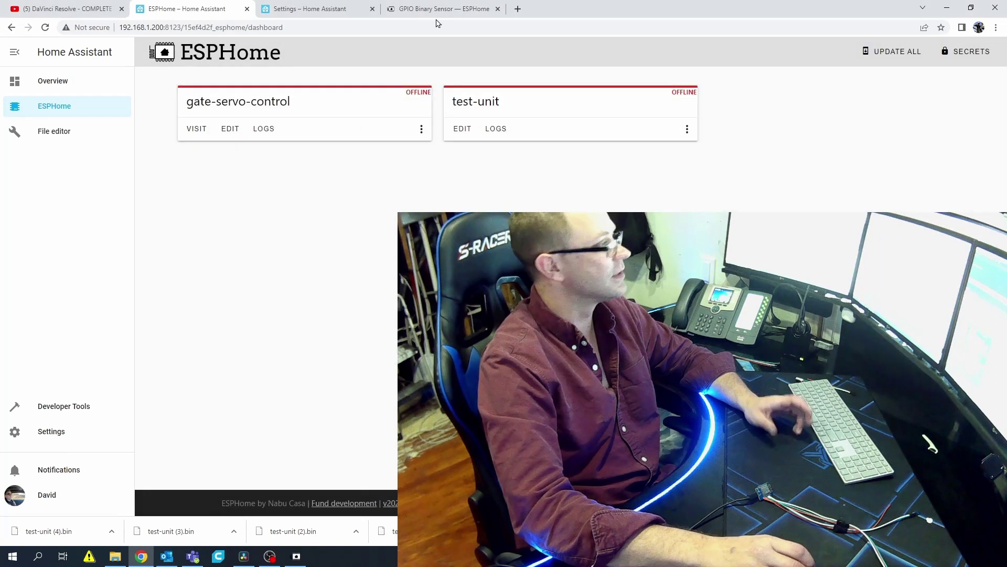
click(686, 129)
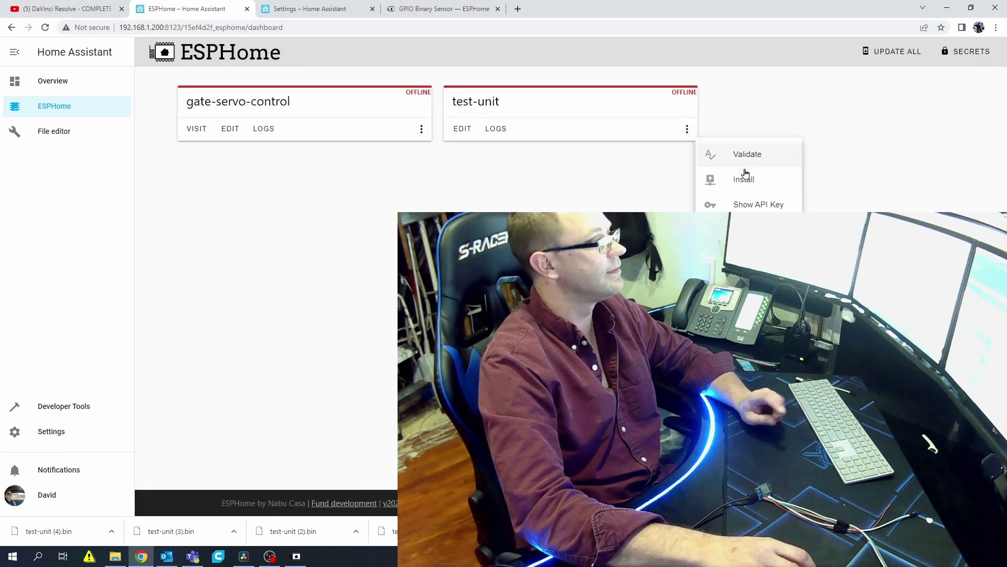
Step: Start another test-unit install and end on the log showing test-unit.yaml compiled successfully
click(742, 173)
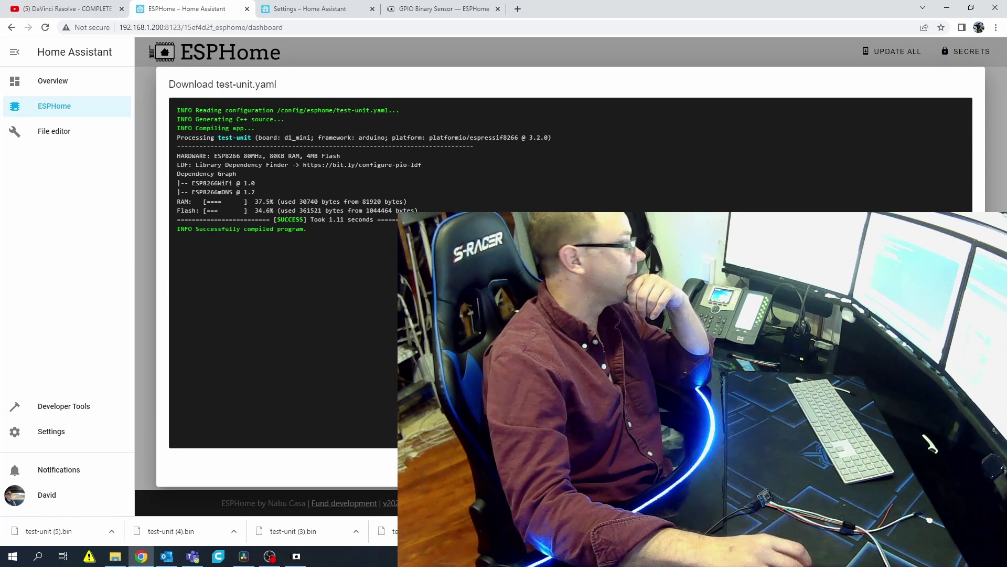
key(alt+Tab)
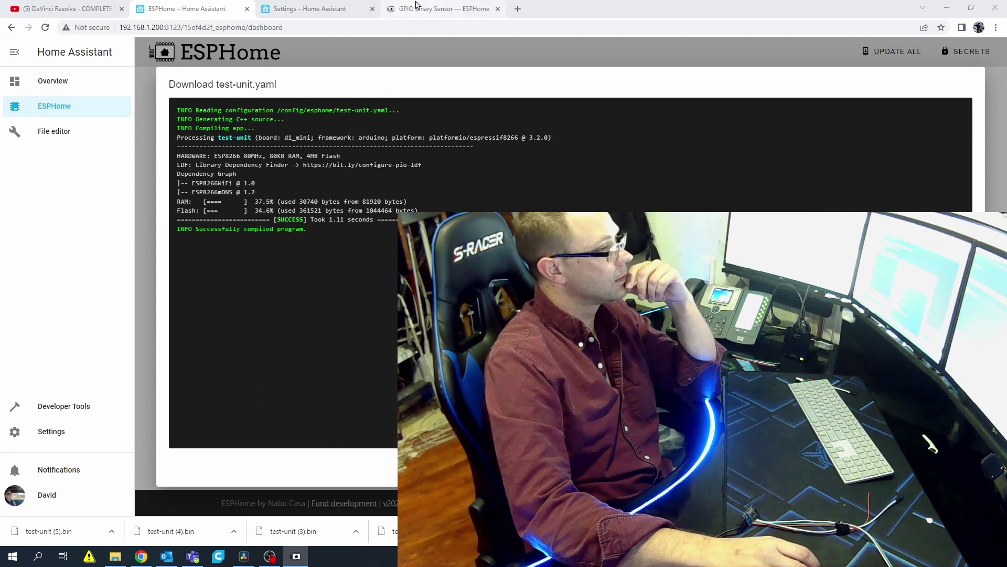
mouse_move(416, 5)
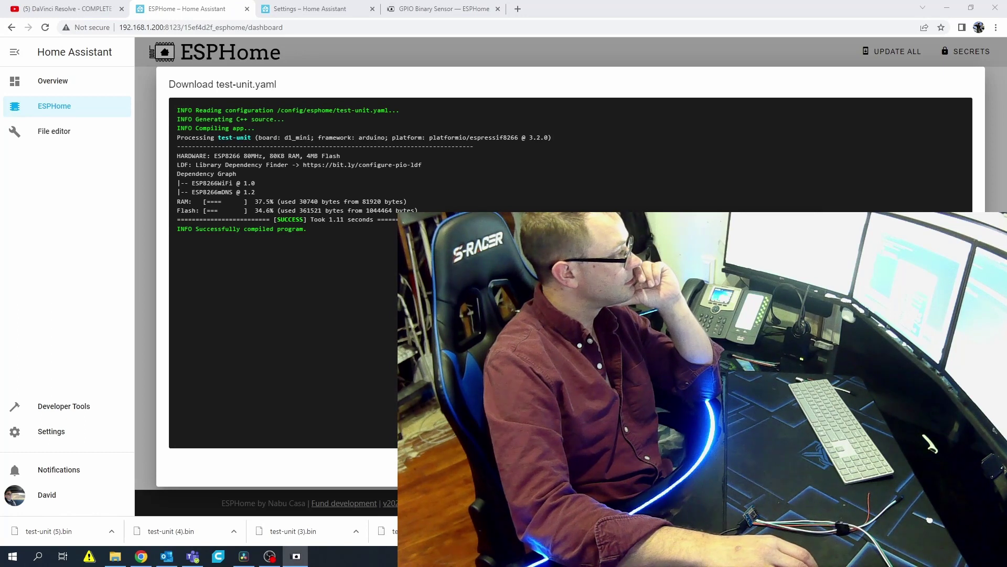
click(315, 8)
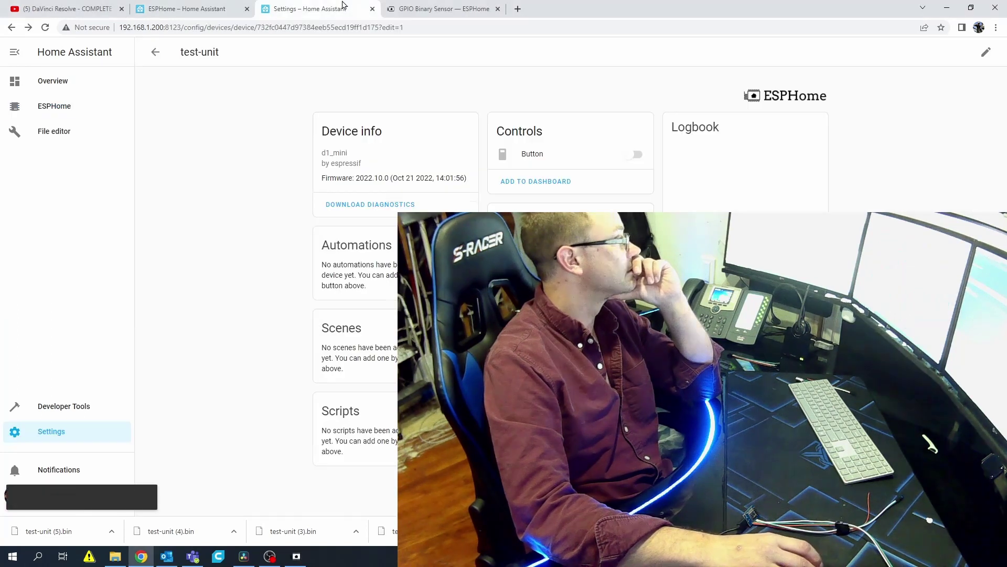
click(212, 7)
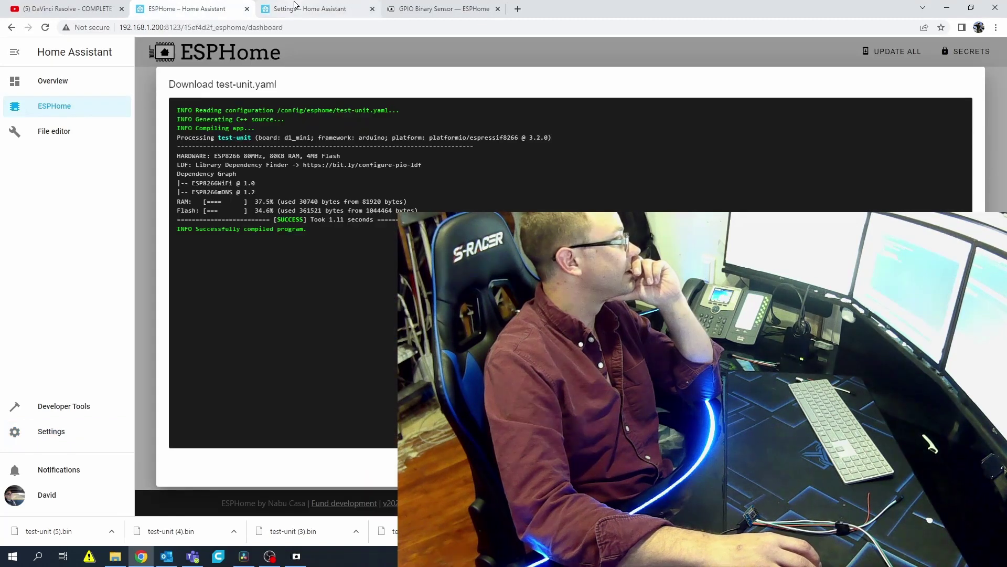
Step: Watch the test-unit device logbook record Touch and Button on/off events while touching the sensor
click(295, 7)
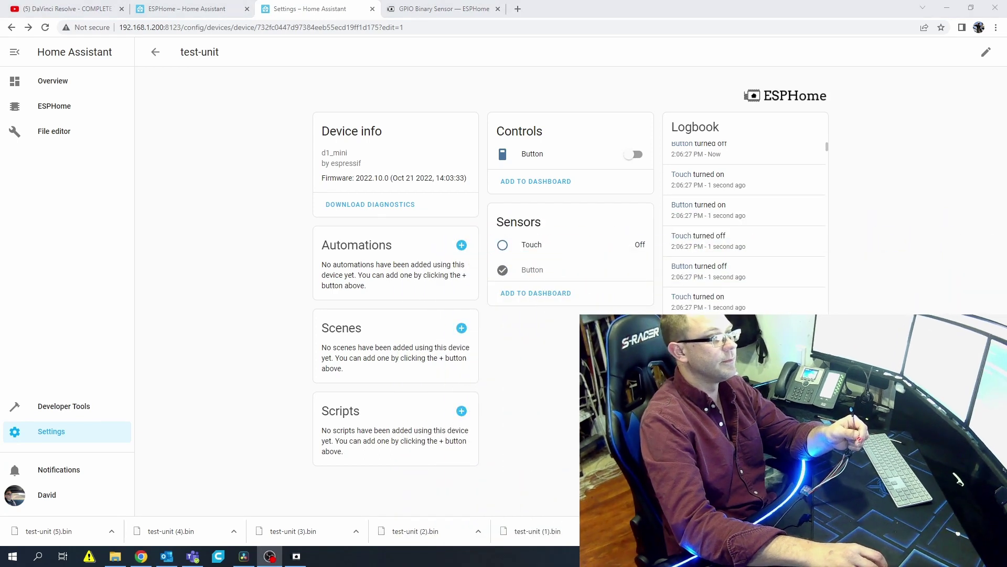
click(750, 286)
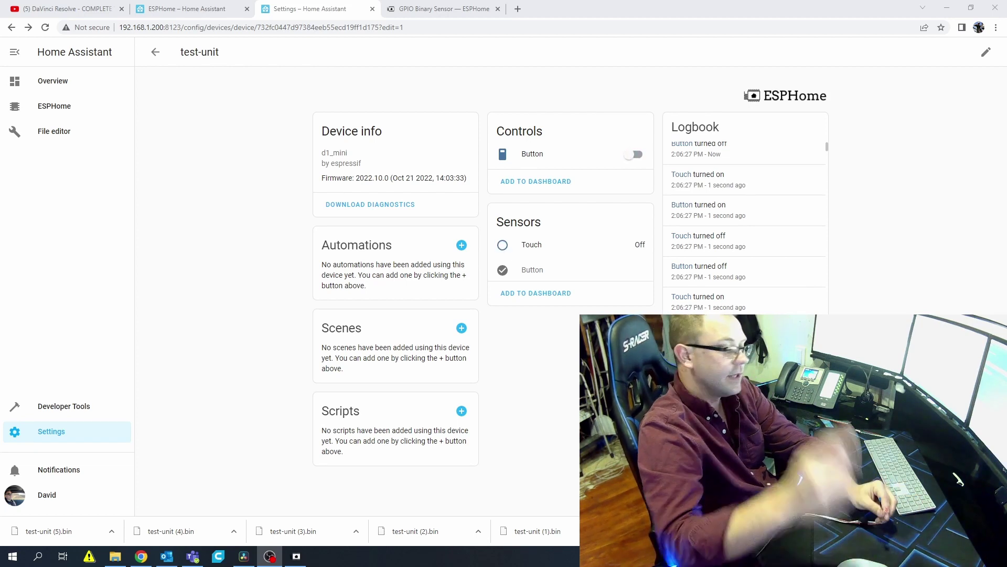
click(74, 106)
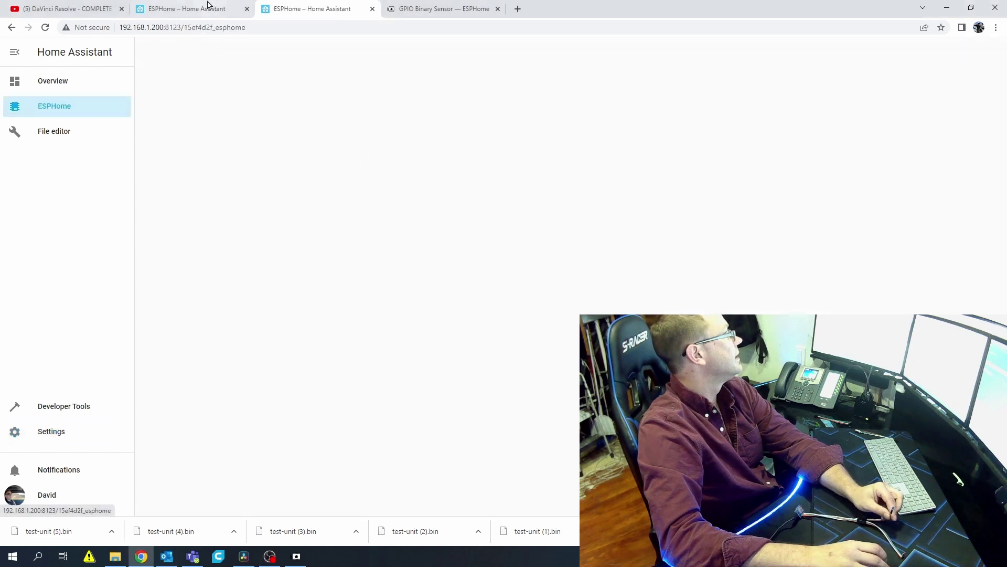
Step: Reload ESPHome and delete the Touch sensor's filters and on_press/on_release lines from test-unit.yaml
click(193, 8)
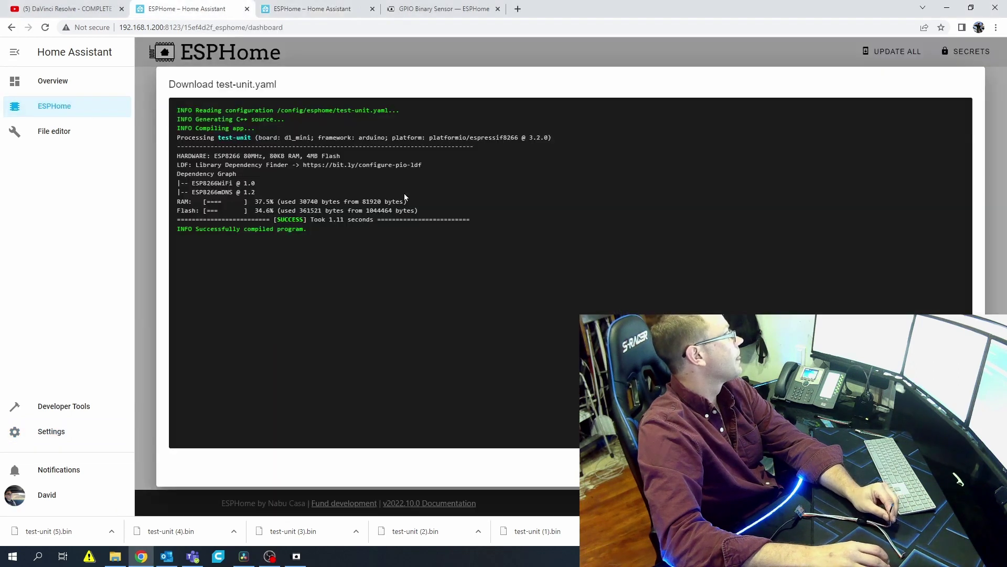
click(44, 28)
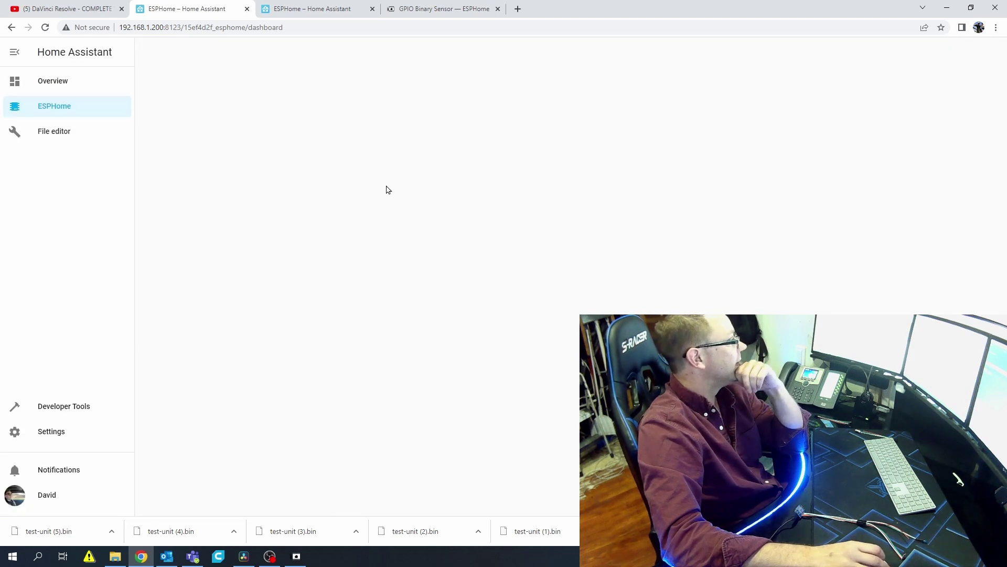
click(448, 131)
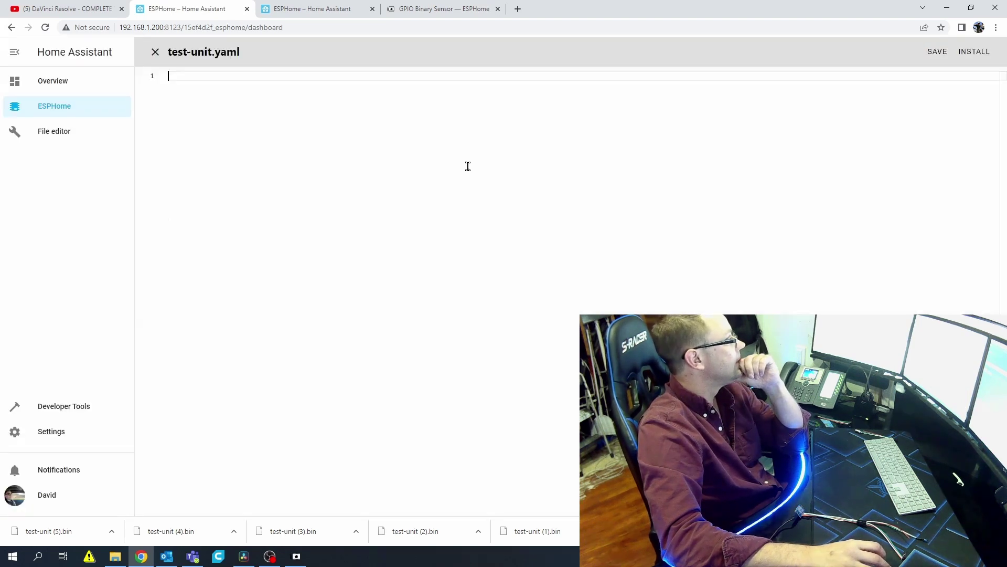
drag(348, 435, 154, 367)
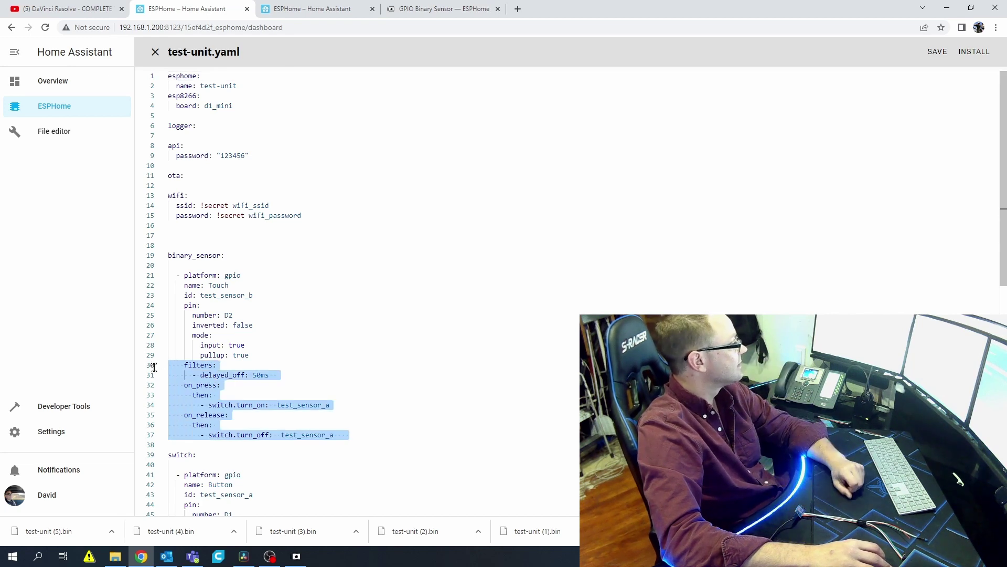
key(BackSpace)
scroll(284, 371, down, 2)
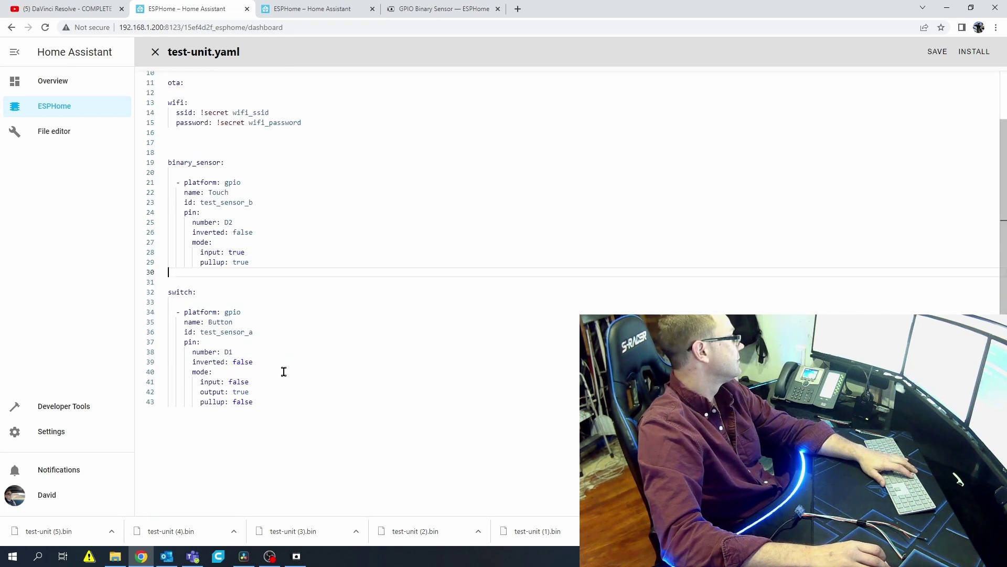
Step: Save test-unit.yaml and install the updated firmware wirelessly
click(937, 52)
click(974, 52)
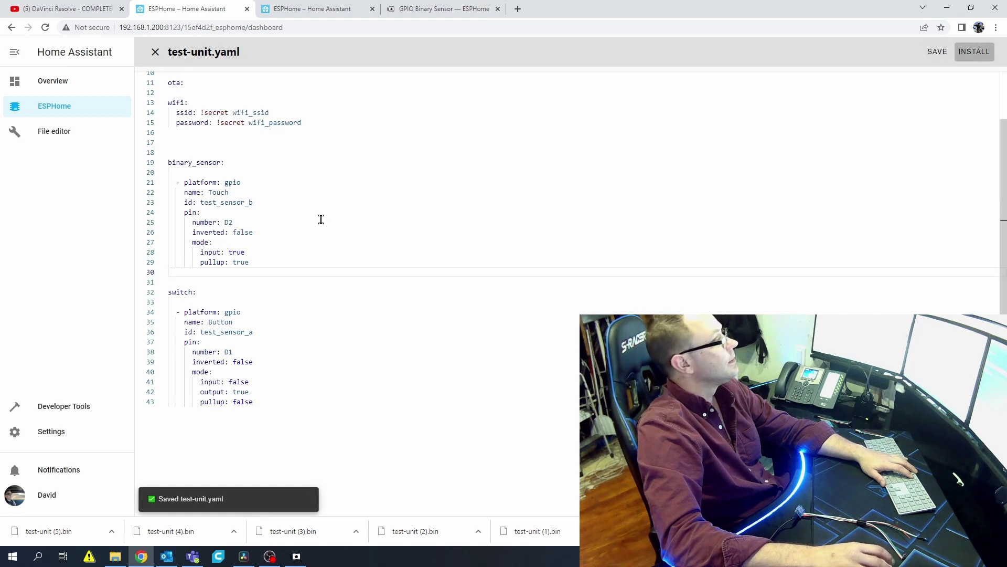
click(471, 215)
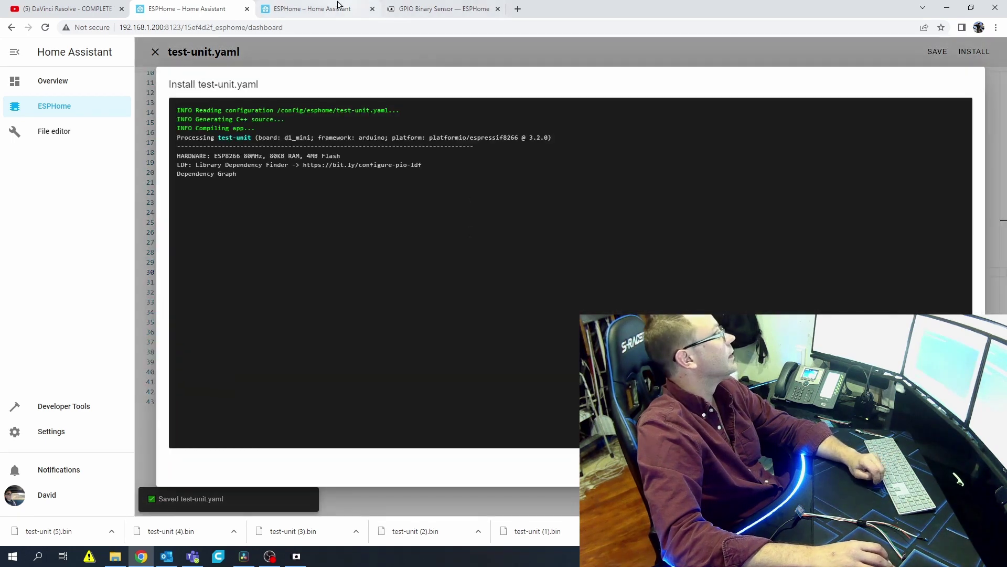
click(330, 5)
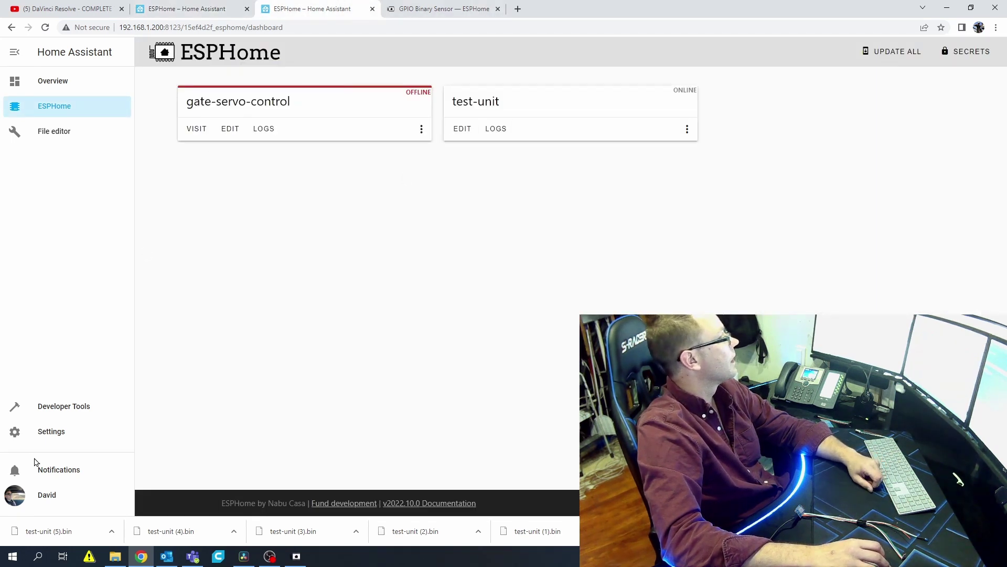
Step: Create a new empty automation from Settings > Automations & Scenes
click(61, 433)
click(581, 142)
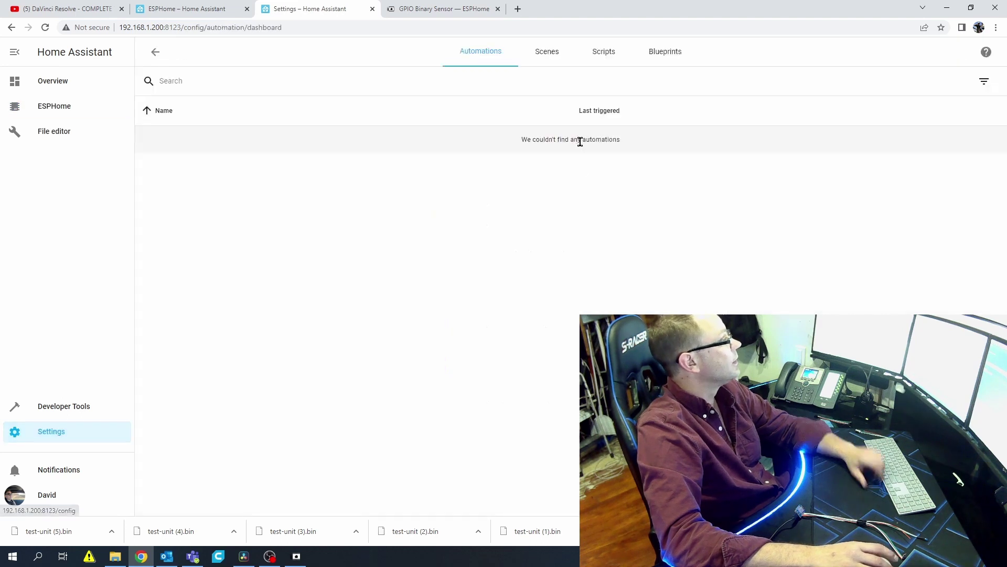
click(945, 496)
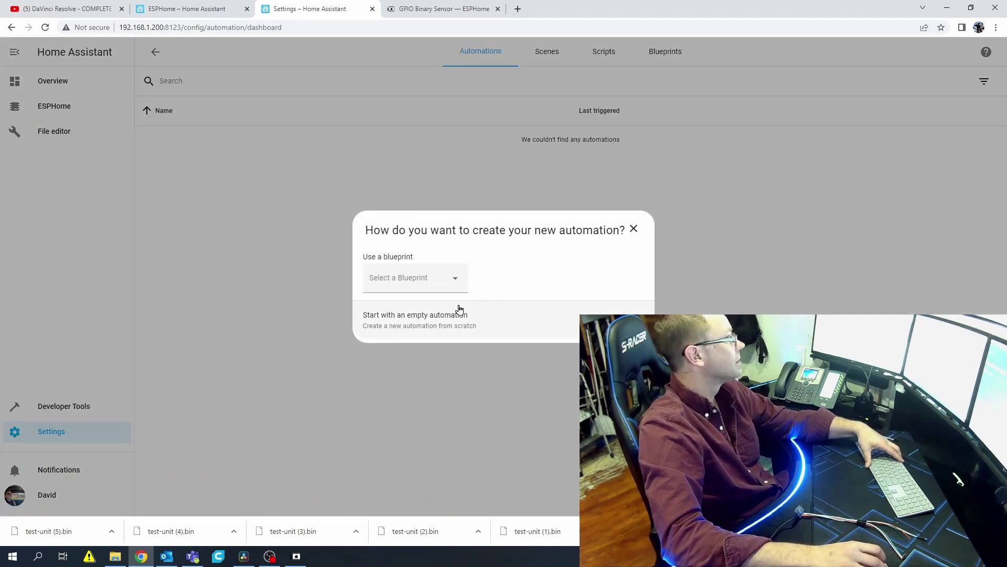
click(455, 314)
Step: Add a State trigger for Touch changing from Off to On
click(350, 113)
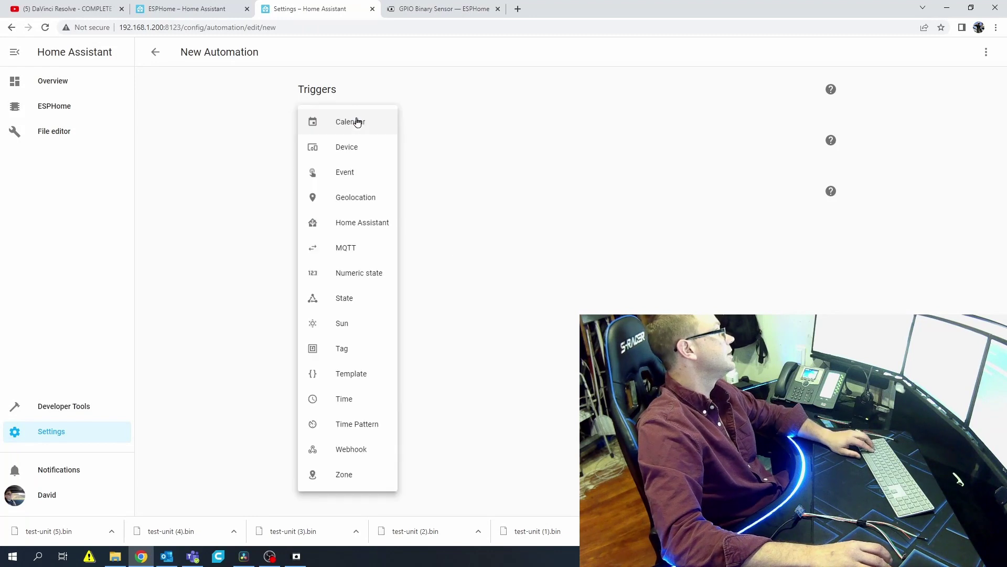
click(345, 298)
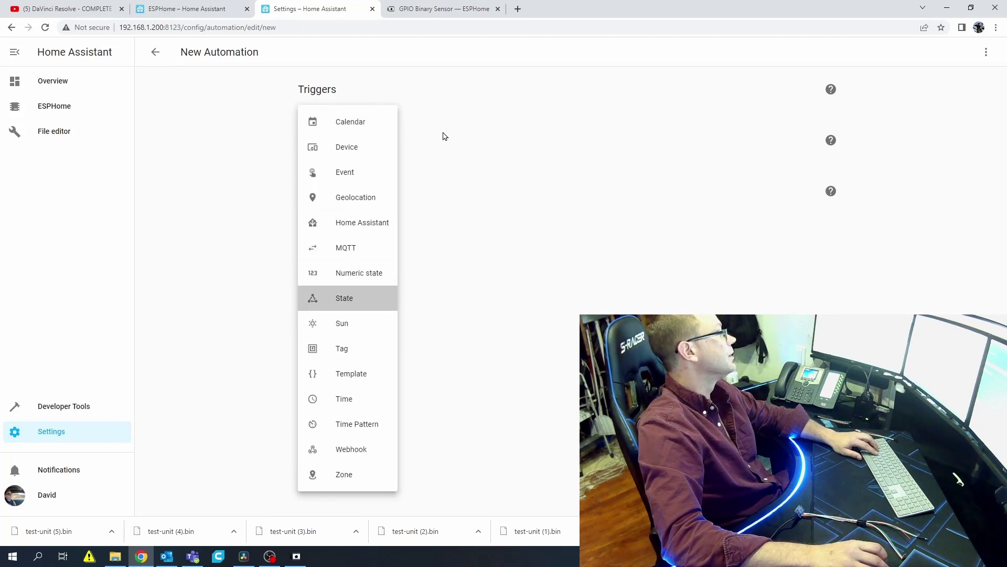
click(401, 167)
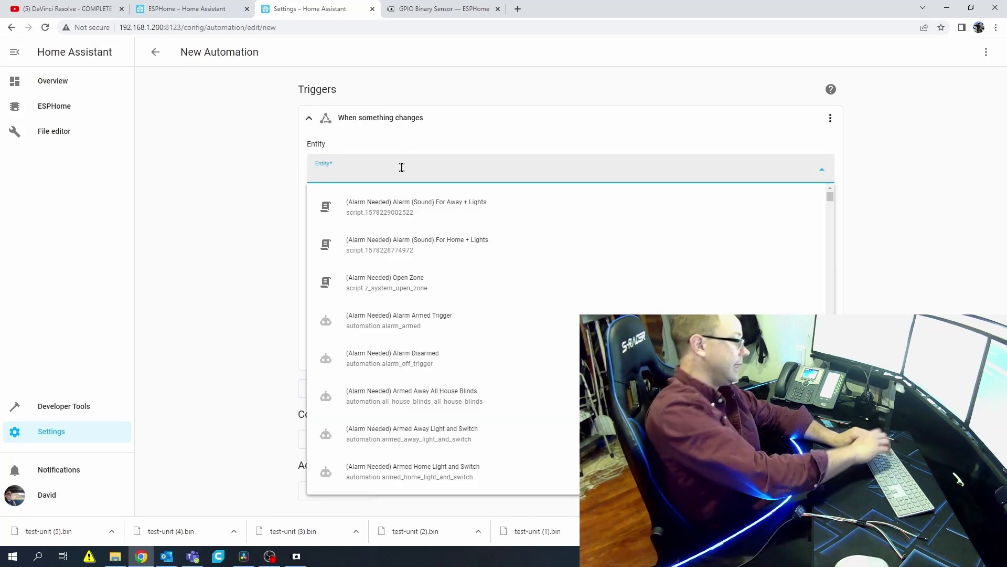
text(touc)
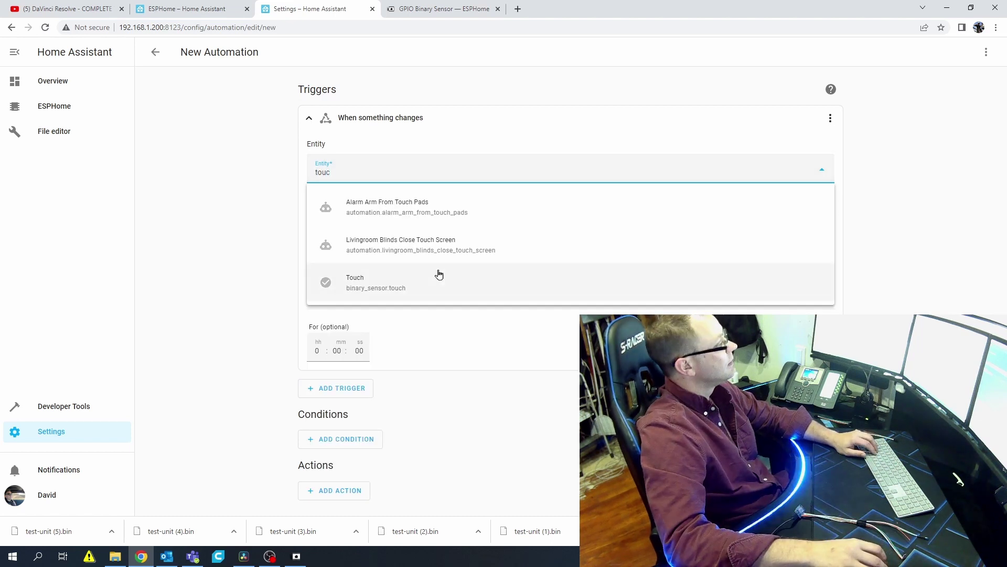
click(434, 278)
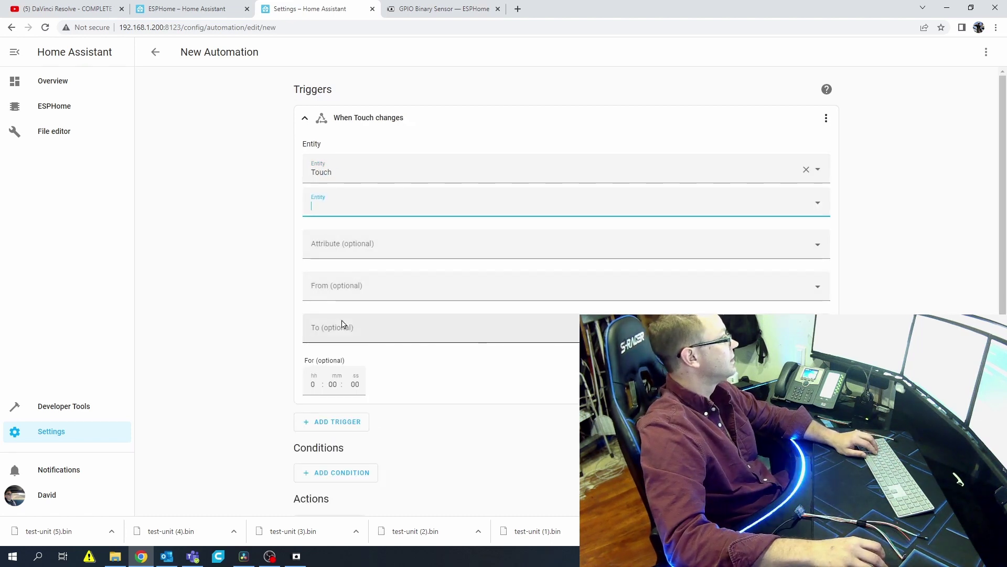
click(342, 328)
click(355, 290)
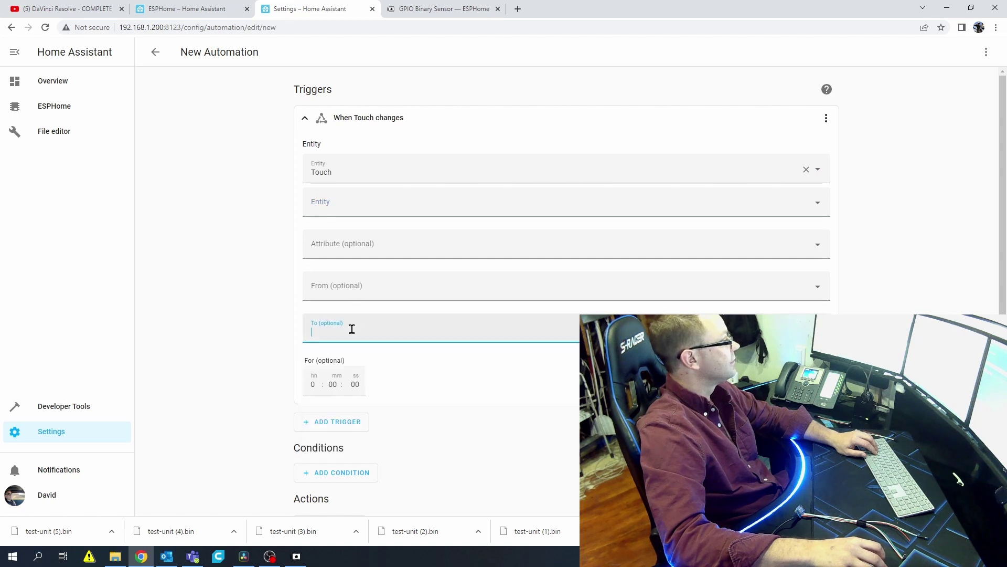
click(355, 287)
click(340, 343)
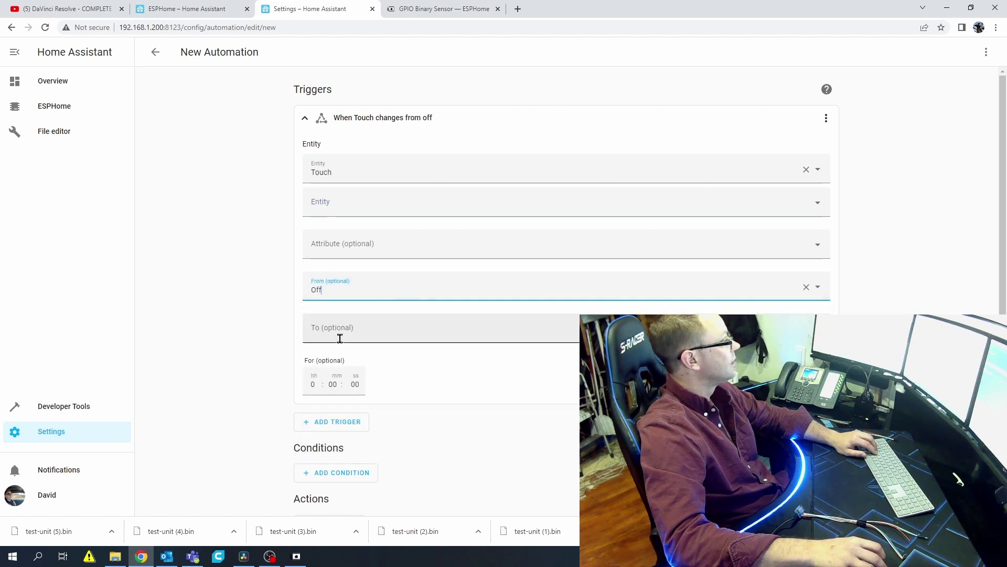
click(466, 336)
click(345, 356)
Step: Add a Switch: Turn on service call action targeting the Button switch
scroll(352, 368, down, 1)
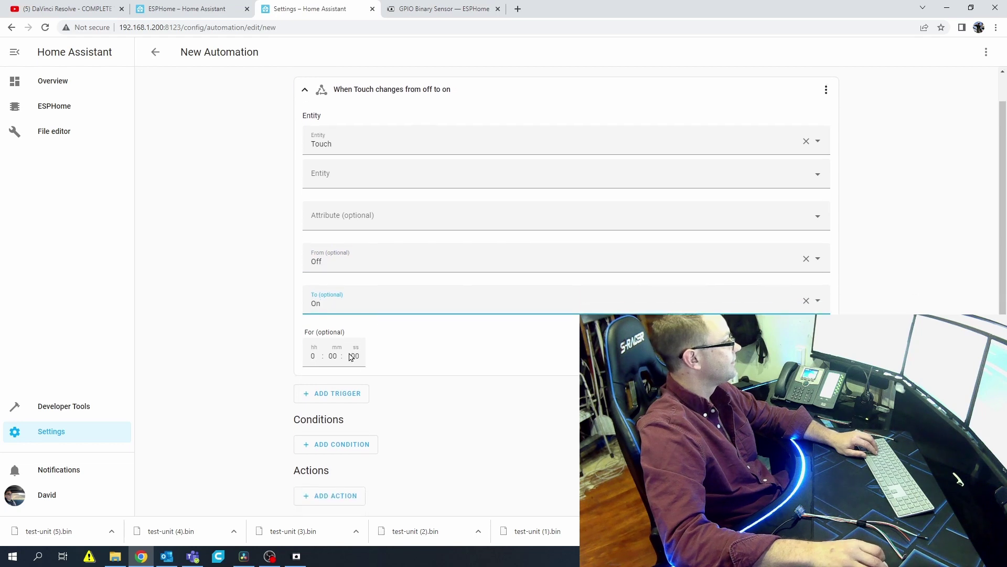
click(322, 498)
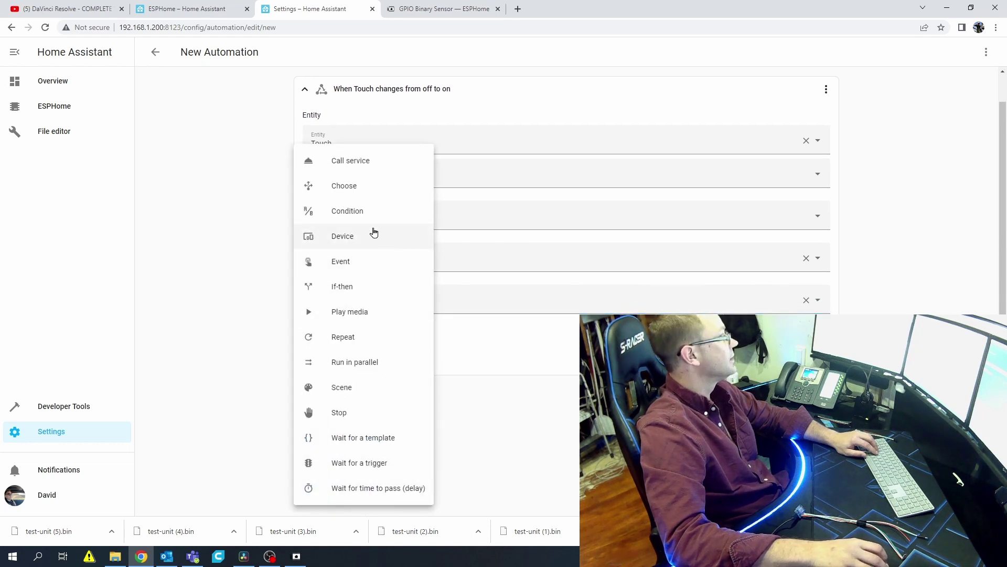
click(387, 173)
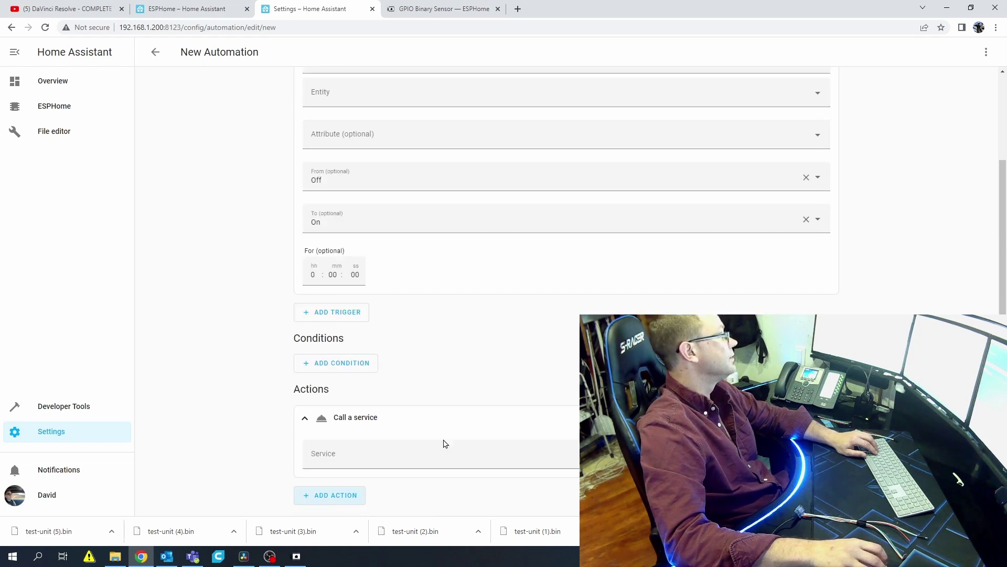
click(405, 456)
text(sw)
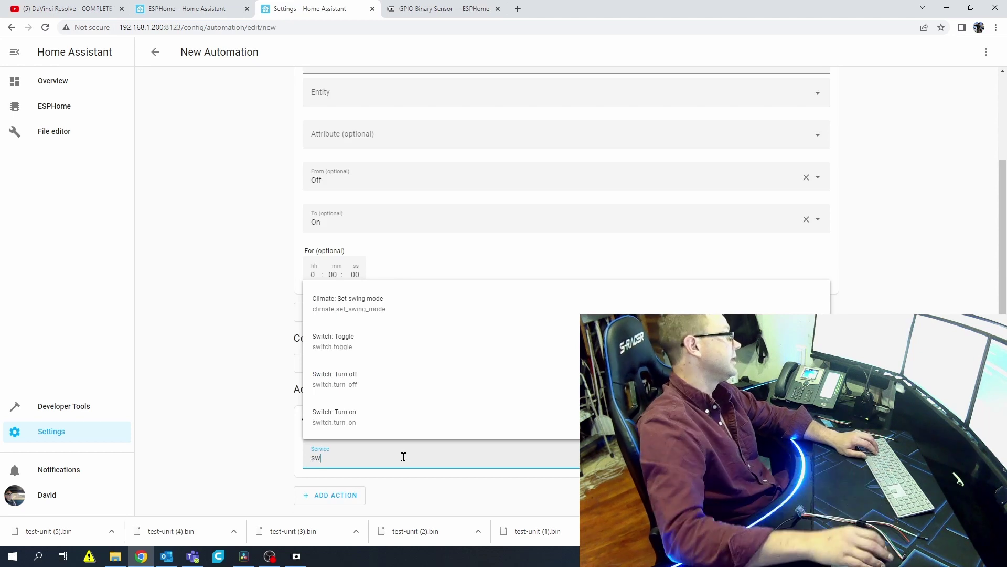
click(392, 429)
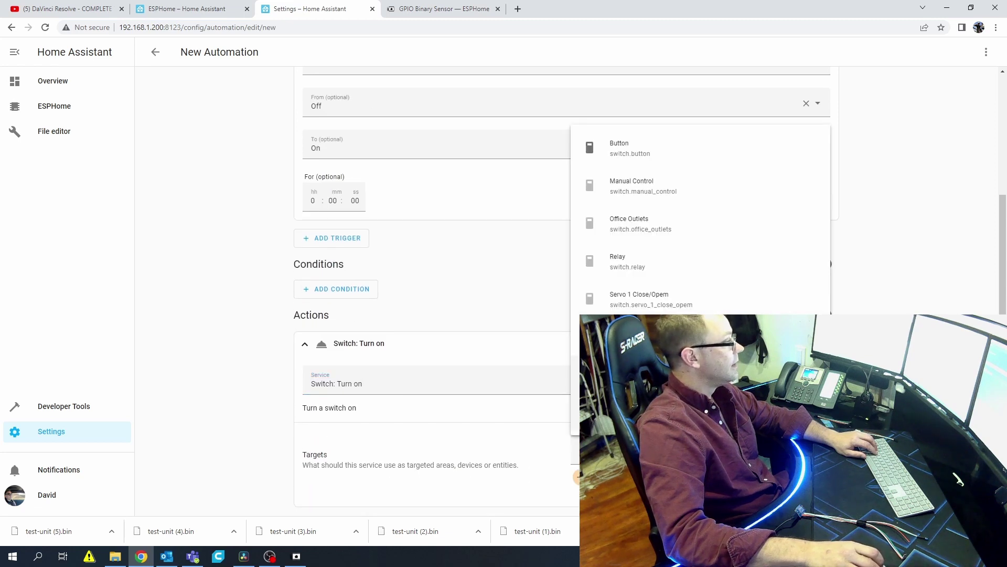
click(660, 159)
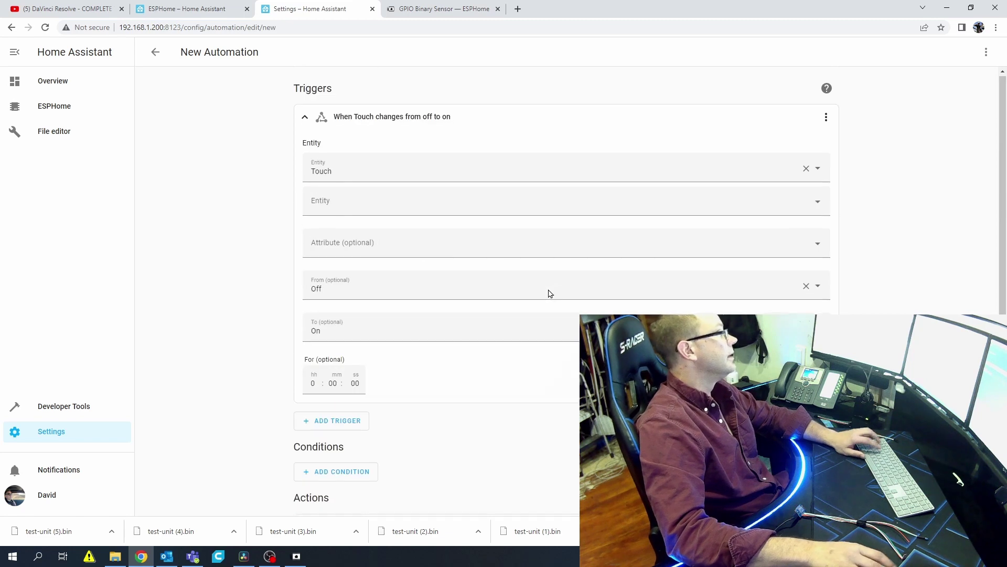
scroll(546, 293, up, 4)
Step: Save the automation with the name 'Light On'
click(962, 493)
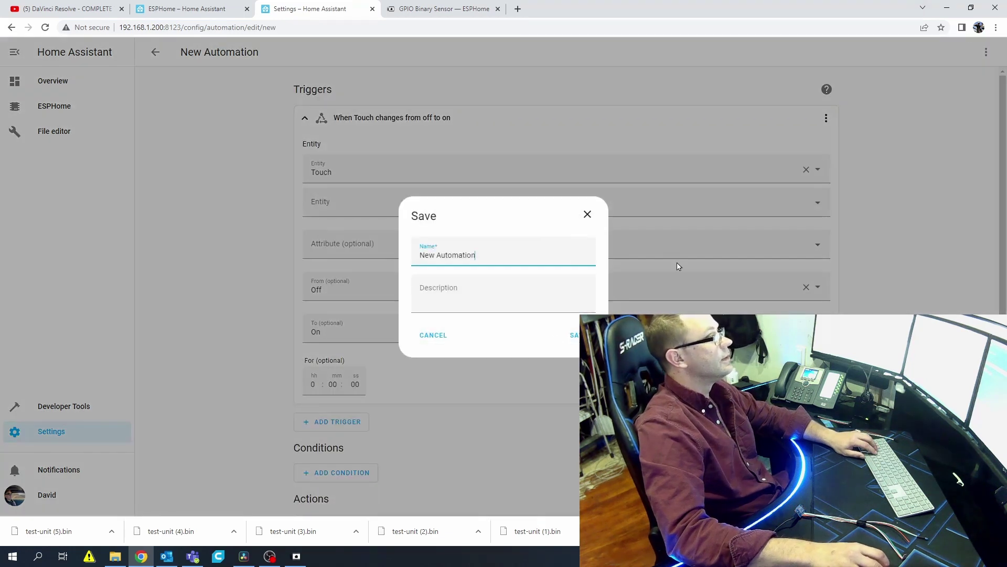
drag(503, 256, 328, 257)
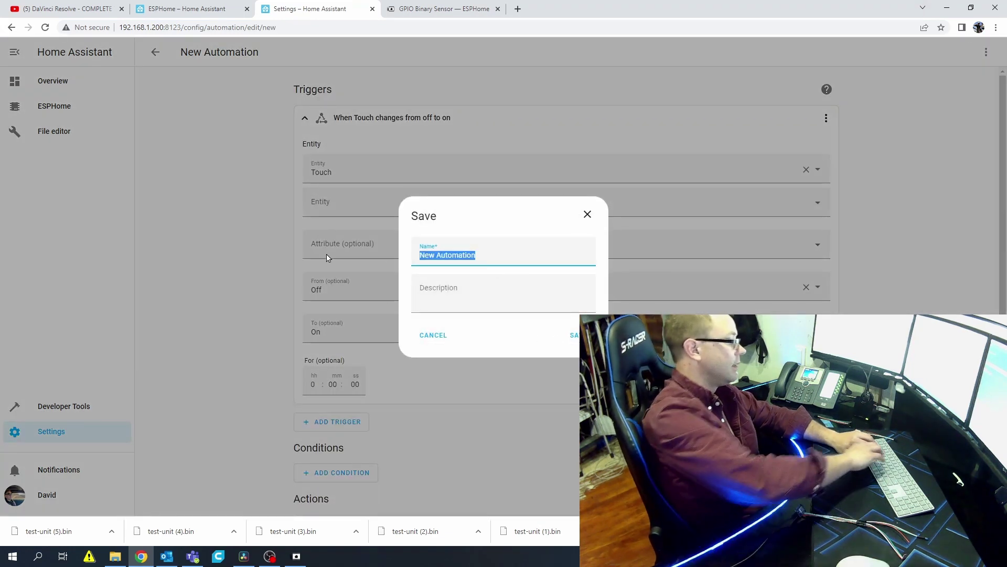
text(Light Obn)
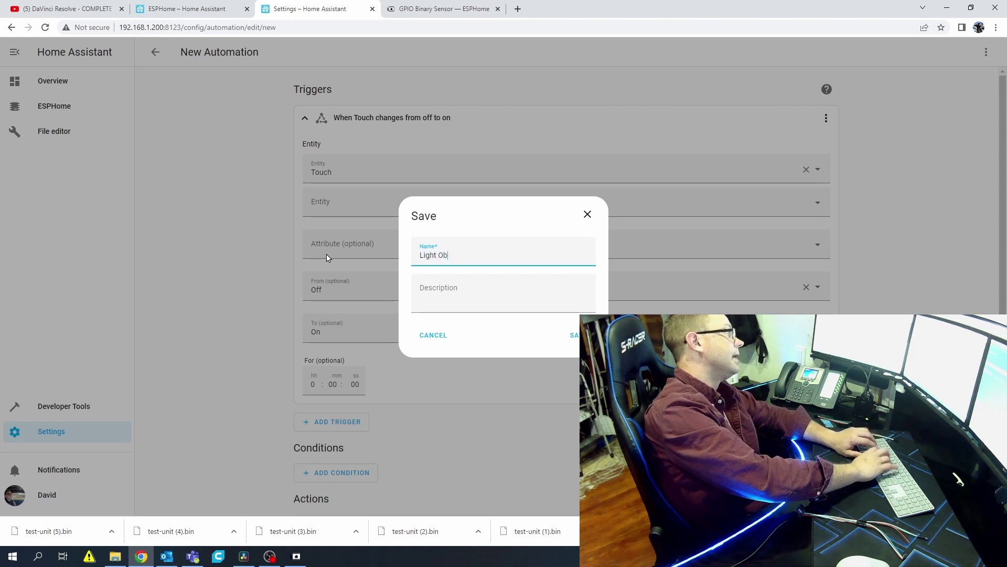
key(BackSpace)
key(BackSpace)
text(n)
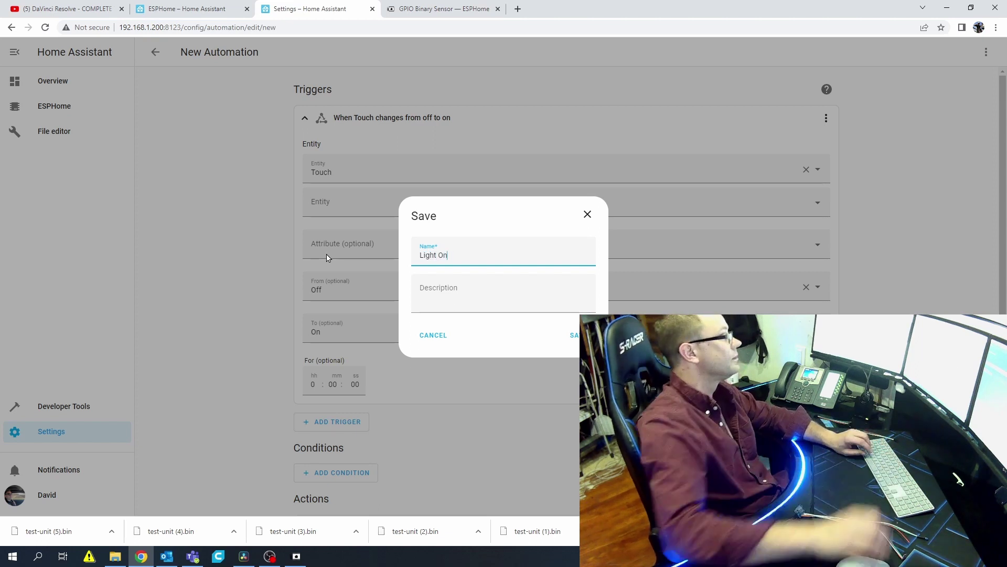
click(573, 335)
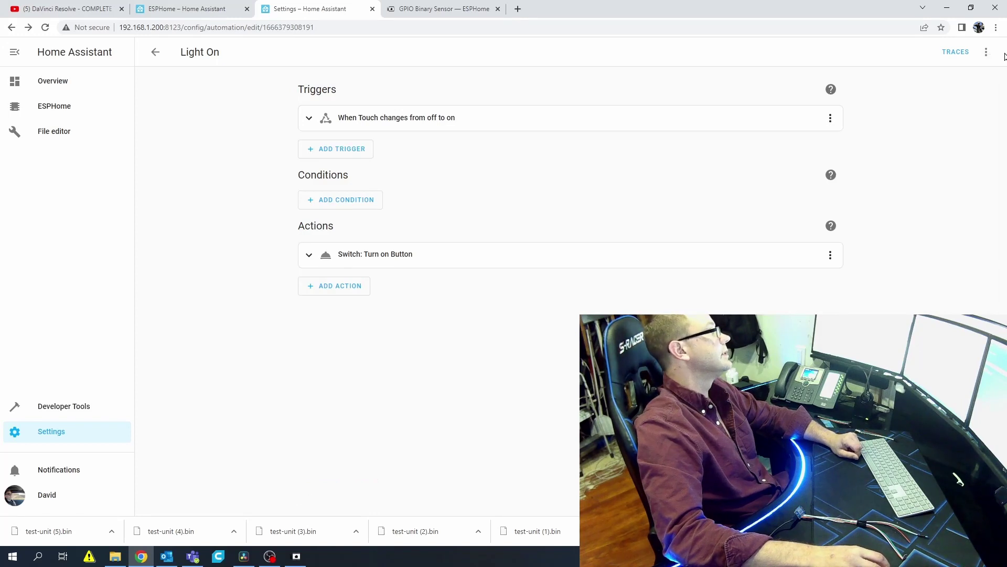
Step: Duplicate Light On and change its trigger to Touch from On to Off
click(986, 53)
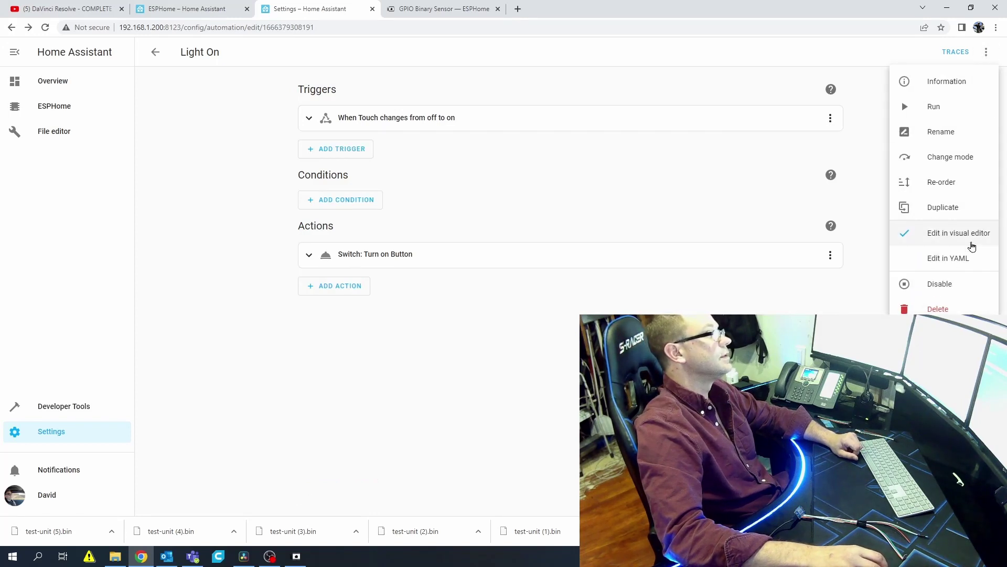
click(969, 212)
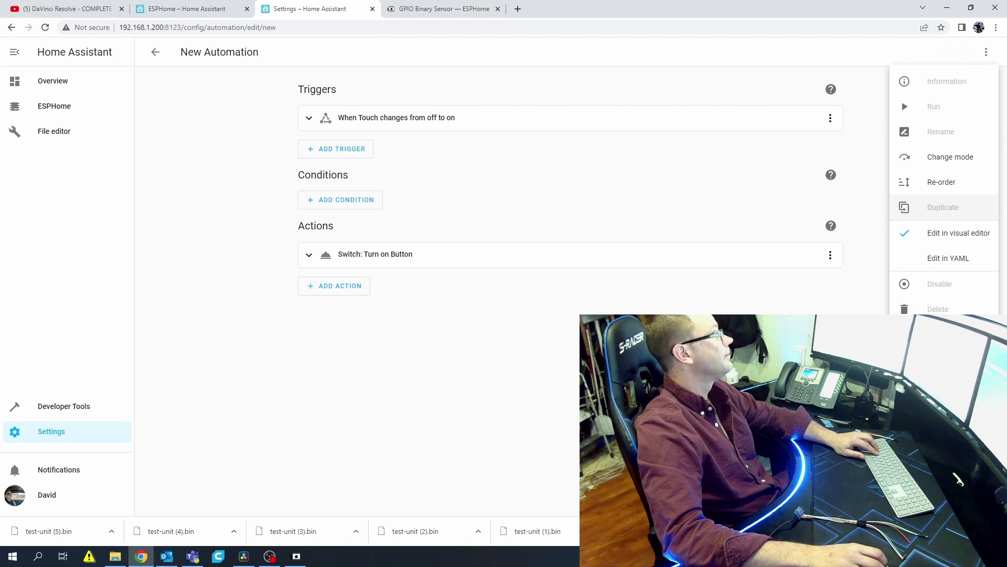
click(495, 126)
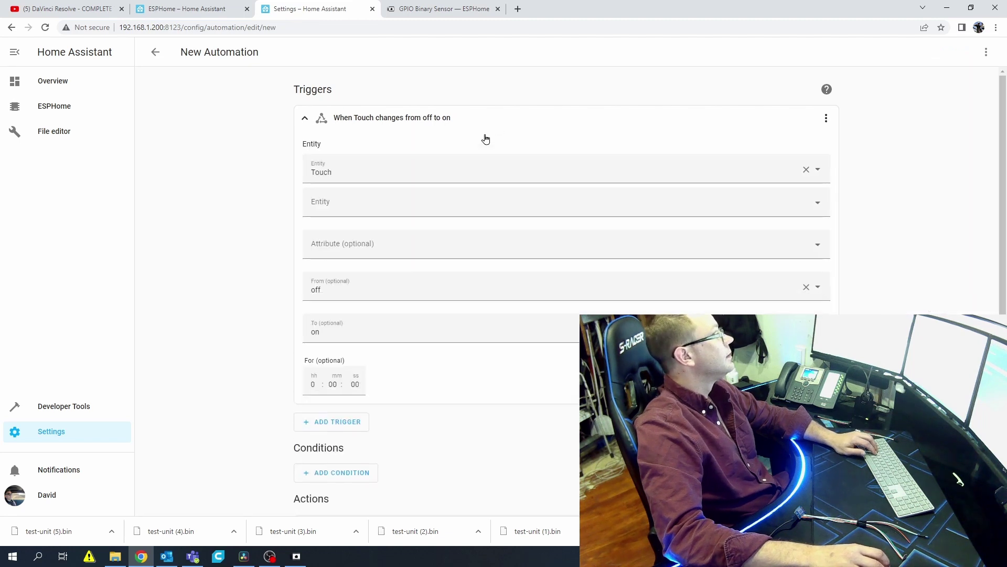
click(386, 289)
key(BackSpace)
key(BackSpace)
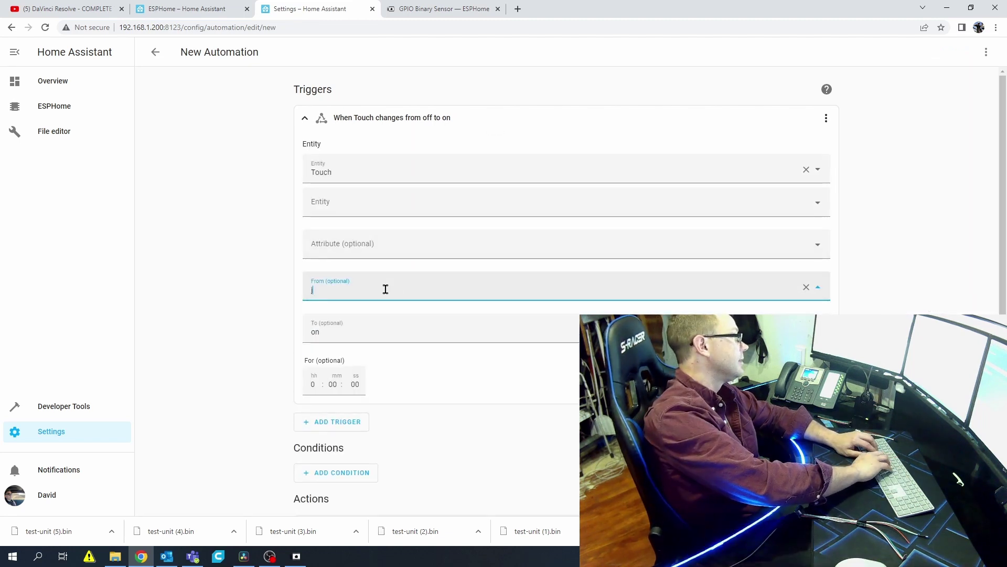
key(BackSpace)
text(on)
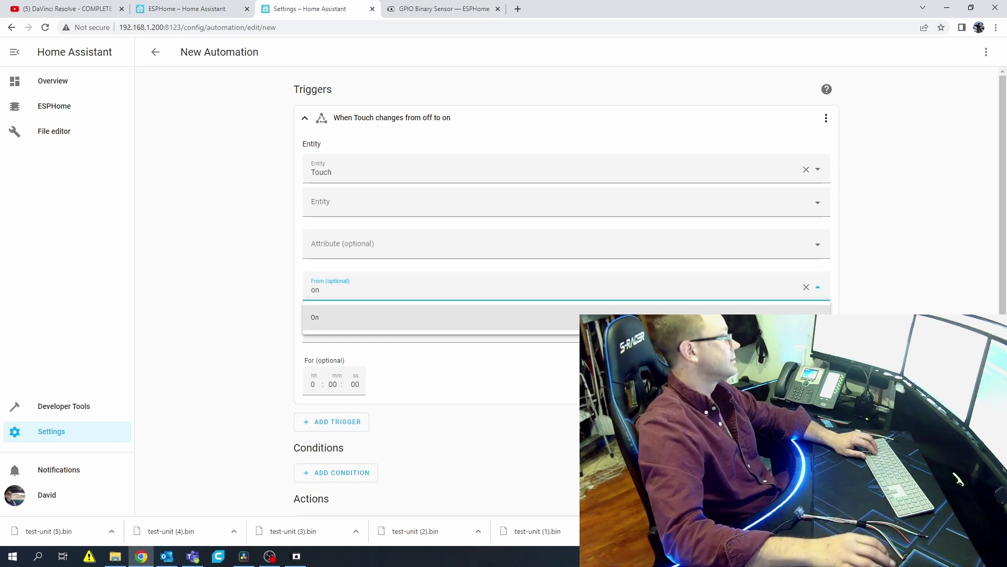
click(378, 319)
click(364, 331)
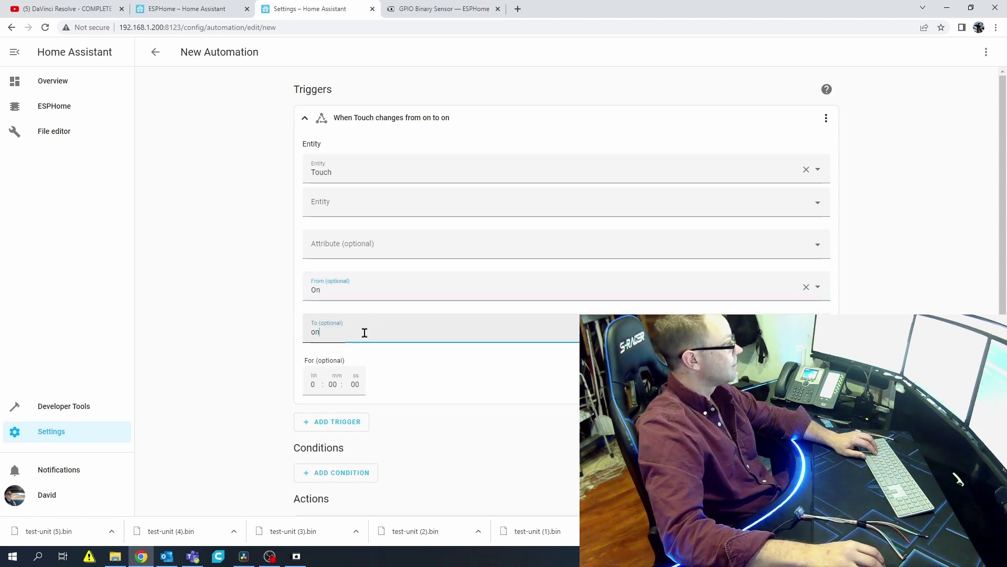
text(off)
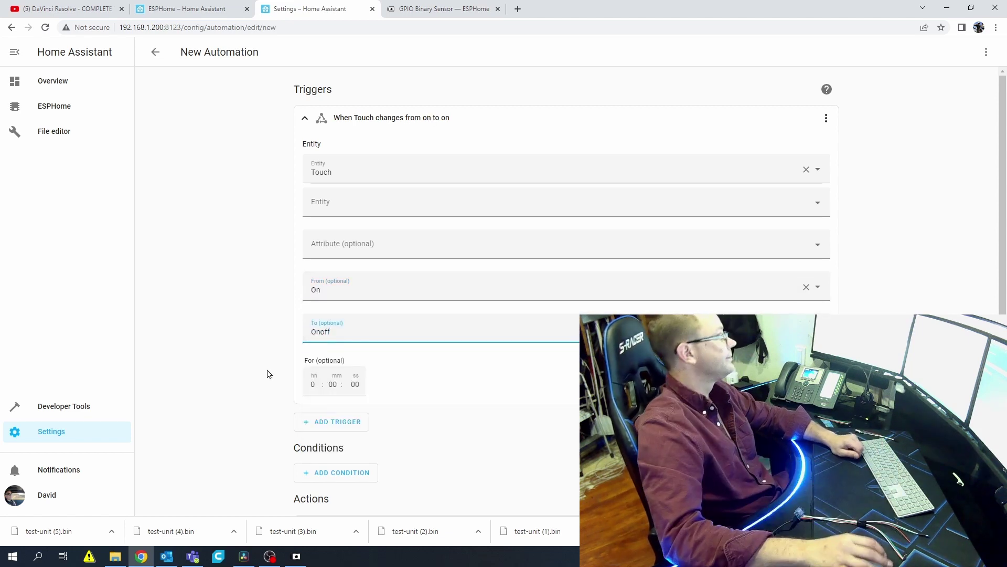
key(BackSpace)
key(BackSpace)
key(BackSpace)
key(BackSpace)
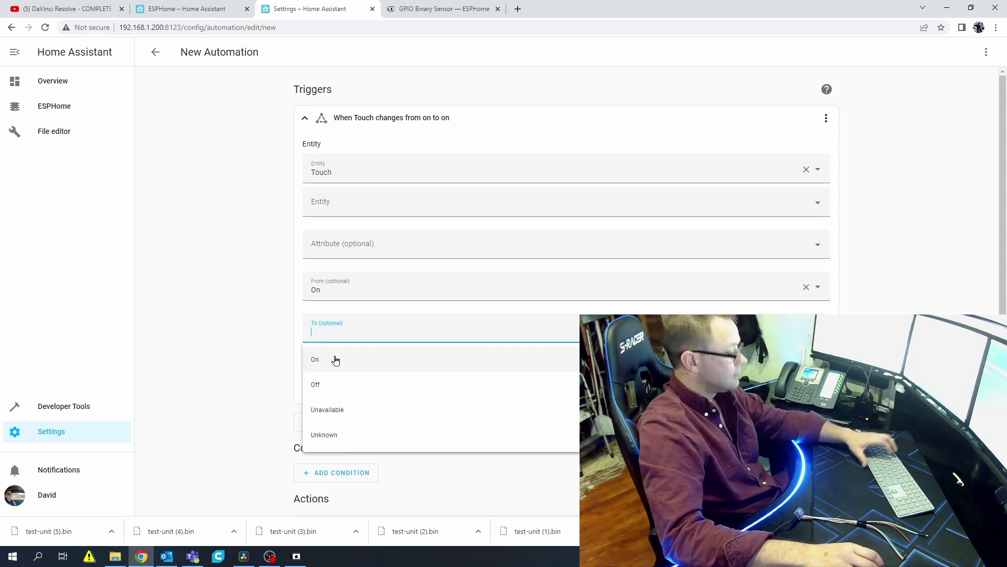
text(o)
click(338, 383)
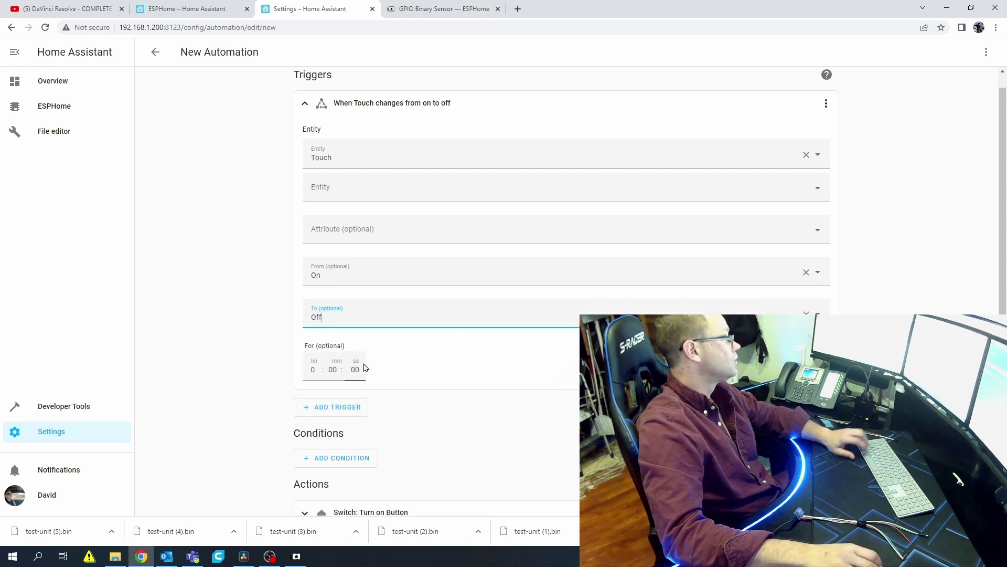
Step: Change the action to Switch: Turn off targeting the Button switch
scroll(368, 367, down, 1)
click(436, 464)
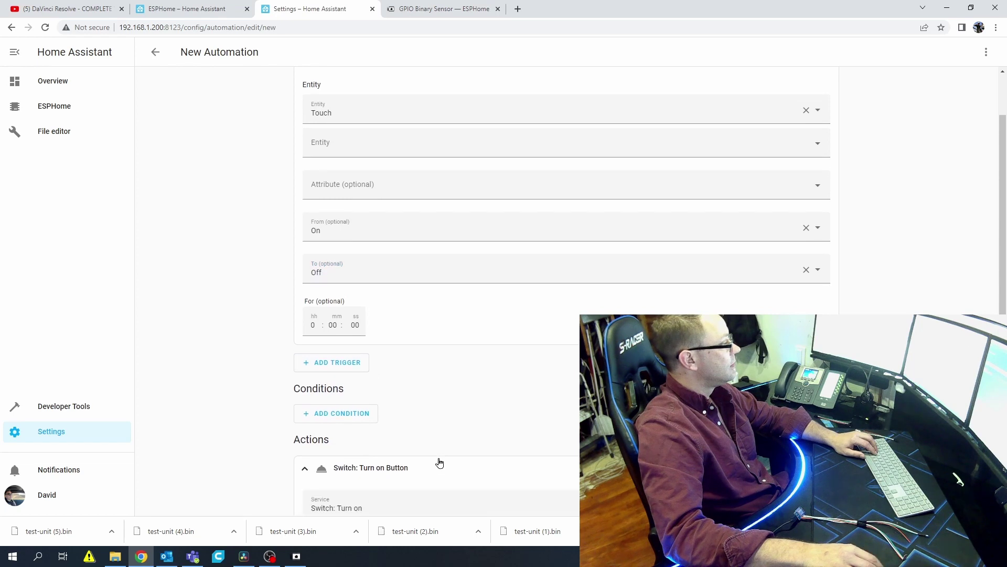
scroll(439, 464, down, 3)
click(389, 358)
key(BackSpace)
key(BackSpace)
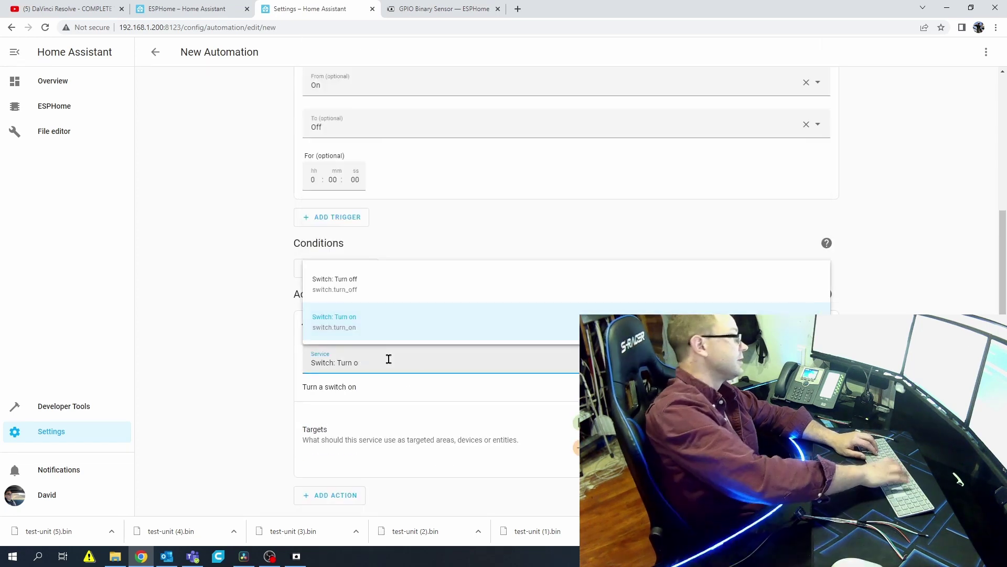
click(364, 287)
click(698, 461)
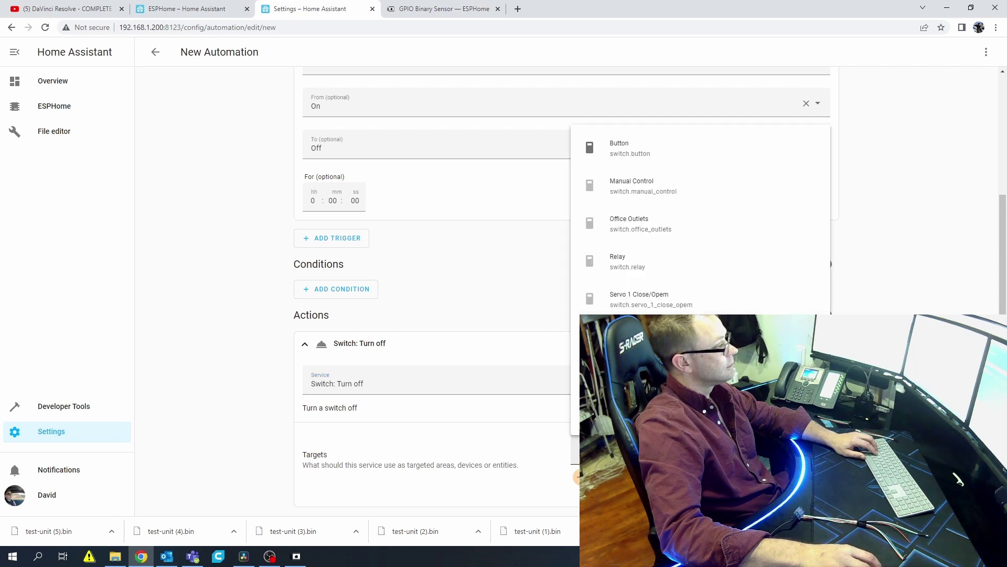
click(629, 149)
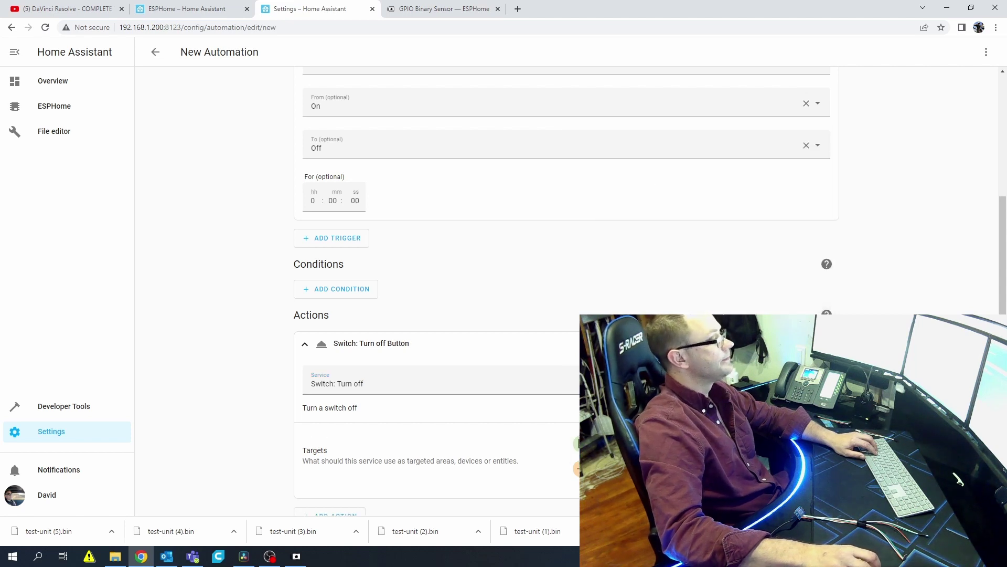
scroll(975, 79, up, 4)
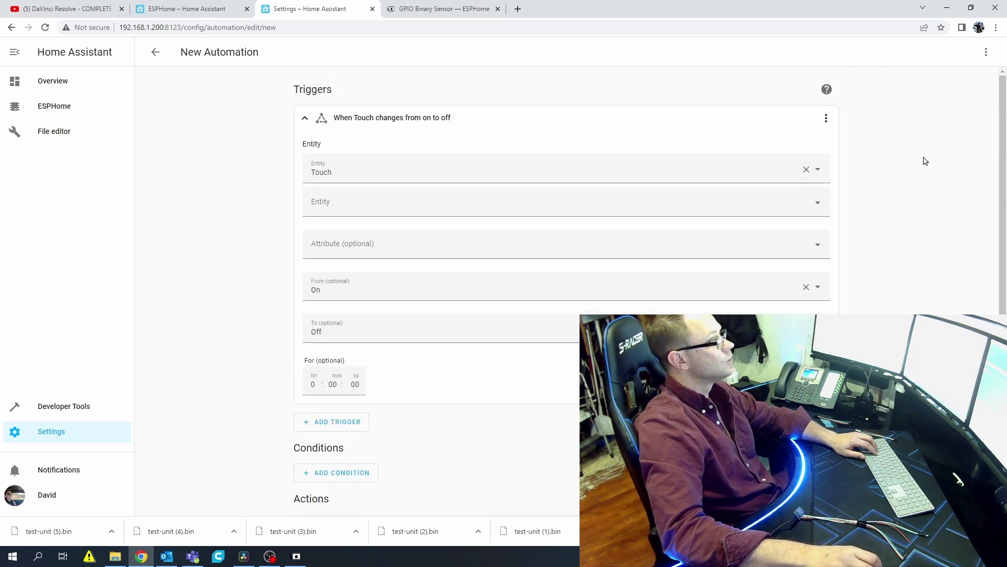
Step: Save the duplicated automation under the name 'Light Off'
click(986, 52)
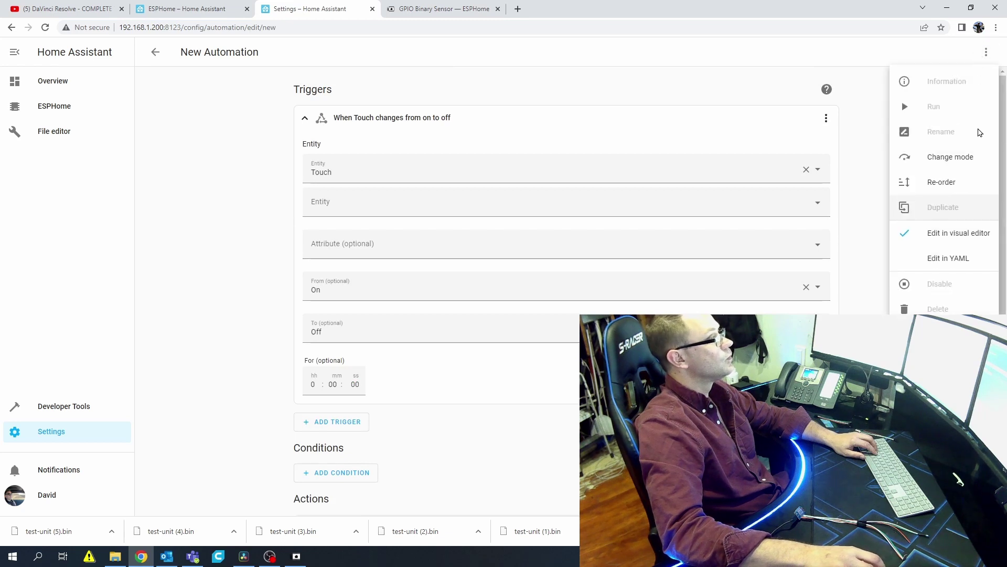
key(ctrl+s)
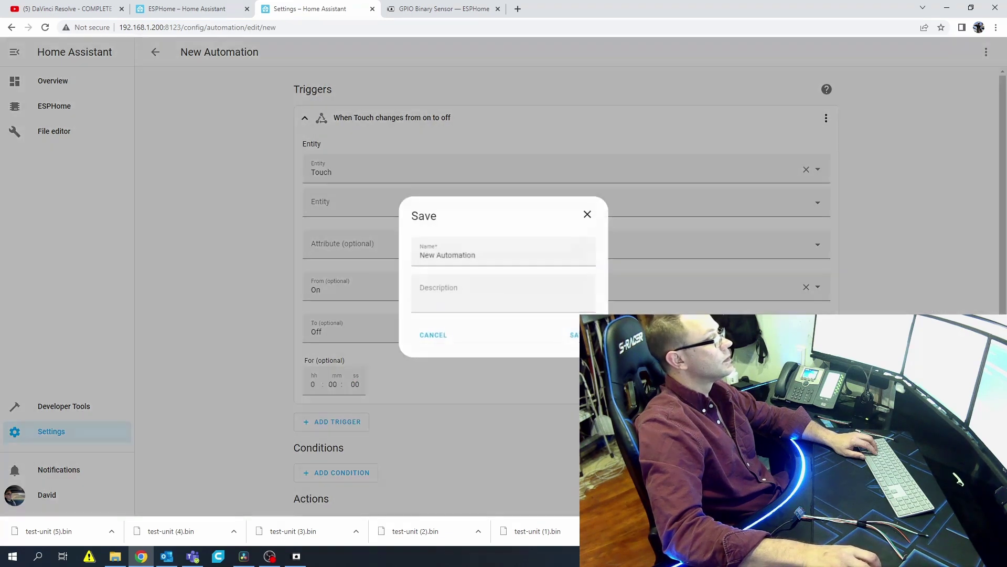
triple_click(505, 256)
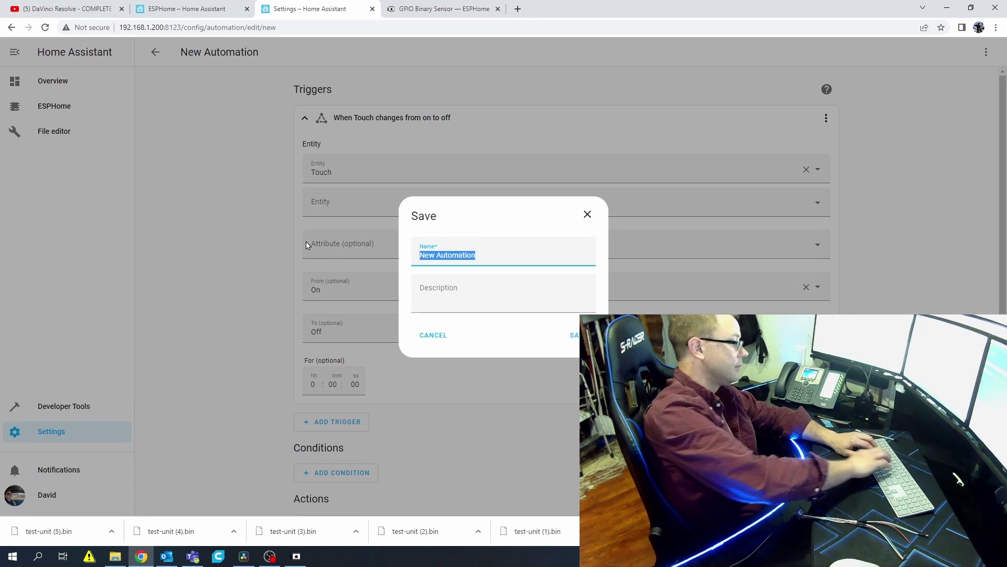
text(Light Off)
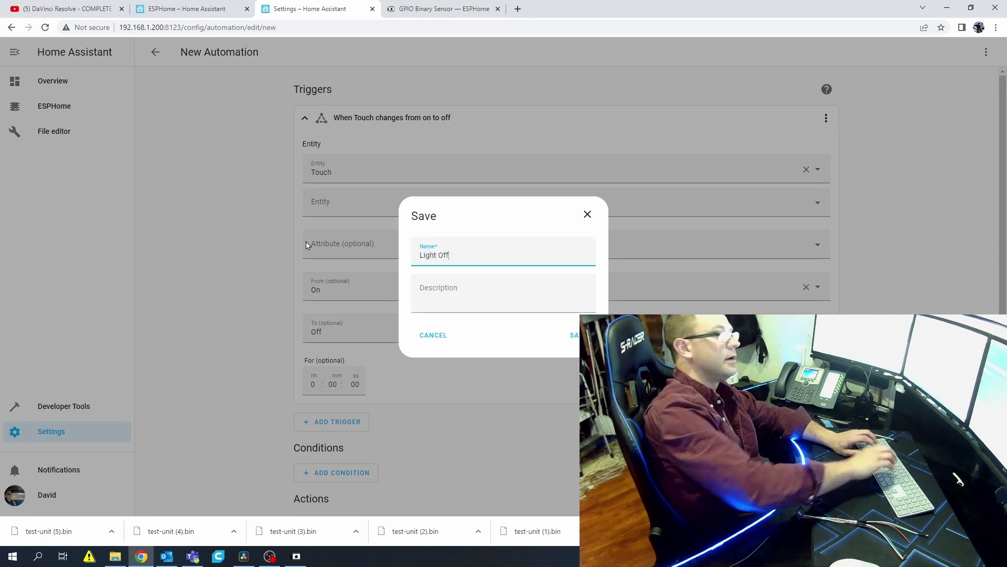
key(Return)
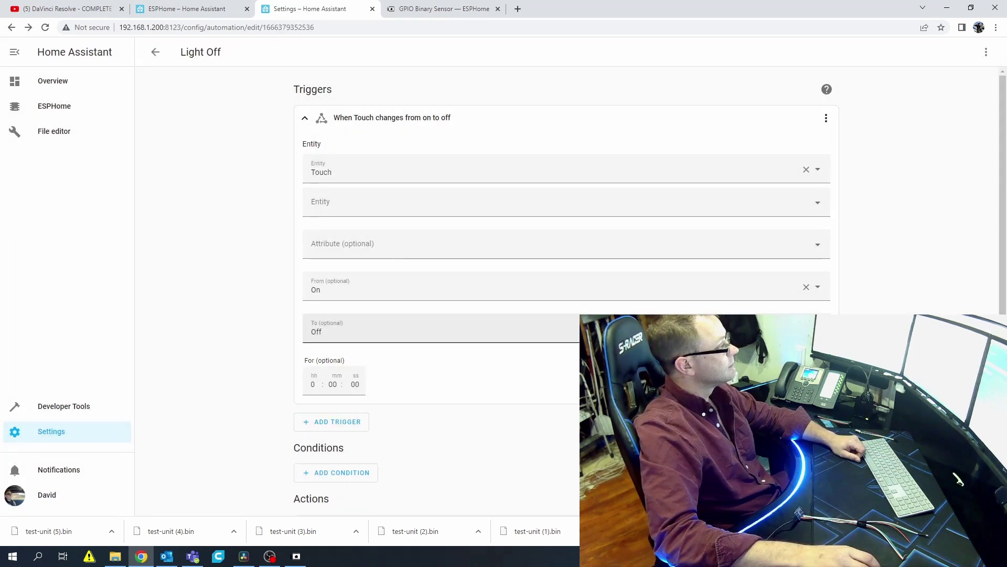
click(81, 82)
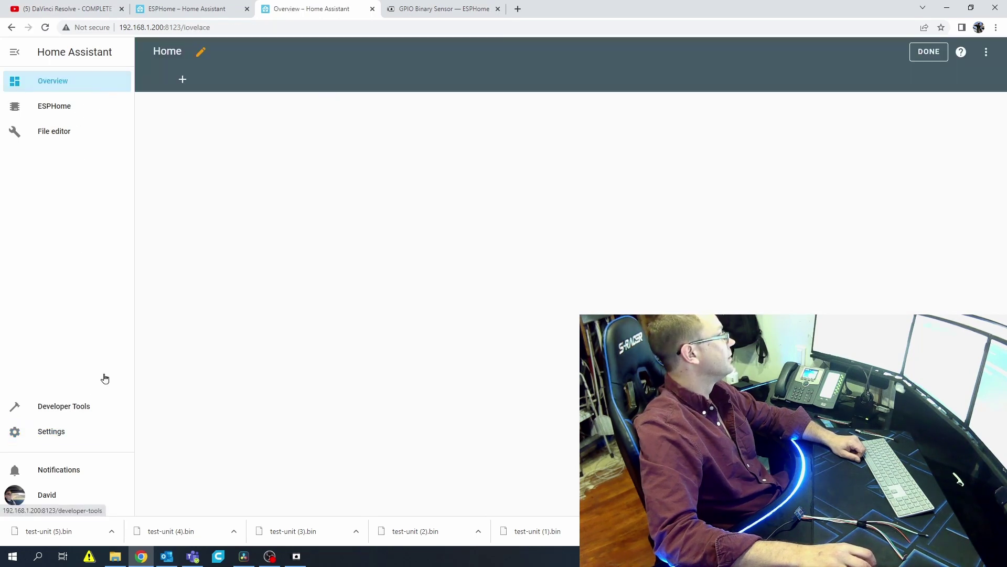
Step: Watch the ESPHome log show Touch switching Button on and off, then dismiss it
click(222, 7)
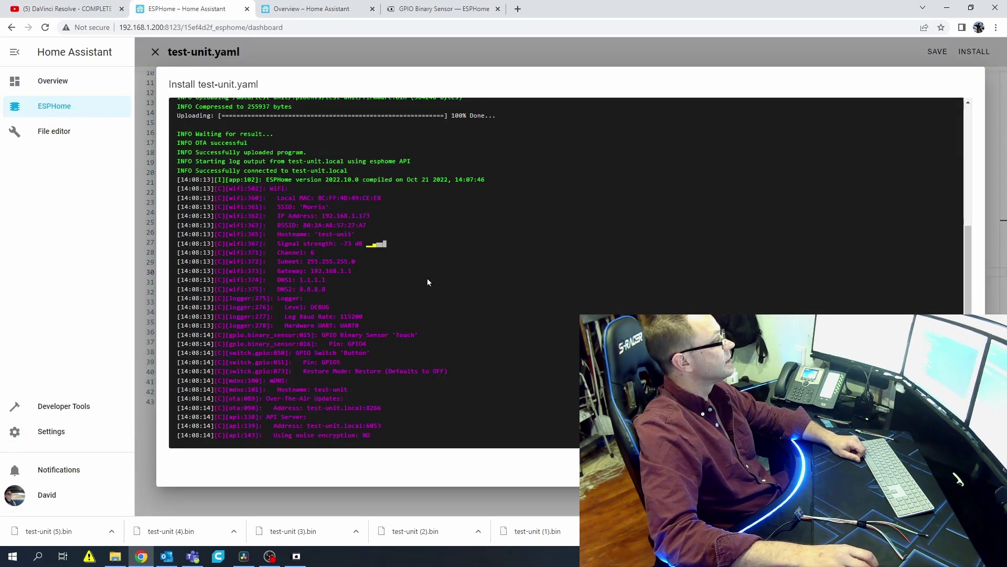
click(276, 9)
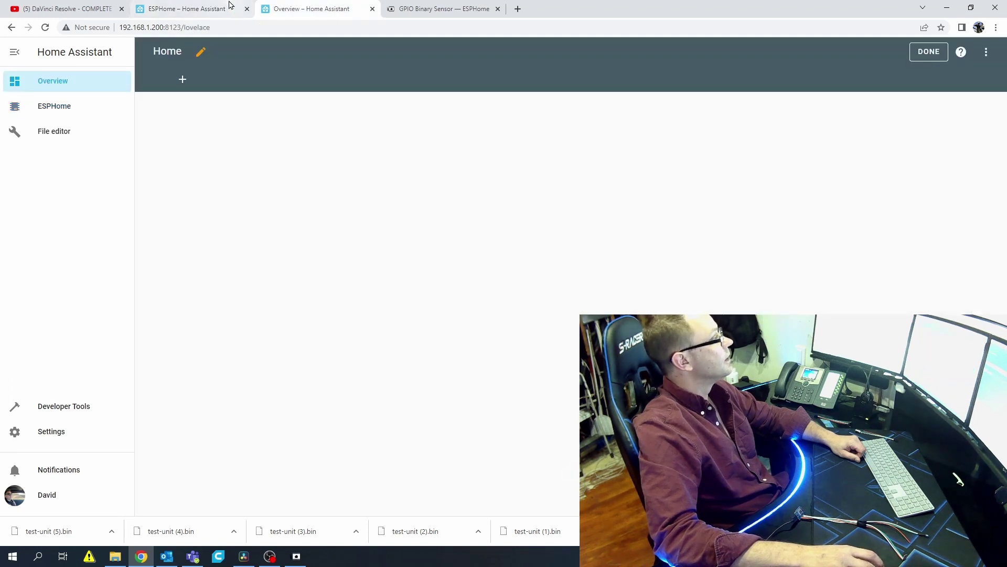
click(227, 7)
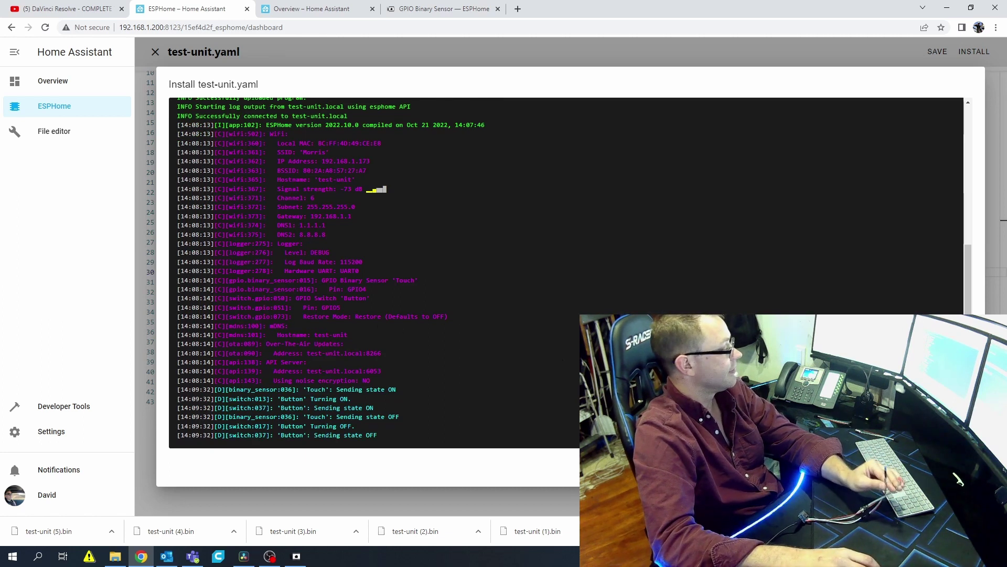
key(Escape)
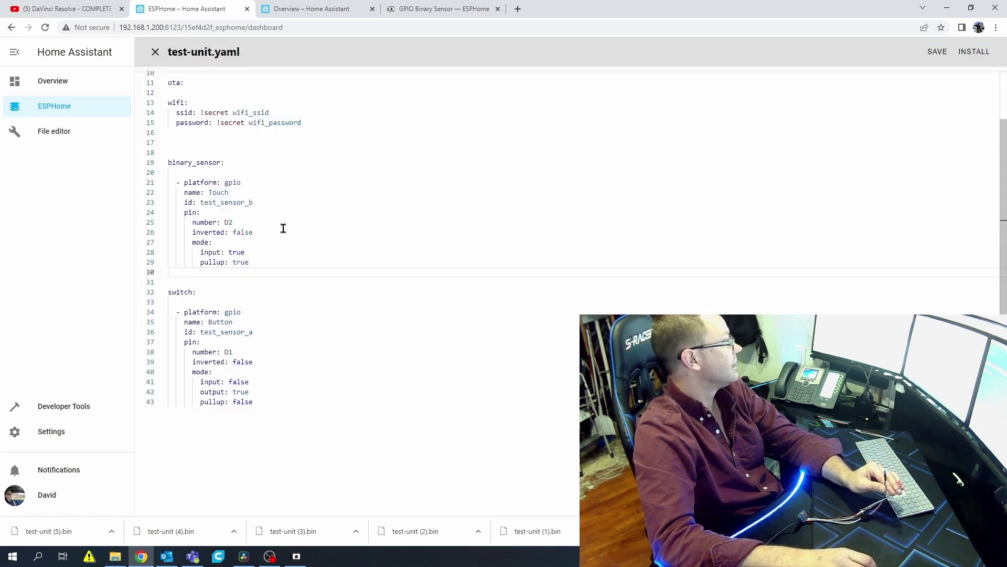